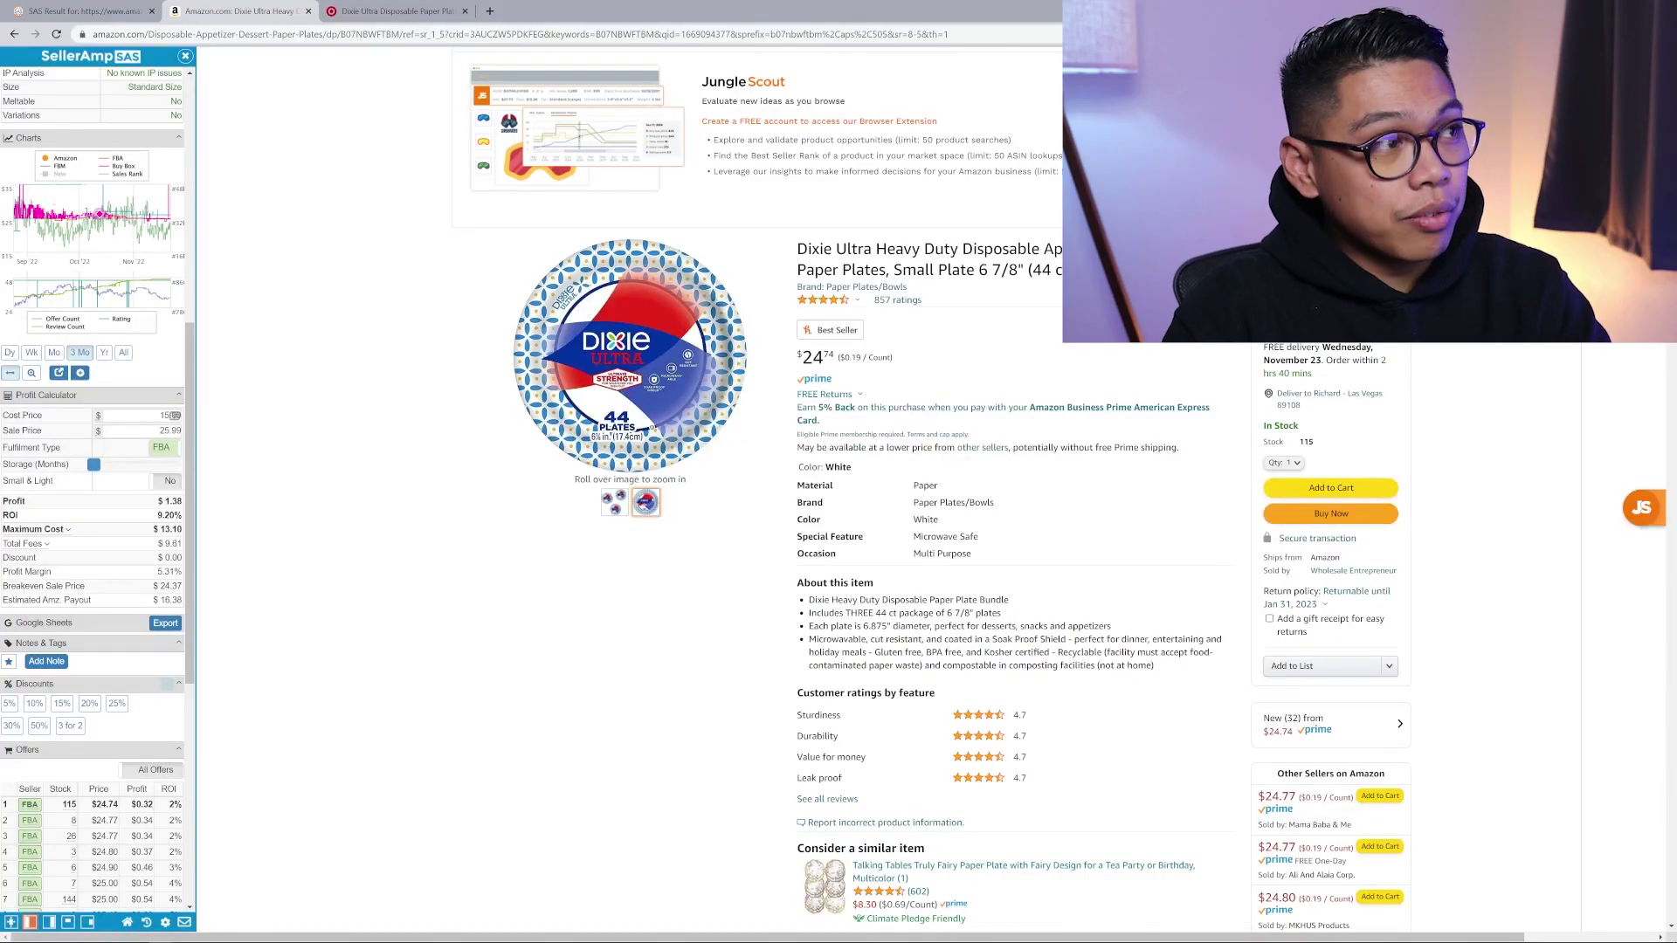
- Highlight '44 ct' in the Amazon product title
{"action": "scroll", "coordinate": [1016, 508], "scroll_direction": "up", "scroll_amount": 2}
{"action": "scroll", "coordinate": [1085, 522], "scroll_direction": "down", "scroll_amount": 1}
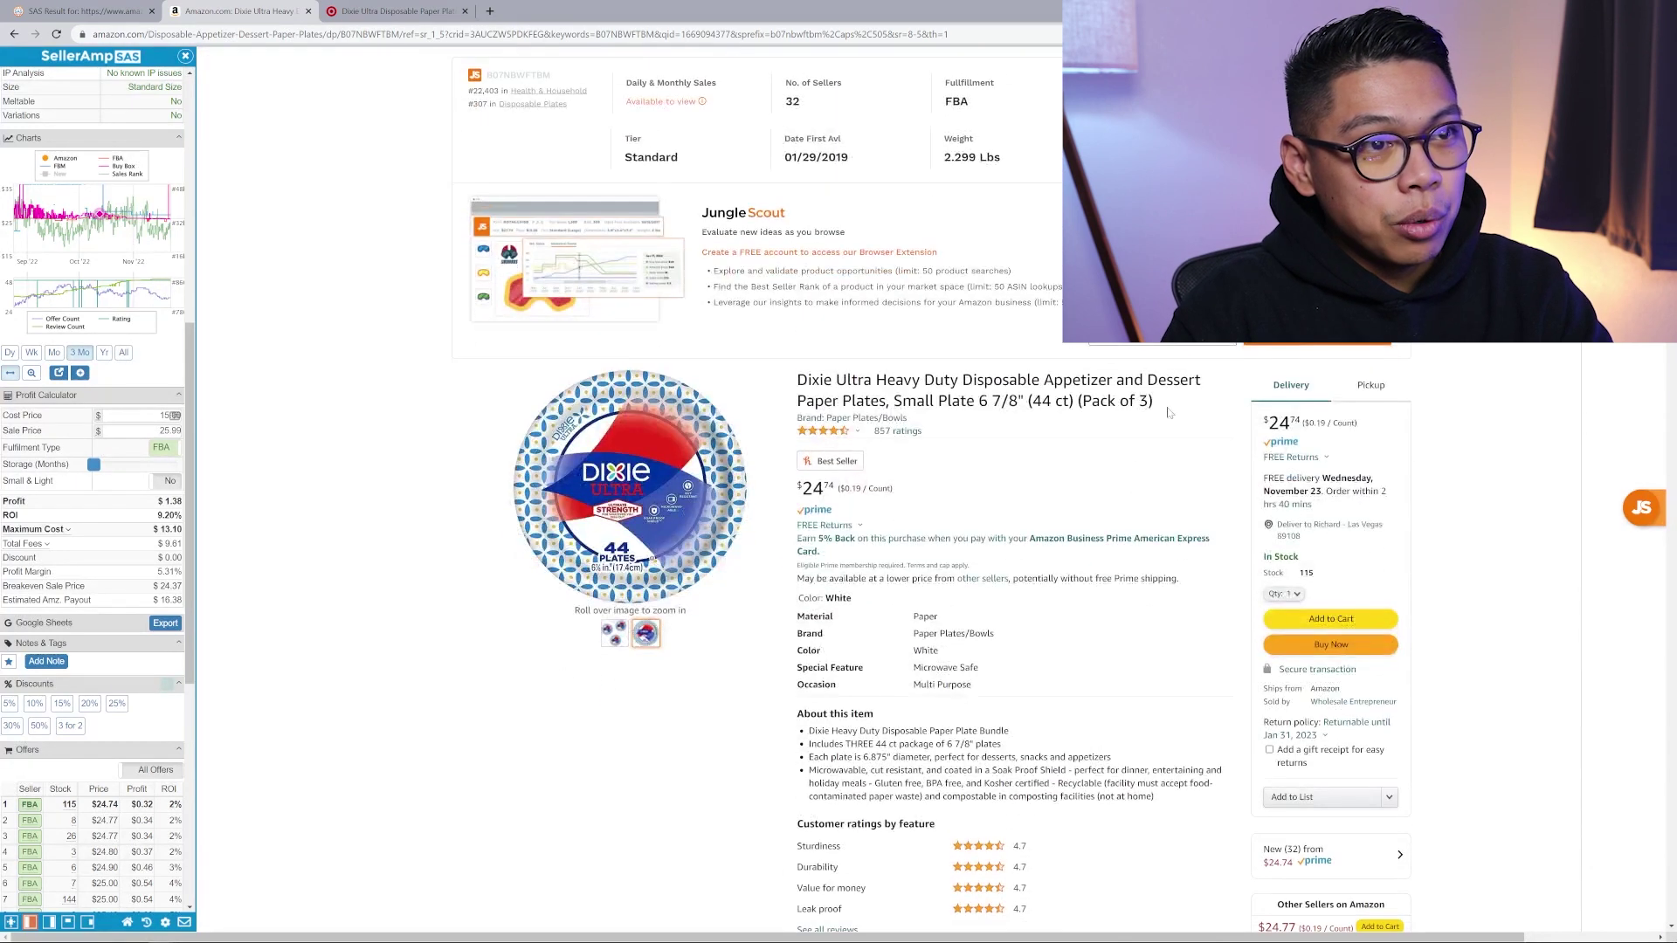
{"action": "left_click_drag", "start_coordinate": [1154, 401], "coordinate": [1033, 400]}
{"action": "left_click", "coordinate": [1070, 400]}
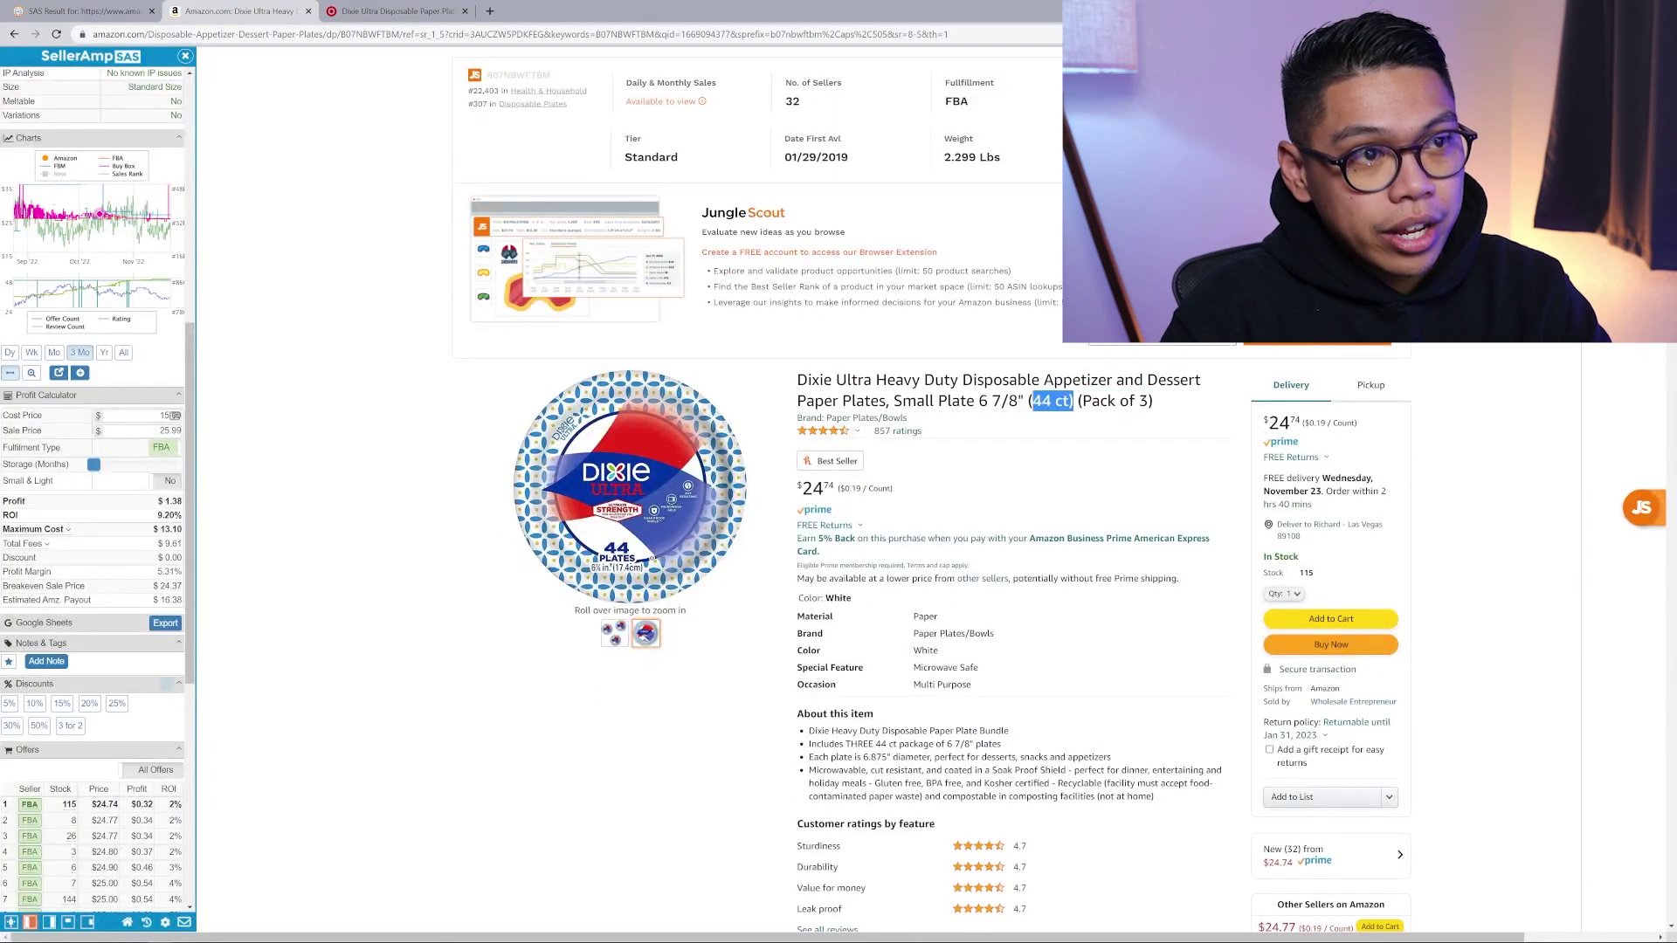
- Zoom the page in, mark '(Pack of 3)' in the title, and switch to Target
{"action": "key", "text": "ctrl+plus"}
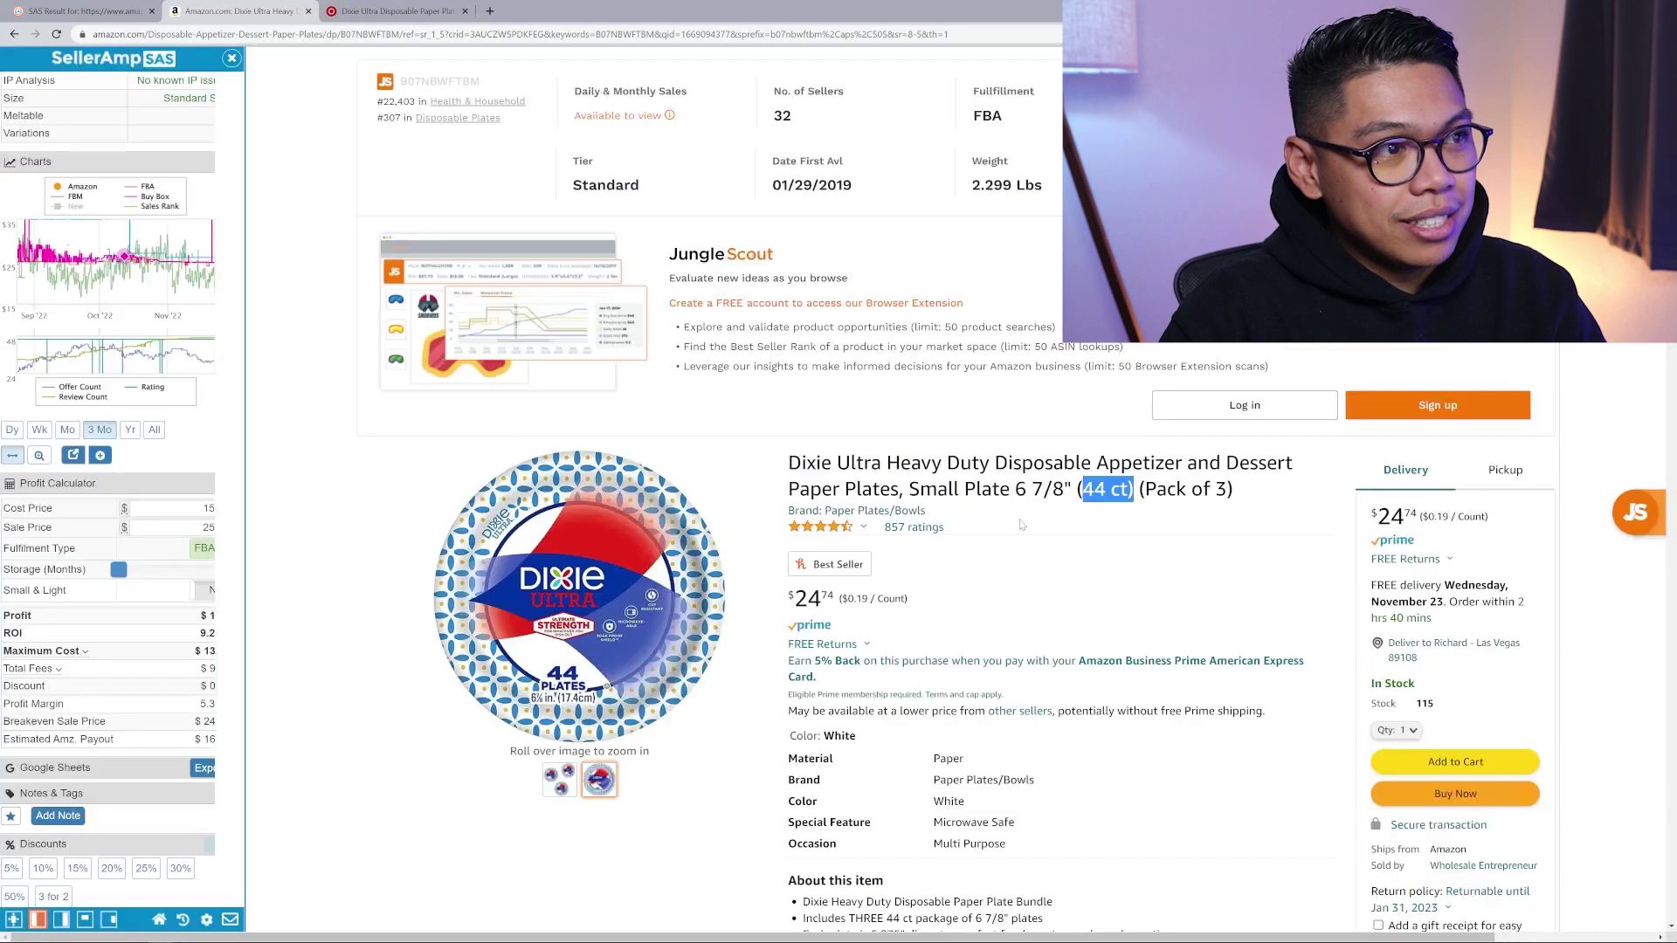
{"action": "left_click", "coordinate": [1118, 395]}
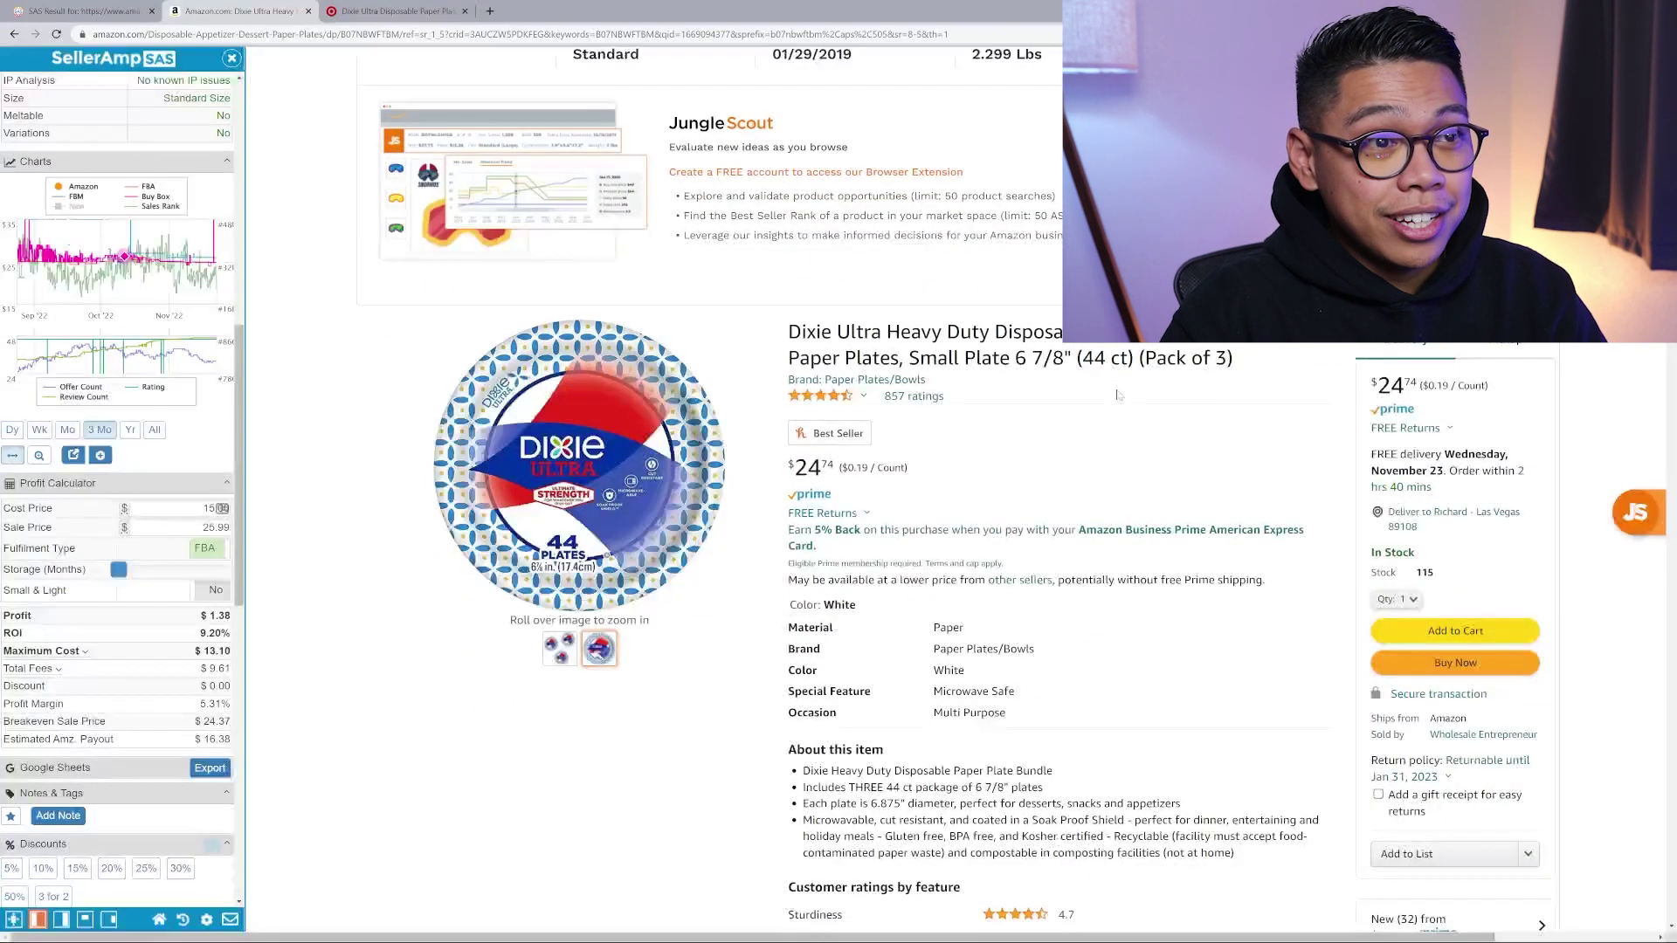
{"action": "left_click_drag", "start_coordinate": [1234, 358], "coordinate": [1140, 358]}
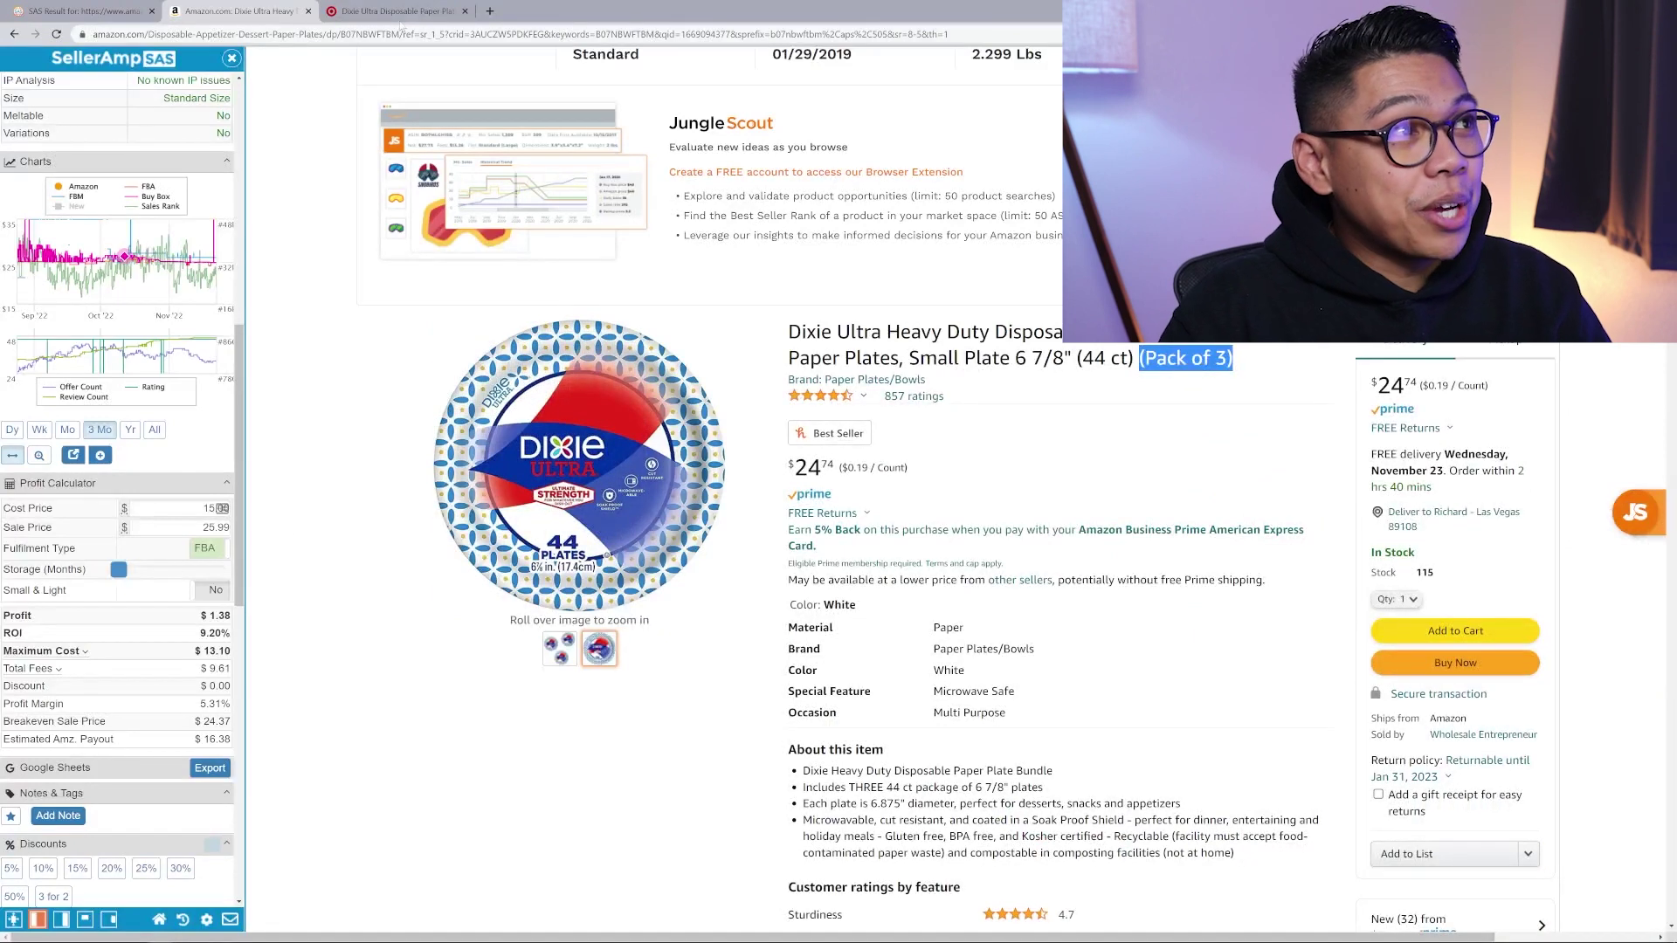
{"action": "left_click", "coordinate": [390, 10]}
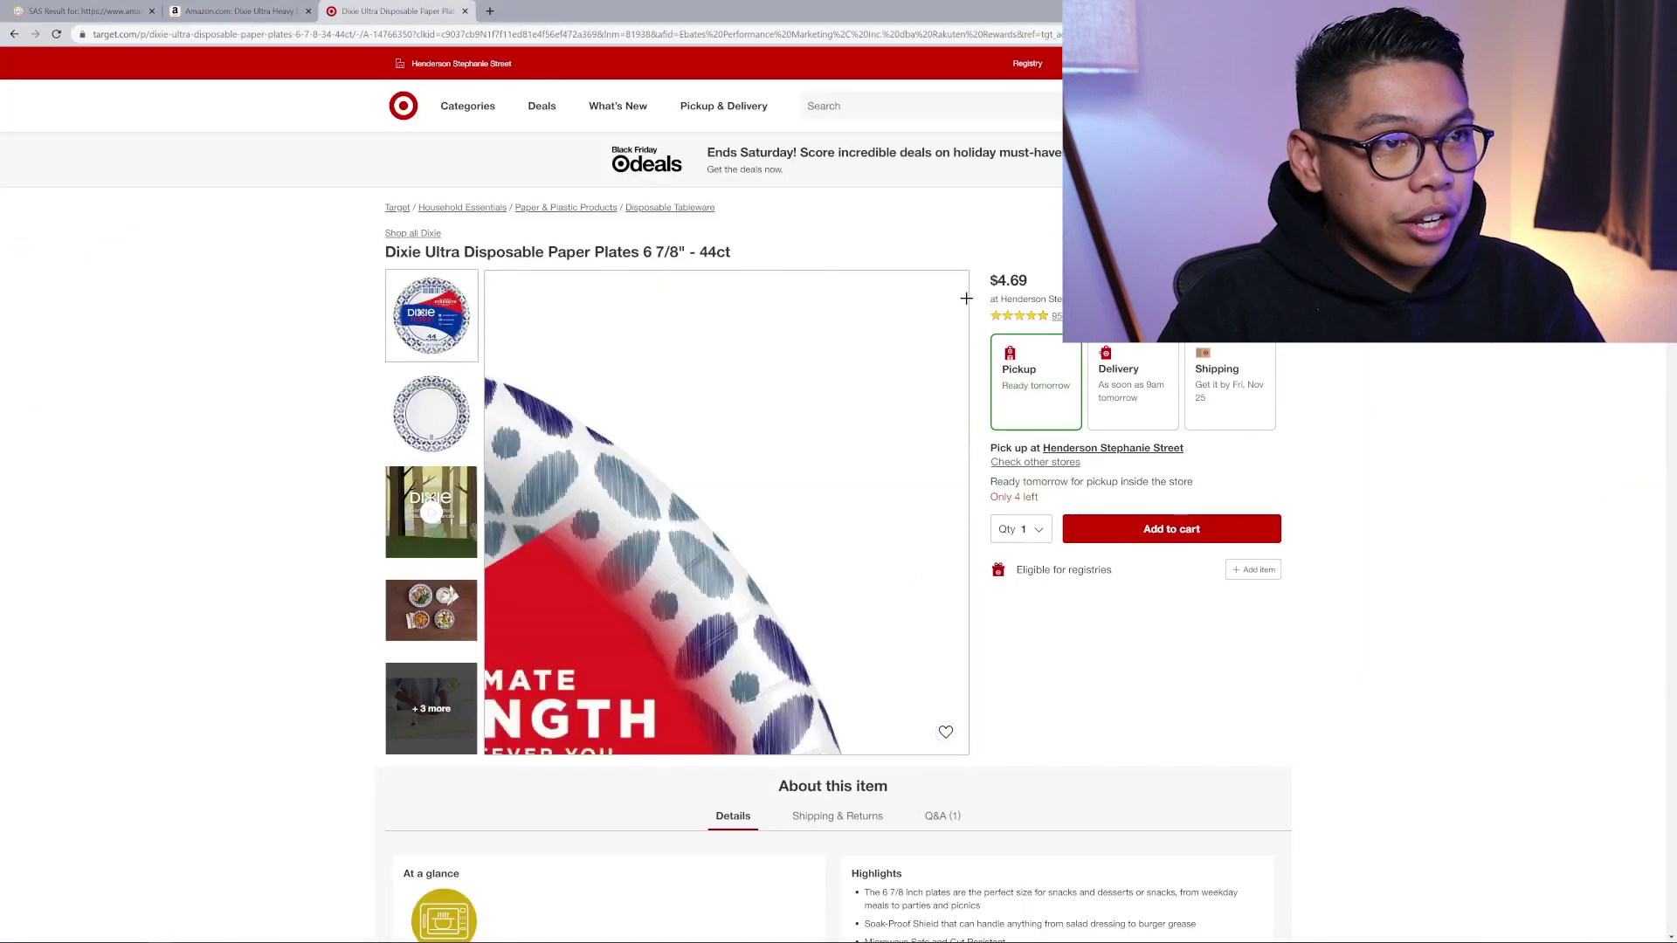
- Mark Target's $4.69 price for the 44ct plates, then go back to Amazon
{"action": "left_click_drag", "start_coordinate": [1028, 281], "coordinate": [989, 281]}
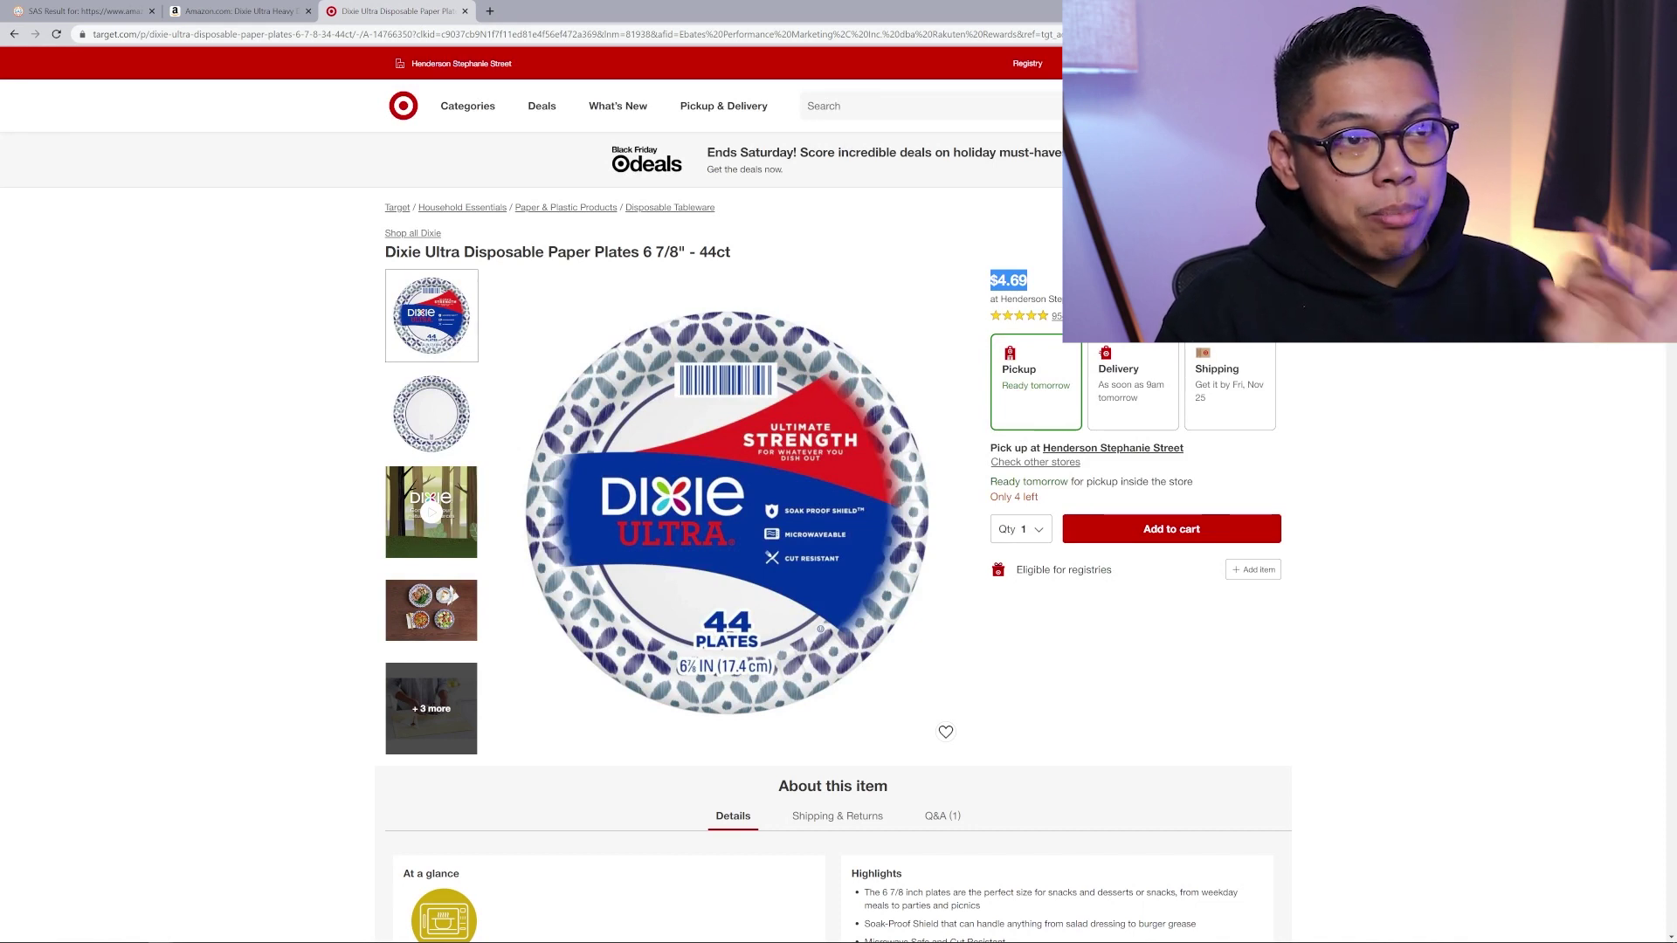
{"action": "left_click", "coordinate": [239, 14]}
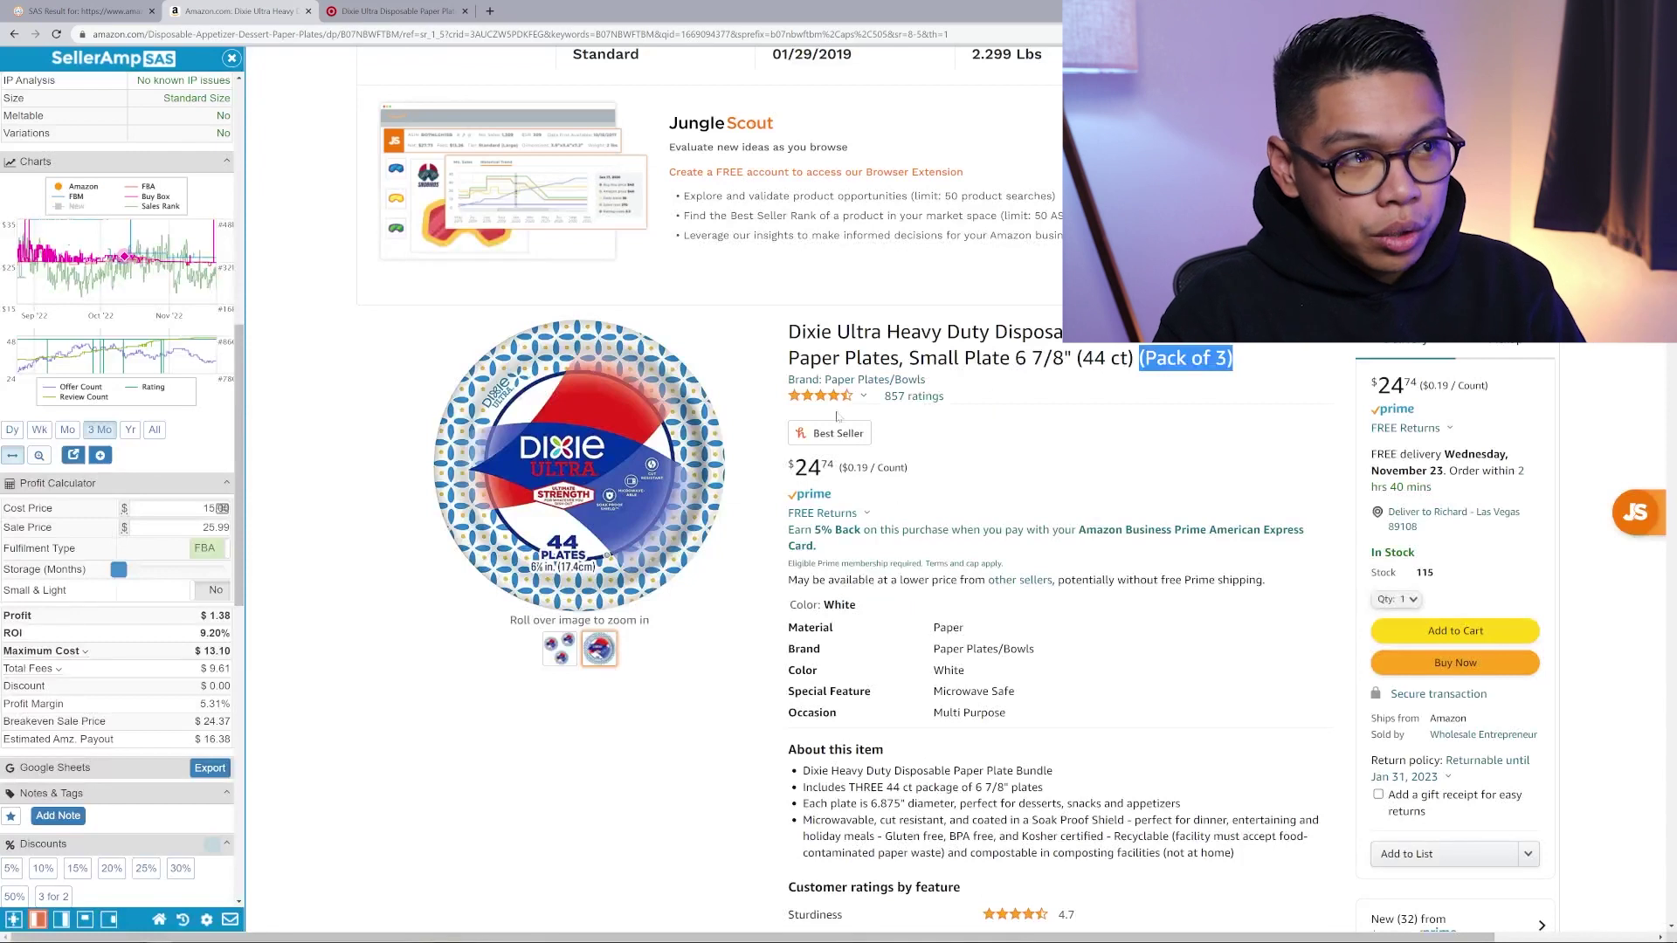
- Mark Amazon's $24.74 price and review the Keepa chart and Quick Info (27k BSR, 531/mo sales)
{"action": "double_click", "coordinate": [808, 468]}
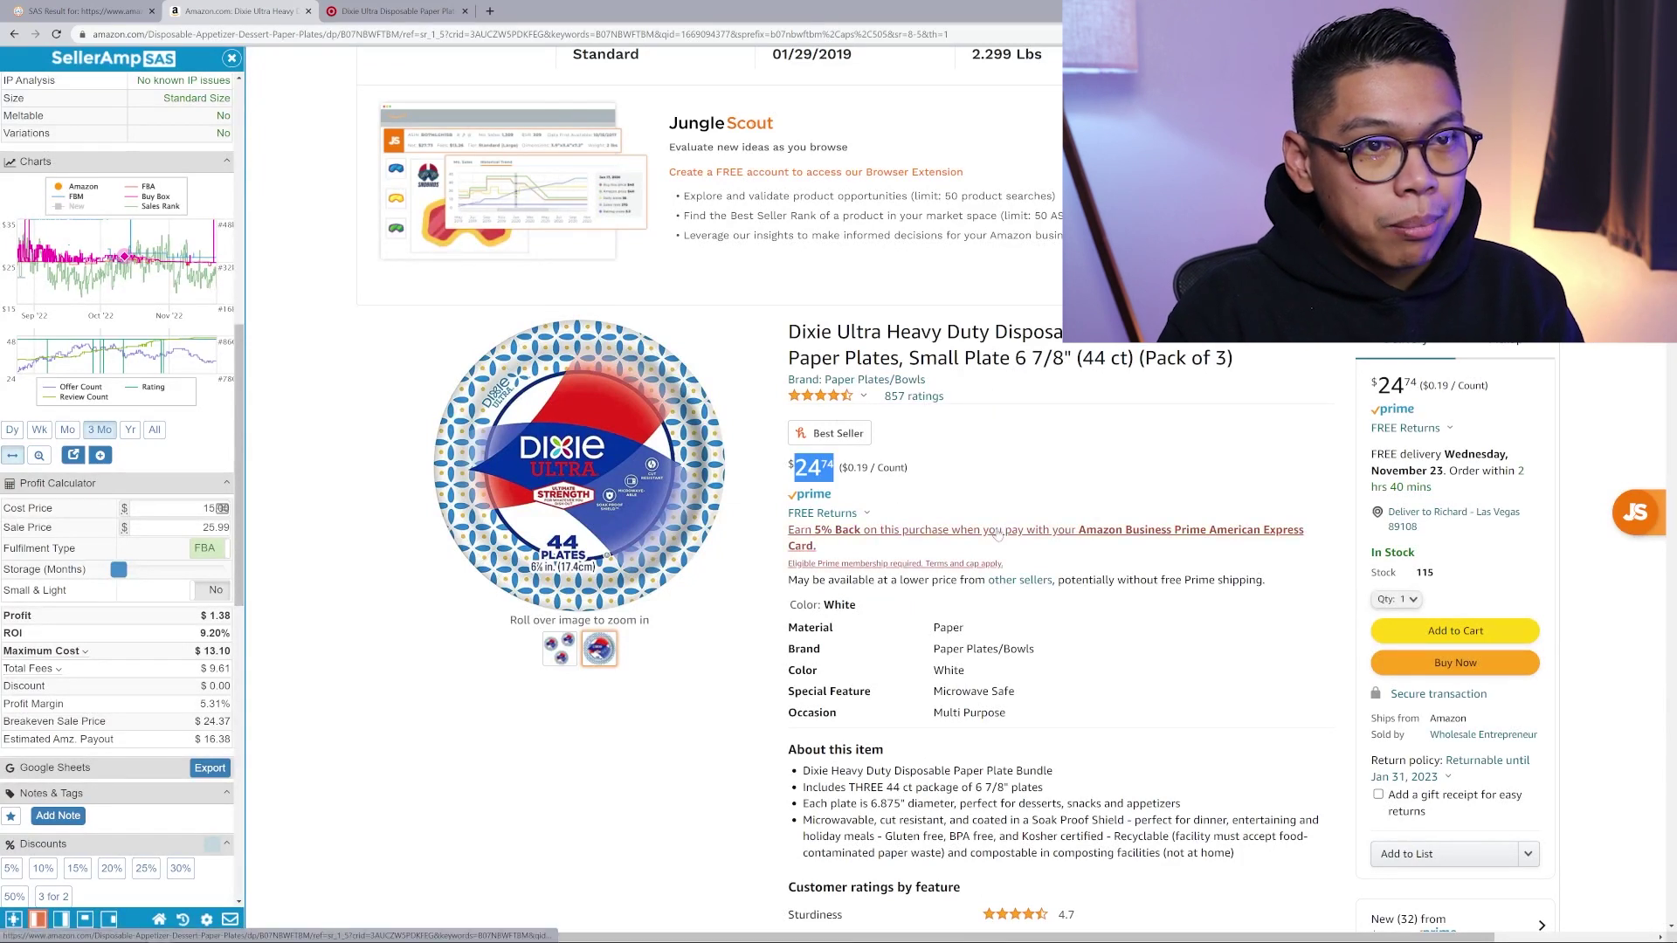
{"action": "scroll", "coordinate": [182, 441], "scroll_direction": "up", "scroll_amount": 8}
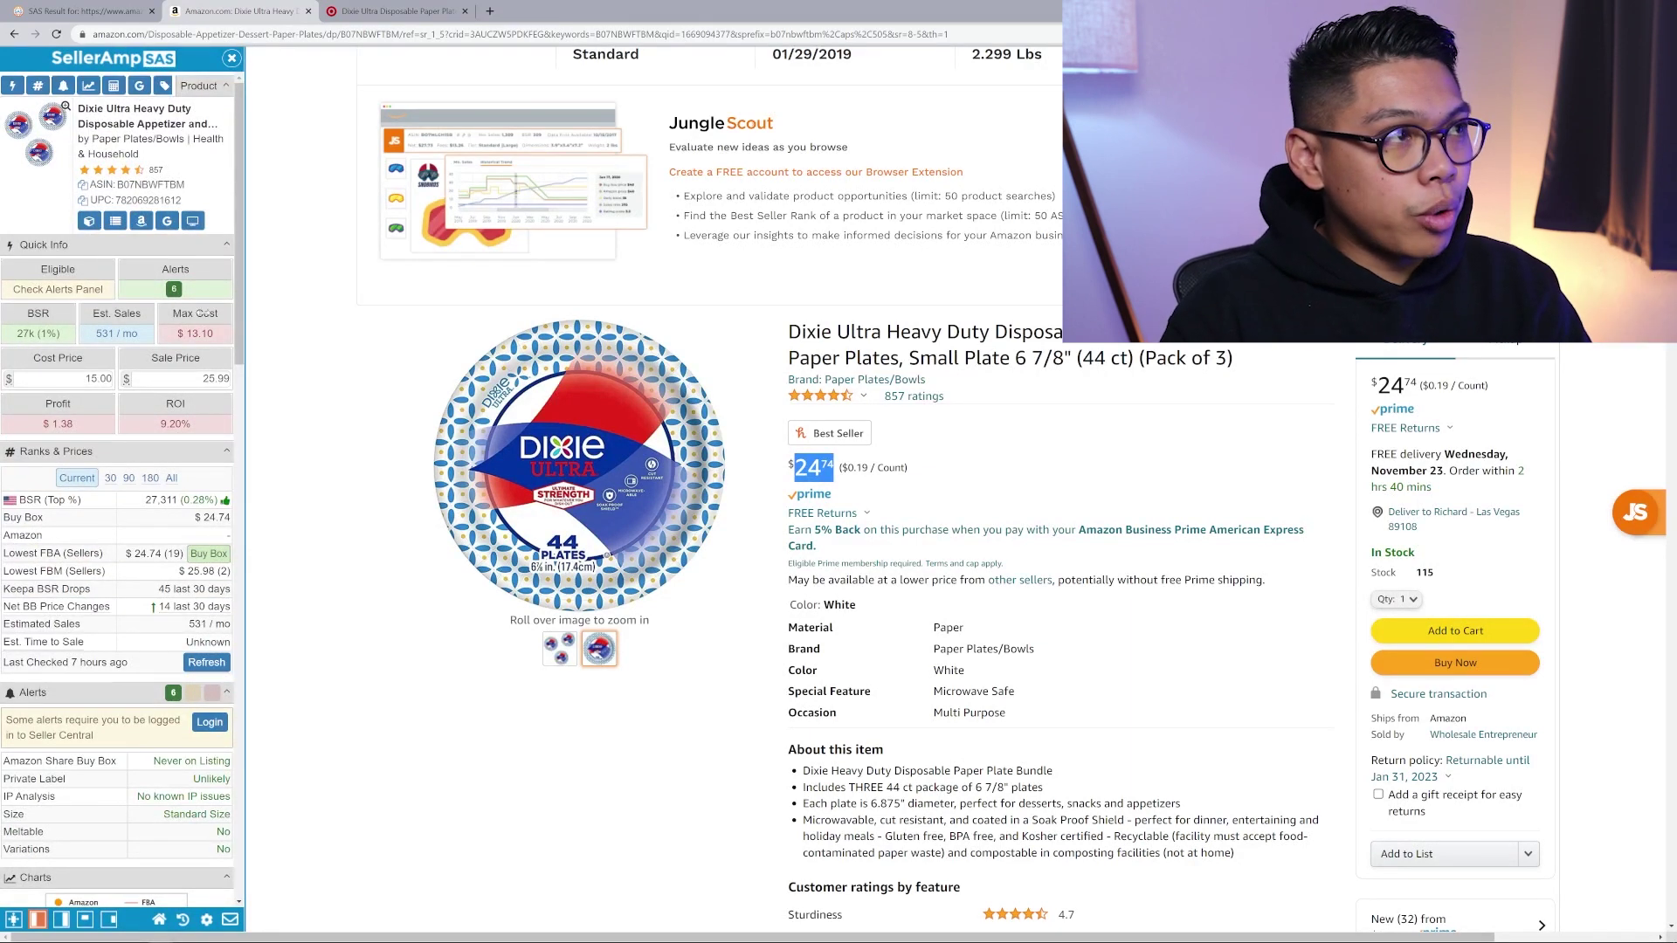
{"action": "scroll", "coordinate": [203, 311], "scroll_direction": "down", "scroll_amount": 4}
{"action": "scroll", "coordinate": [981, 439], "scroll_direction": "down", "scroll_amount": 4}
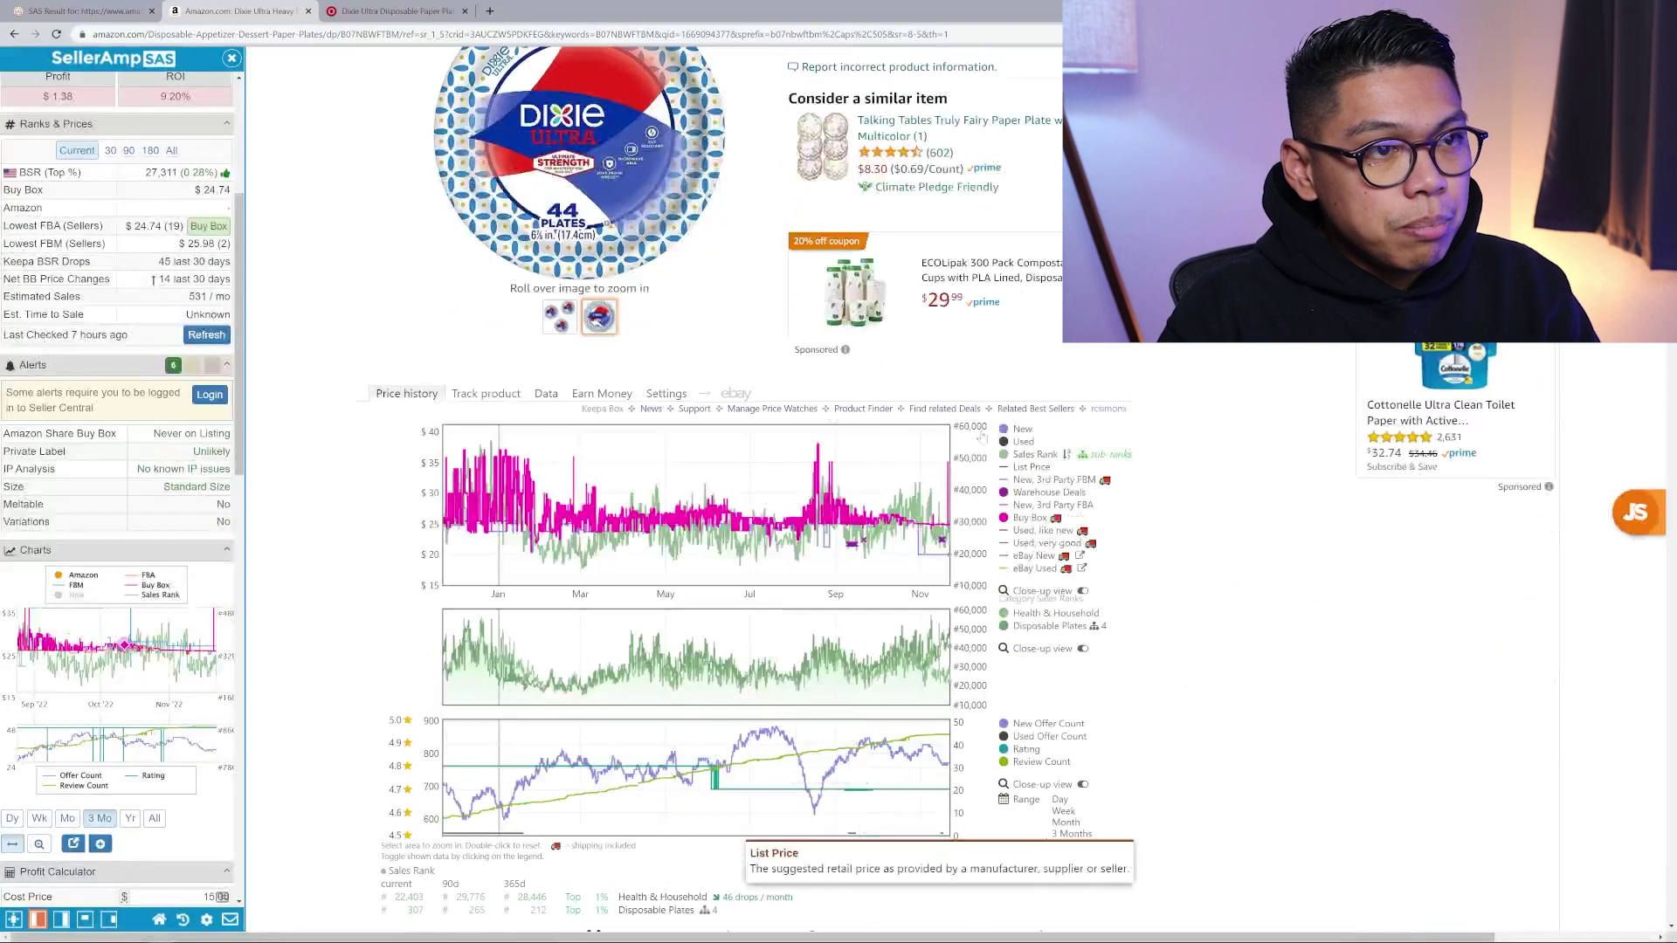
{"action": "scroll", "coordinate": [123, 437], "scroll_direction": "up", "scroll_amount": 4}
{"action": "scroll", "coordinate": [419, 446], "scroll_direction": "up", "scroll_amount": 9}
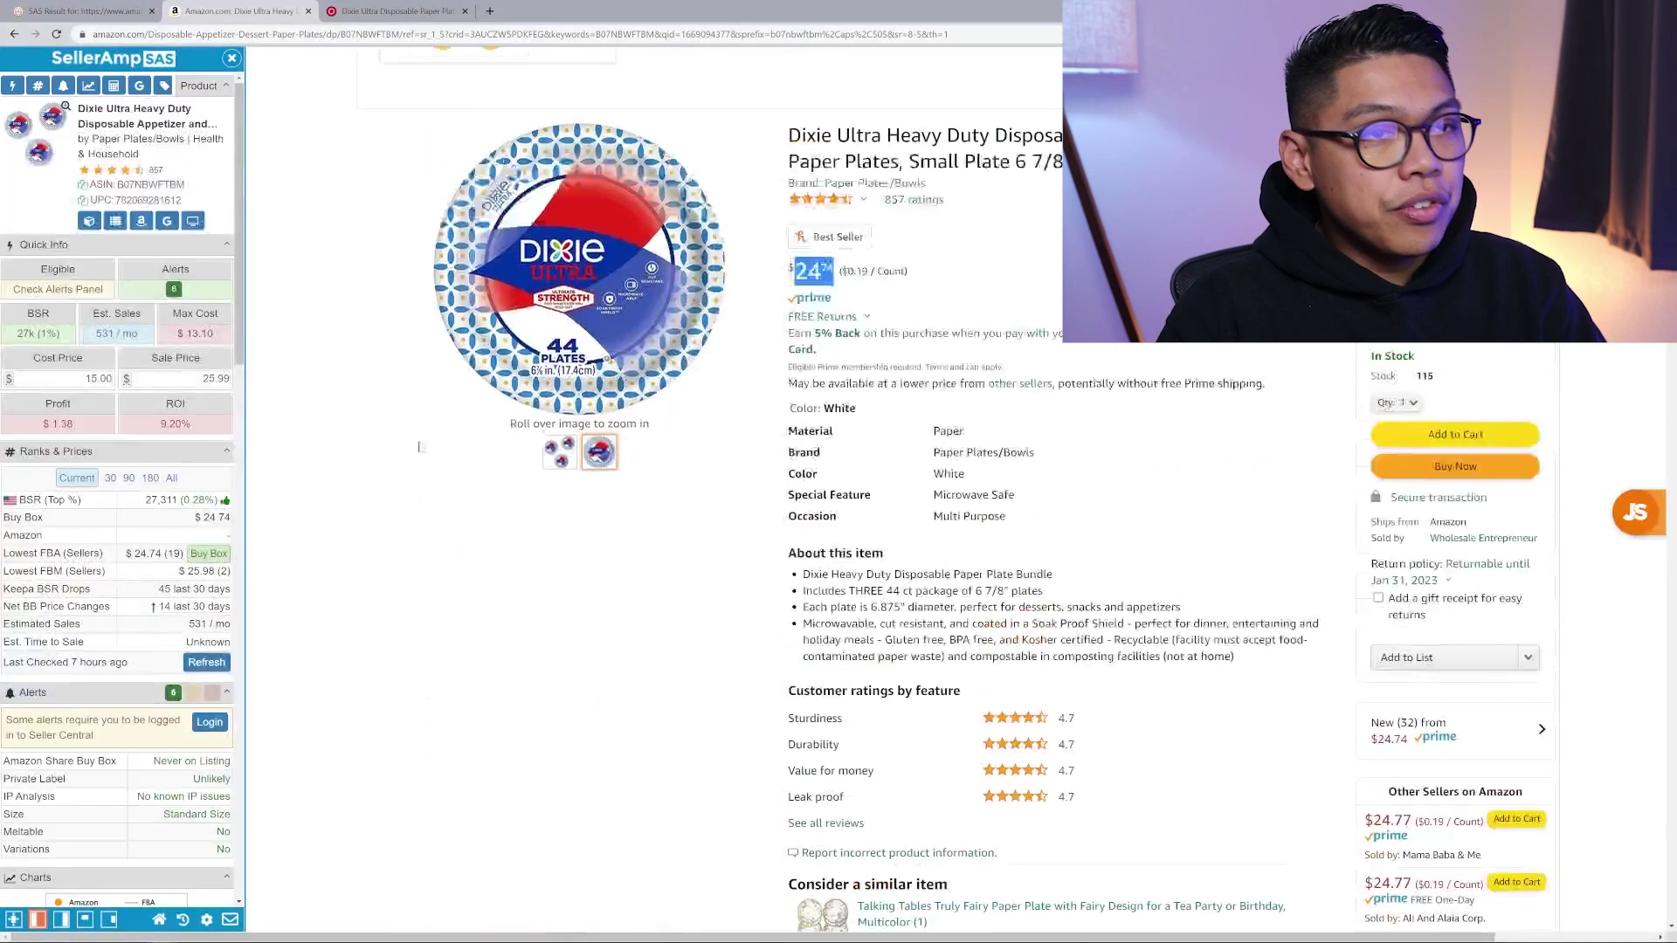
{"action": "scroll", "coordinate": [419, 446], "scroll_direction": "up", "scroll_amount": 2}
{"action": "scroll", "coordinate": [108, 431], "scroll_direction": "up", "scroll_amount": 6, "text": "ctrl"}
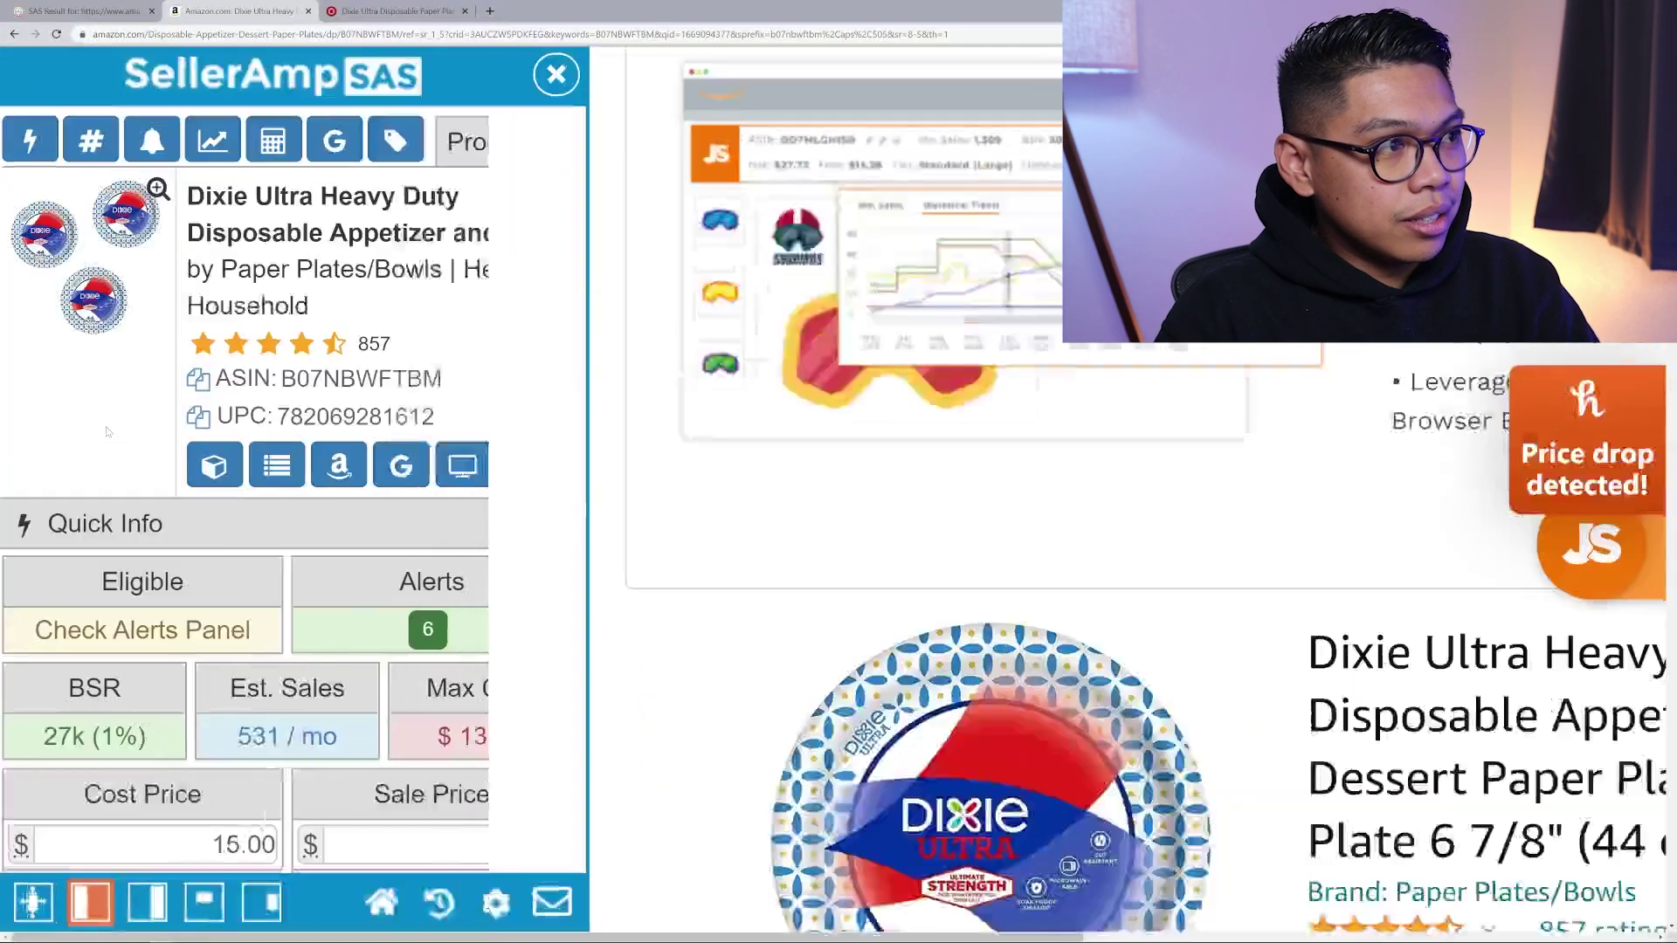
{"action": "scroll", "coordinate": [108, 431], "scroll_direction": "down", "scroll_amount": 3}
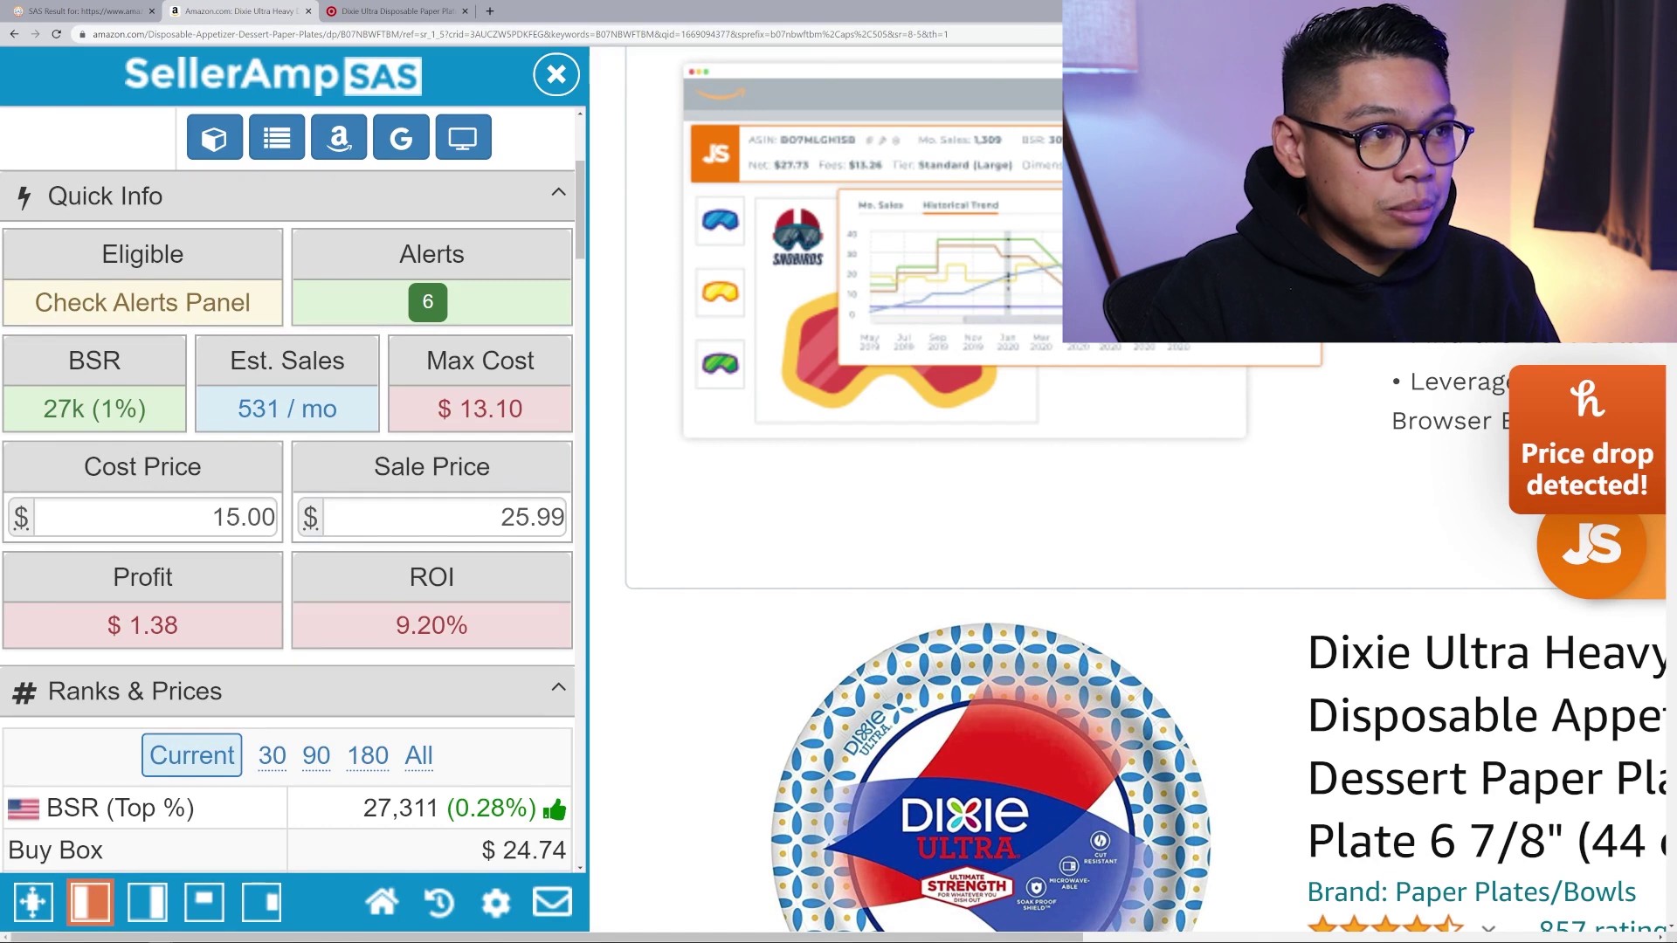
{"action": "left_click", "coordinate": [533, 517]}
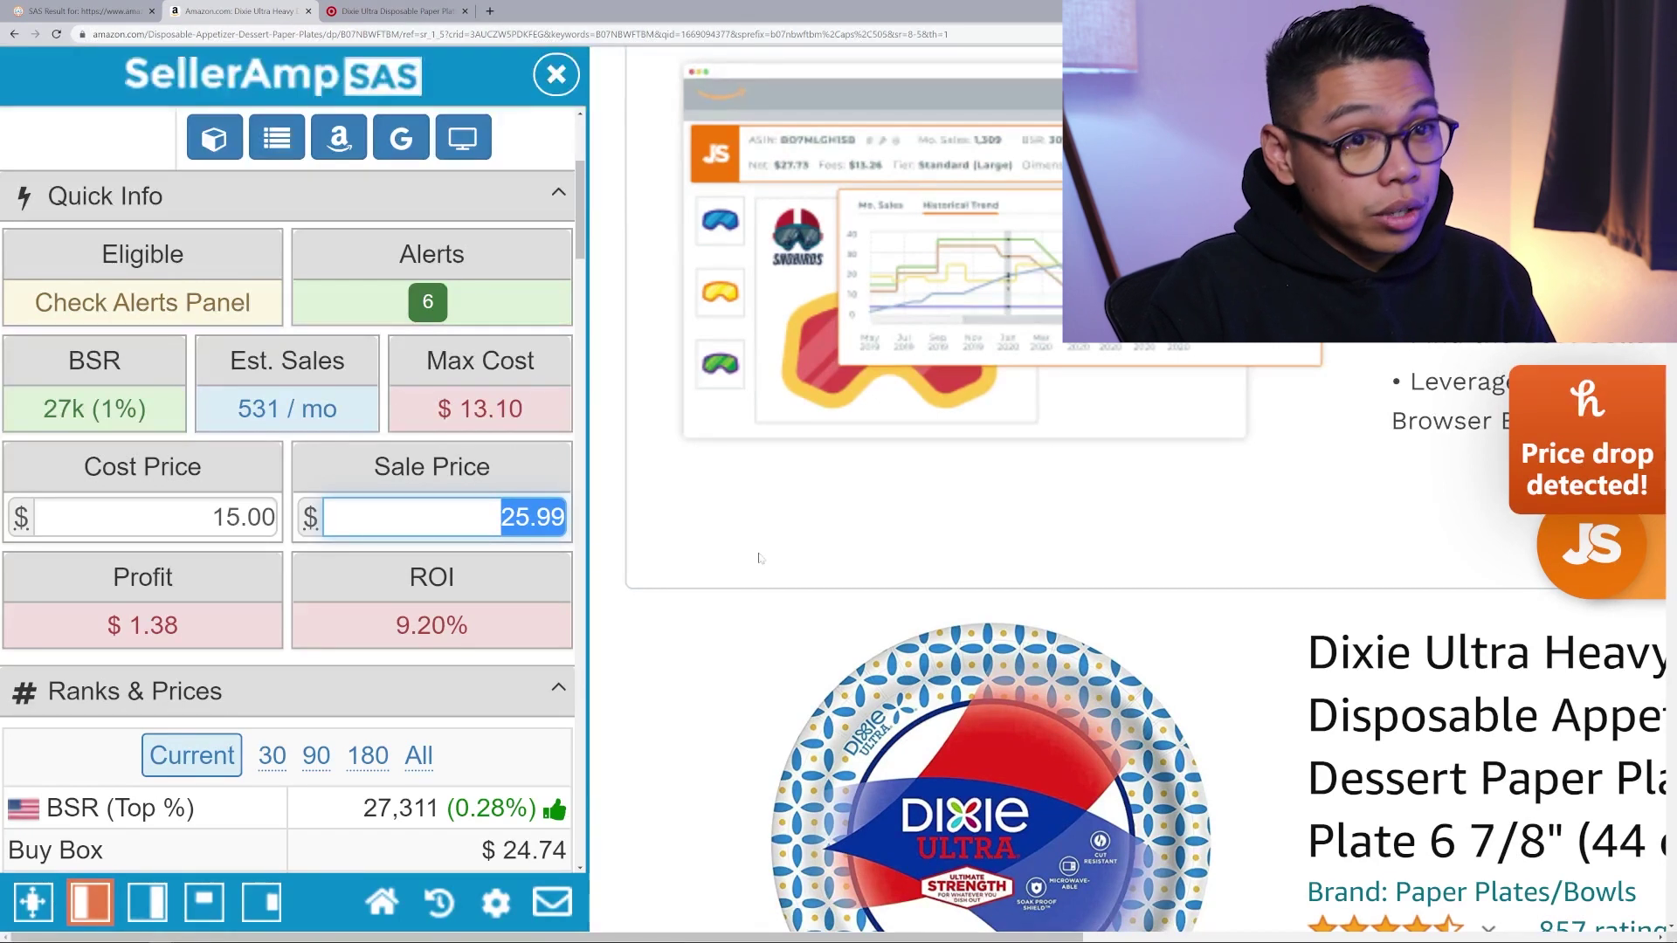
- Try a 14.07 cost price and note the resulting $2.31 profit
{"action": "scroll", "coordinate": [1004, 681], "scroll_direction": "down", "scroll_amount": 1}
{"action": "key", "text": "shift+Tab"}
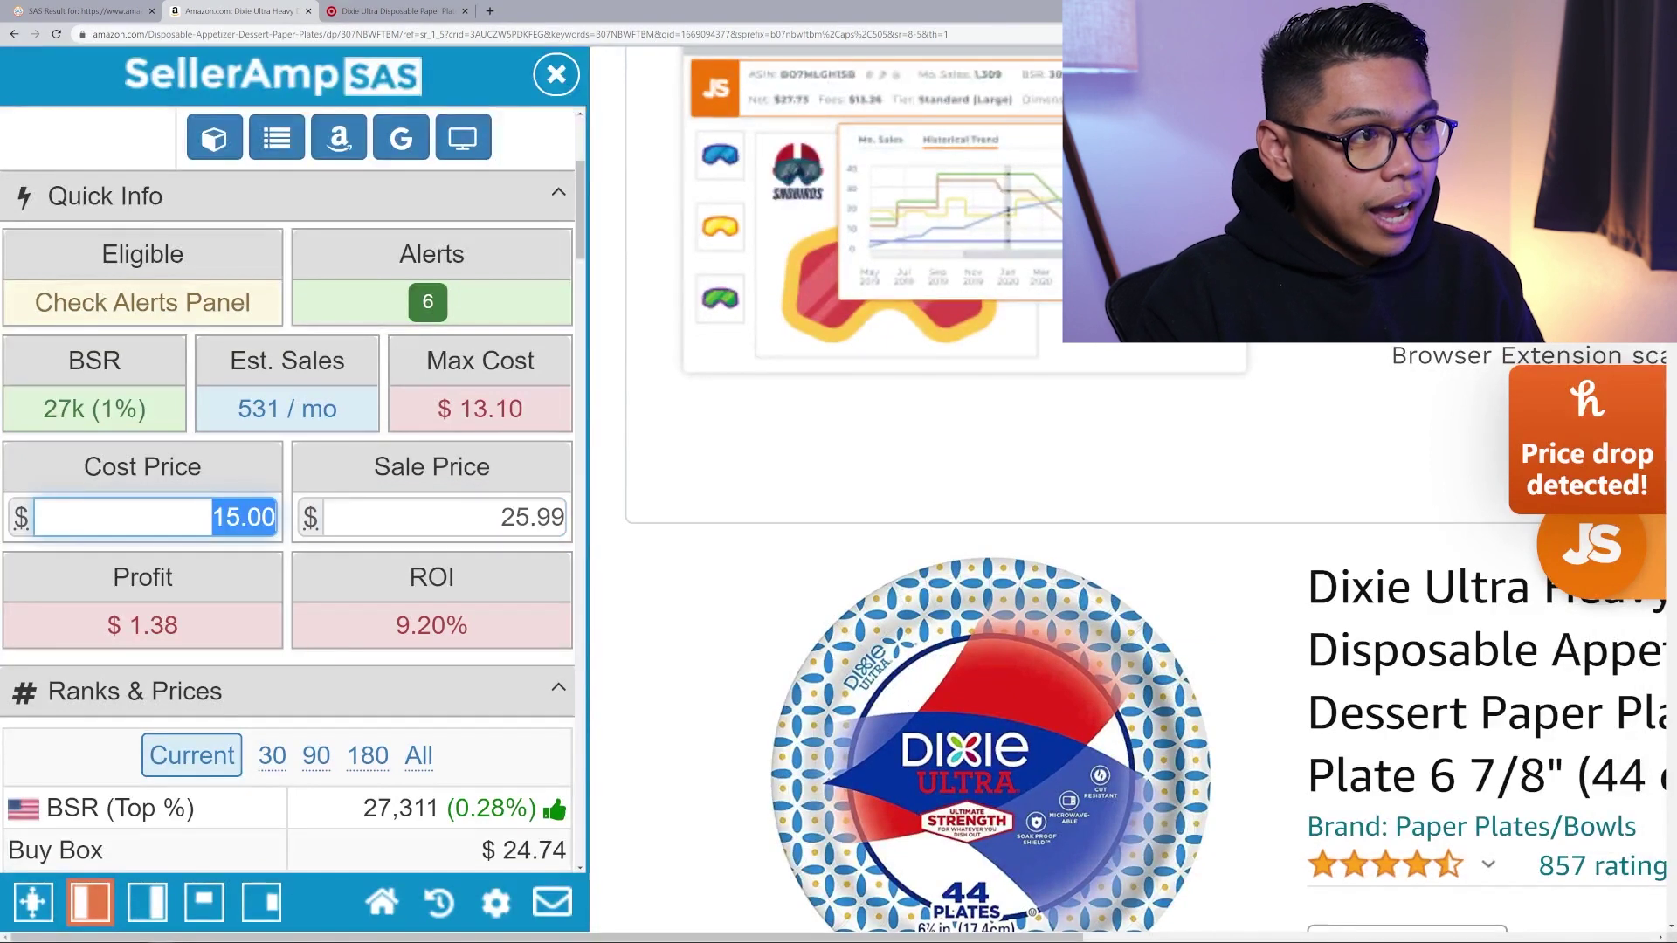
{"action": "type", "text": "14.07"}
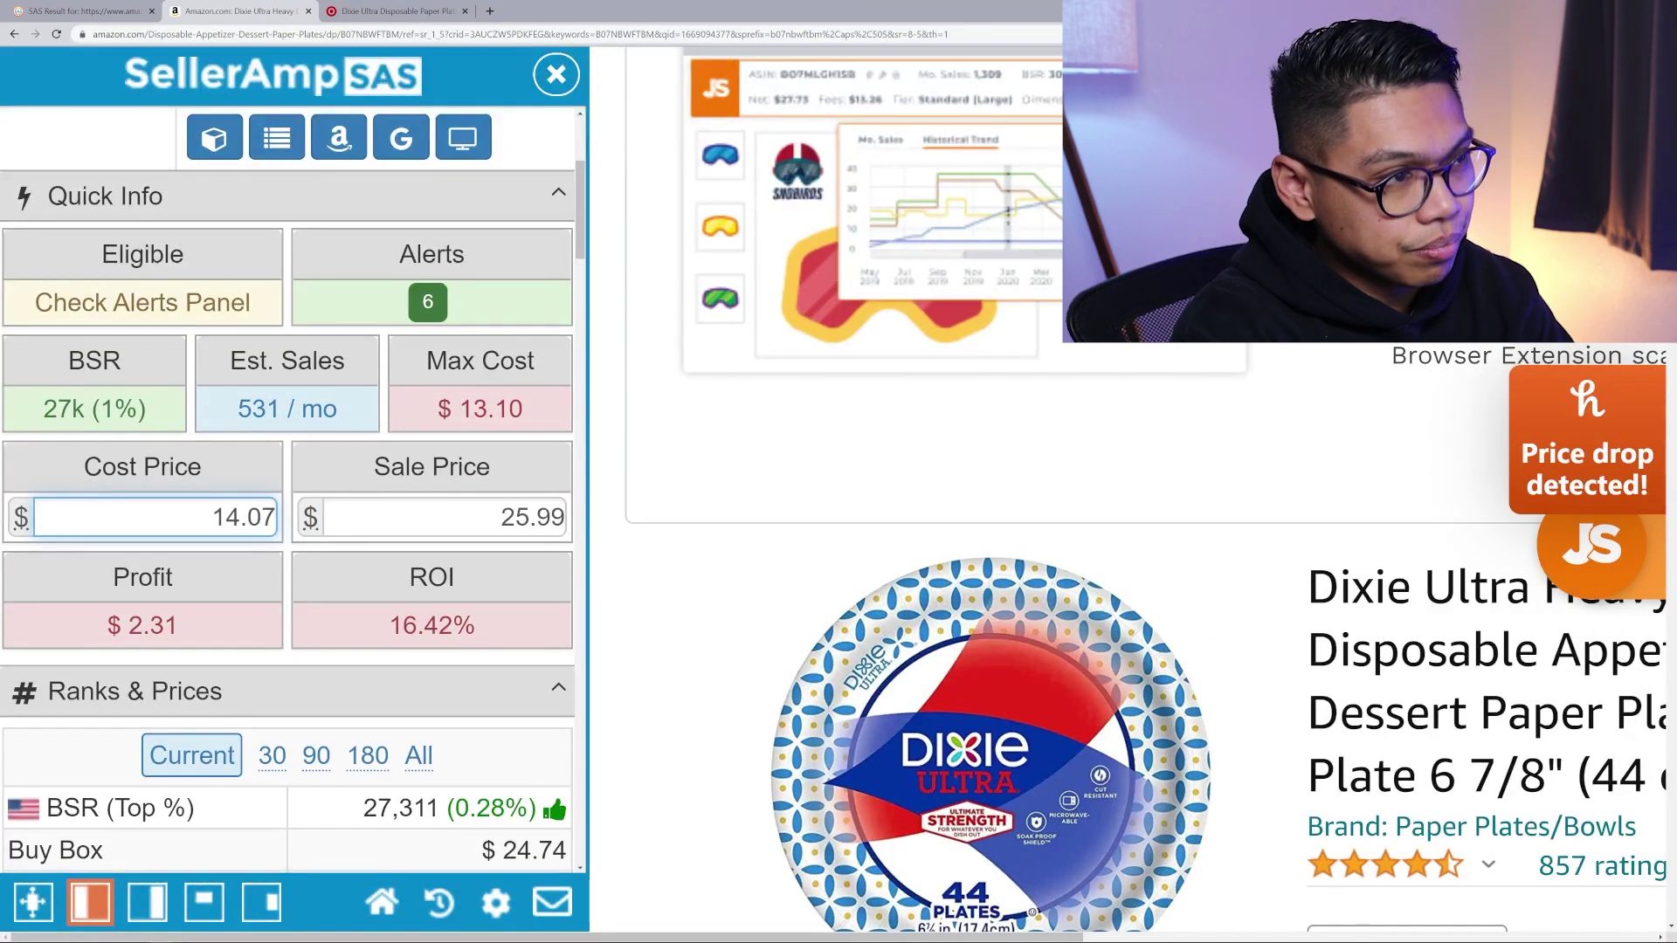
{"action": "key", "text": "Tab"}
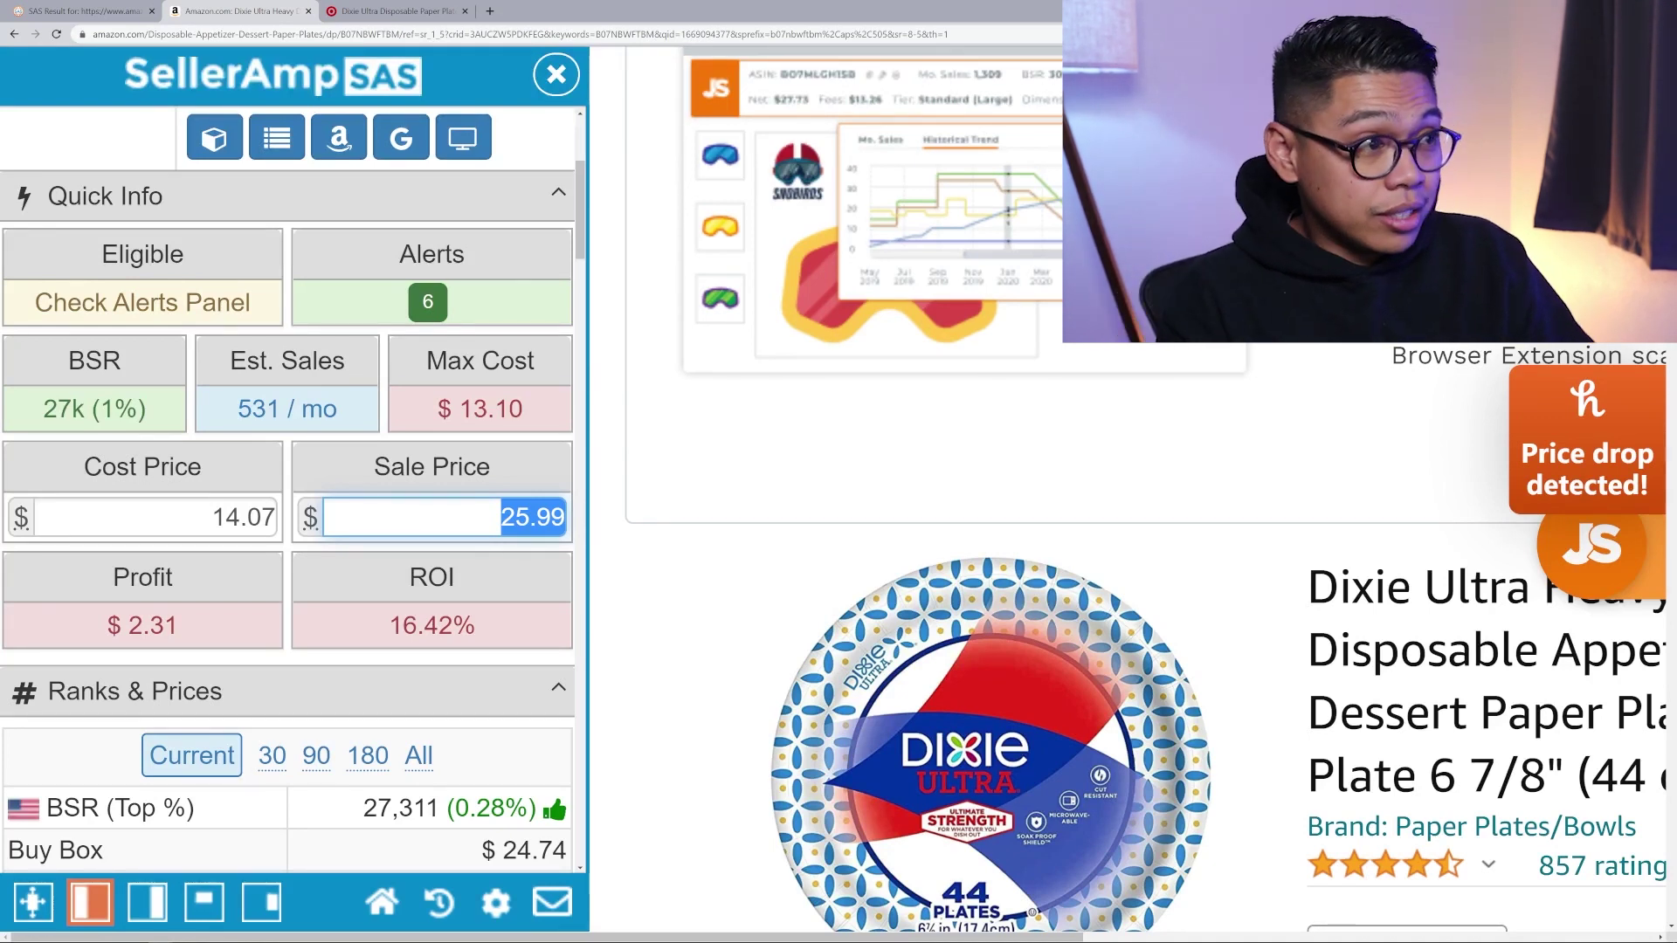
{"action": "left_click_drag", "start_coordinate": [229, 627], "coordinate": [105, 626]}
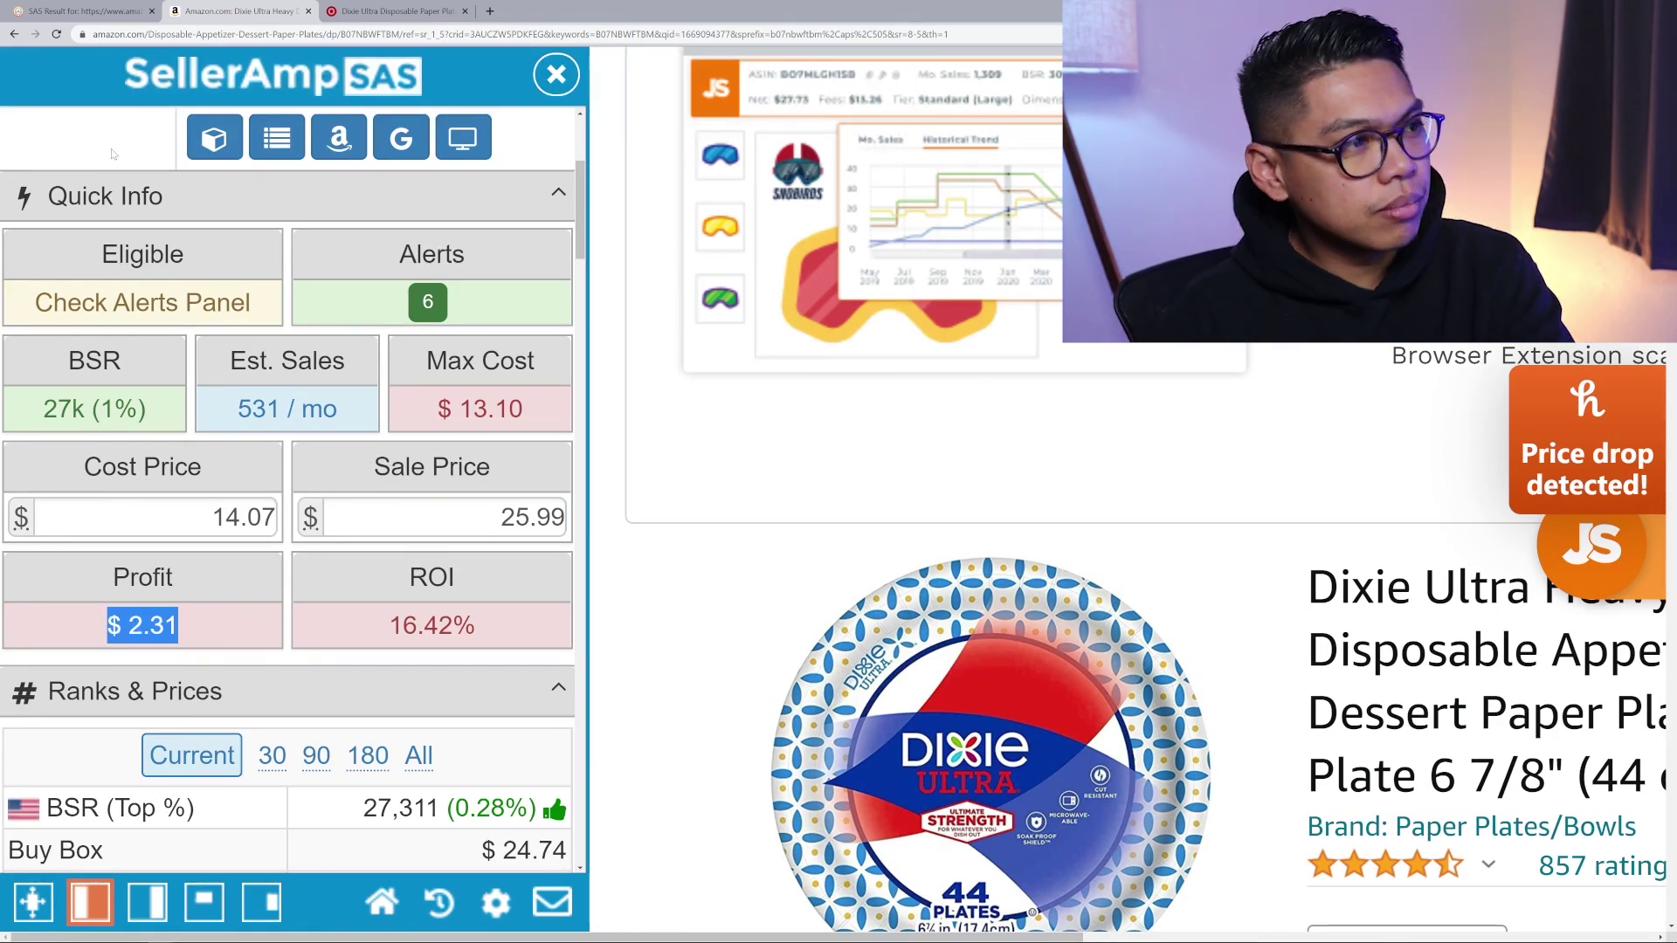
{"action": "left_click", "coordinate": [632, 568]}
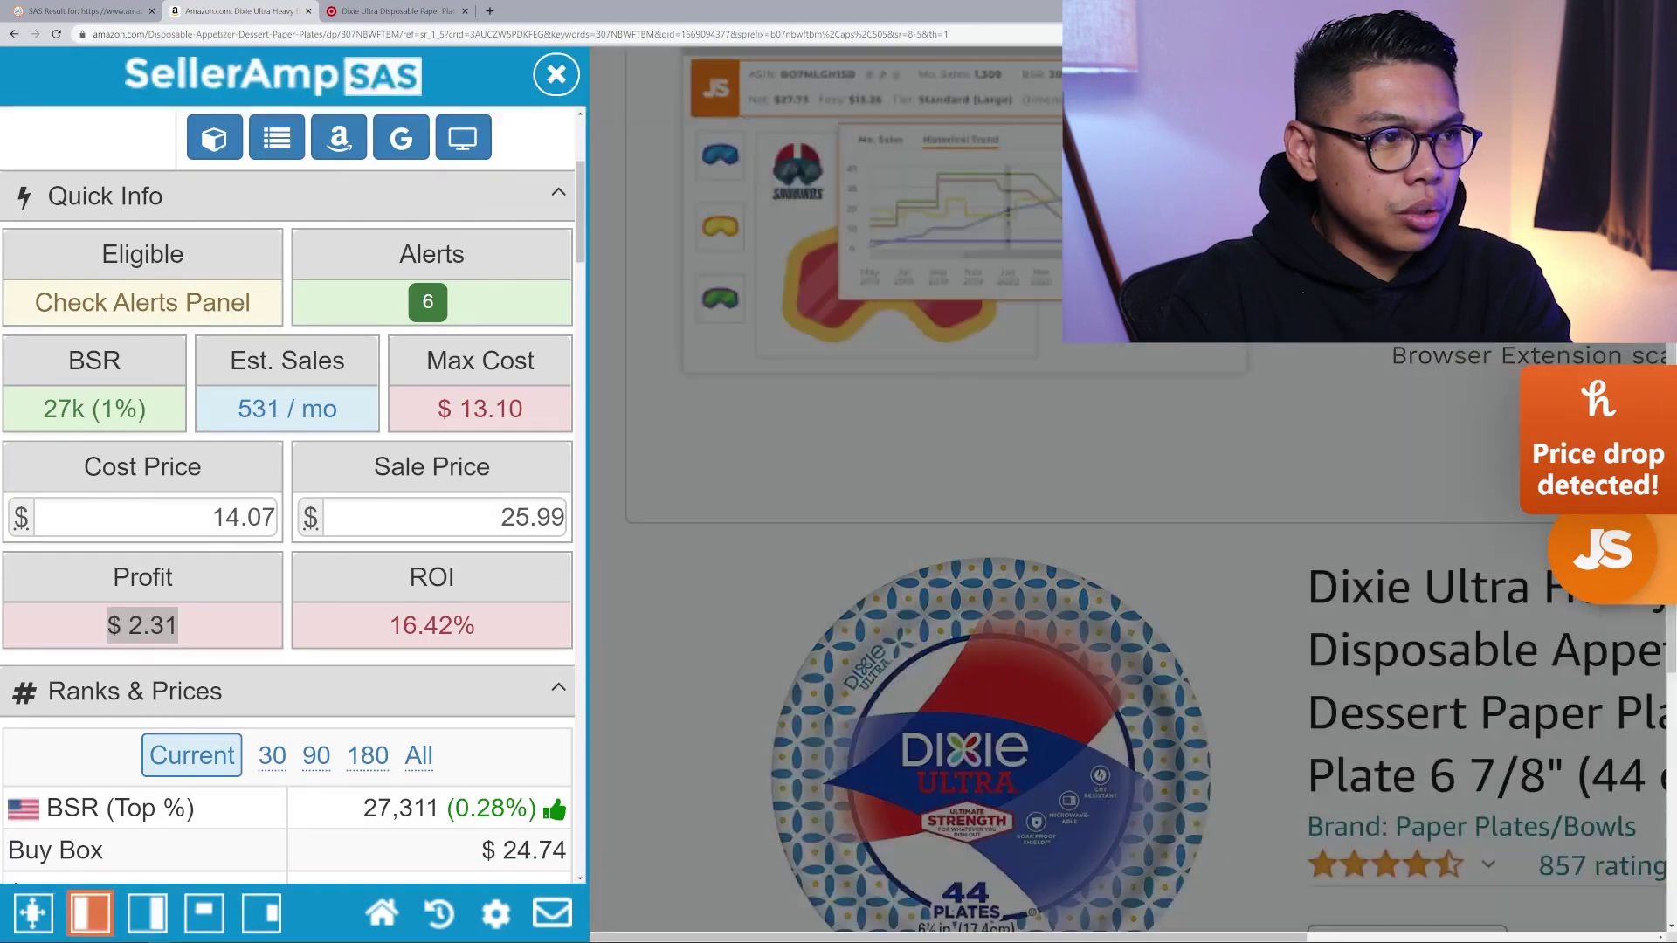
{"action": "key", "text": "Escape"}
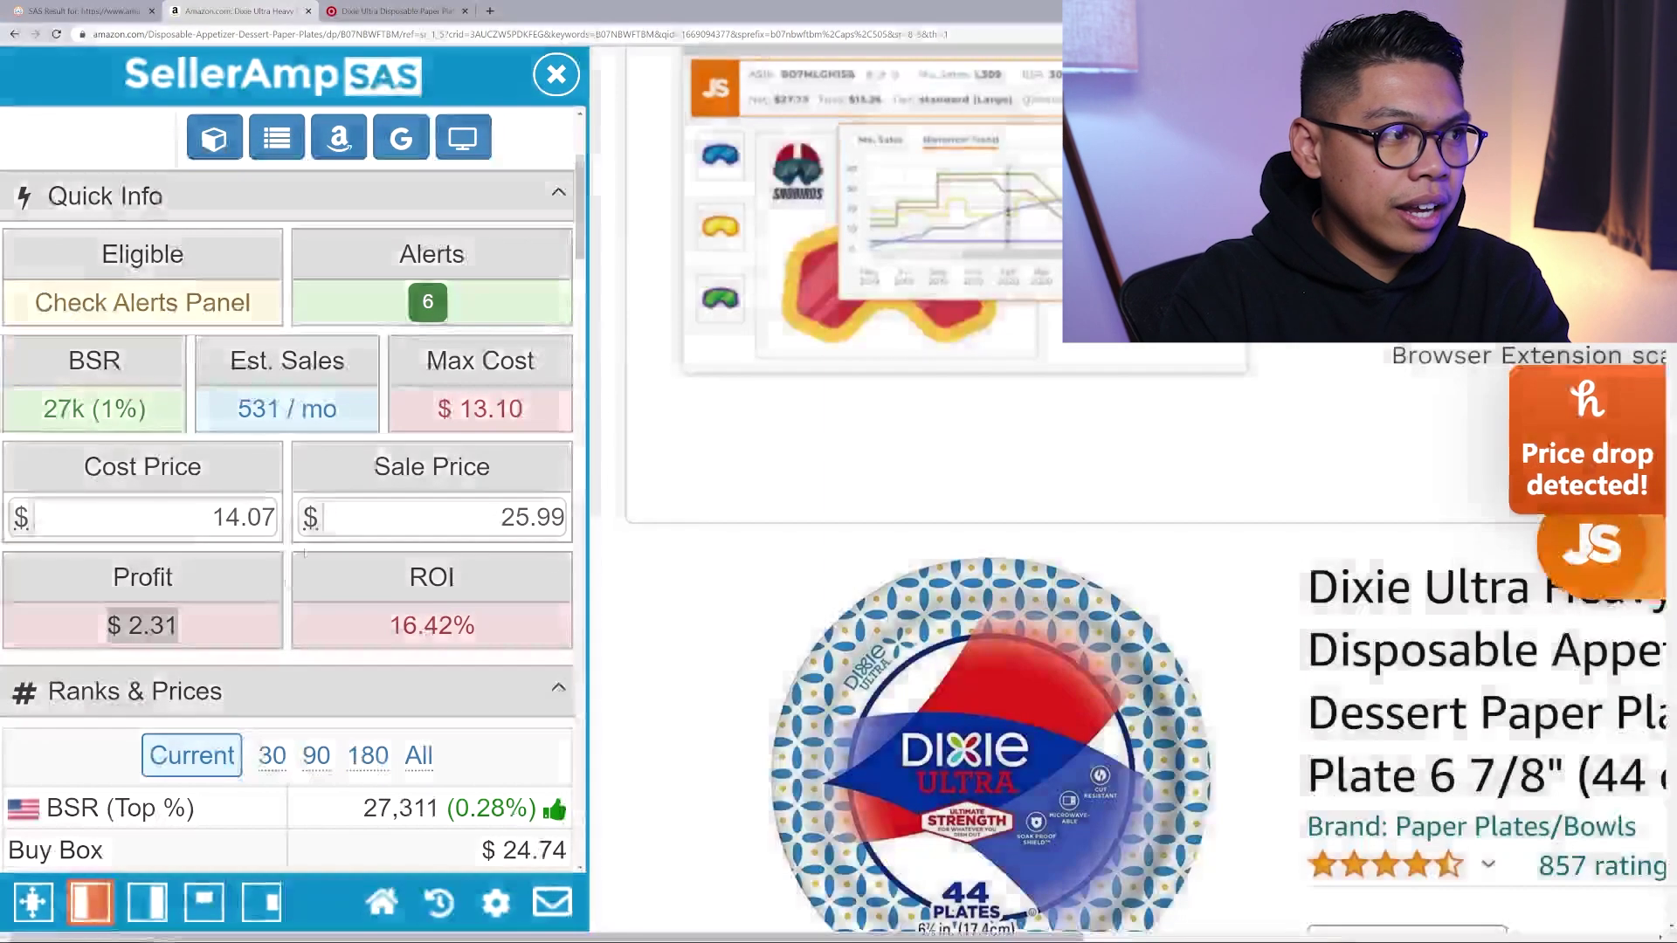
{"action": "triple_click", "coordinate": [208, 633]}
- Set cost to 15 and sale price to 24.79, after trying 27.99, then zoom out
{"action": "double_click", "coordinate": [244, 517]}
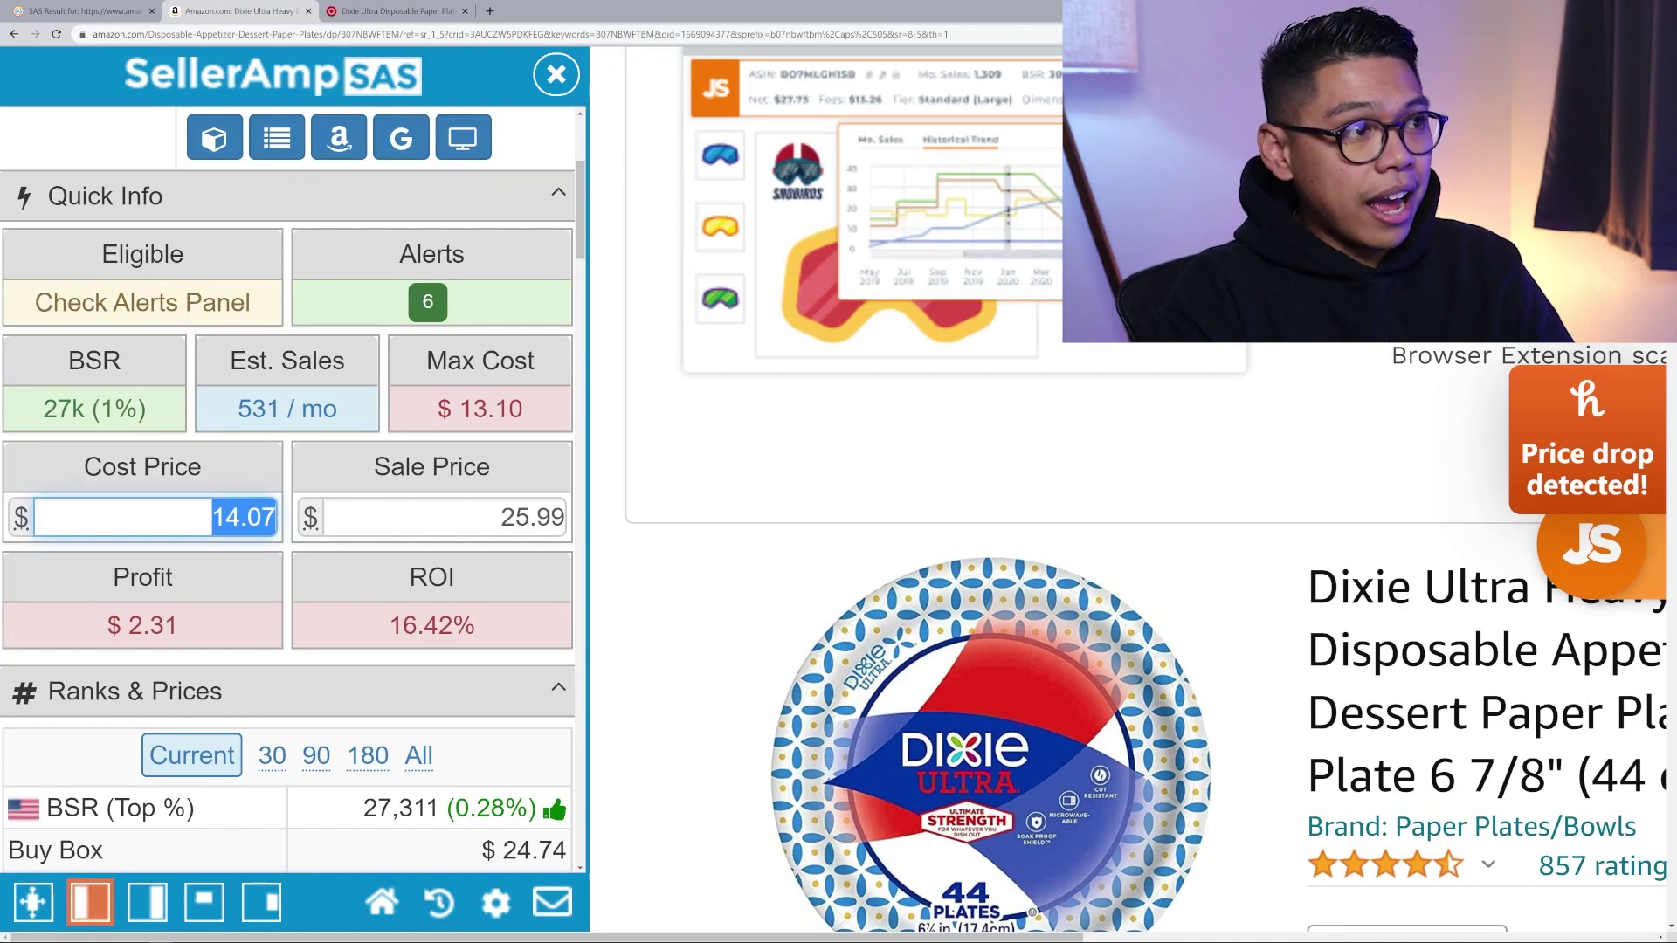
{"action": "type", "text": "15"}
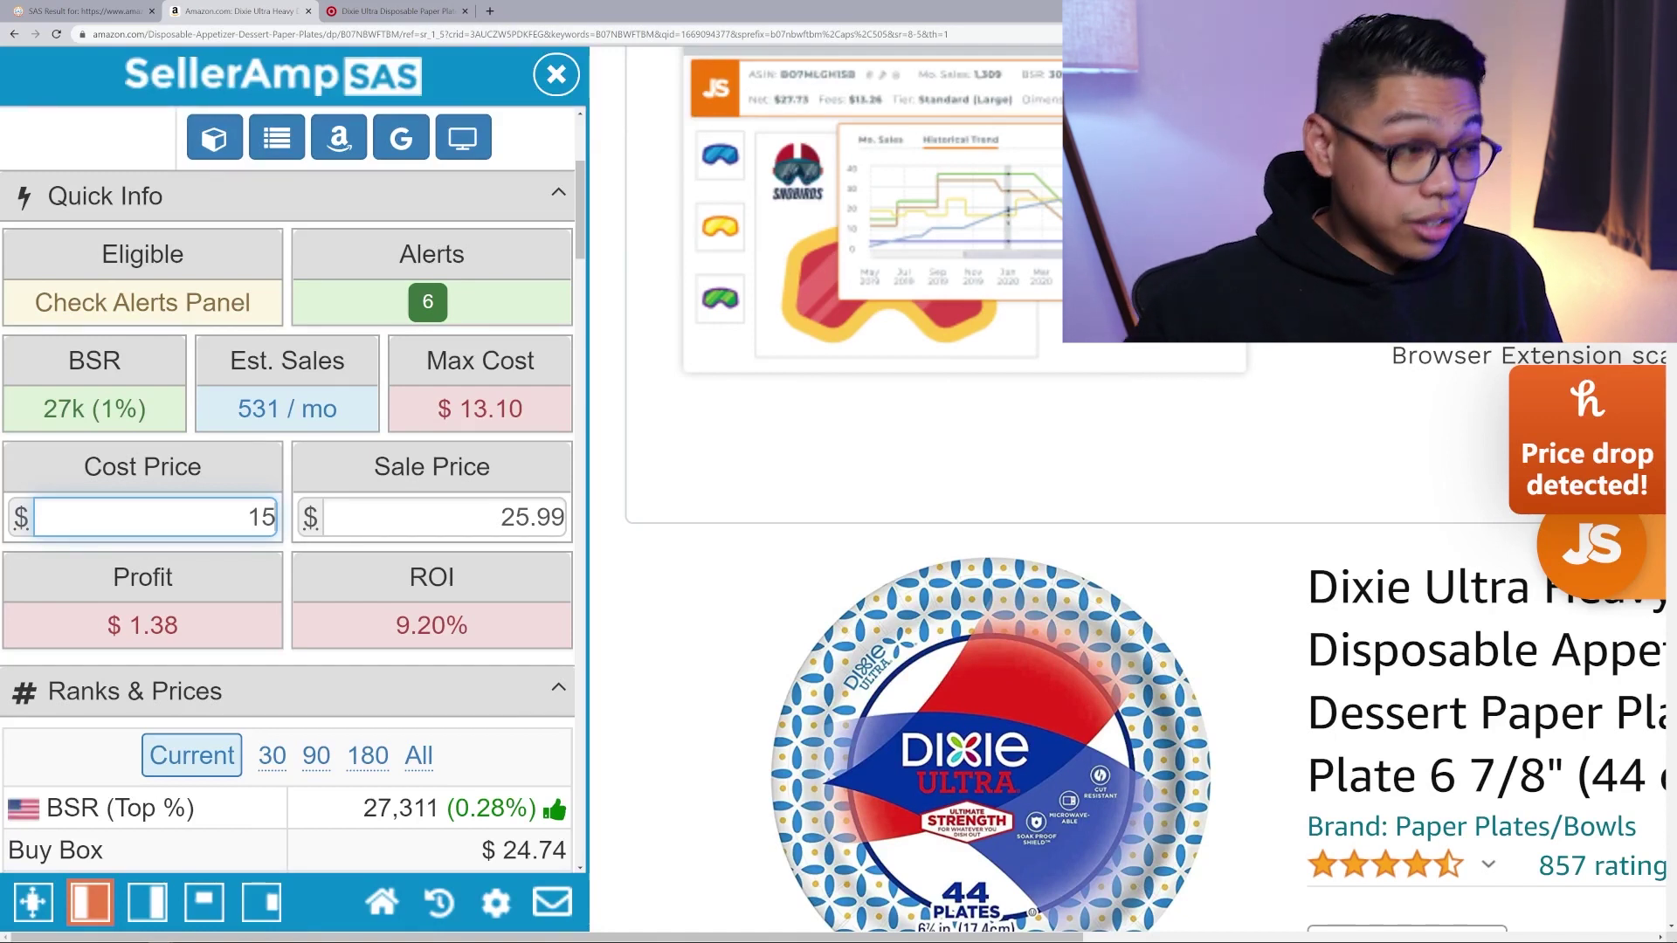
{"action": "key", "text": "Tab"}
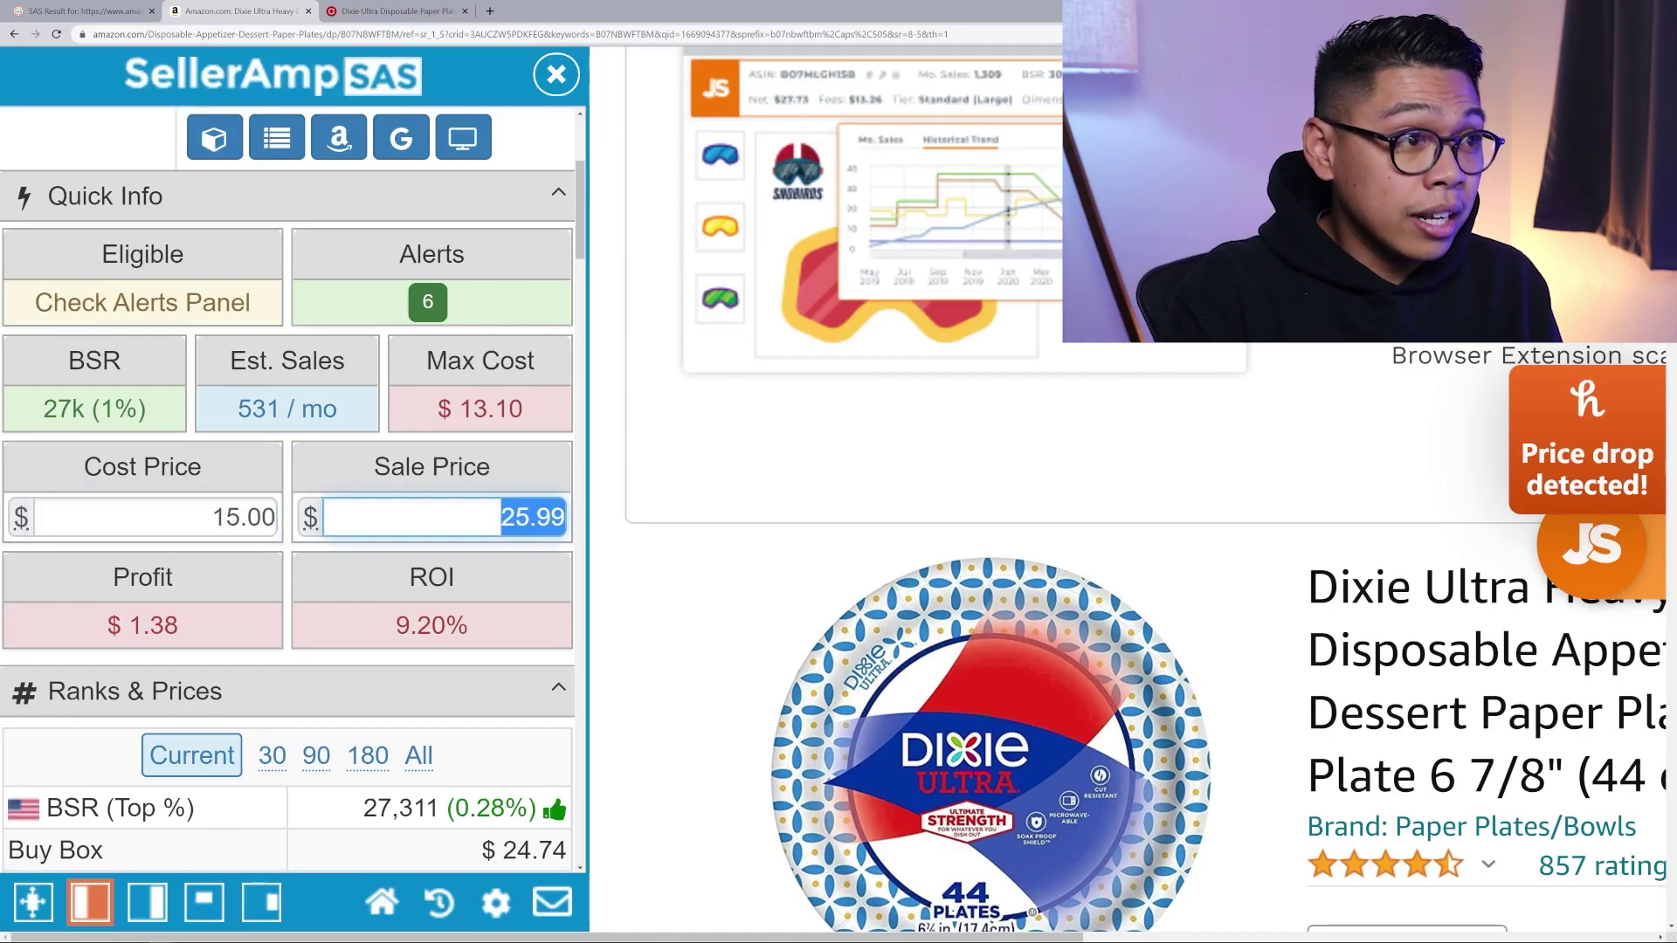
{"action": "type", "text": "27.9"}
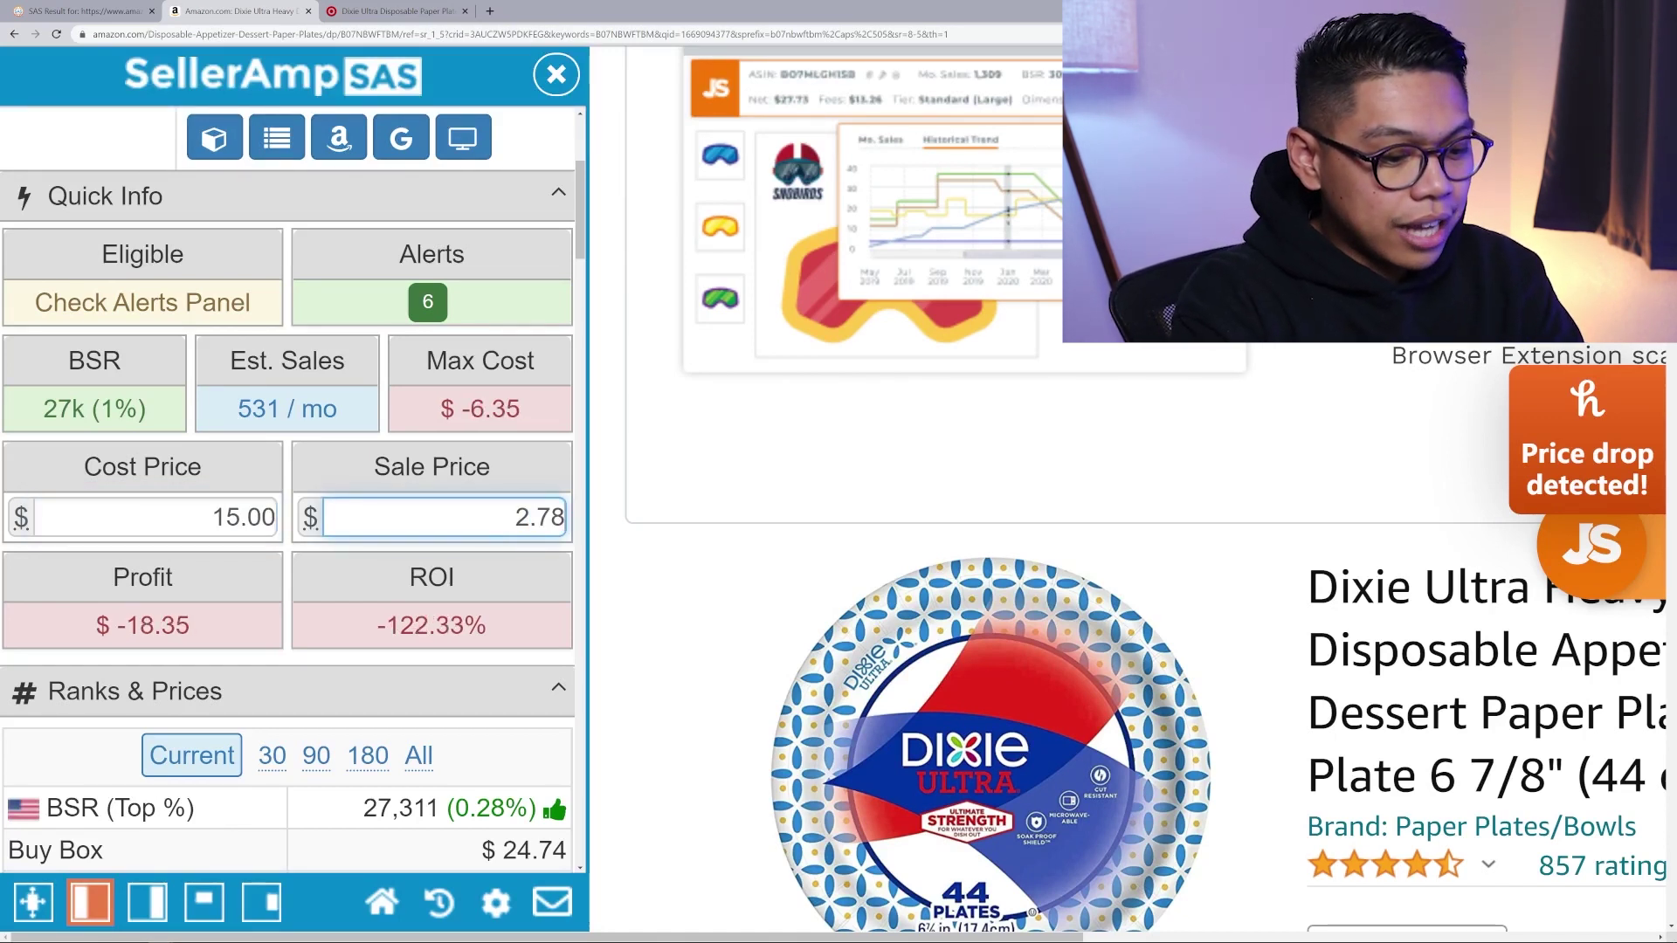
{"action": "type", "text": "9"}
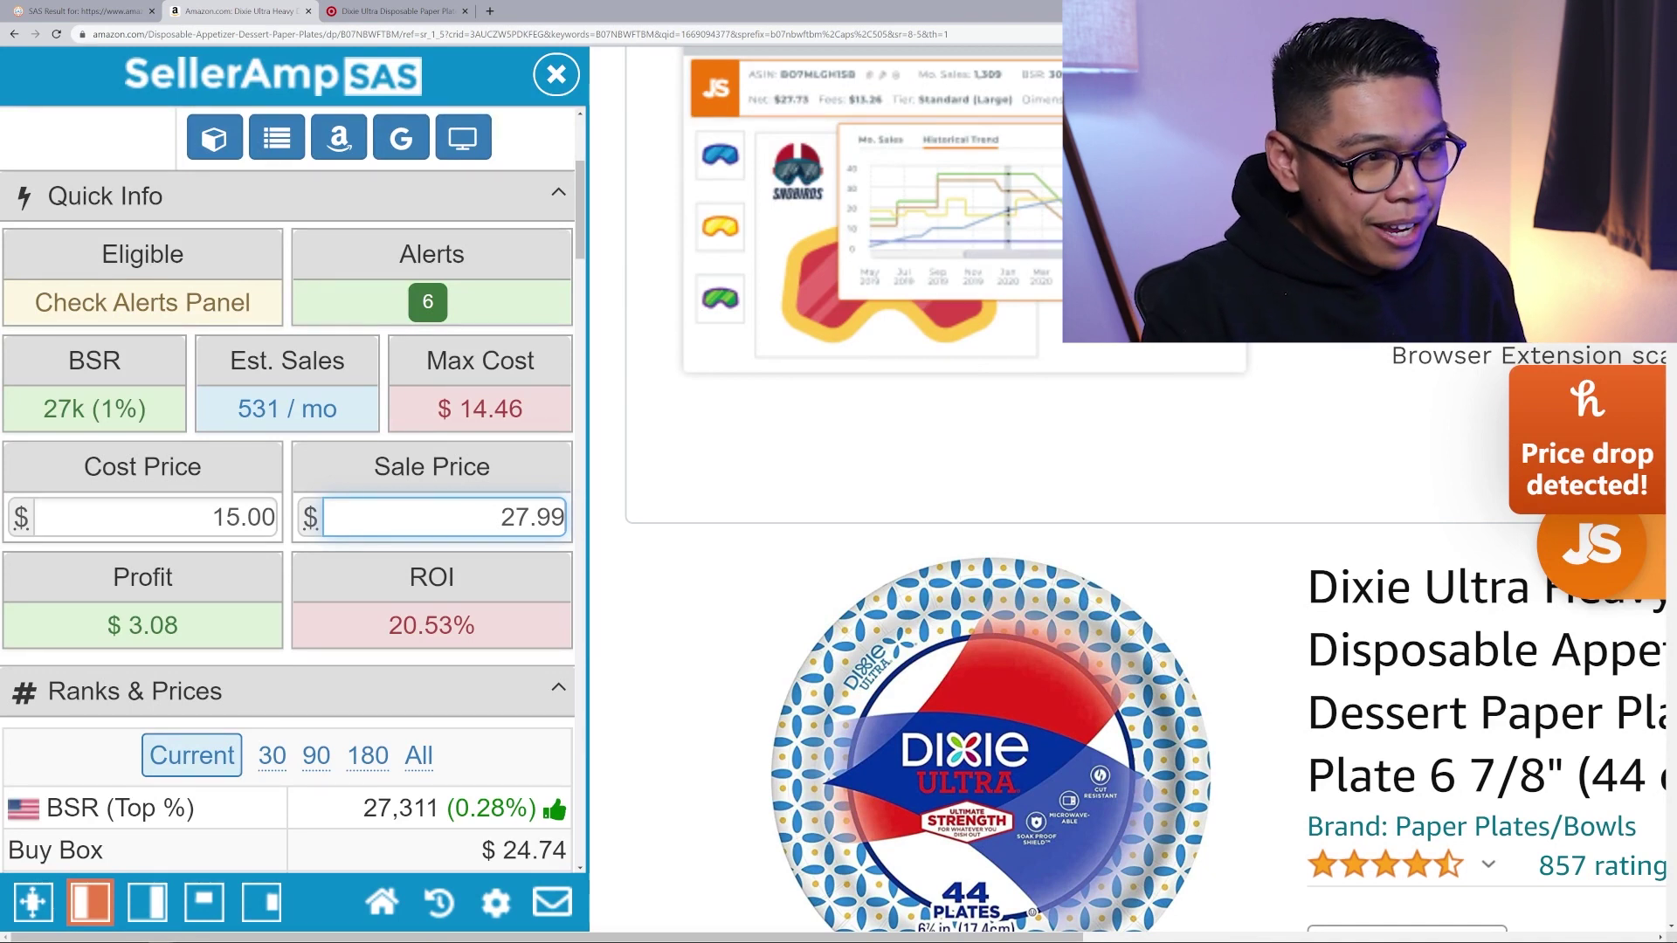
{"action": "key", "text": "ctrl+a"}
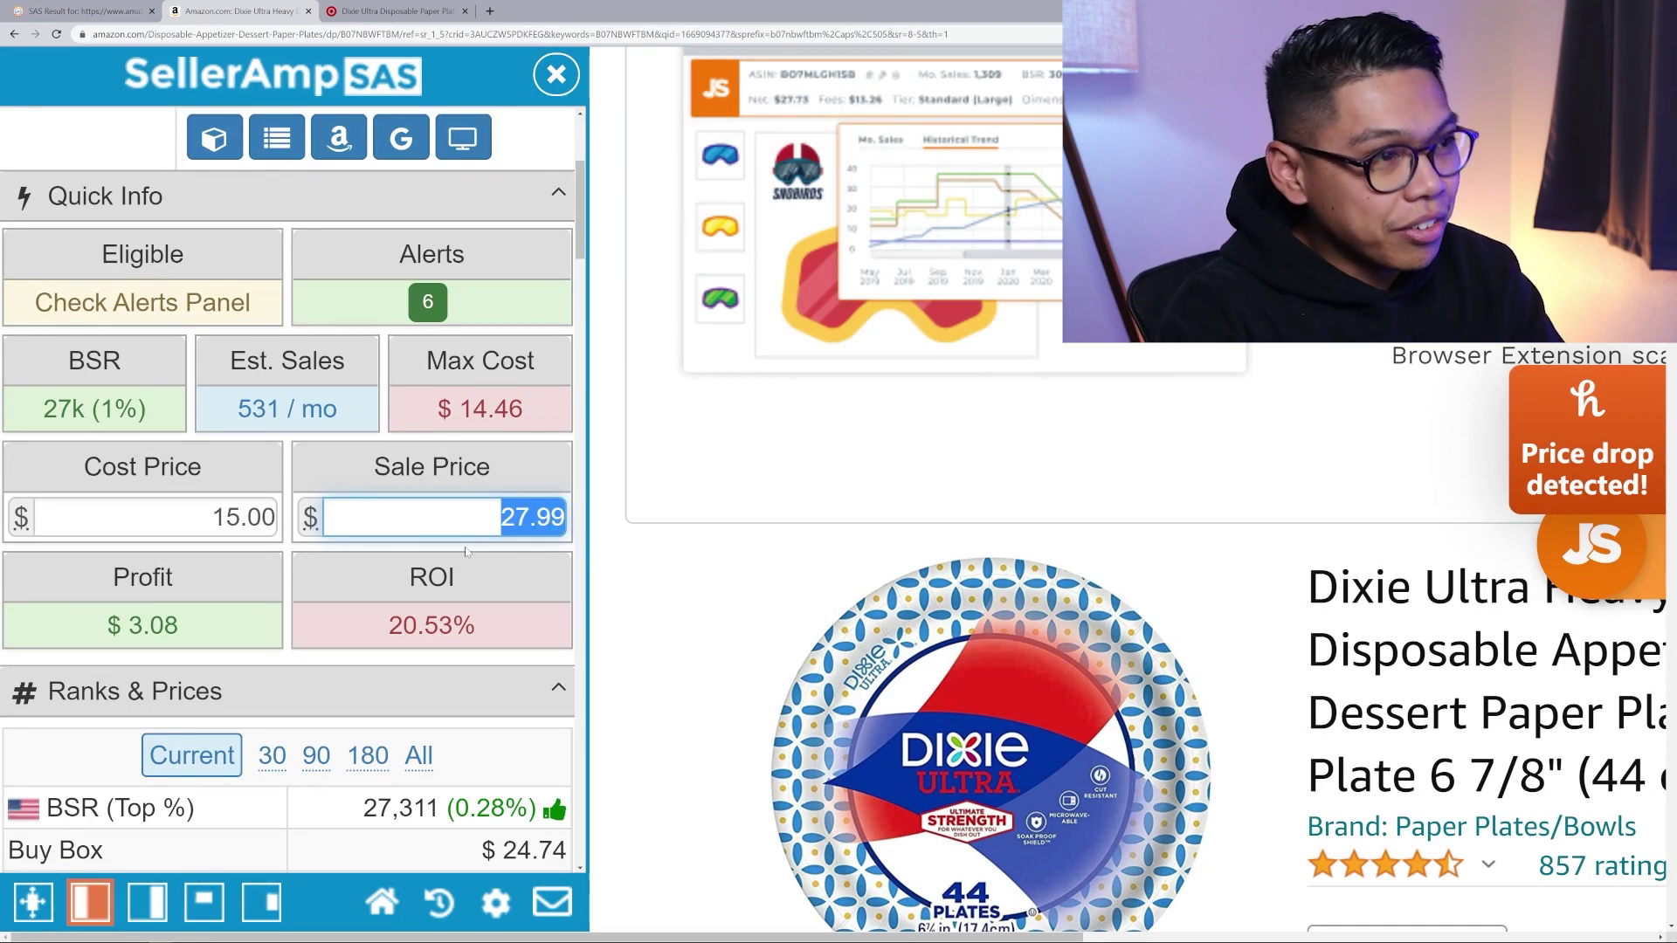
{"action": "type", "text": "24.79"}
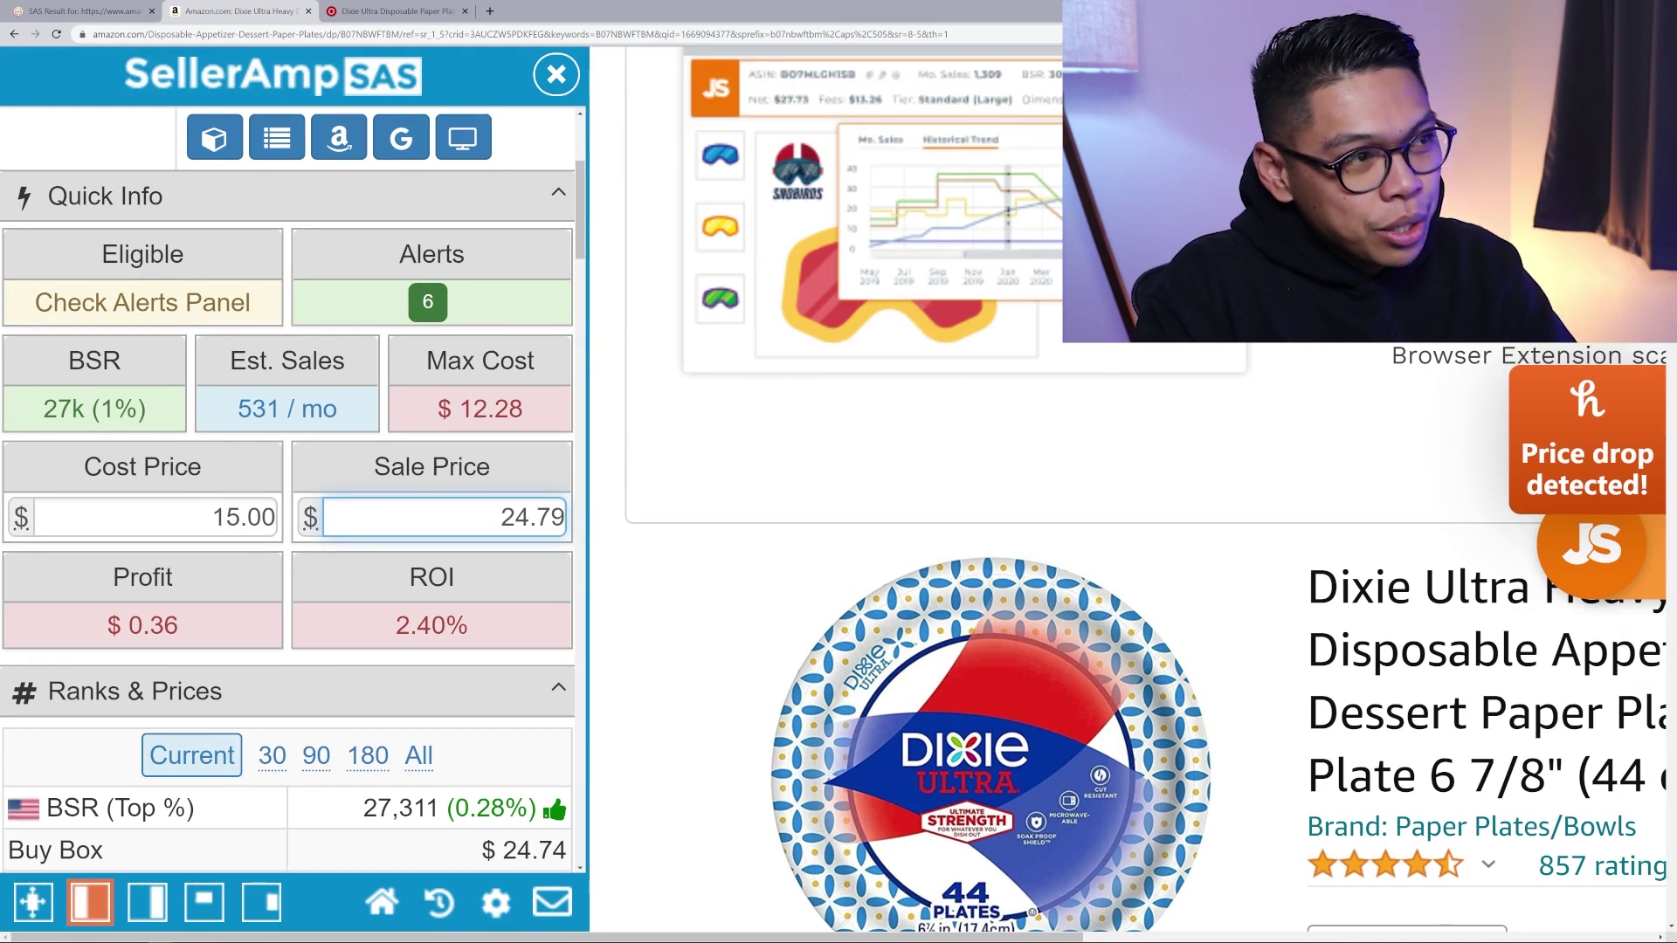
{"action": "key", "text": "ctrl+minus"}
{"action": "key", "text": "ctrl+minus"}
{"action": "key", "text": "ctrl+minus"}
{"action": "key", "text": "ctrl+minus"}
{"action": "key", "text": "ctrl+minus"}
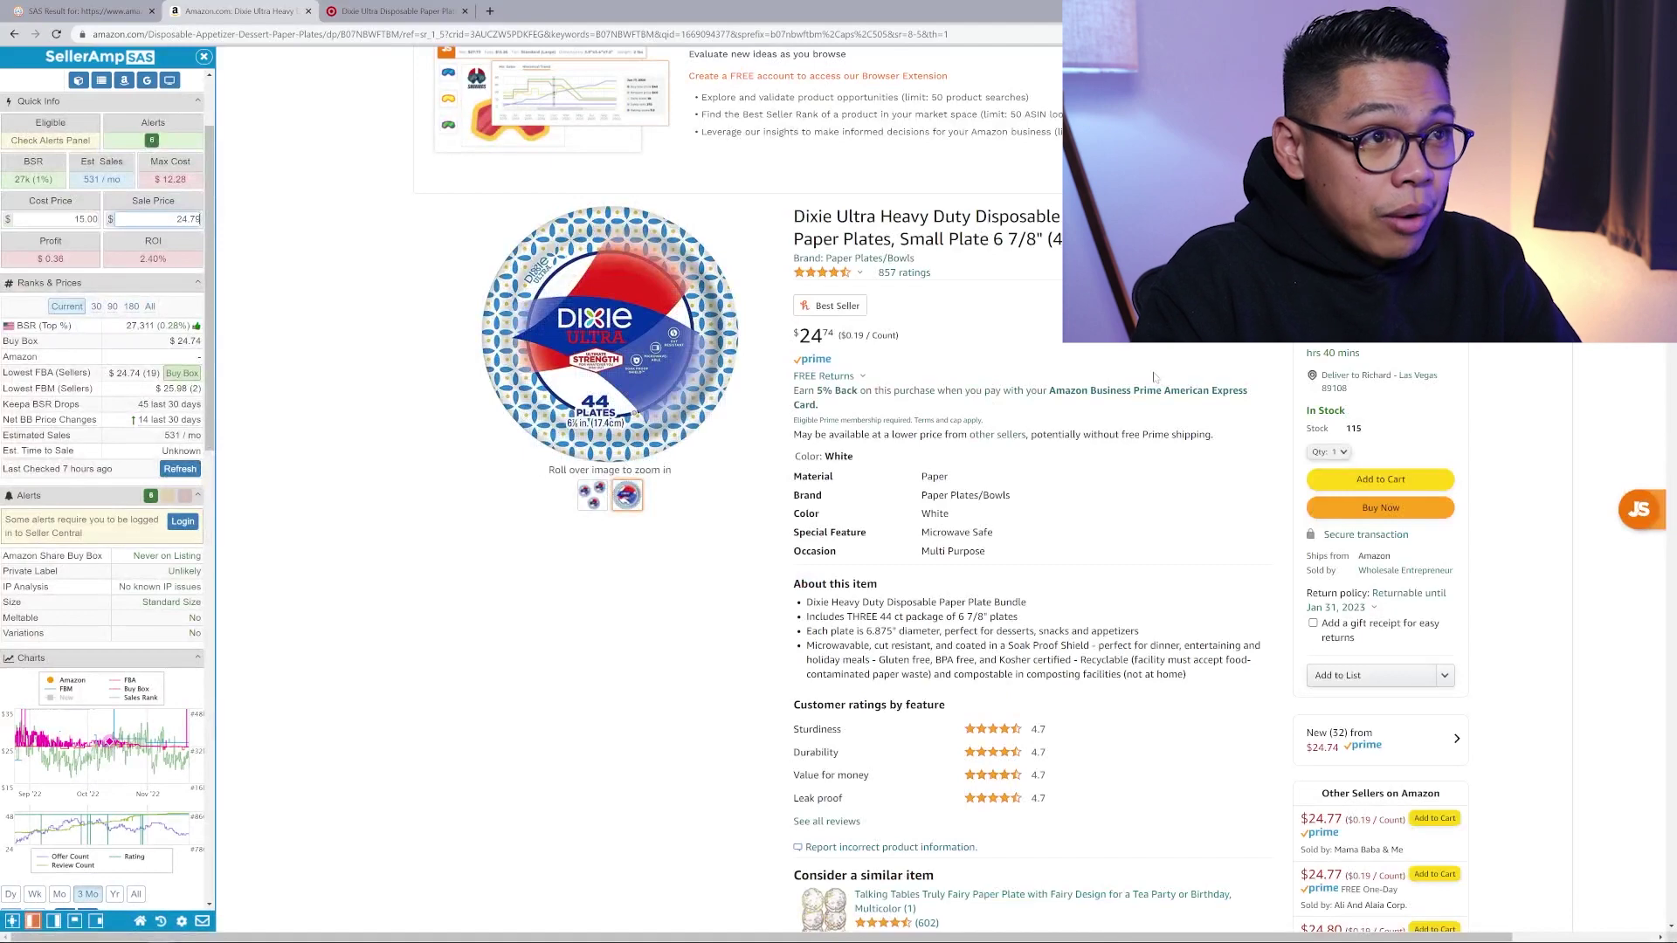
- Scroll to the Keepa graph to review a year of price, rank, review and offer history
{"action": "scroll", "coordinate": [1152, 377], "scroll_direction": "down", "scroll_amount": 2}
{"action": "scroll", "coordinate": [1118, 419], "scroll_direction": "up", "scroll_amount": 5}
{"action": "scroll", "coordinate": [1095, 481], "scroll_direction": "down", "scroll_amount": 2}
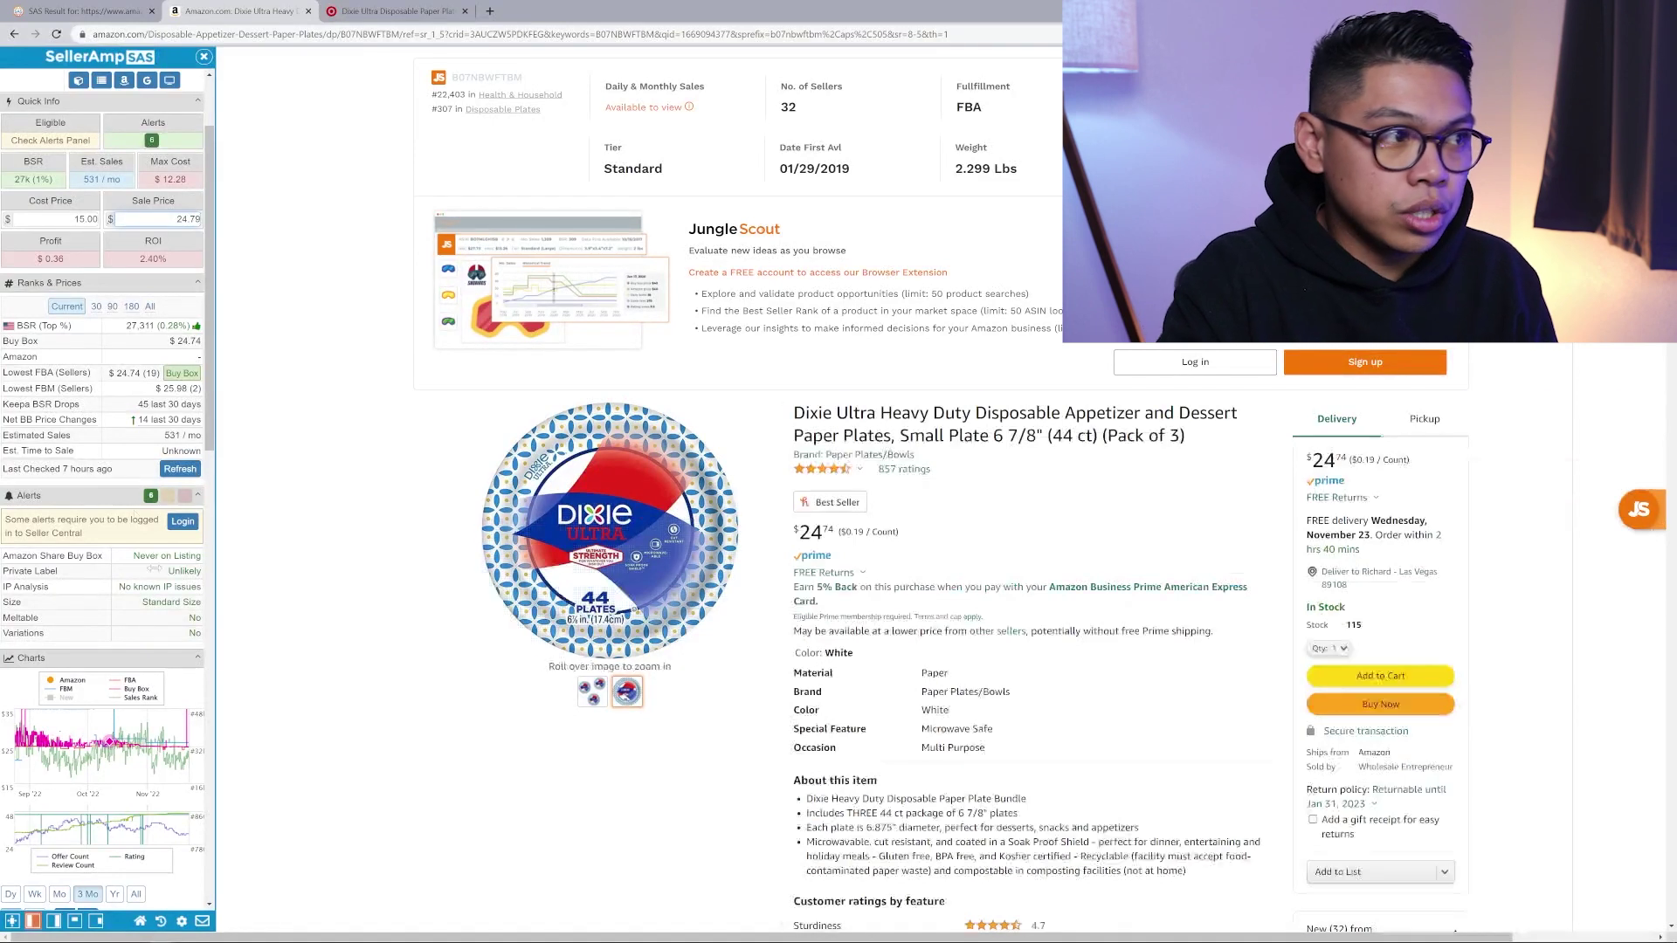
{"action": "scroll", "coordinate": [121, 594], "scroll_direction": "down", "scroll_amount": 10}
{"action": "scroll", "coordinate": [120, 594], "scroll_direction": "down", "scroll_amount": 1}
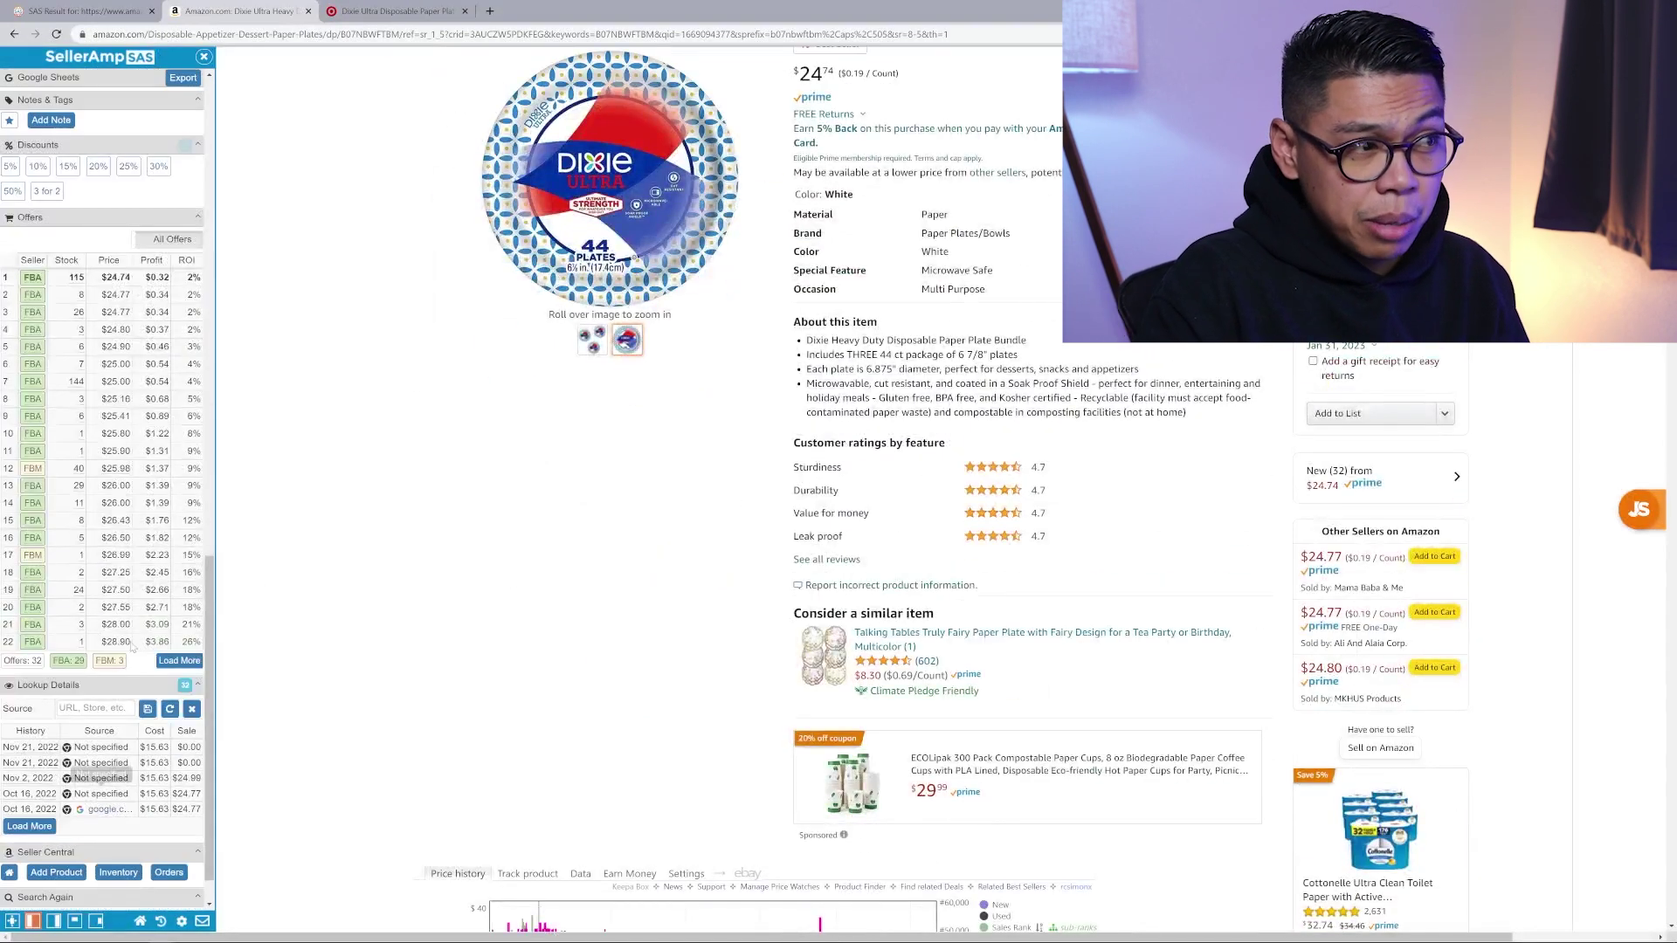
{"action": "scroll", "coordinate": [747, 543], "scroll_direction": "down", "scroll_amount": 4}
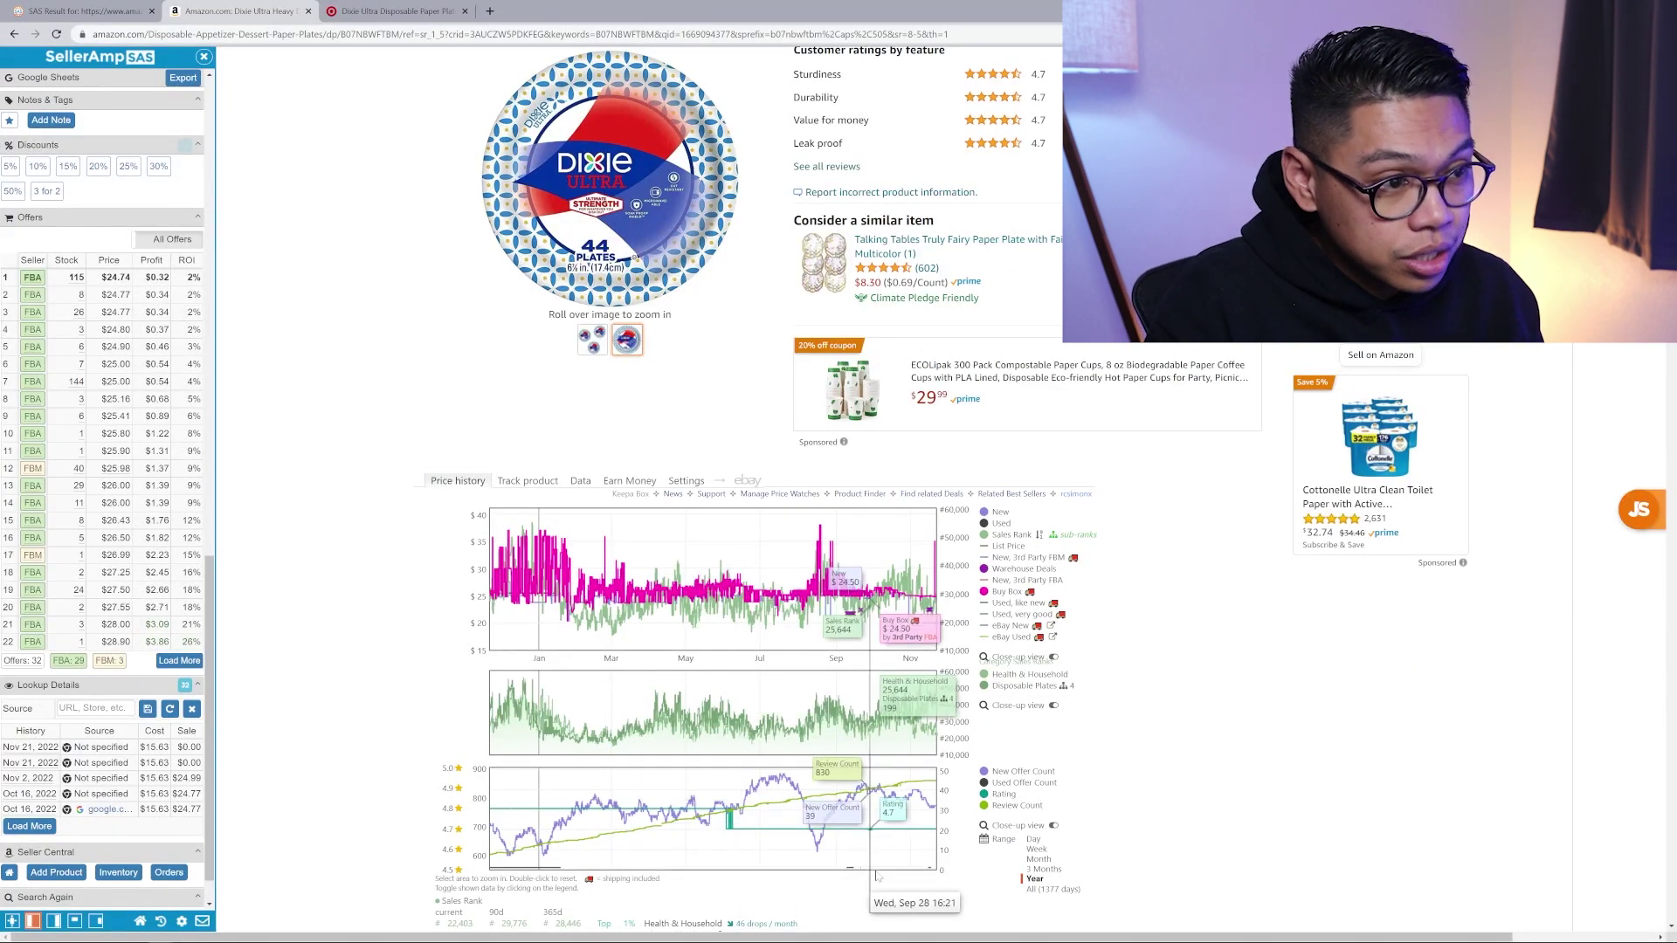
{"action": "scroll", "coordinate": [953, 694], "scroll_direction": "down", "scroll_amount": 2}
{"action": "scroll", "coordinate": [954, 694], "scroll_direction": "up", "scroll_amount": 4}
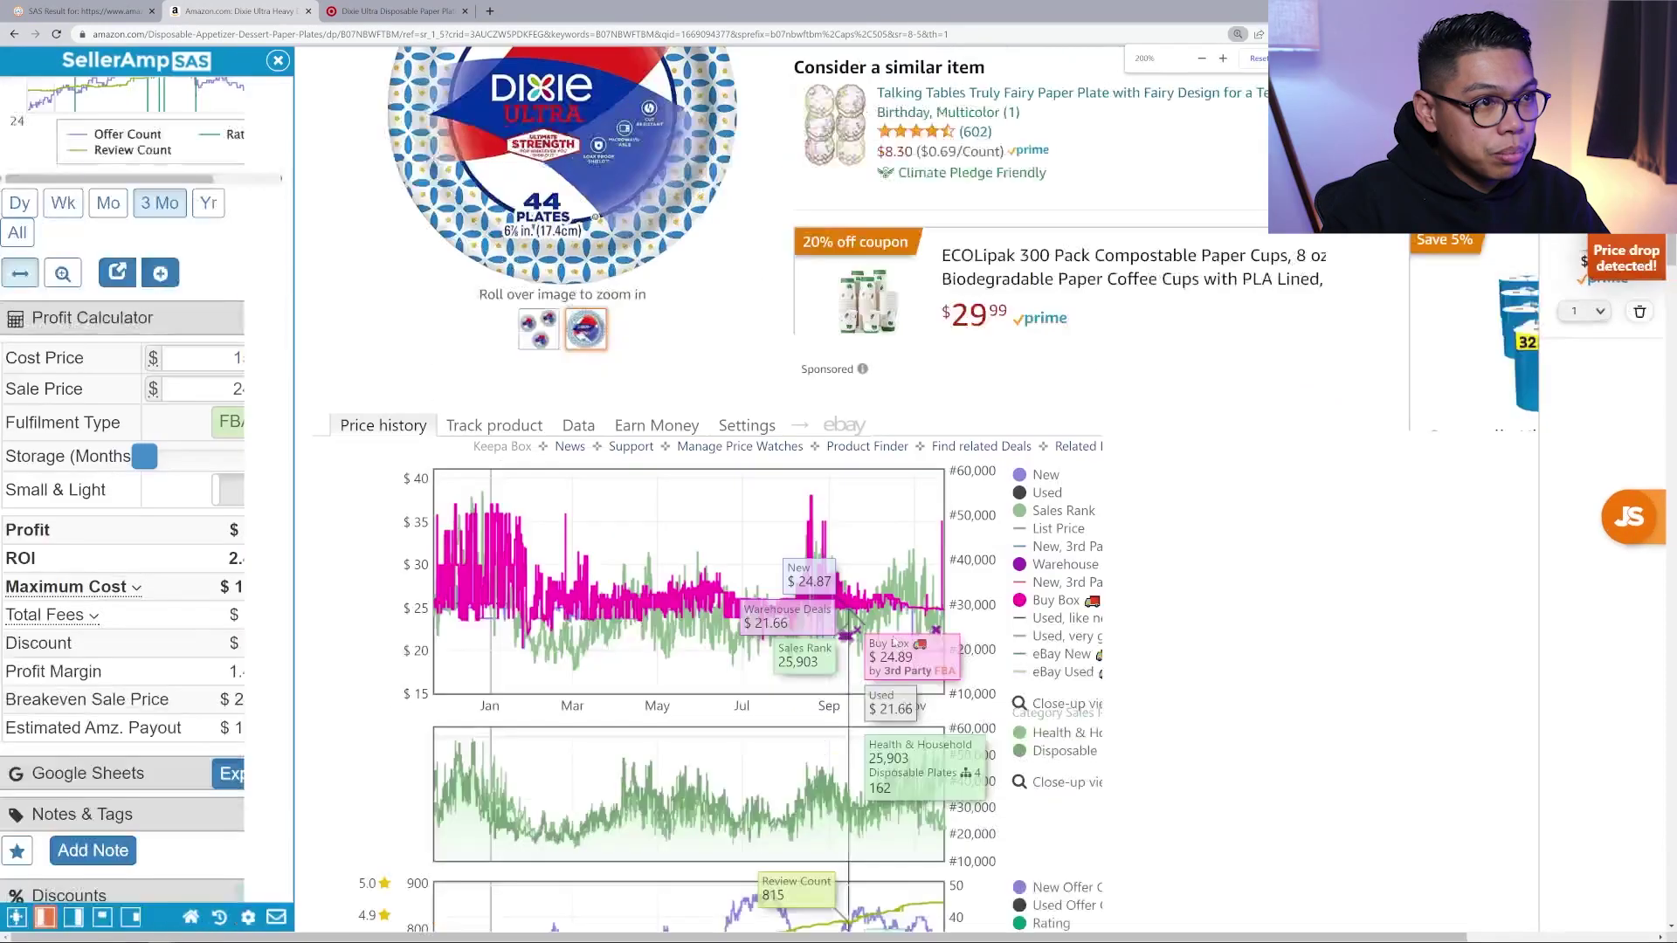
{"action": "scroll", "coordinate": [1078, 609], "scroll_direction": "down", "scroll_amount": 4}
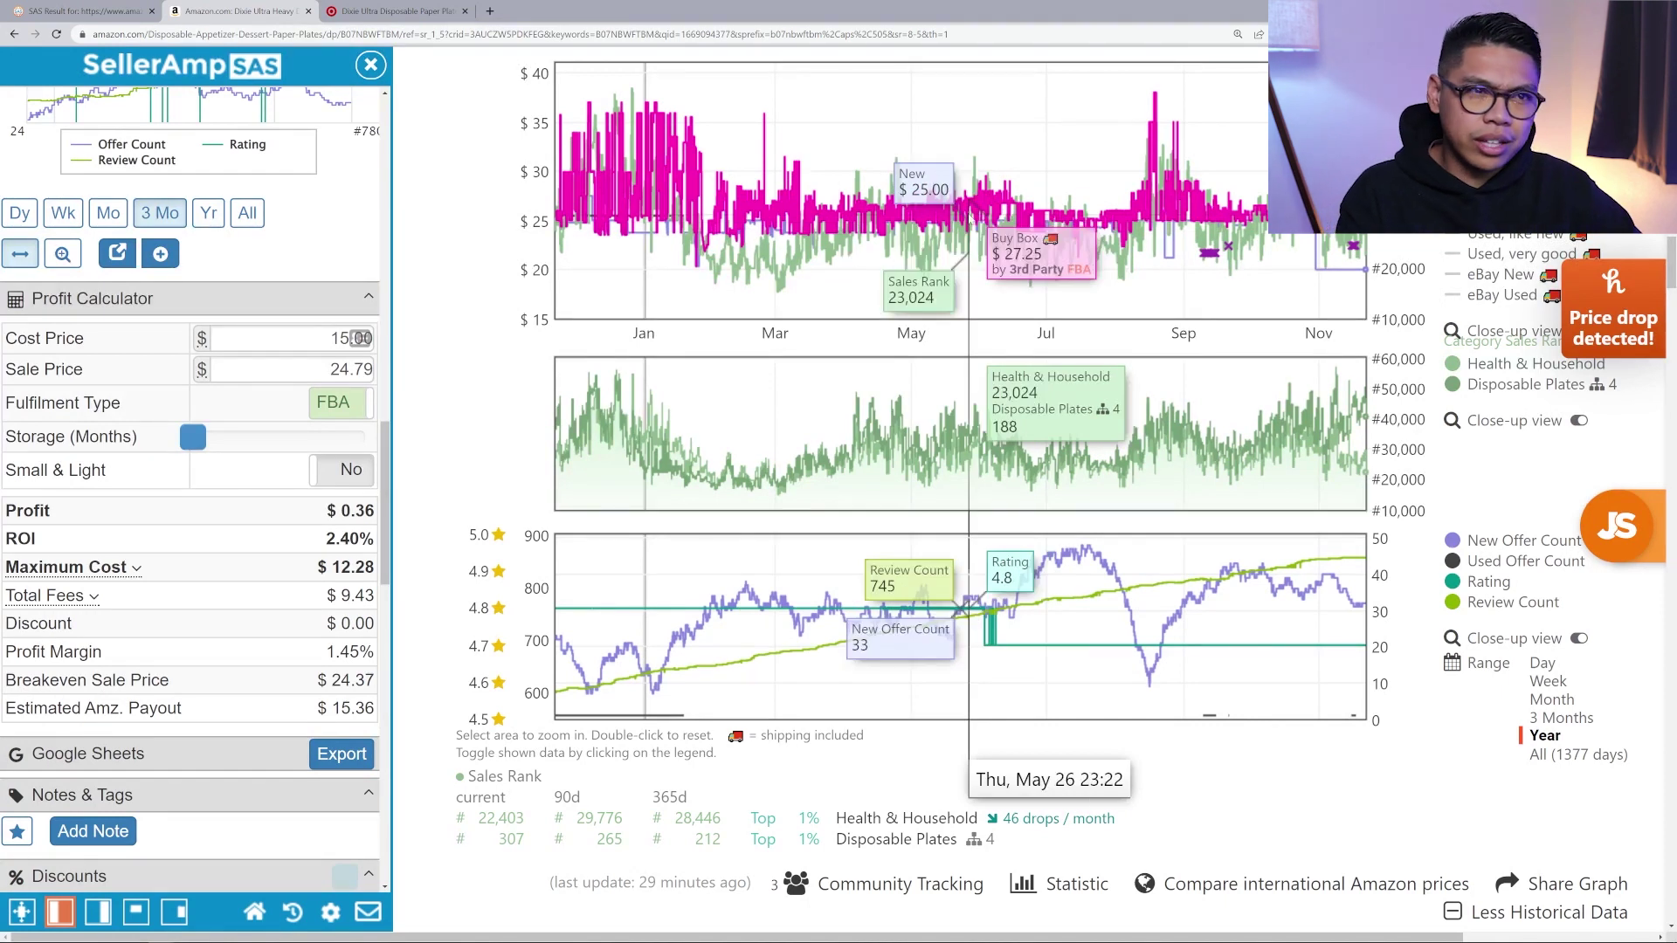
{"action": "scroll", "coordinate": [1135, 393], "scroll_direction": "down", "scroll_amount": 1}
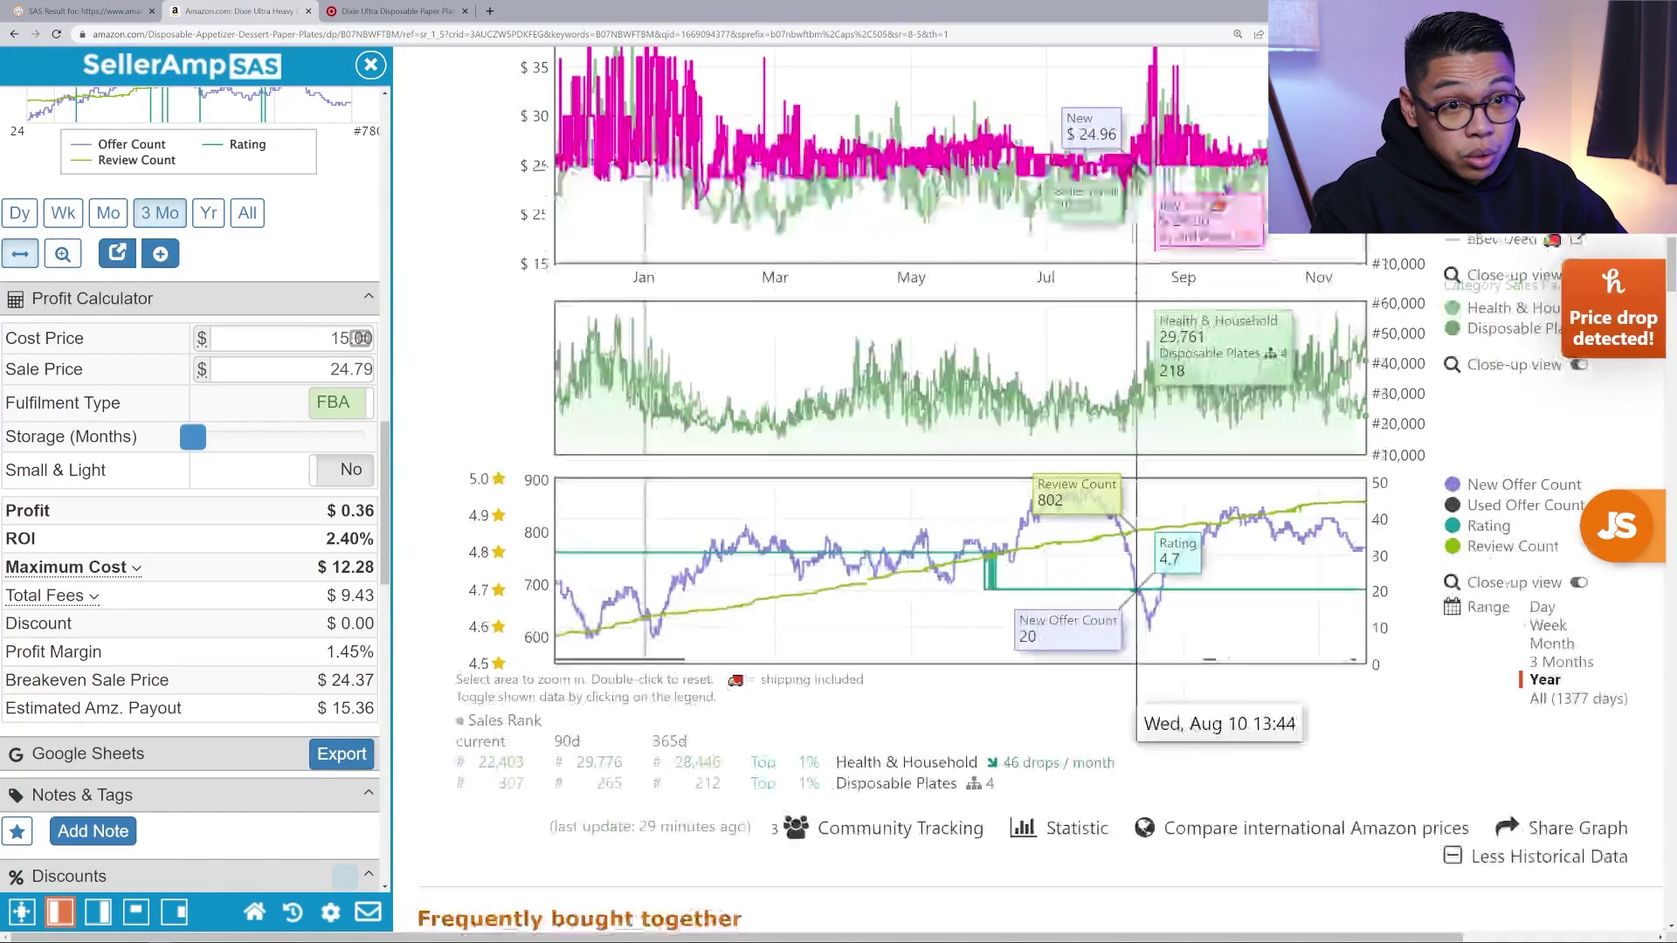
{"action": "scroll", "coordinate": [1135, 393], "scroll_direction": "up", "scroll_amount": 3}
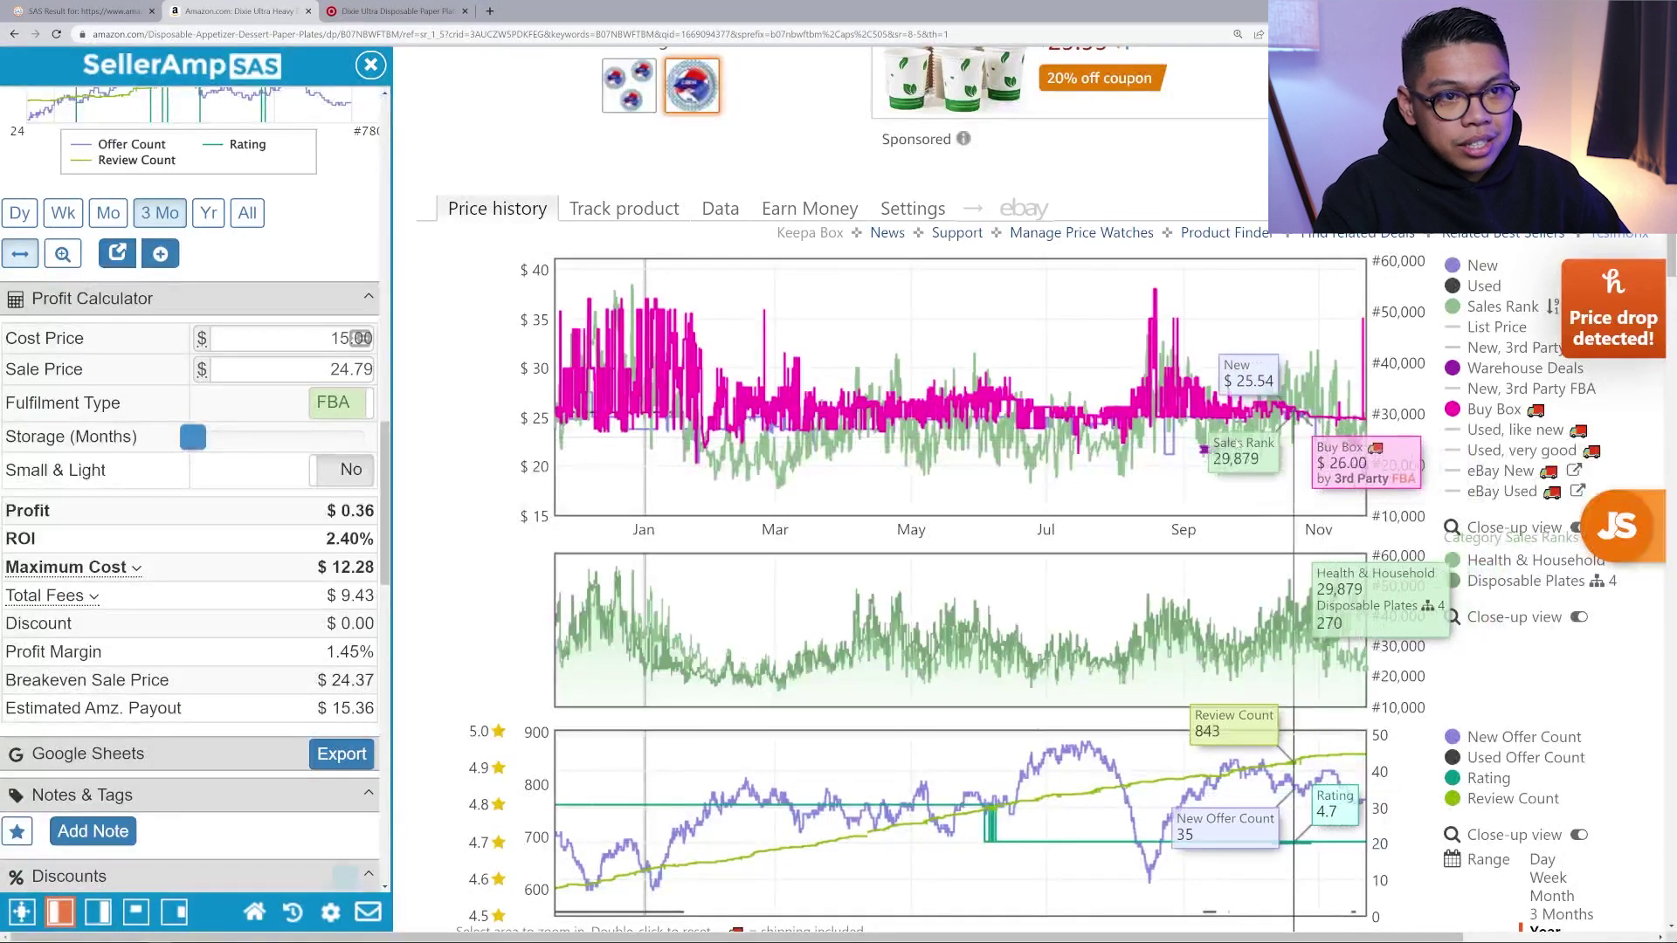
{"action": "scroll", "coordinate": [129, 467], "scroll_direction": "down", "scroll_amount": 10}
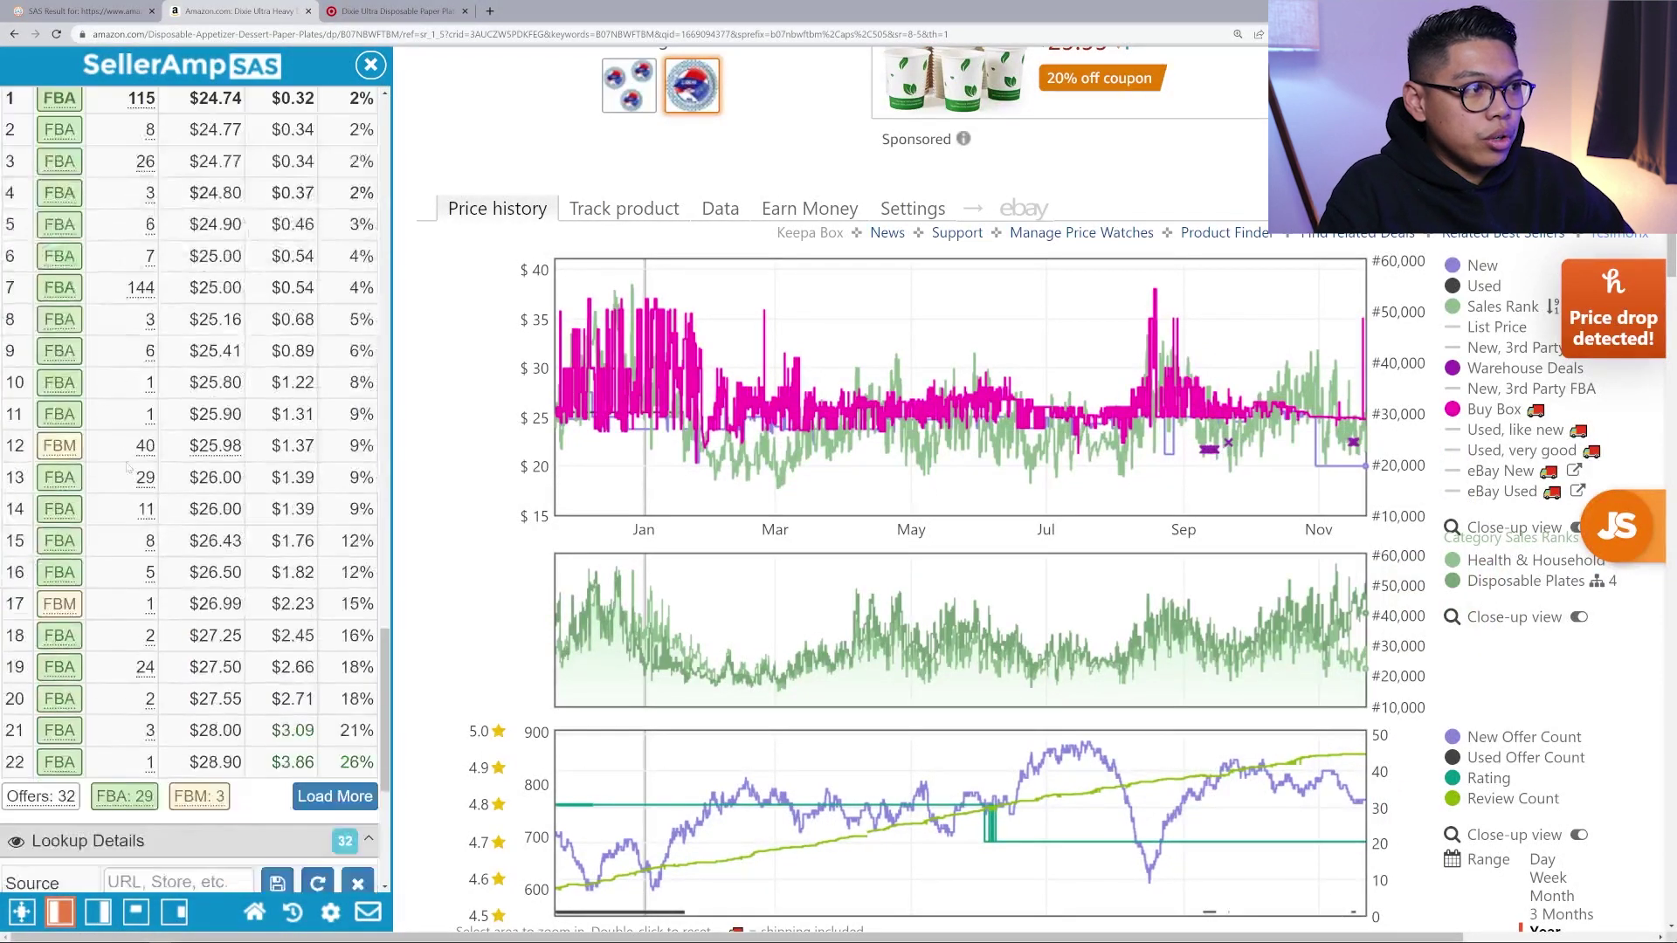
- Review the Offers table (32 offers, lowest FBA $24.74) and zoom the page out
{"action": "scroll", "coordinate": [129, 467], "scroll_direction": "down", "scroll_amount": 4}
{"action": "scroll", "coordinate": [175, 524], "scroll_direction": "up", "scroll_amount": 5}
{"action": "scroll", "coordinate": [268, 692], "scroll_direction": "down", "scroll_amount": 1}
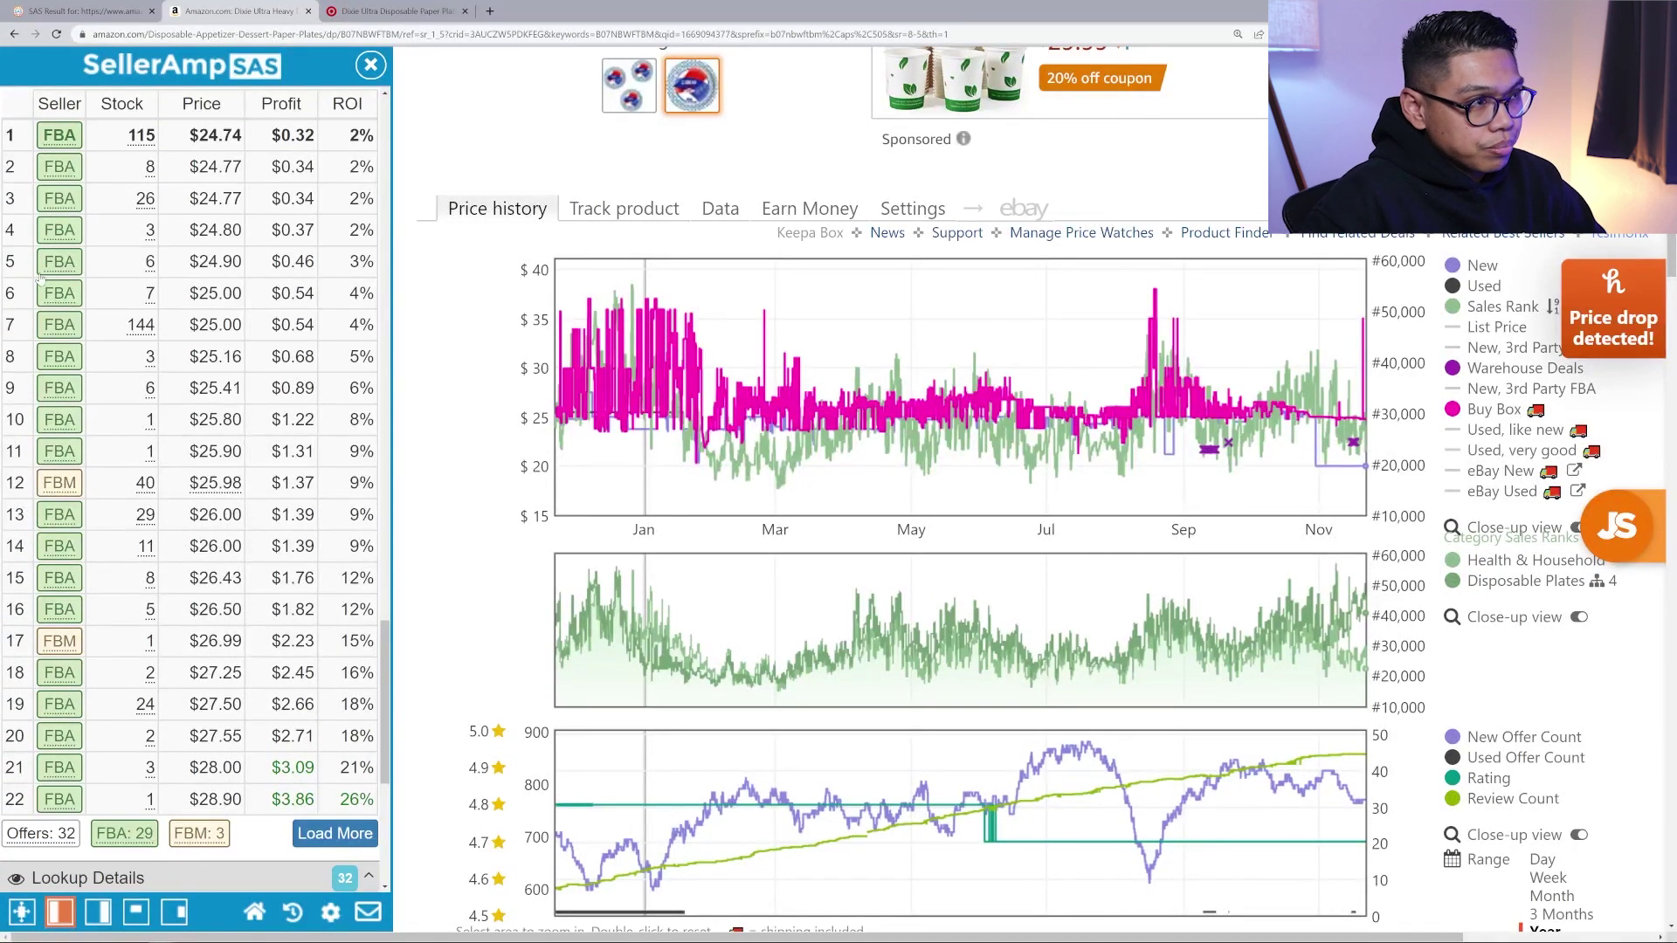
{"action": "scroll", "coordinate": [223, 295], "scroll_direction": "up", "scroll_amount": 3}
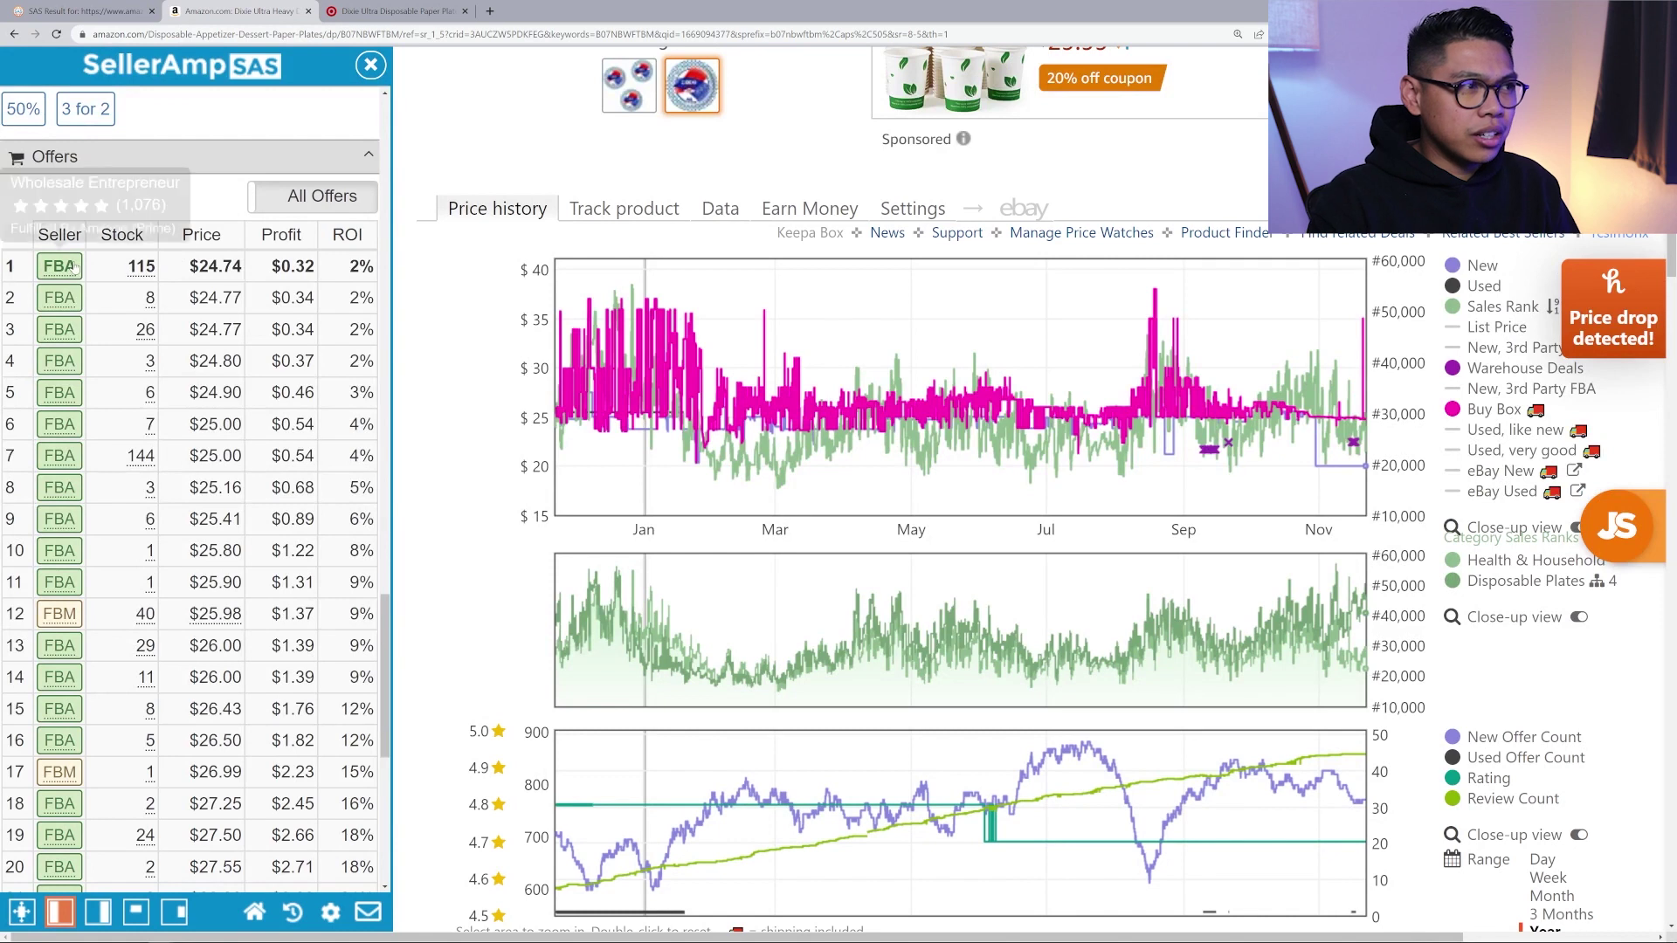
{"action": "mouse_move", "coordinate": [53, 274]}
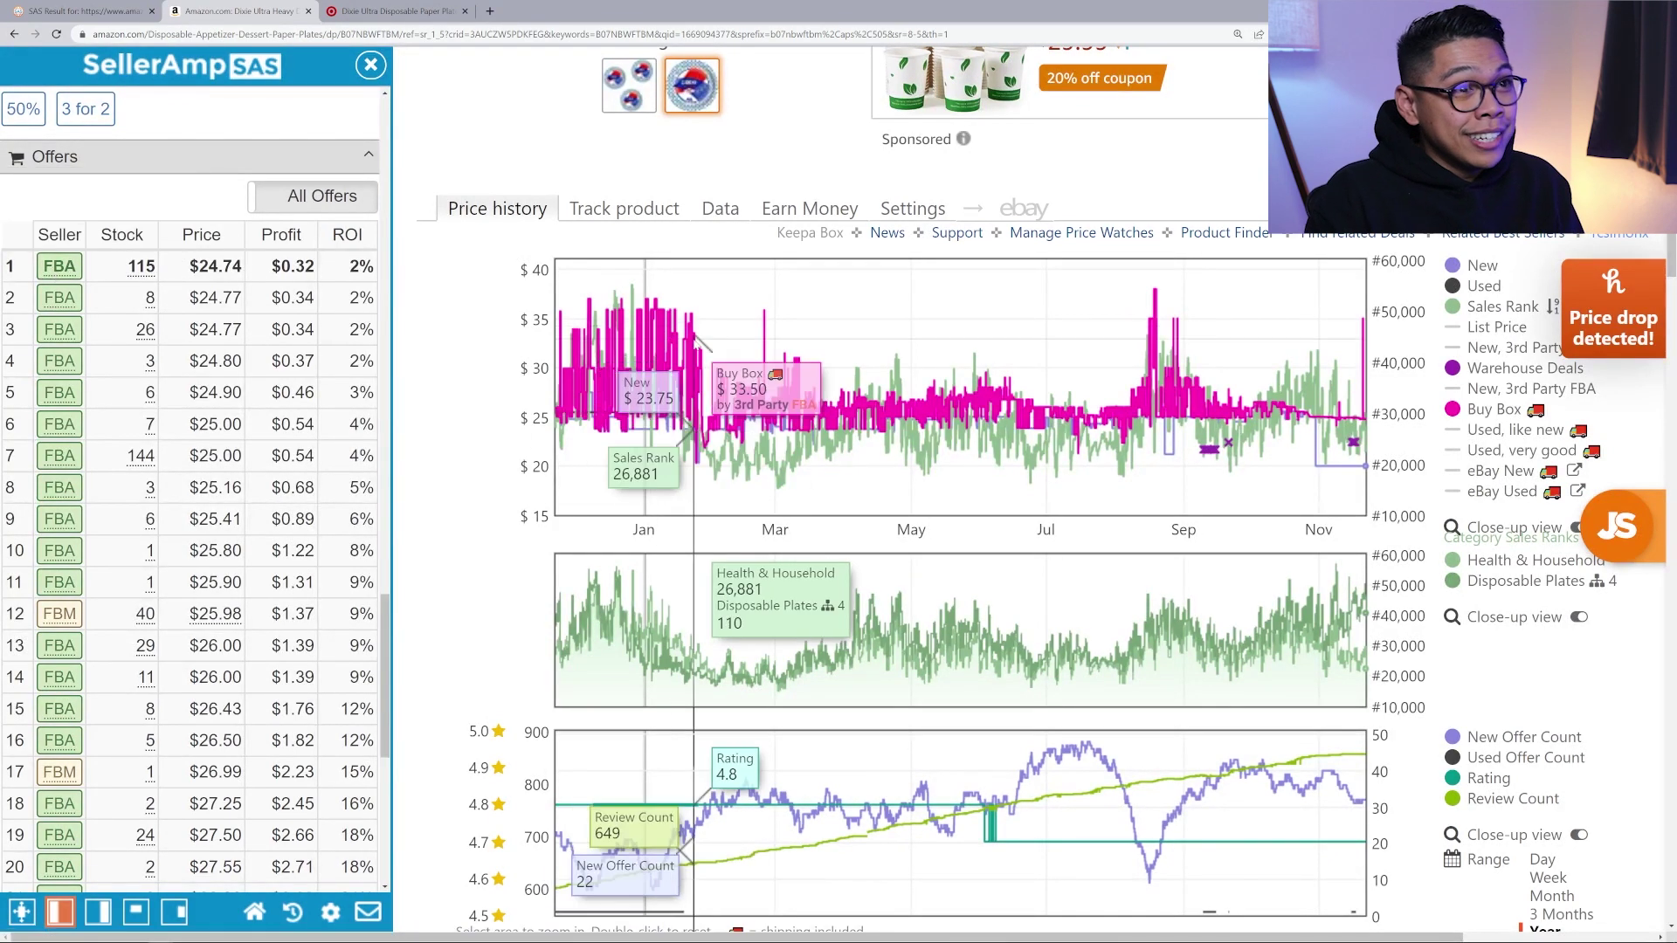
{"action": "scroll", "coordinate": [751, 489], "scroll_direction": "up", "scroll_amount": 9}
{"action": "key", "text": "ctrl+0"}
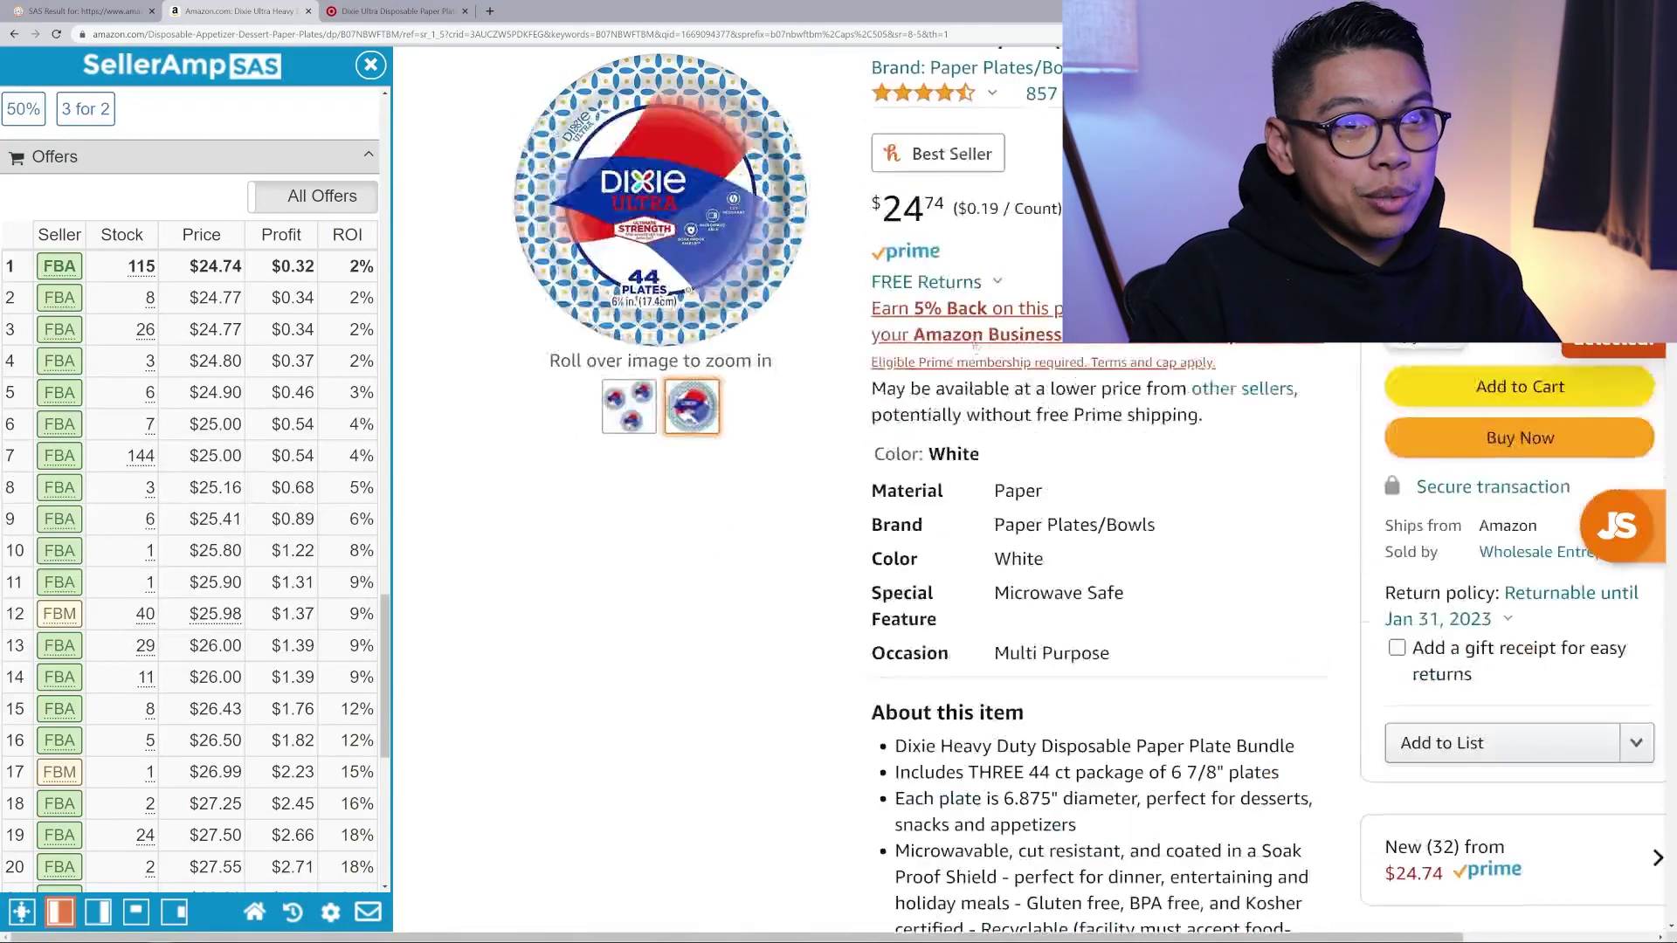
{"action": "scroll", "coordinate": [993, 415], "scroll_direction": "up", "scroll_amount": 3}
{"action": "key", "text": "ctrl+minus"}
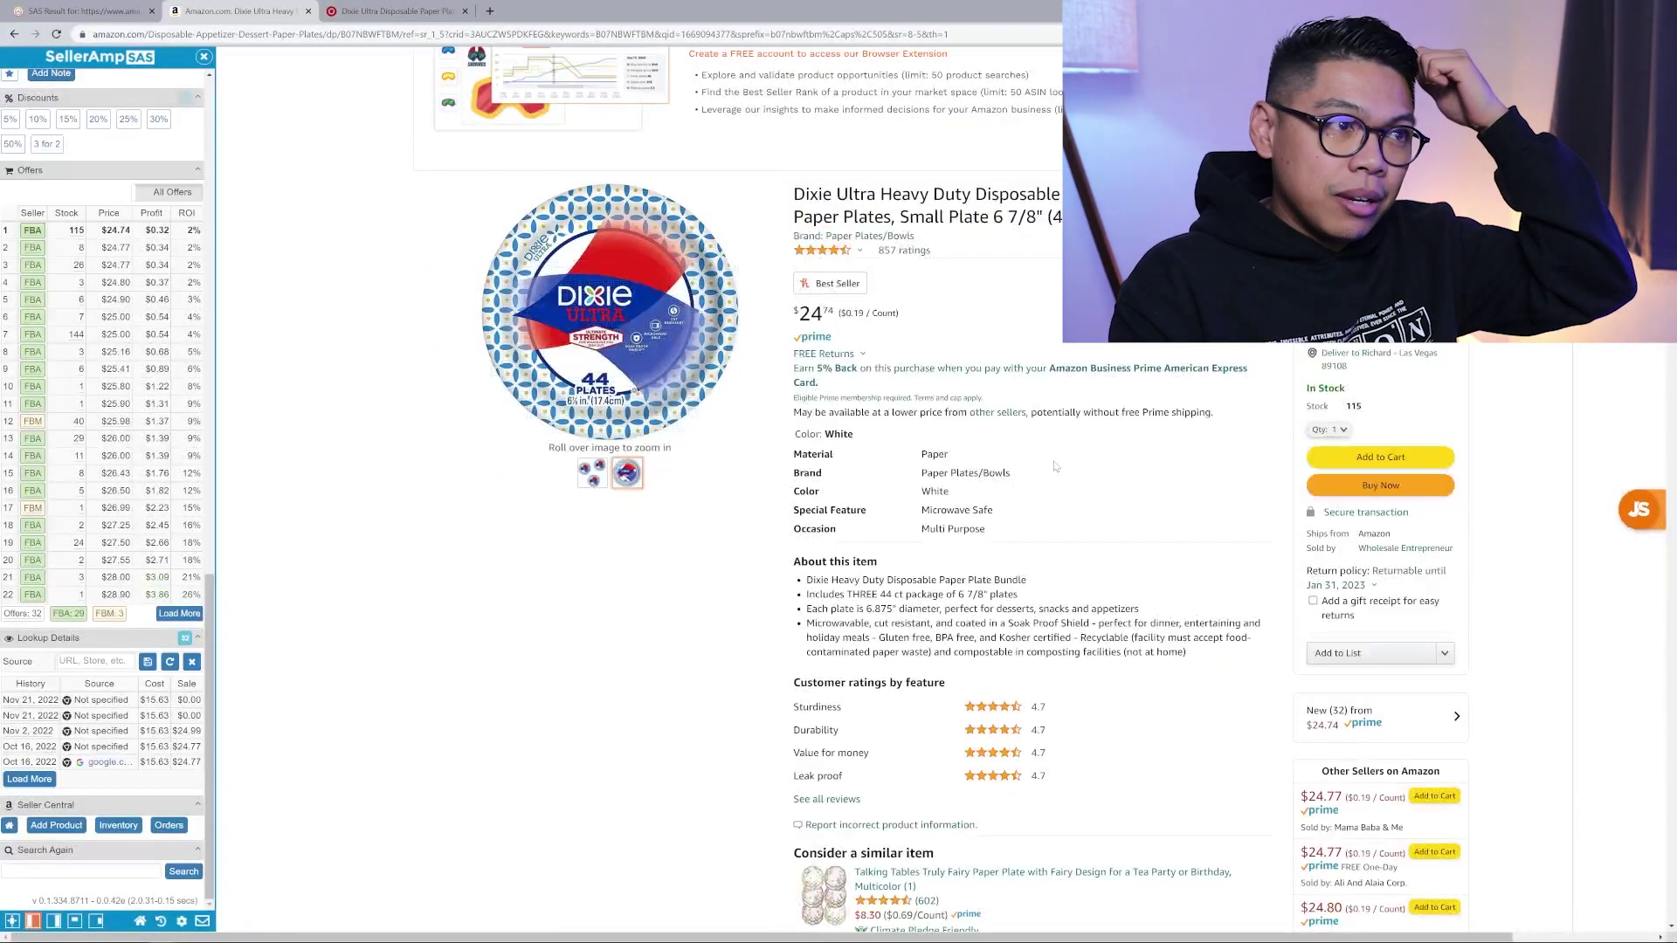
{"action": "scroll", "coordinate": [91, 406], "scroll_direction": "up", "scroll_amount": 5}
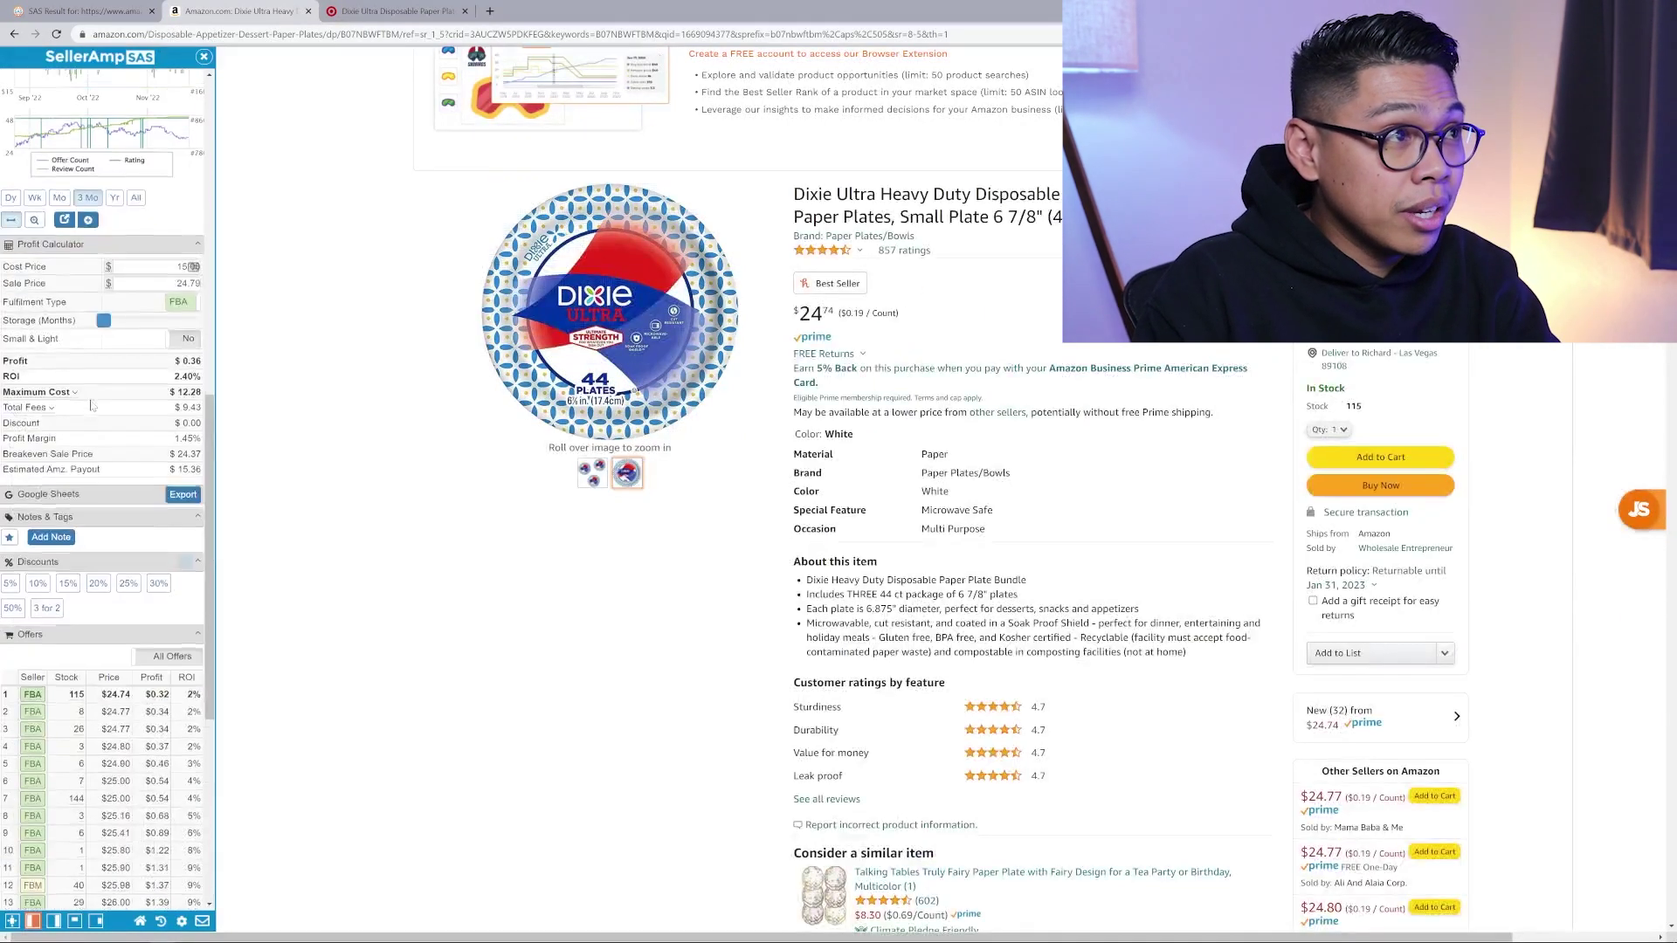
{"action": "scroll", "coordinate": [91, 406], "scroll_direction": "up", "scroll_amount": 6}
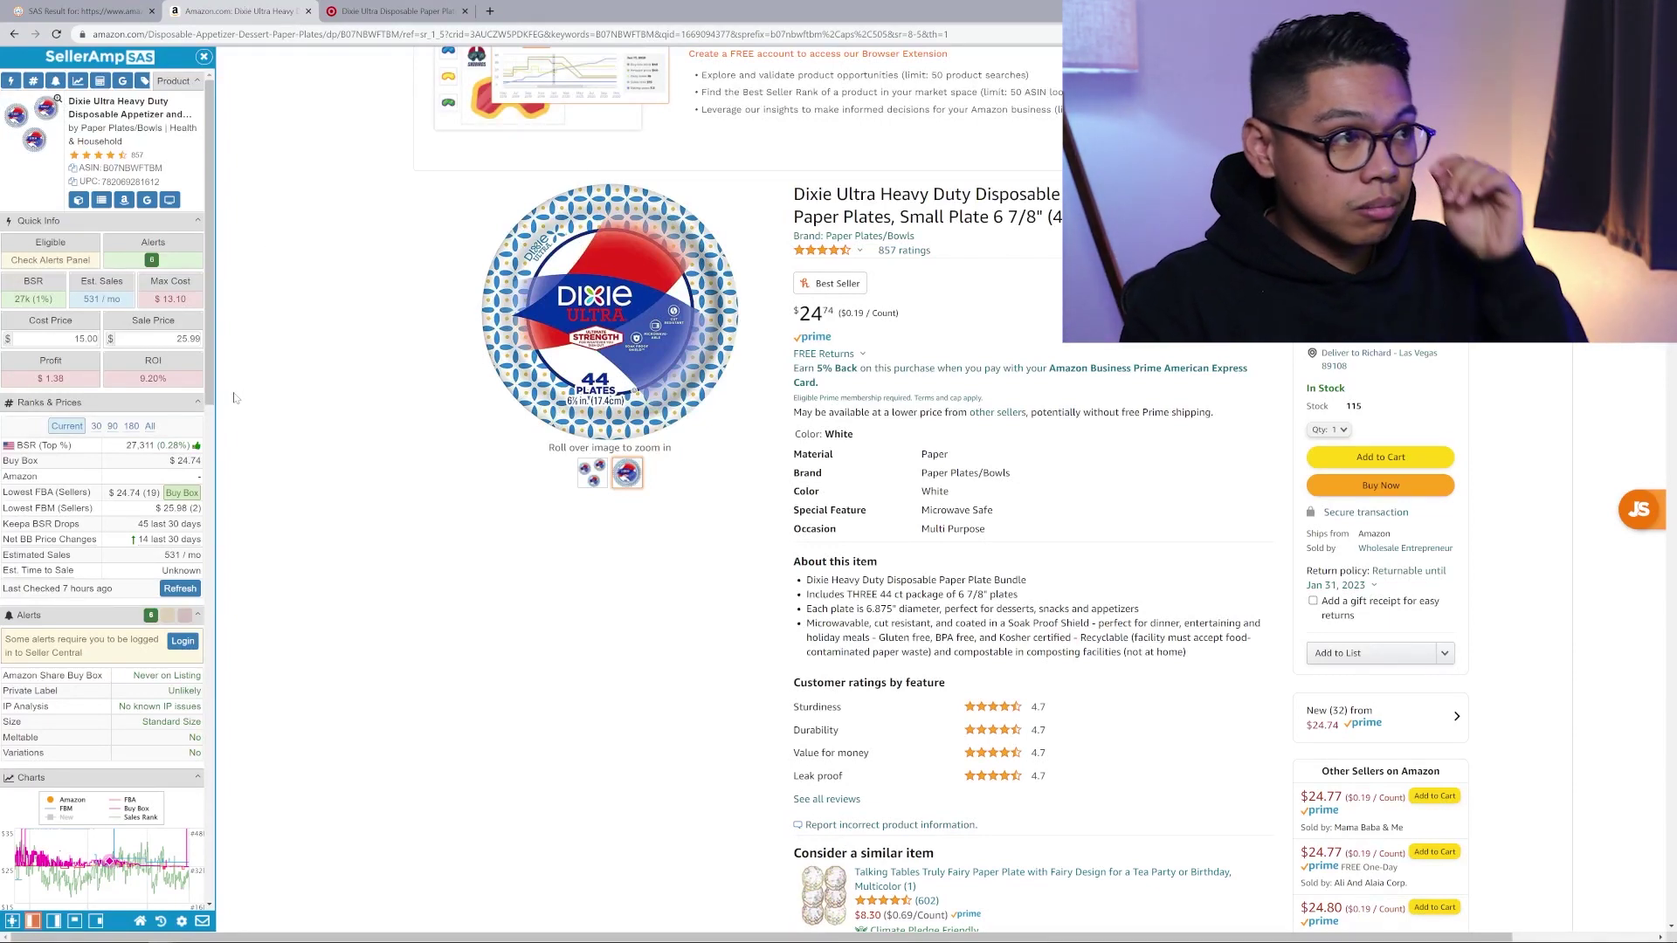
{"action": "scroll", "coordinate": [175, 149], "scroll_direction": "down", "scroll_amount": 10}
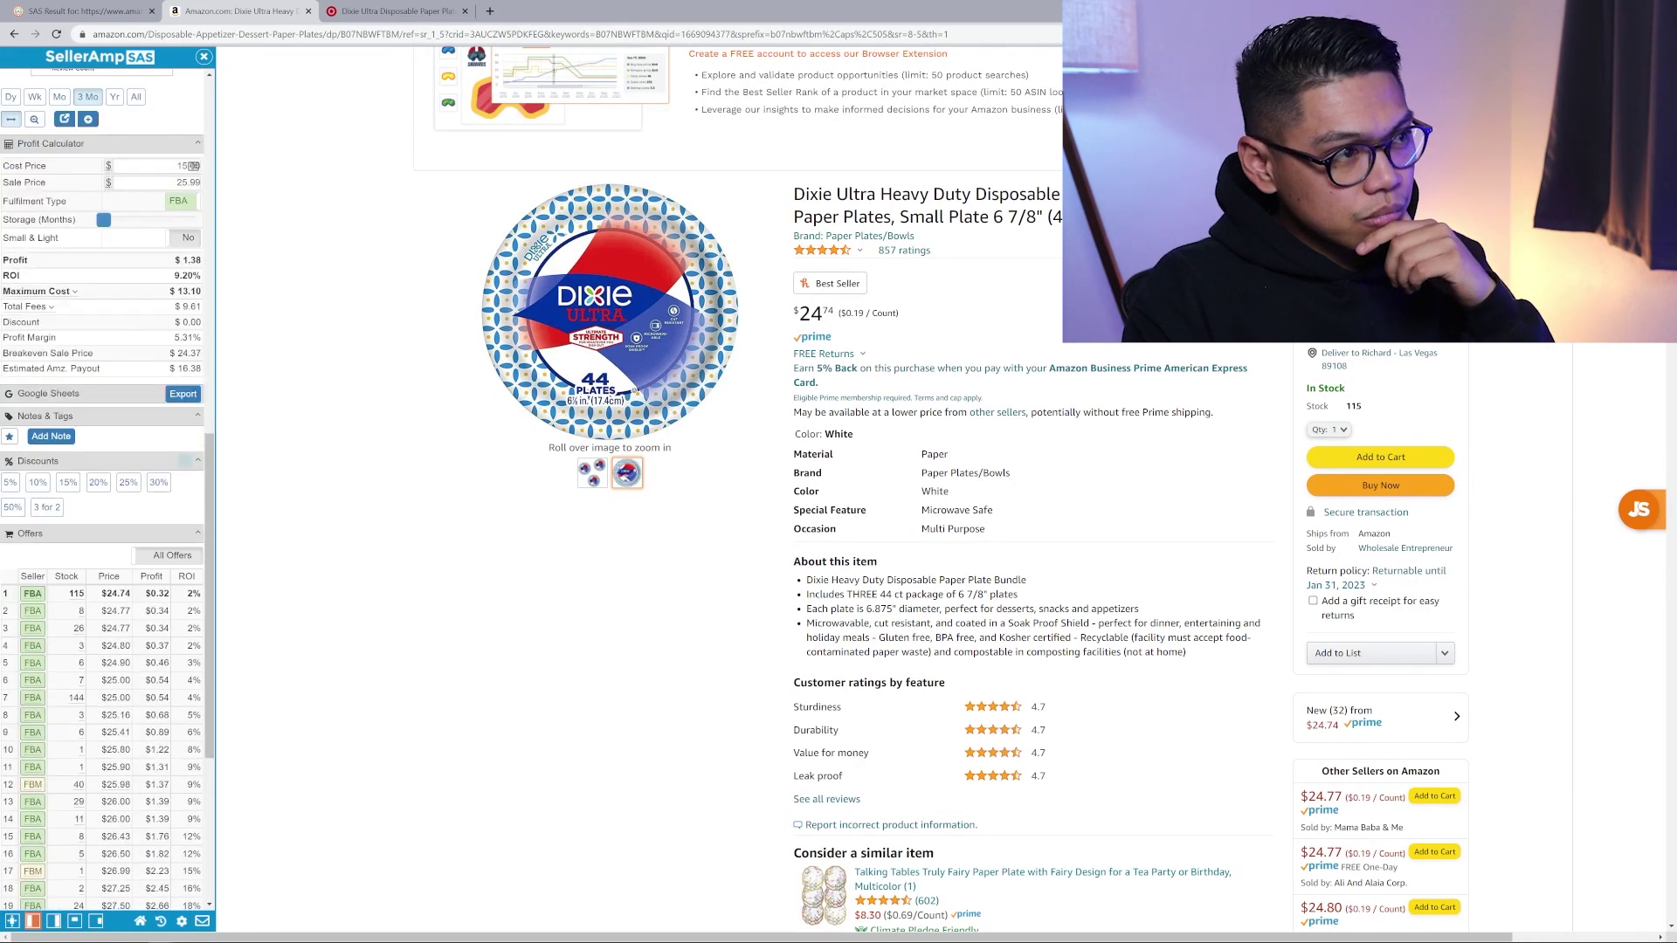
- Open the top offer seller's storefront search and load more of their products
{"action": "left_click", "coordinate": [39, 594]}
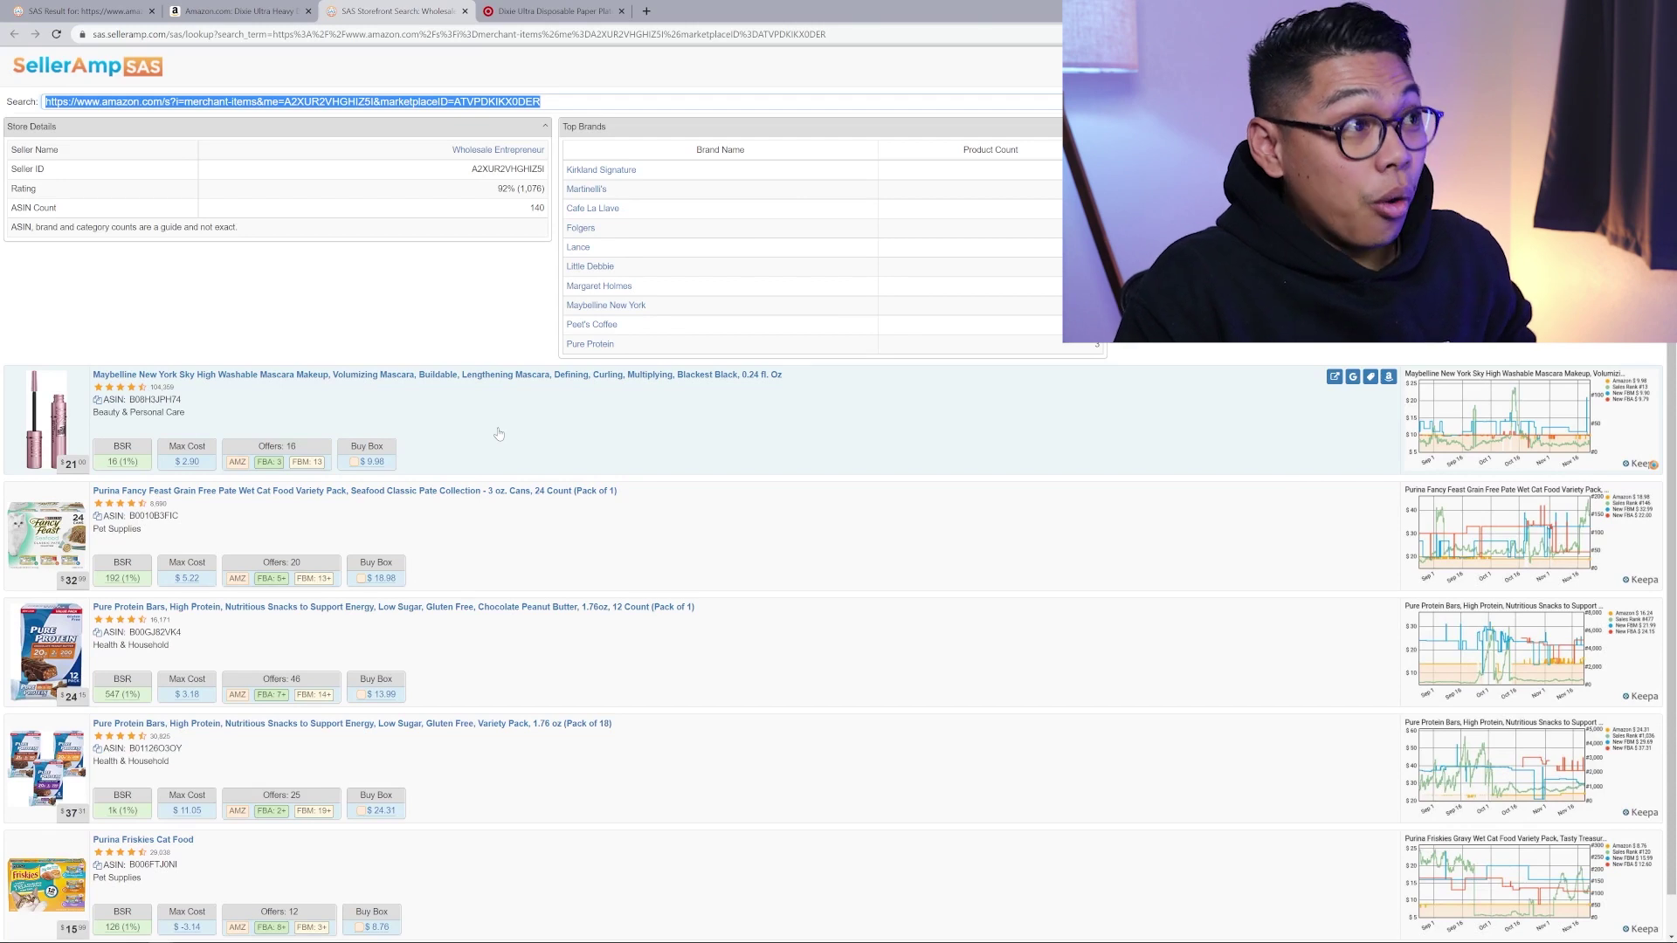
{"action": "scroll", "coordinate": [498, 434], "scroll_direction": "down", "scroll_amount": 2}
{"action": "left_click", "coordinate": [834, 916]}
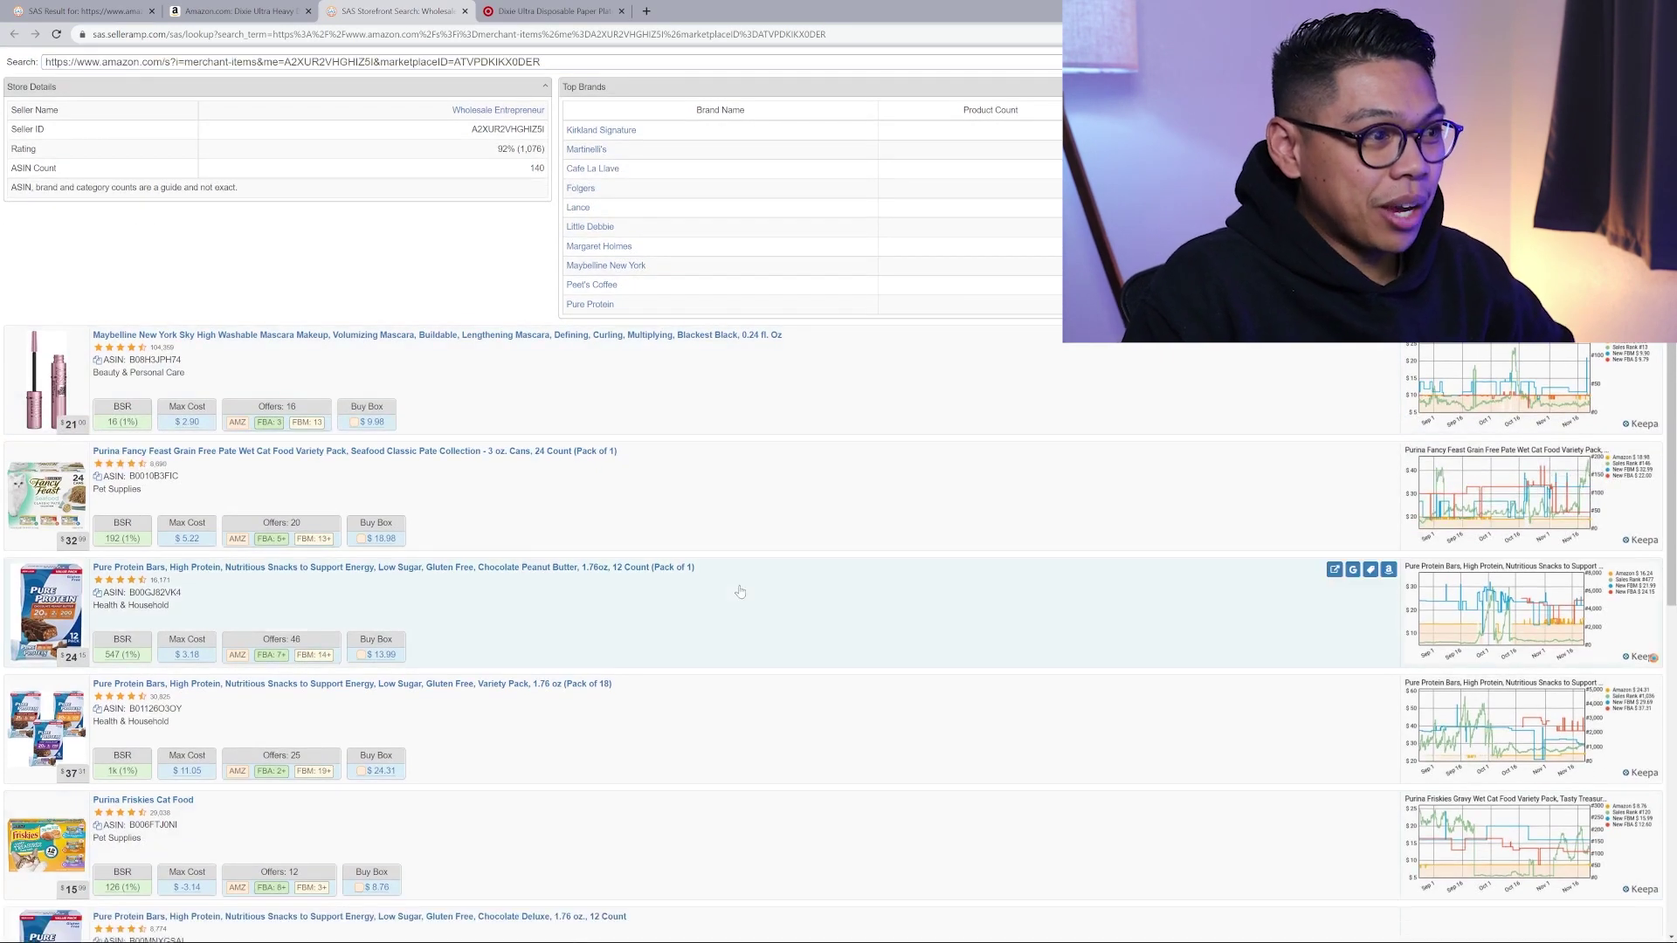
{"action": "scroll", "coordinate": [742, 585], "scroll_direction": "down", "scroll_amount": 3}
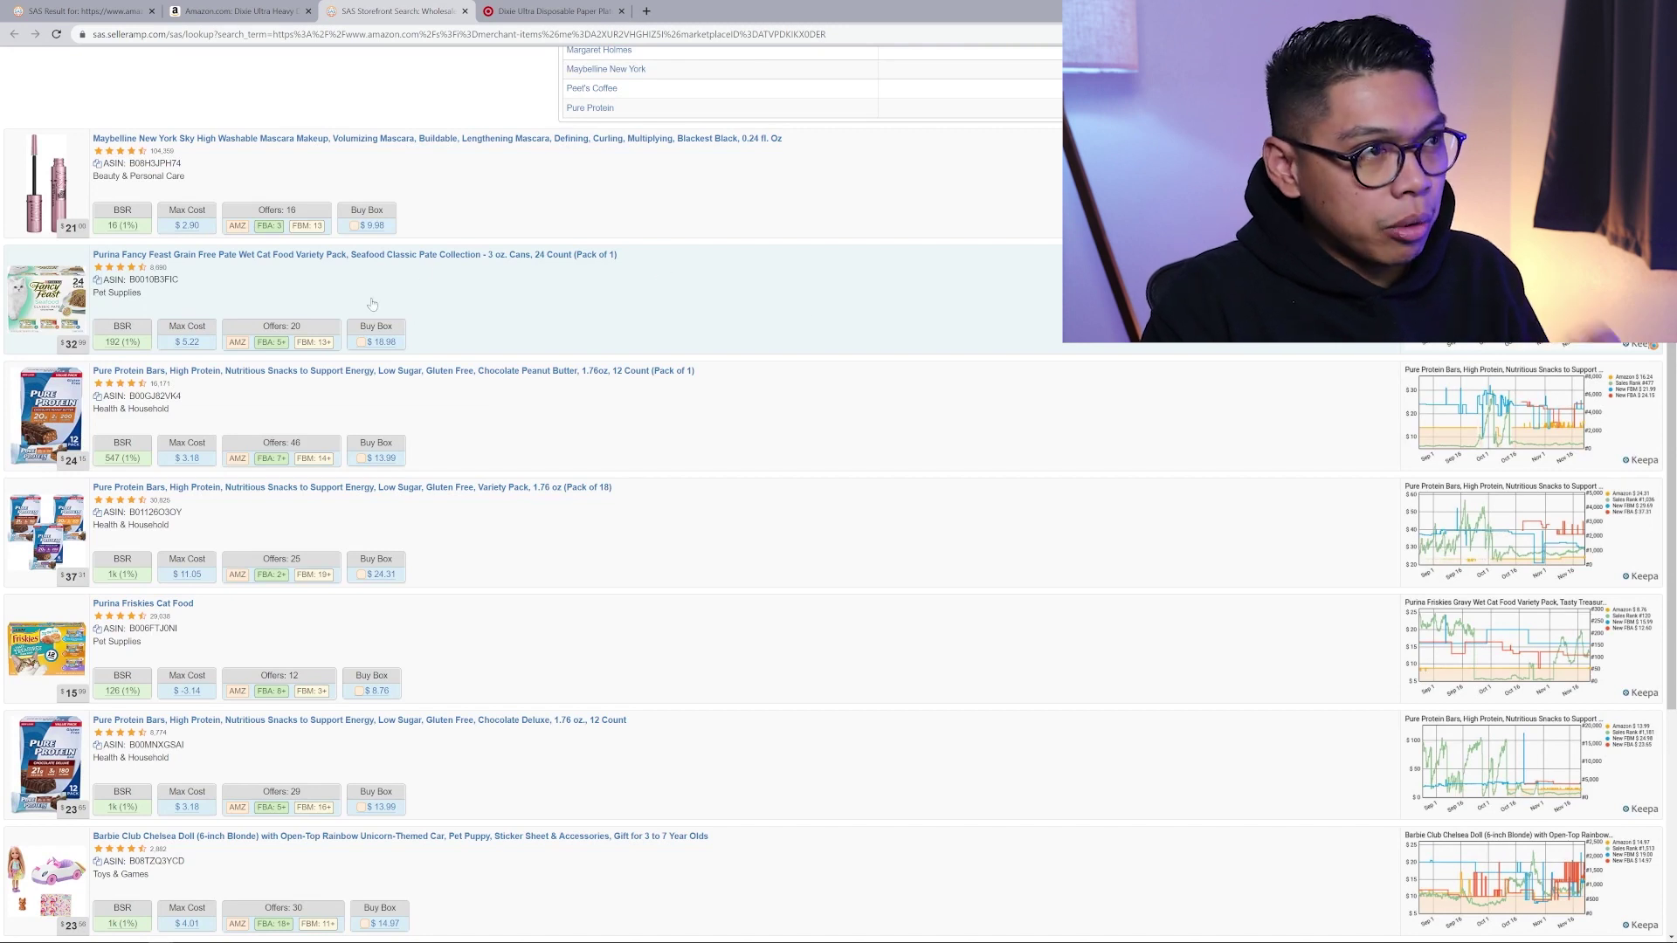
{"action": "scroll", "coordinate": [372, 303], "scroll_direction": "down", "scroll_amount": 4}
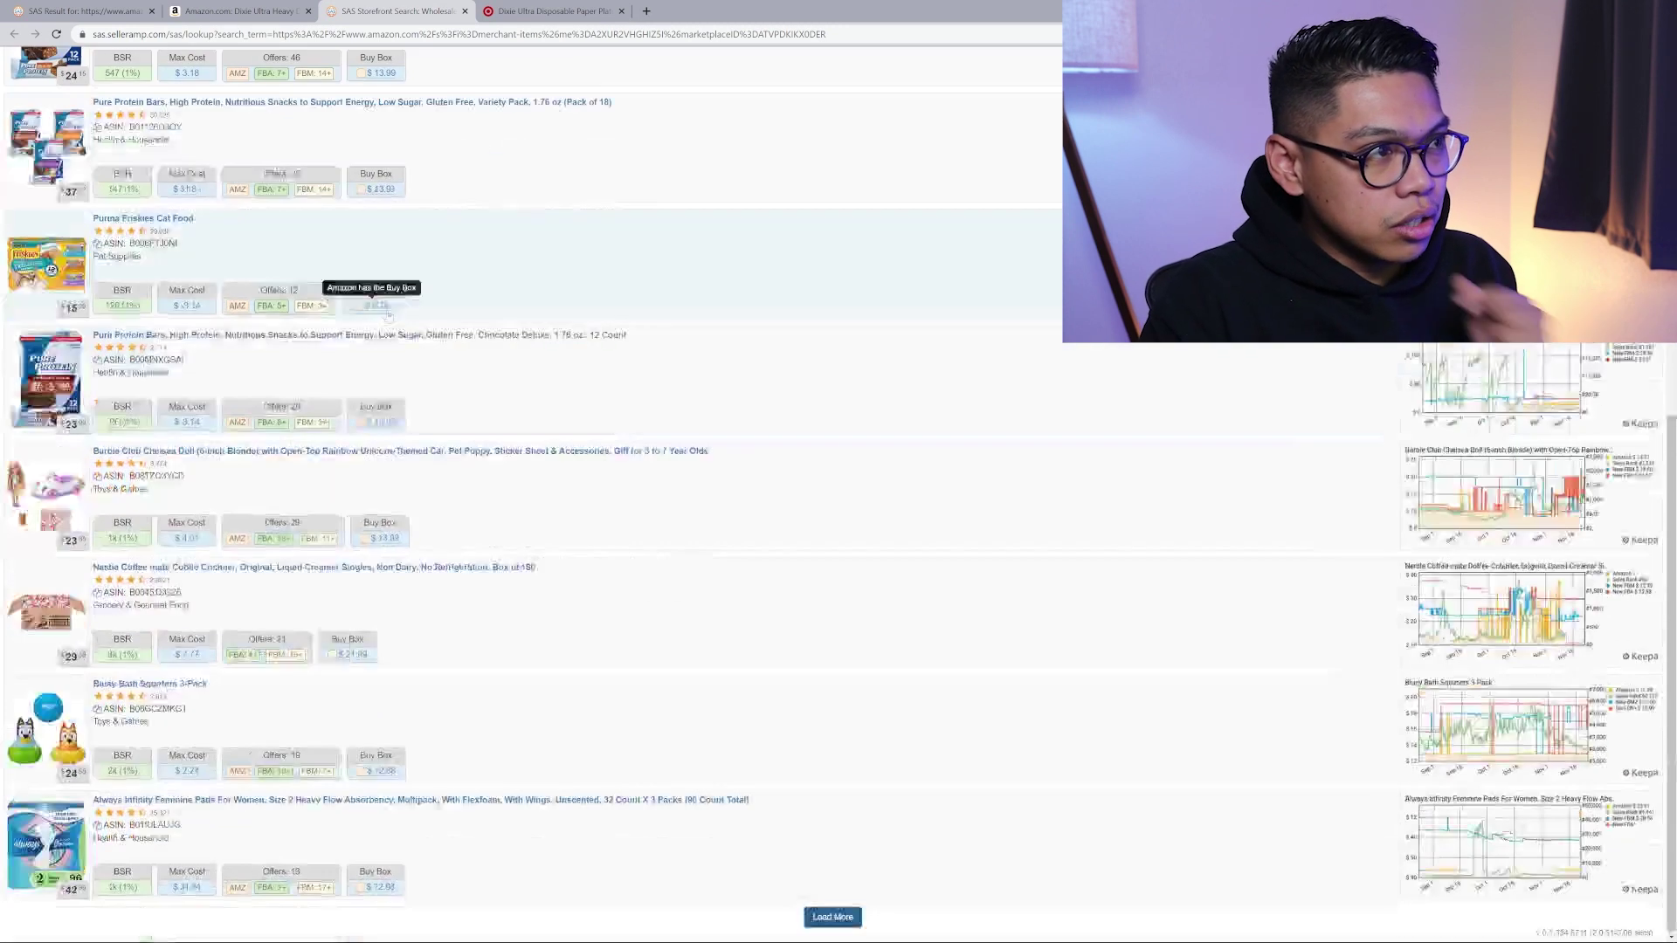
- Load another batch of storefront products, scan them, and return to the Dixie listing
{"action": "left_click", "coordinate": [832, 917]}
{"action": "scroll", "coordinate": [769, 626], "scroll_direction": "down", "scroll_amount": 3}
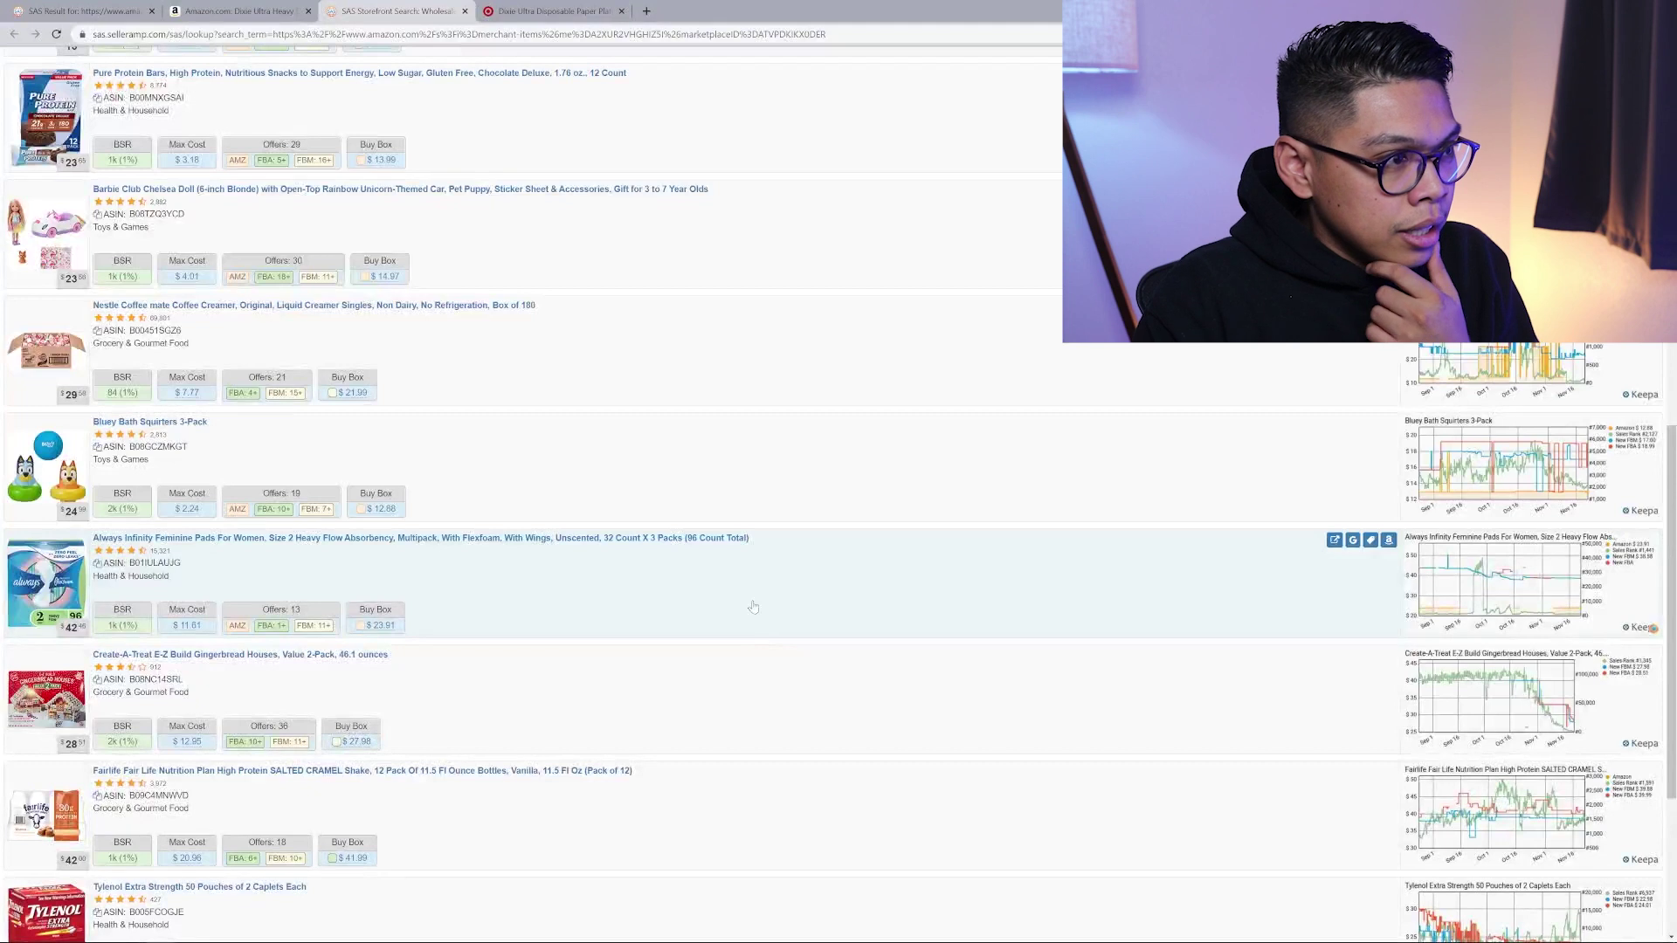
{"action": "scroll", "coordinate": [597, 608], "scroll_direction": "down", "scroll_amount": 3}
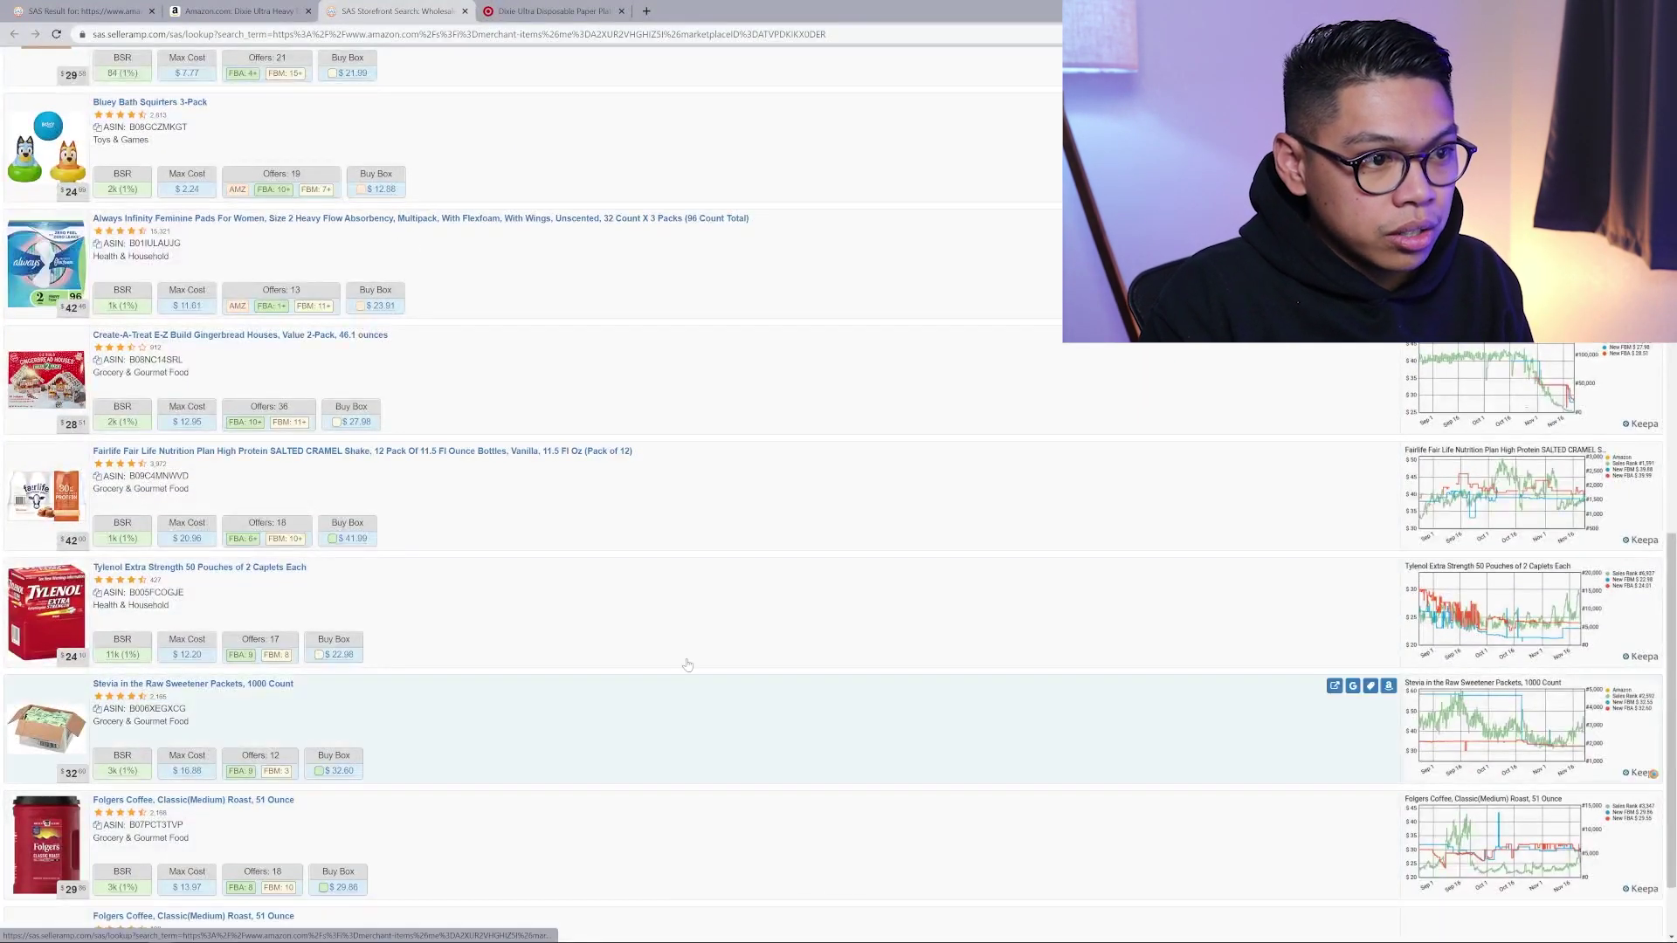
{"action": "scroll", "coordinate": [672, 655], "scroll_direction": "down", "scroll_amount": 1}
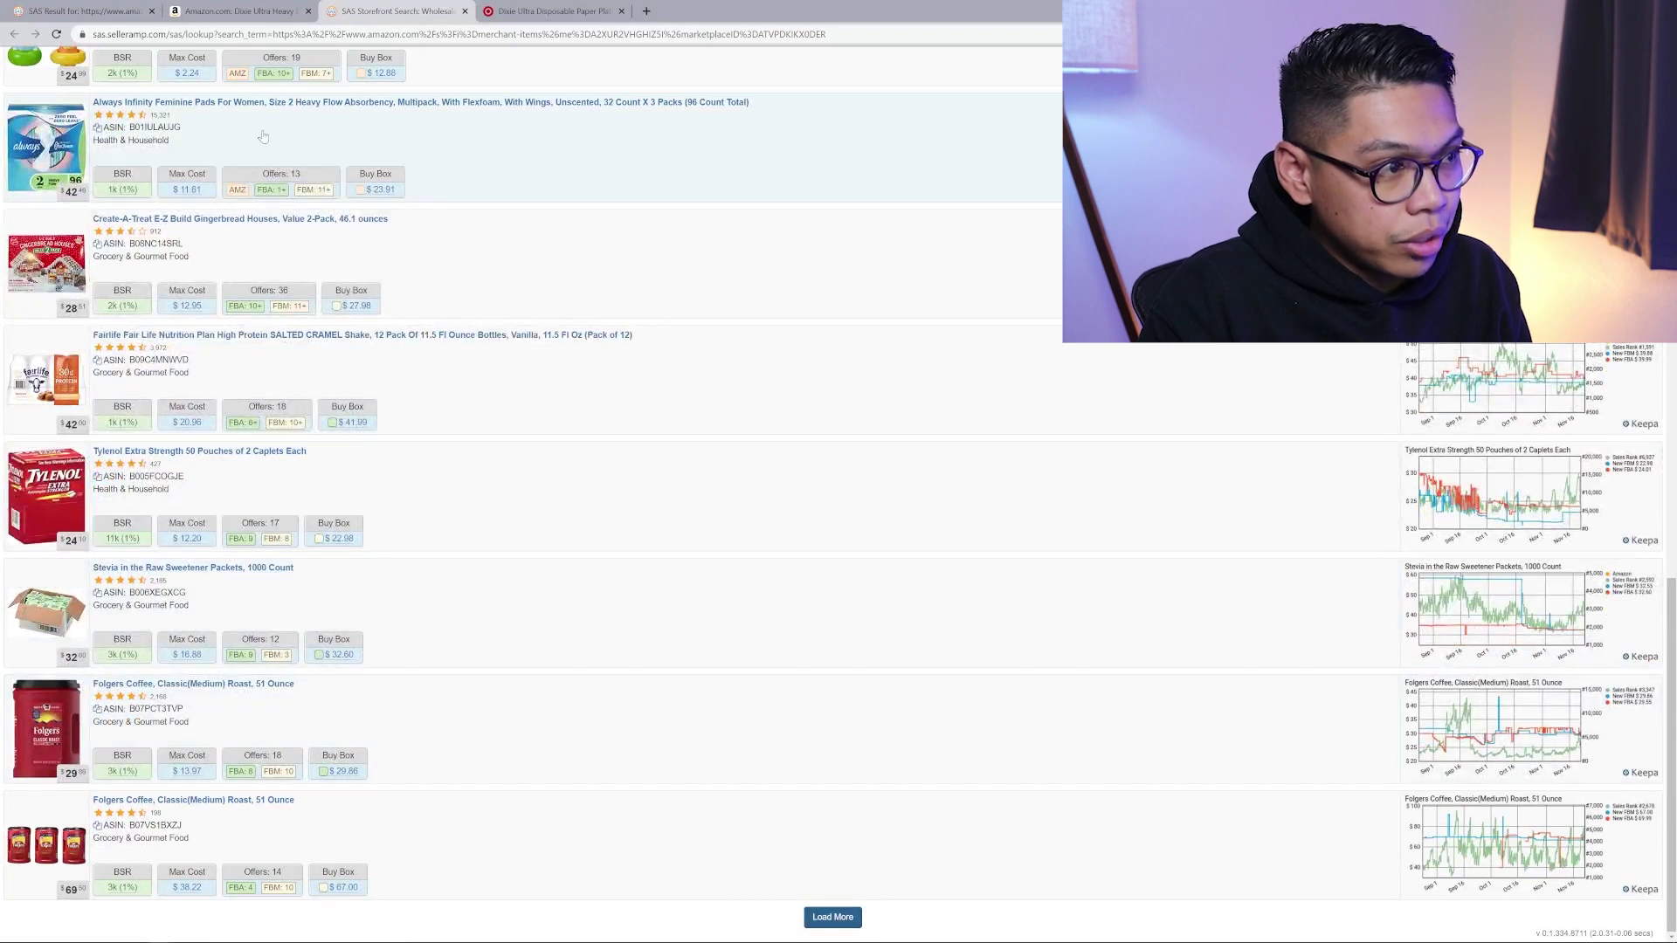
{"action": "left_click", "coordinate": [207, 10]}
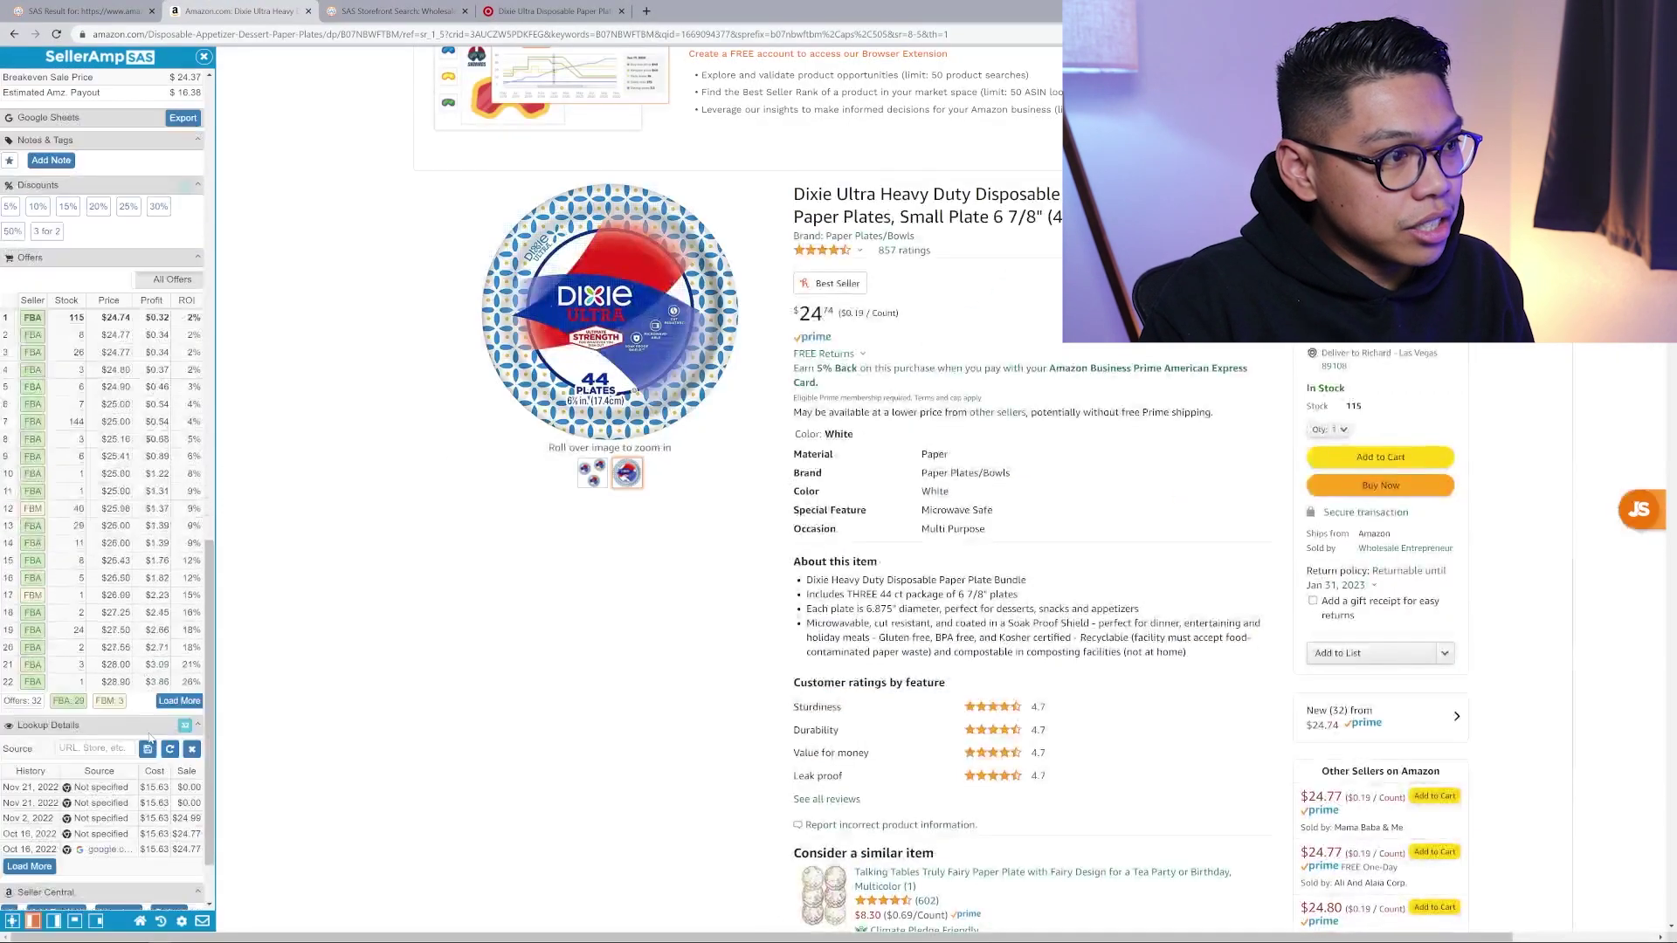
- Load all 32 offers and open the row-23 seller's storefront, listing 67 mostly LEGO ASINs
{"action": "scroll", "coordinate": [169, 657], "scroll_direction": "down", "scroll_amount": 1}
{"action": "left_click", "coordinate": [171, 650]}
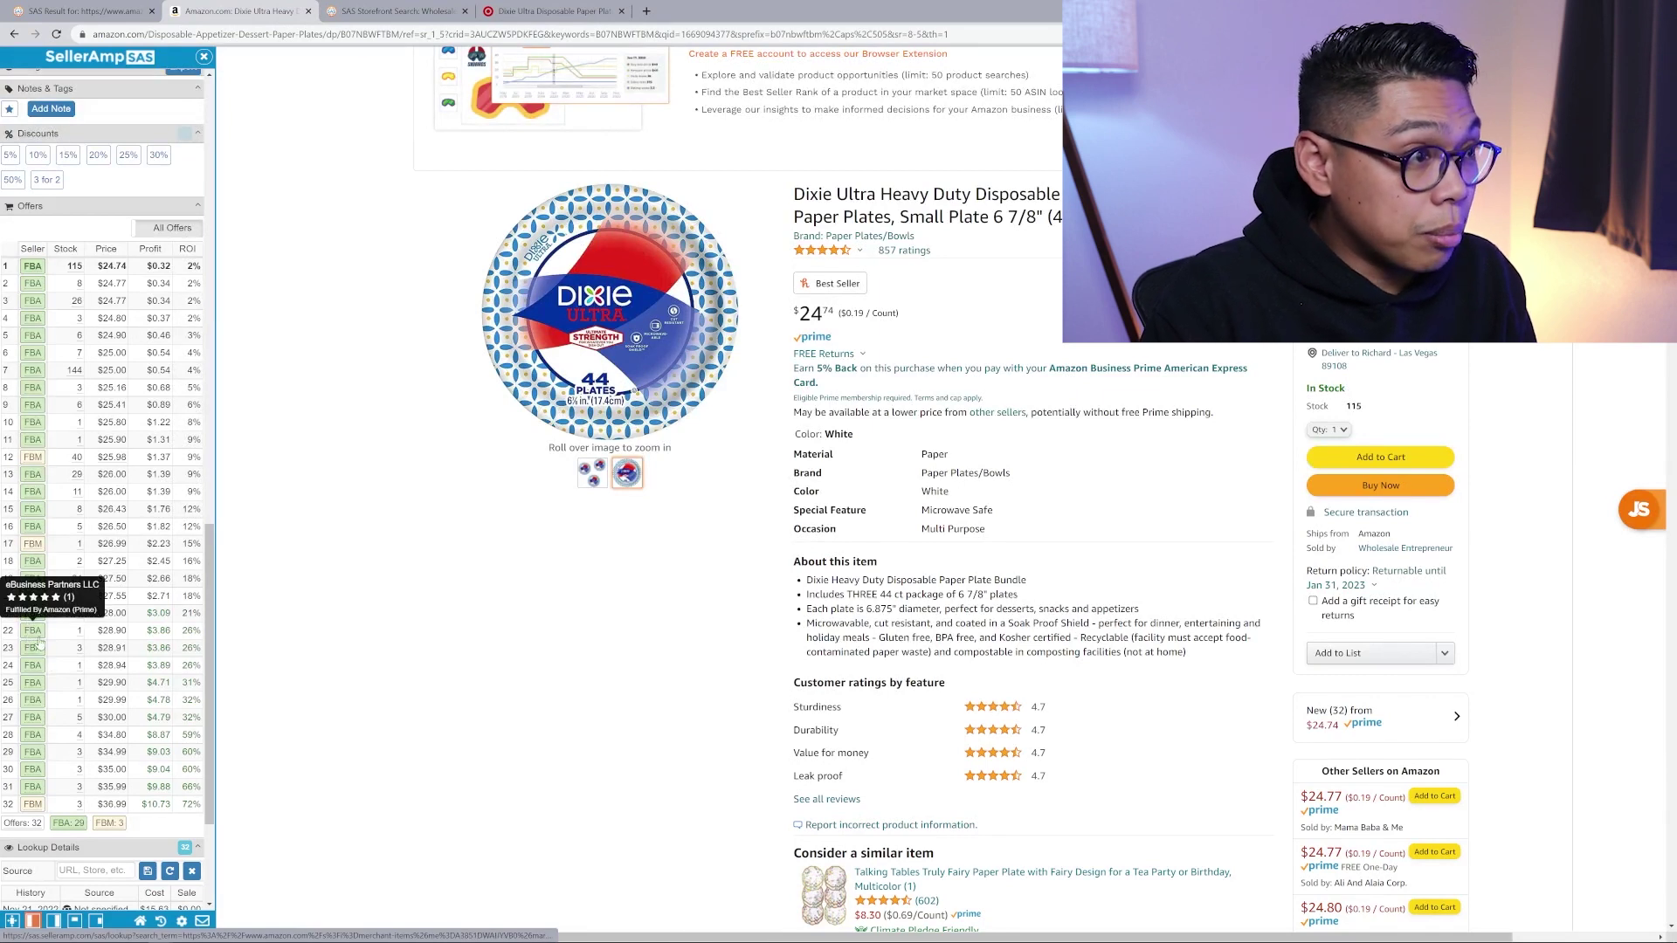
{"action": "left_click", "coordinate": [37, 648]}
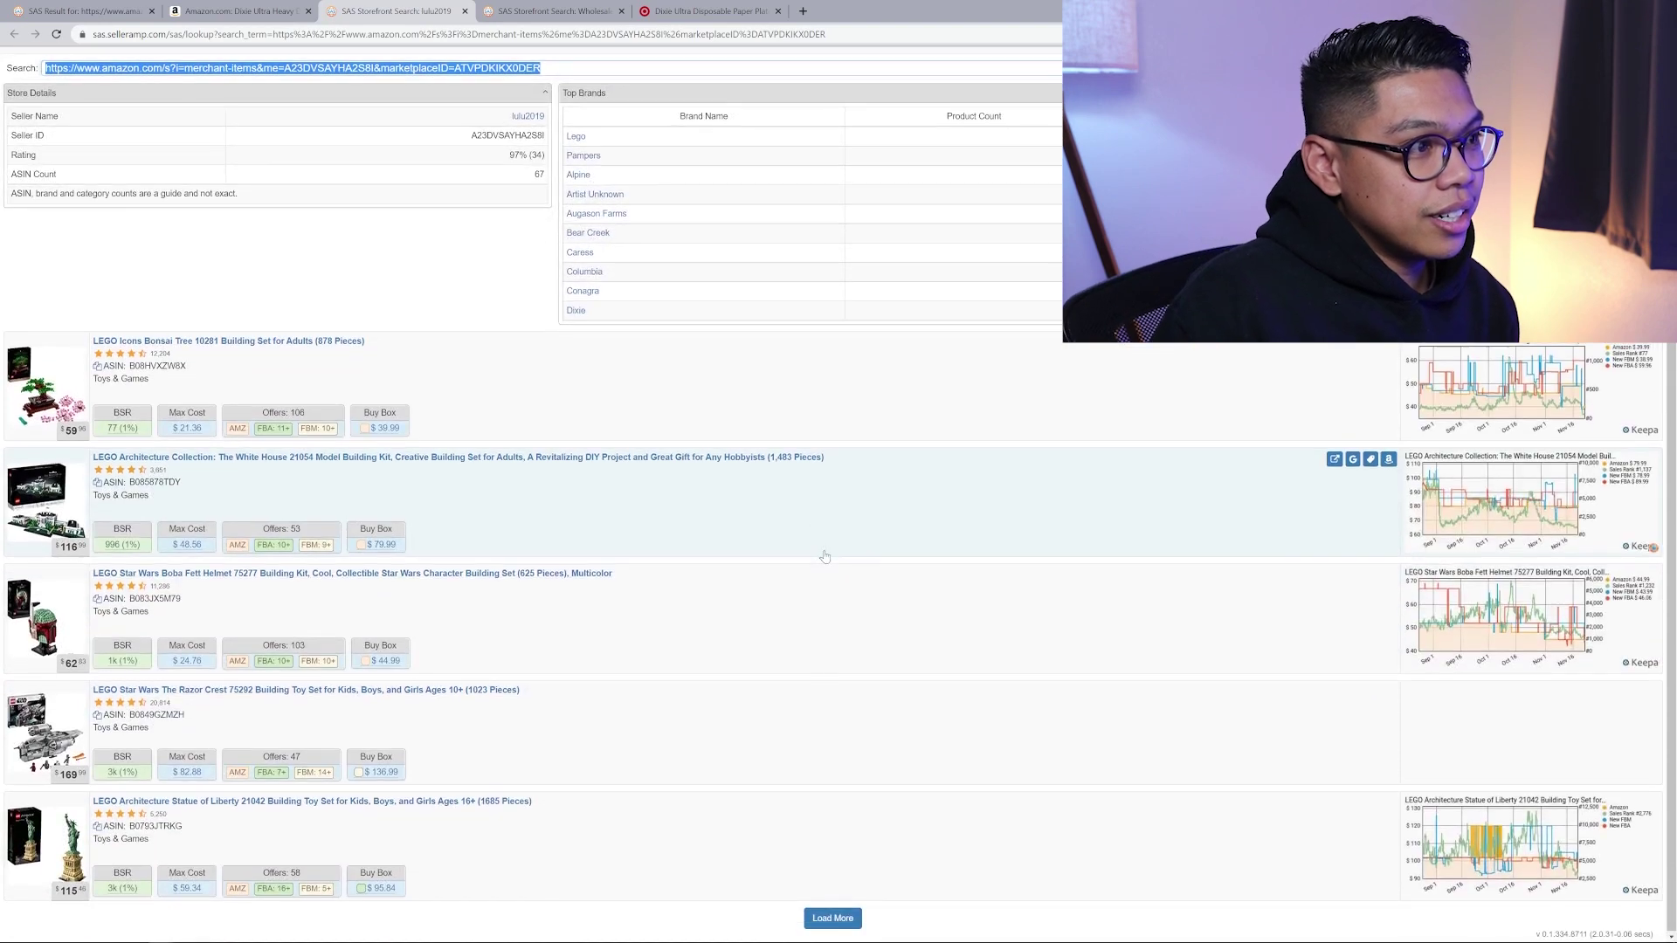
- Zoom in, load more storefront products, and open the Dixie Everyday 8.5-inch 55-count 2-pack plates
{"action": "scroll", "coordinate": [759, 795], "scroll_direction": "down", "scroll_amount": 1}
{"action": "scroll", "coordinate": [777, 734], "scroll_direction": "down", "scroll_amount": 6}
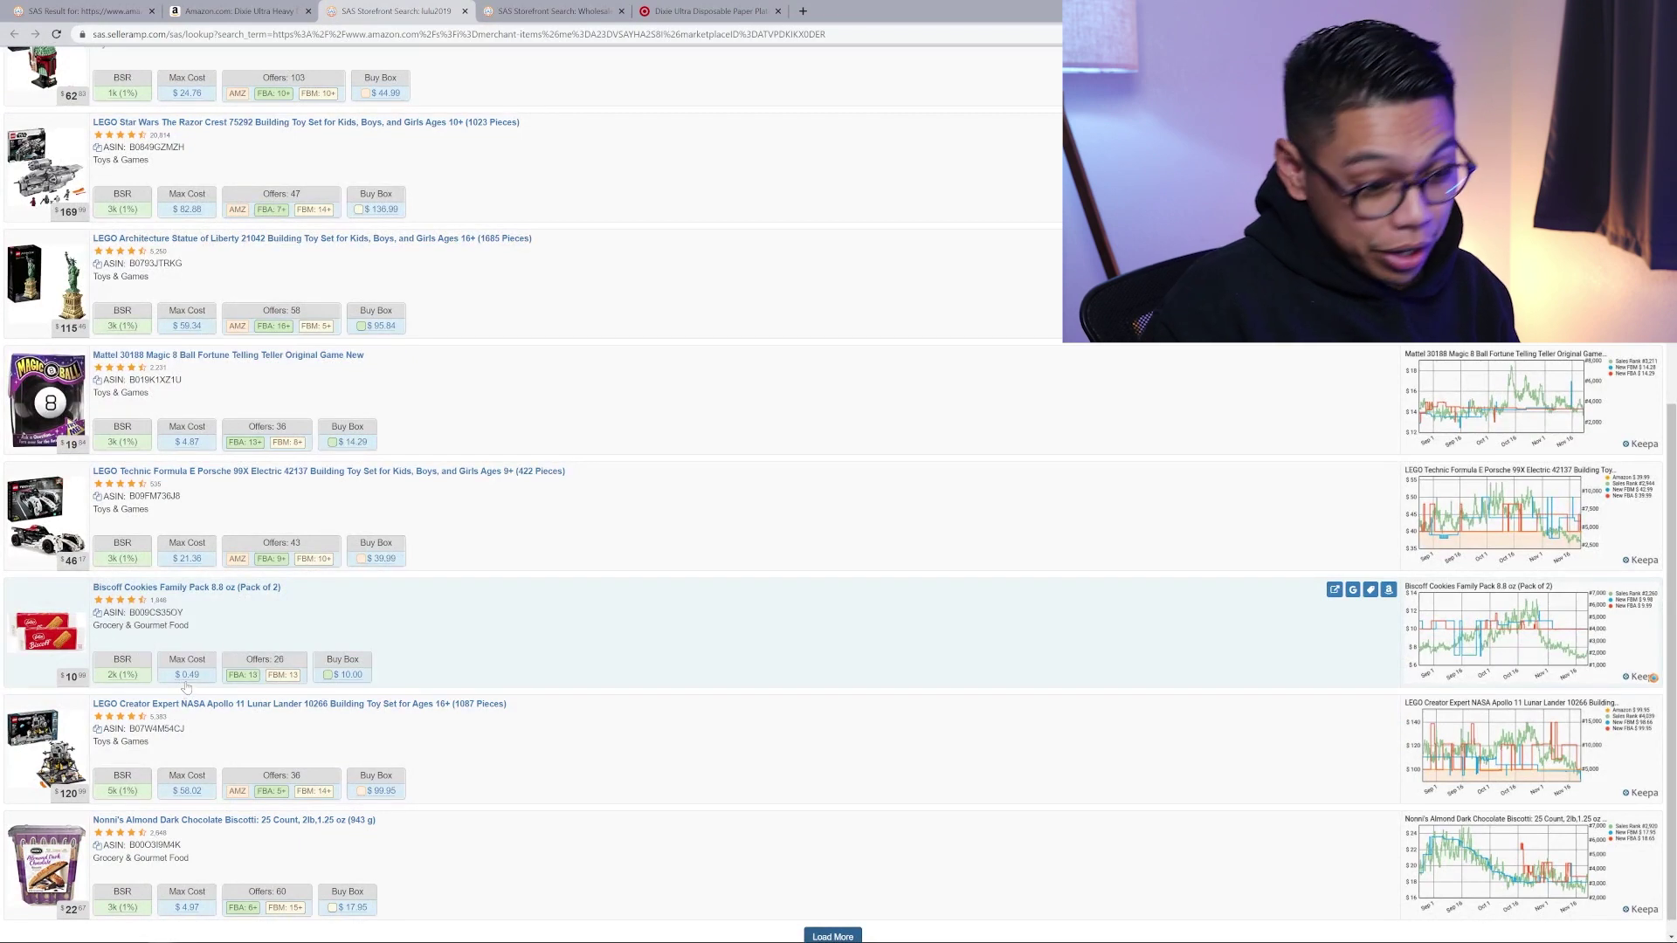
{"action": "scroll", "coordinate": [186, 687], "scroll_direction": "down", "scroll_amount": 1}
{"action": "key", "text": "ctrl+plus"}
{"action": "key", "text": "ctrl+plus"}
{"action": "key", "text": "ctrl+plus"}
{"action": "key", "text": "ctrl+plus"}
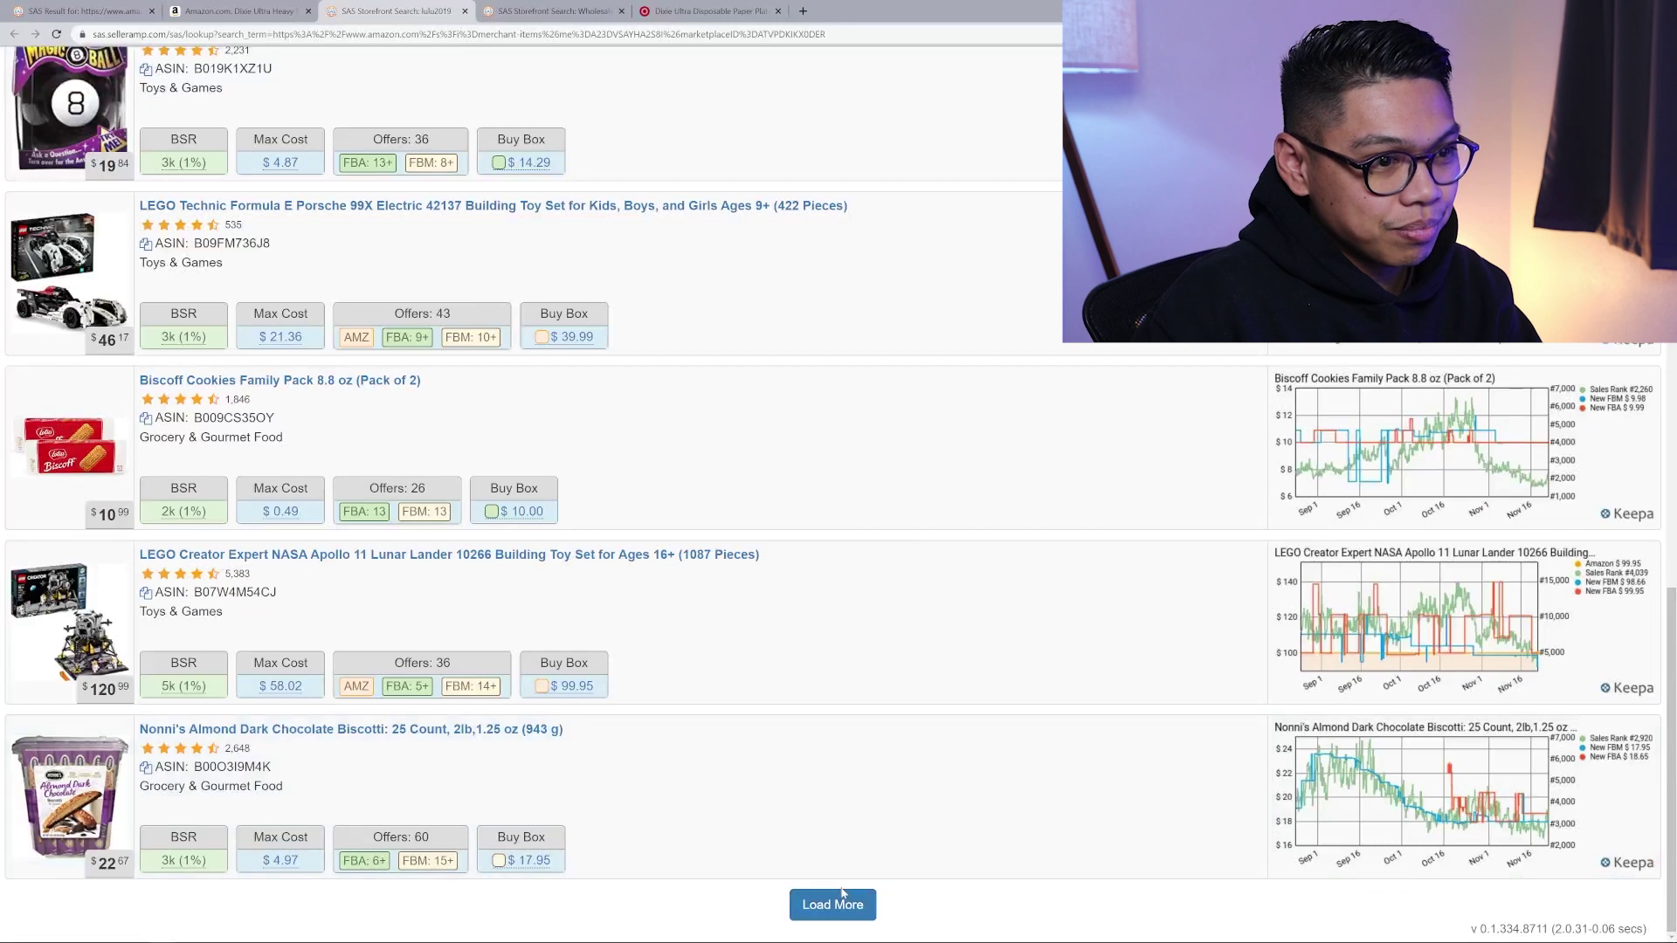
{"action": "left_click", "coordinate": [857, 919]}
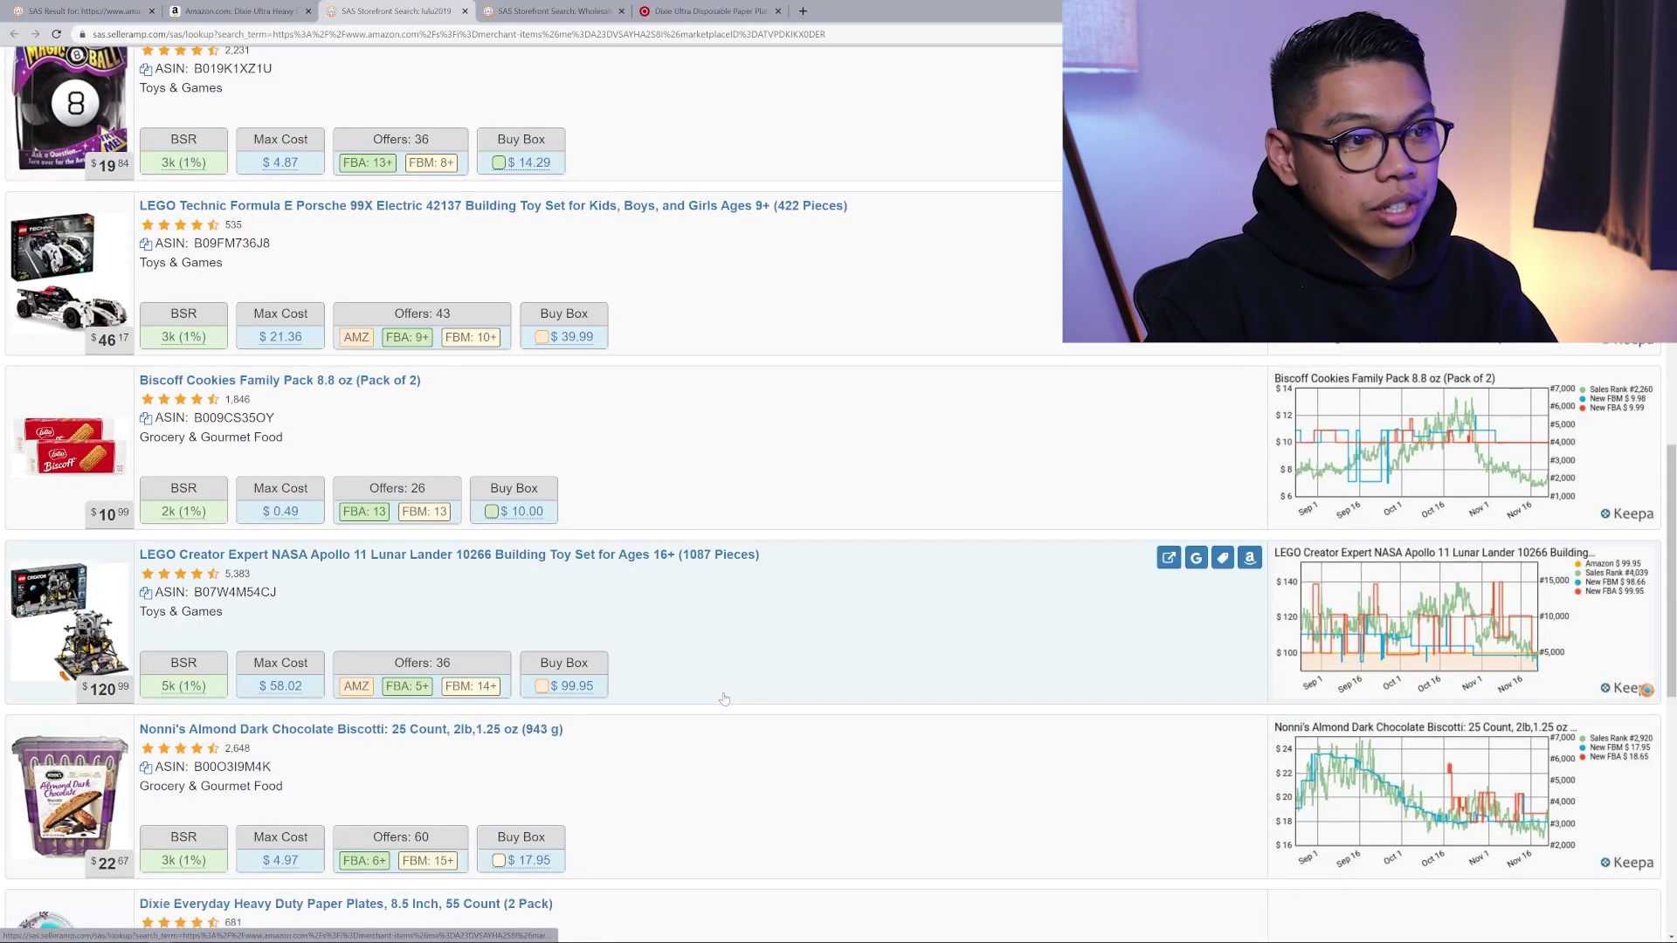
{"action": "scroll", "coordinate": [744, 350], "scroll_direction": "down", "scroll_amount": 6}
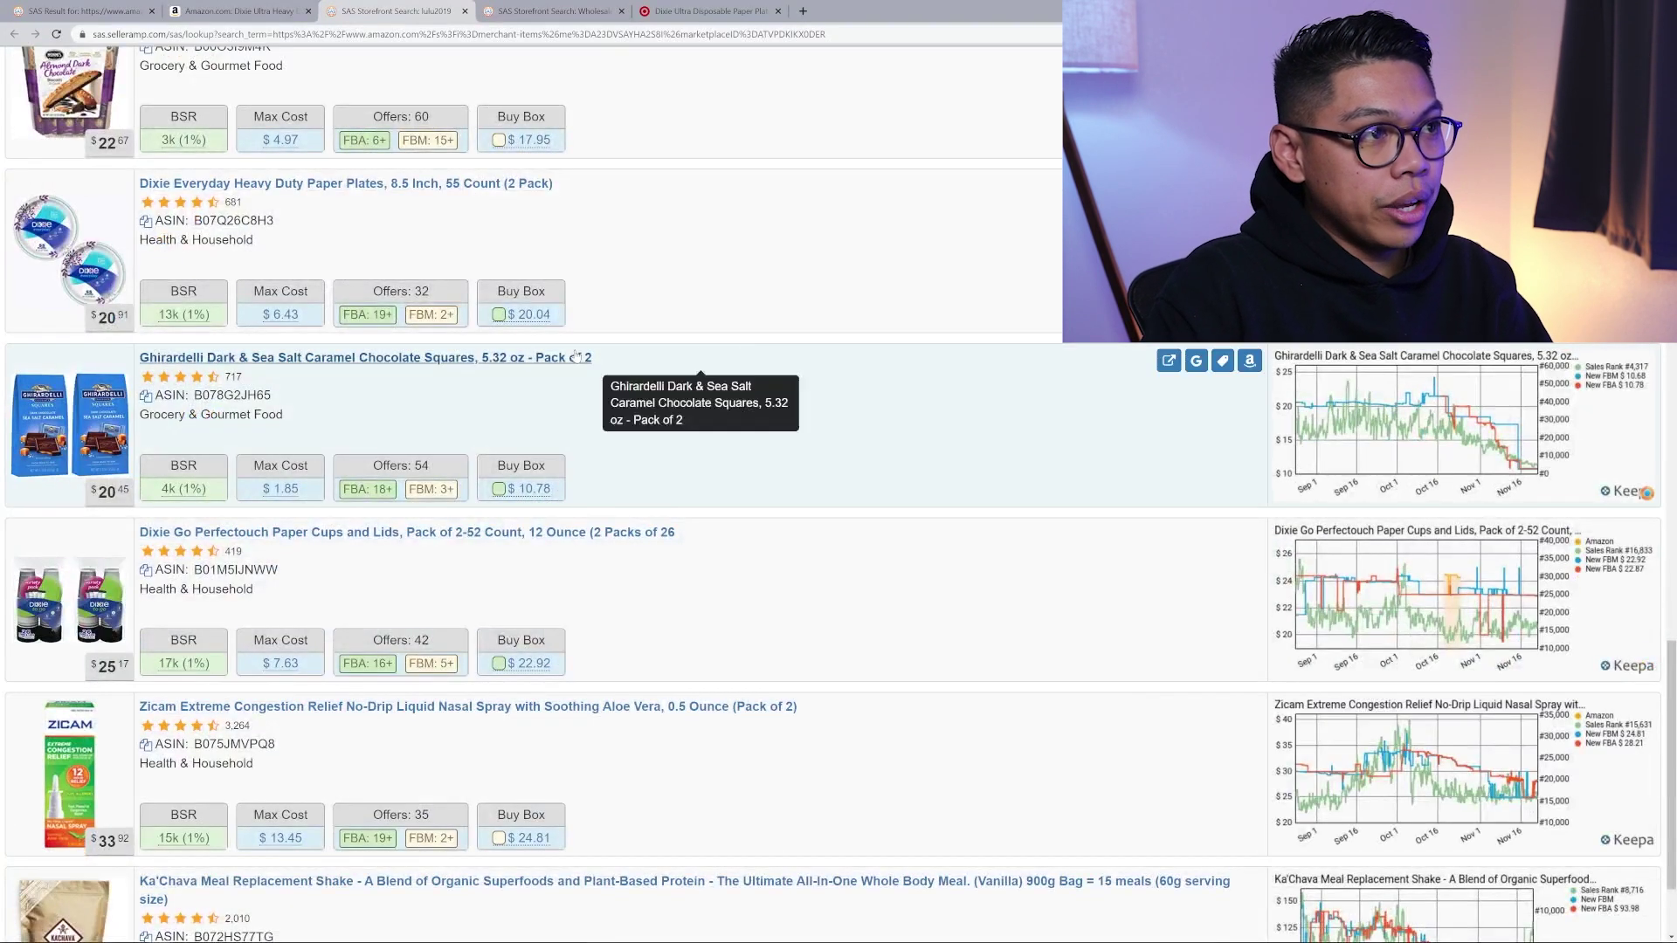
{"action": "scroll", "coordinate": [419, 354], "scroll_direction": "up", "scroll_amount": 1}
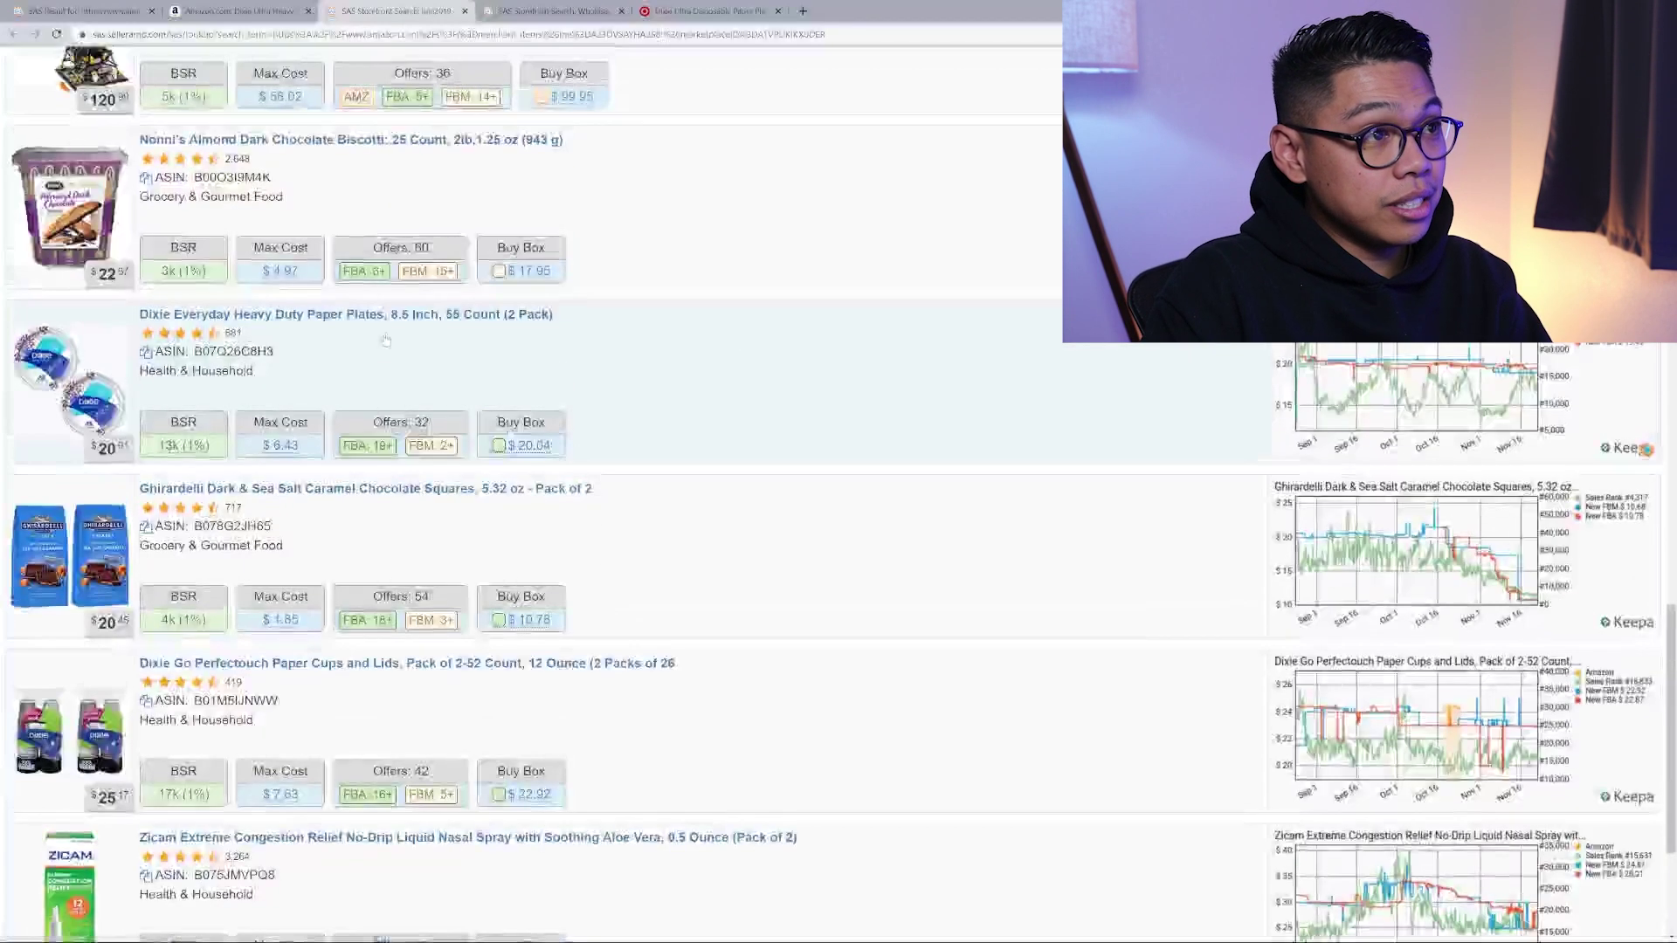
{"action": "left_click", "coordinate": [472, 317]}
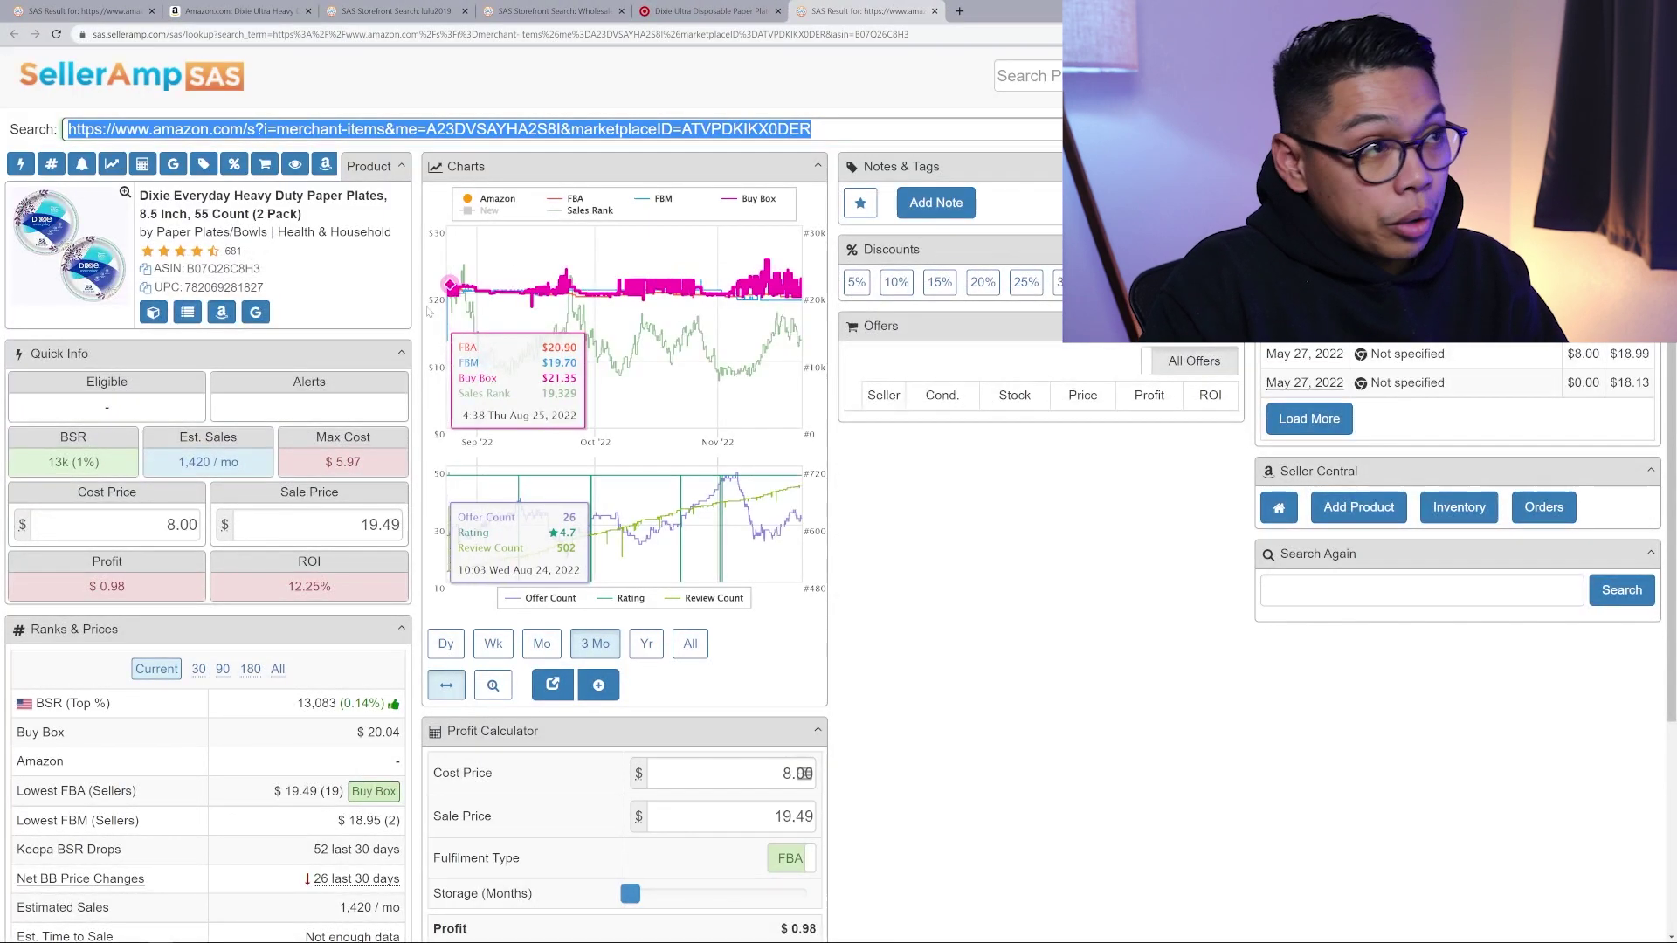
- Open the Dixie Everyday plates' Amazon page and a Google search of the title, then view the results
{"action": "left_click", "coordinate": [221, 313]}
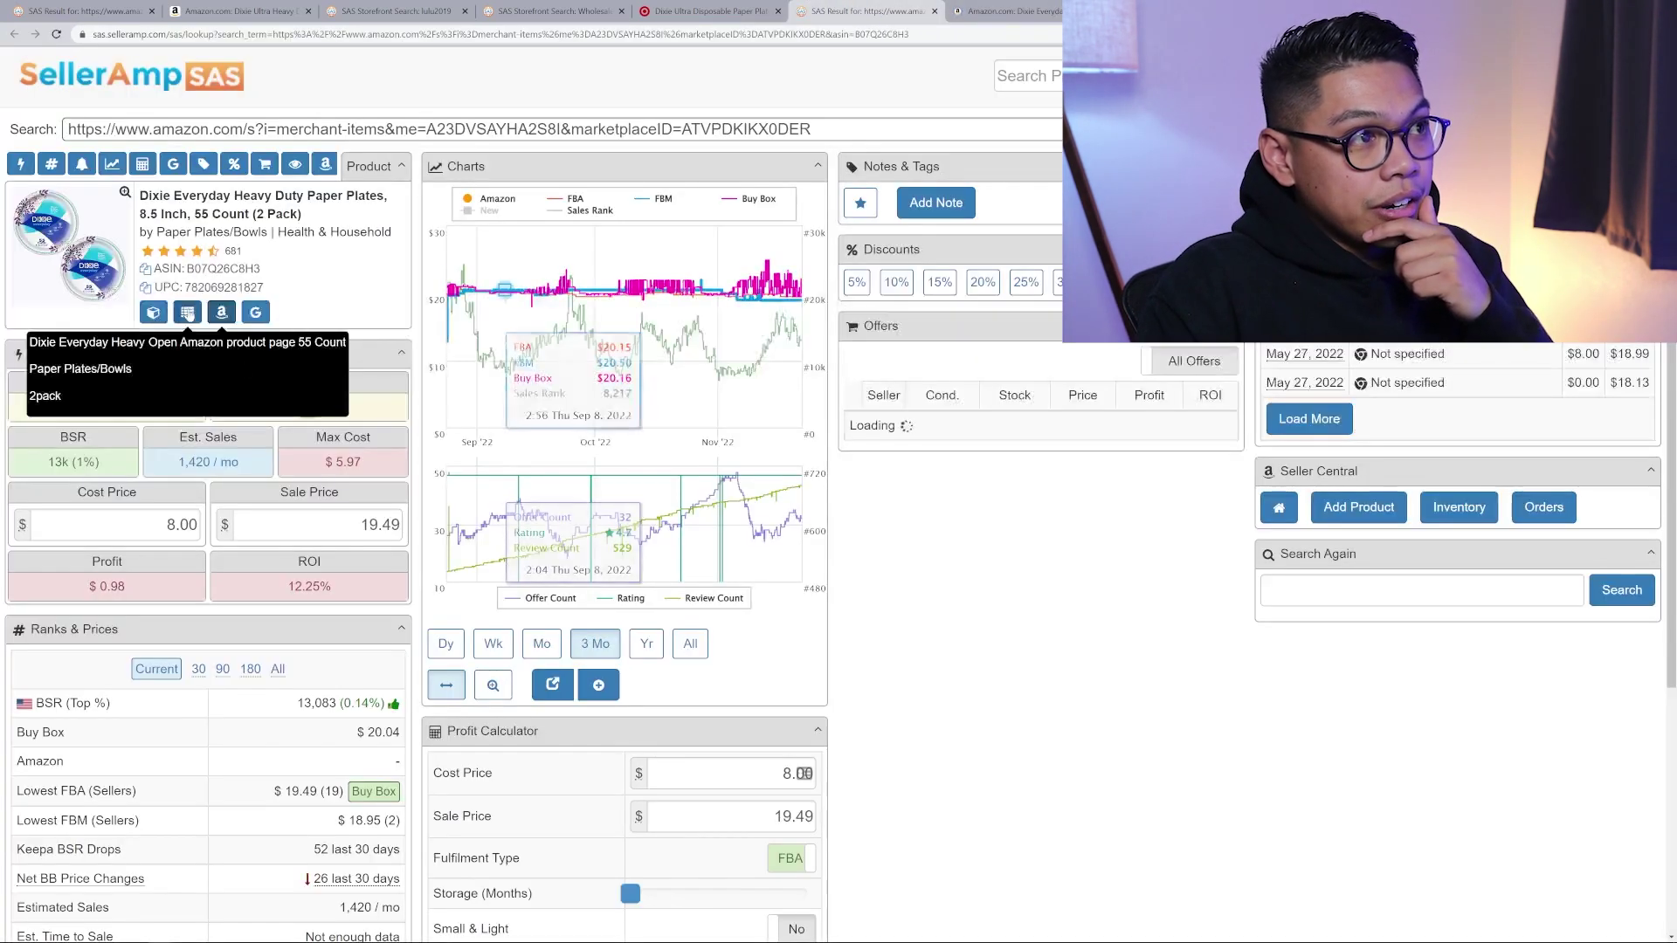
{"action": "left_click", "coordinate": [255, 313]}
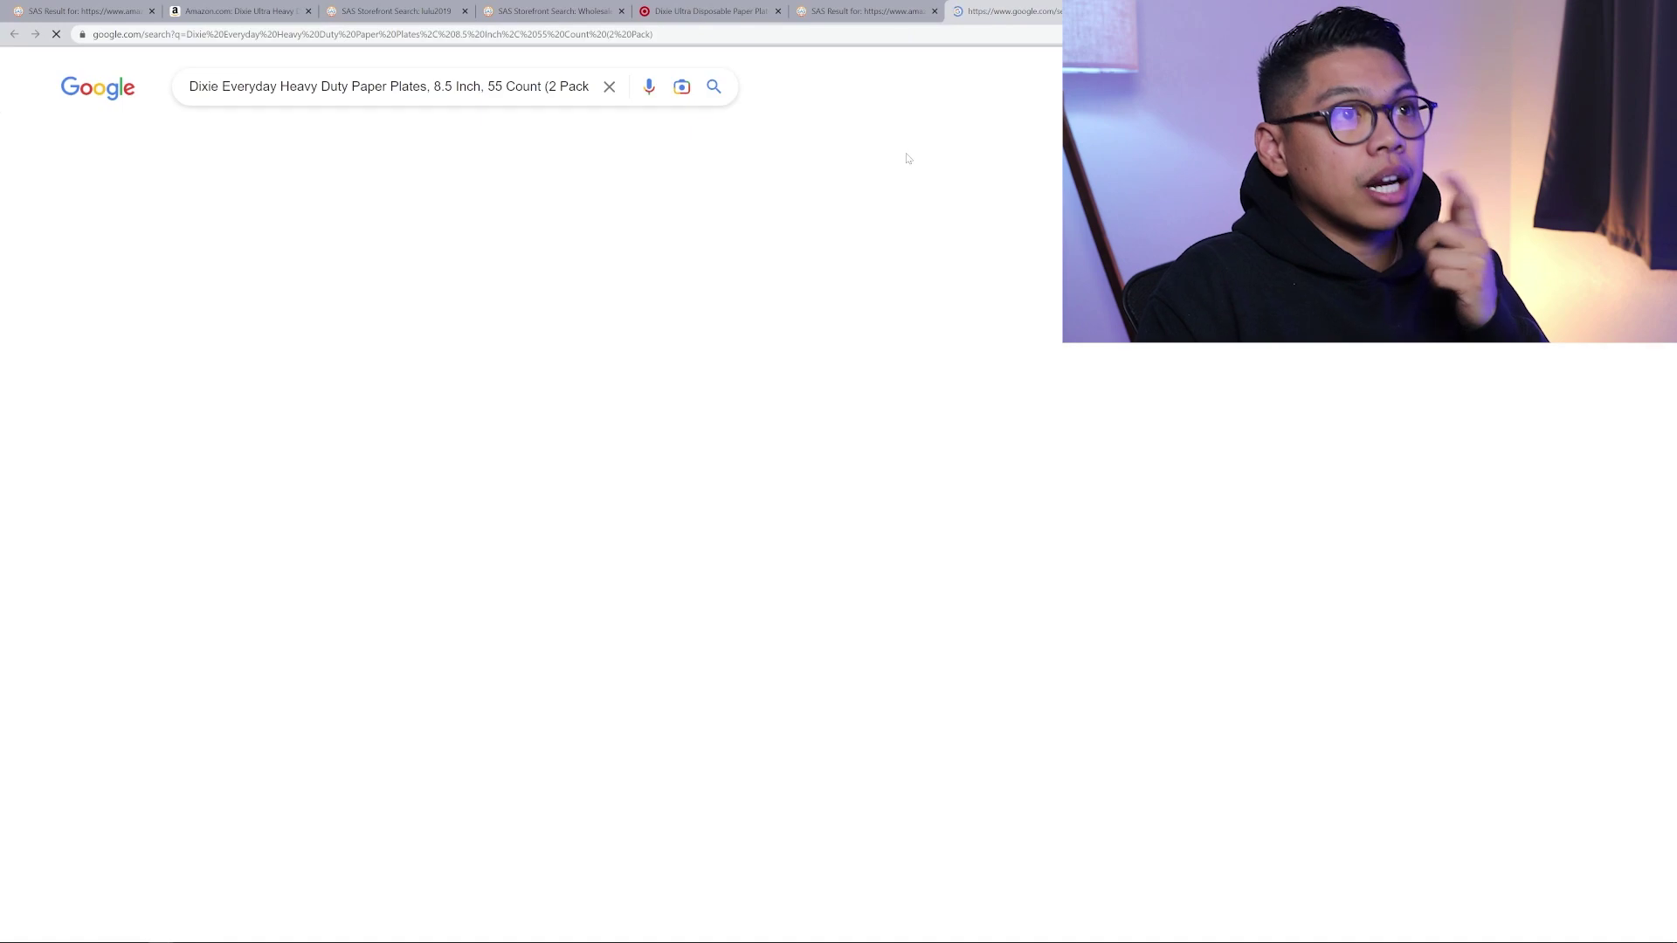
{"action": "left_click", "coordinate": [1005, 10]}
{"action": "left_click", "coordinate": [865, 10]}
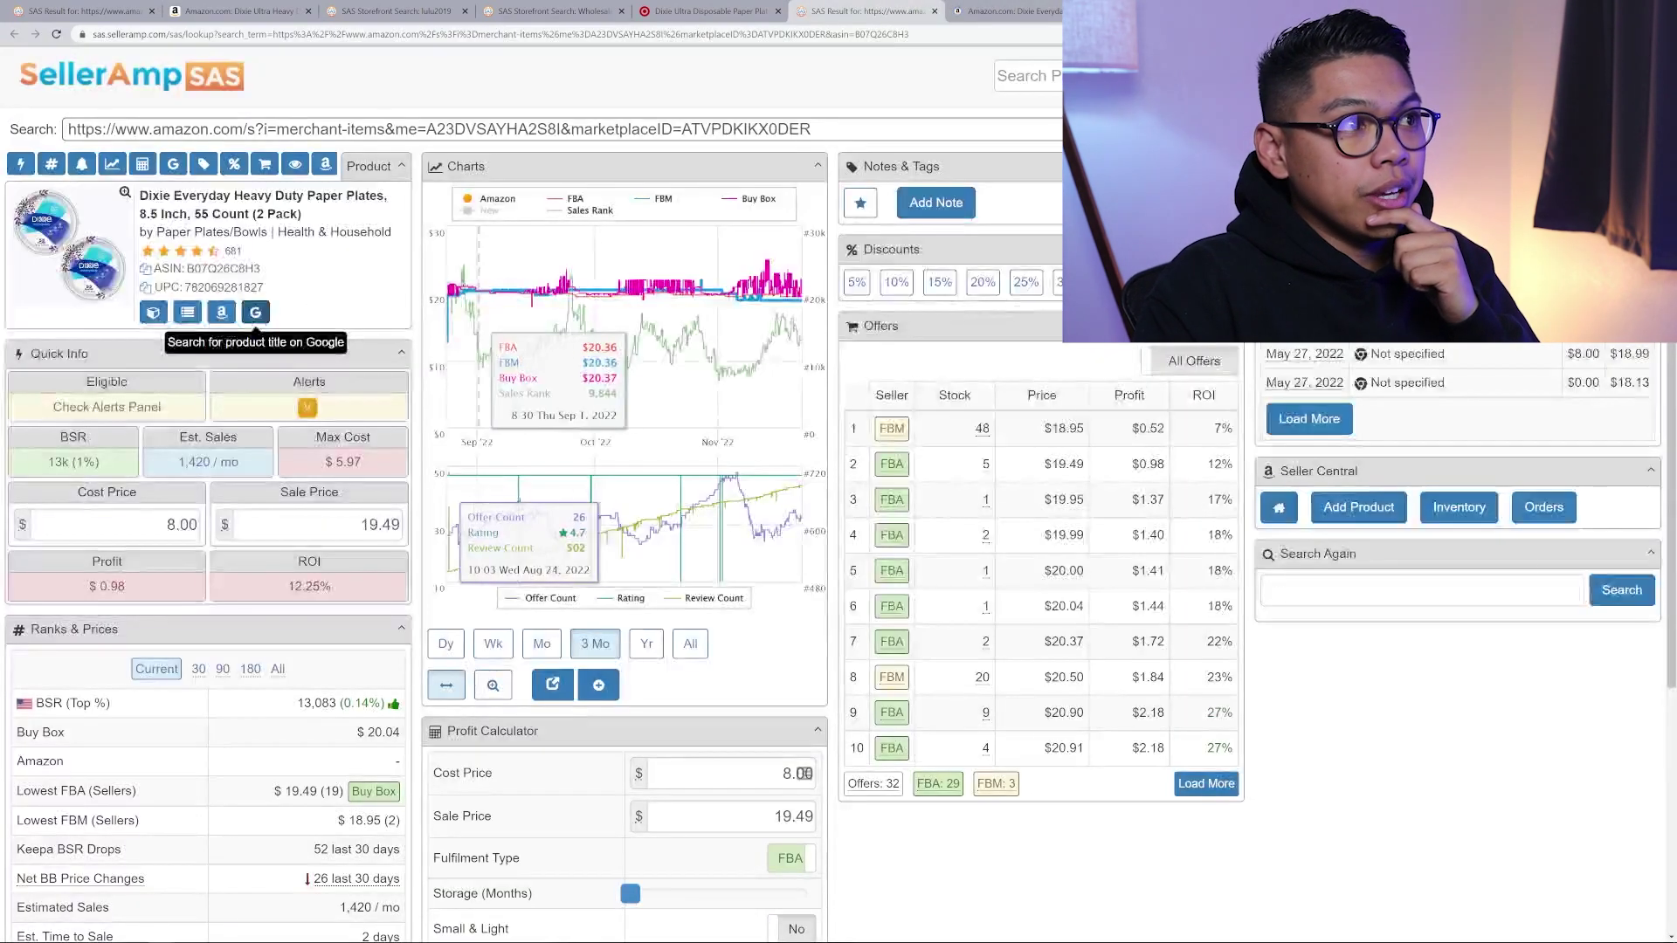
{"action": "left_click", "coordinate": [255, 316]}
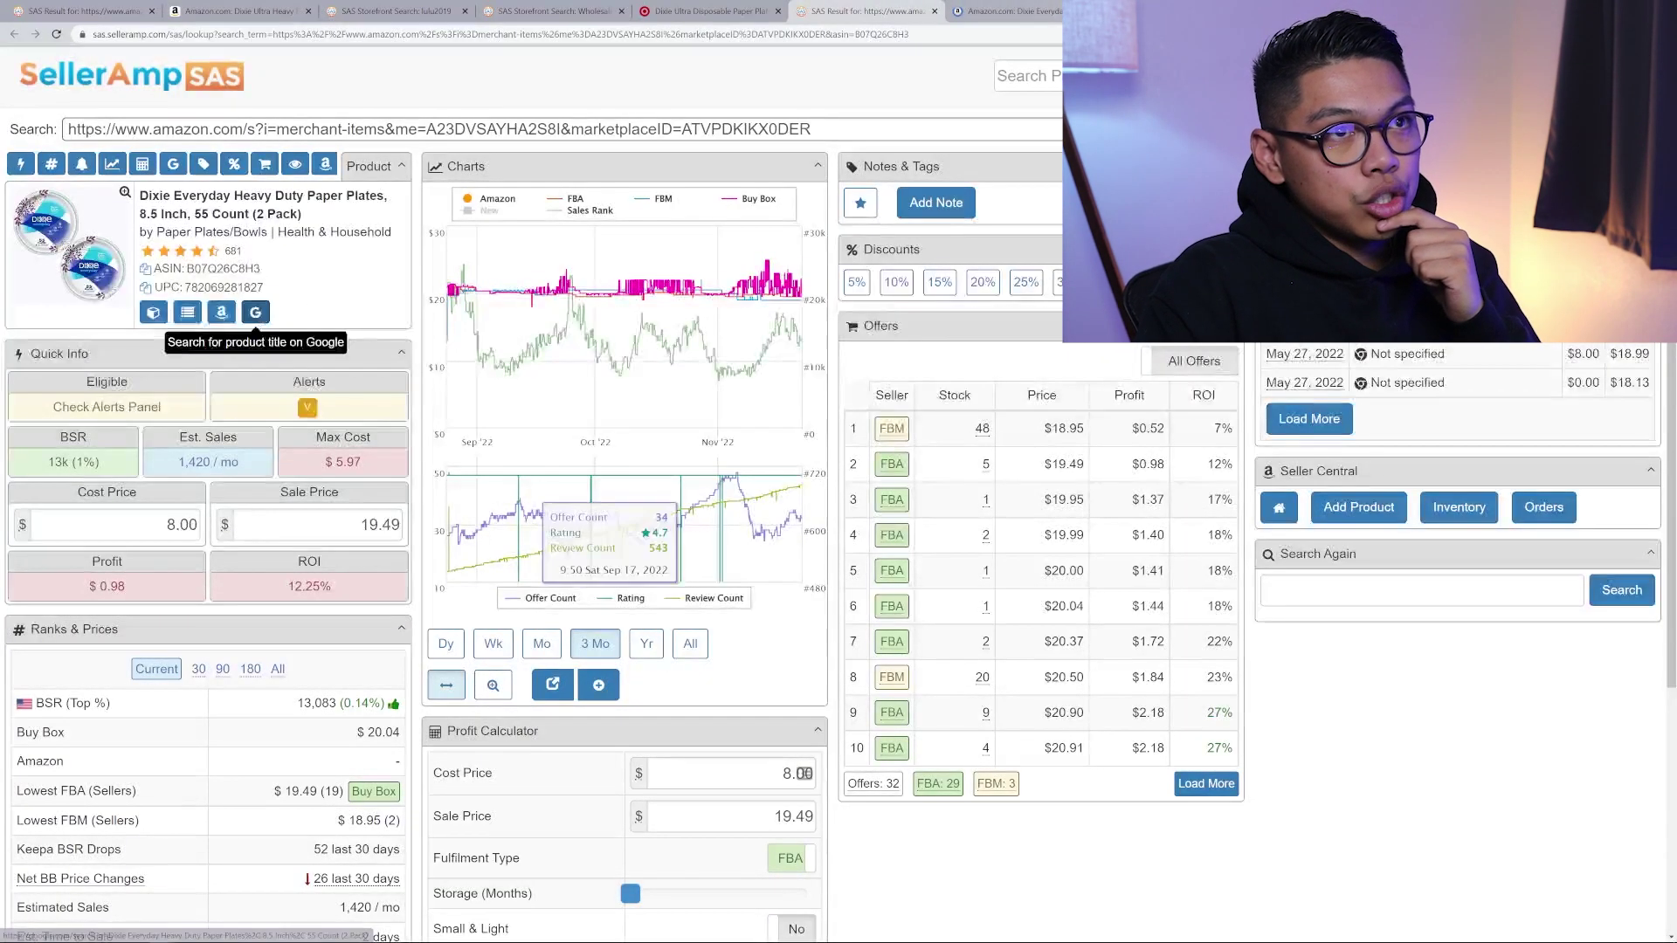
- Open both Walmart Dixie plate search results in new tabs
{"action": "scroll", "coordinate": [316, 465], "scroll_direction": "down", "scroll_amount": 1}
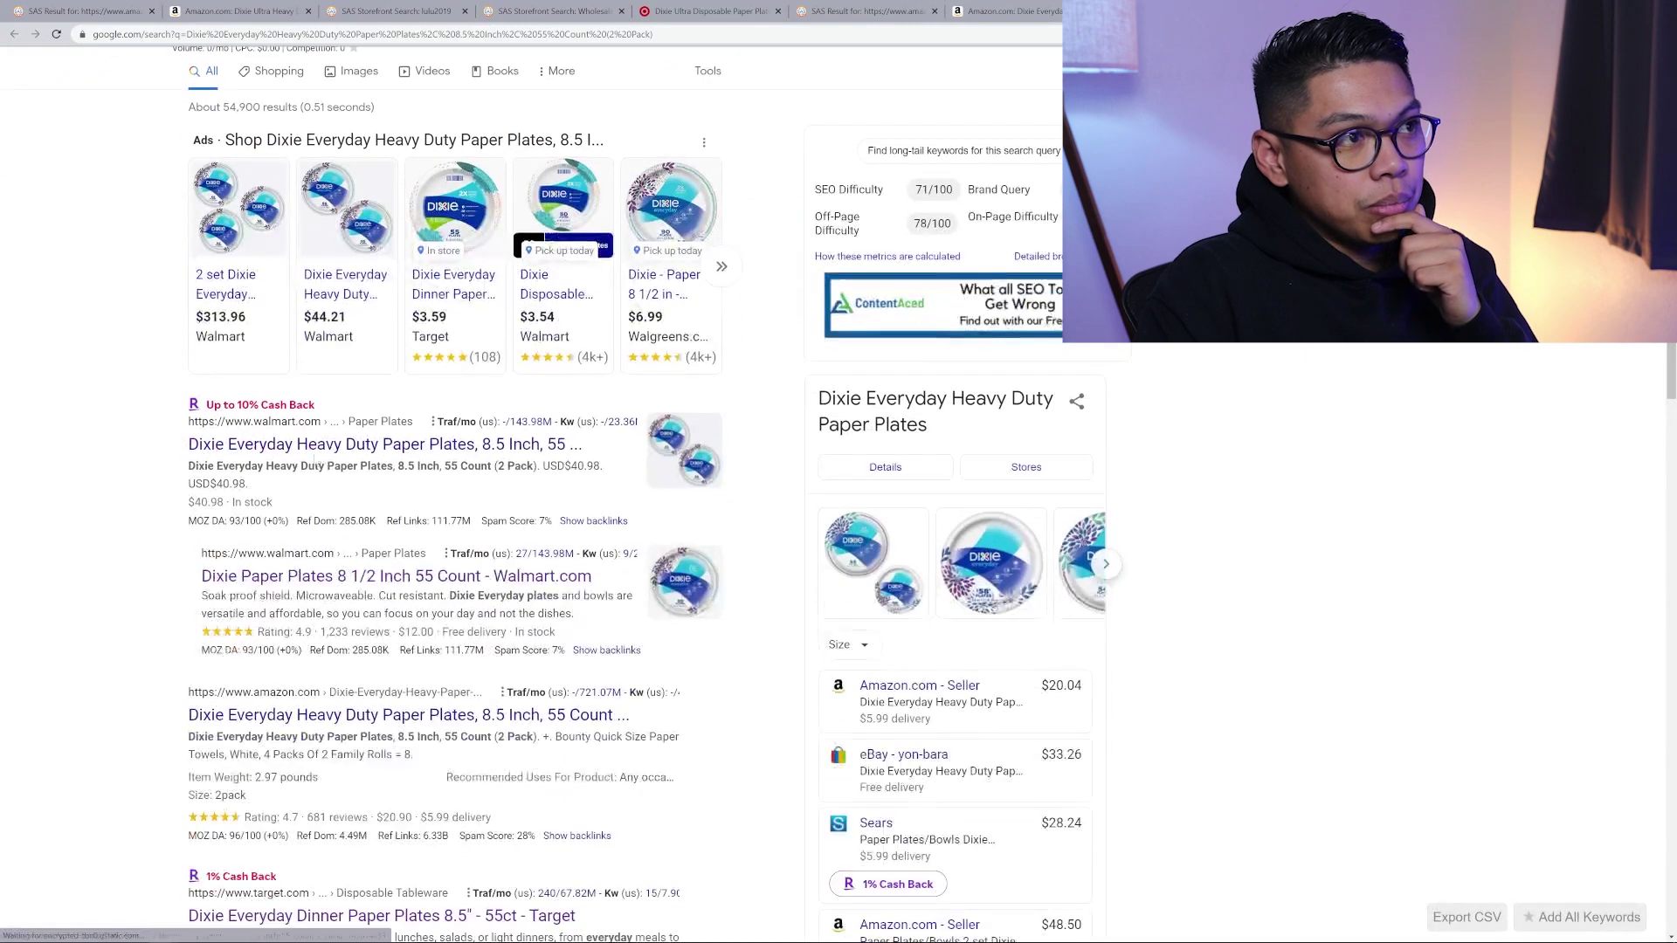
{"action": "right_click", "coordinate": [352, 449]}
{"action": "left_click", "coordinate": [393, 463]}
{"action": "scroll", "coordinate": [393, 463], "scroll_direction": "down", "scroll_amount": 3}
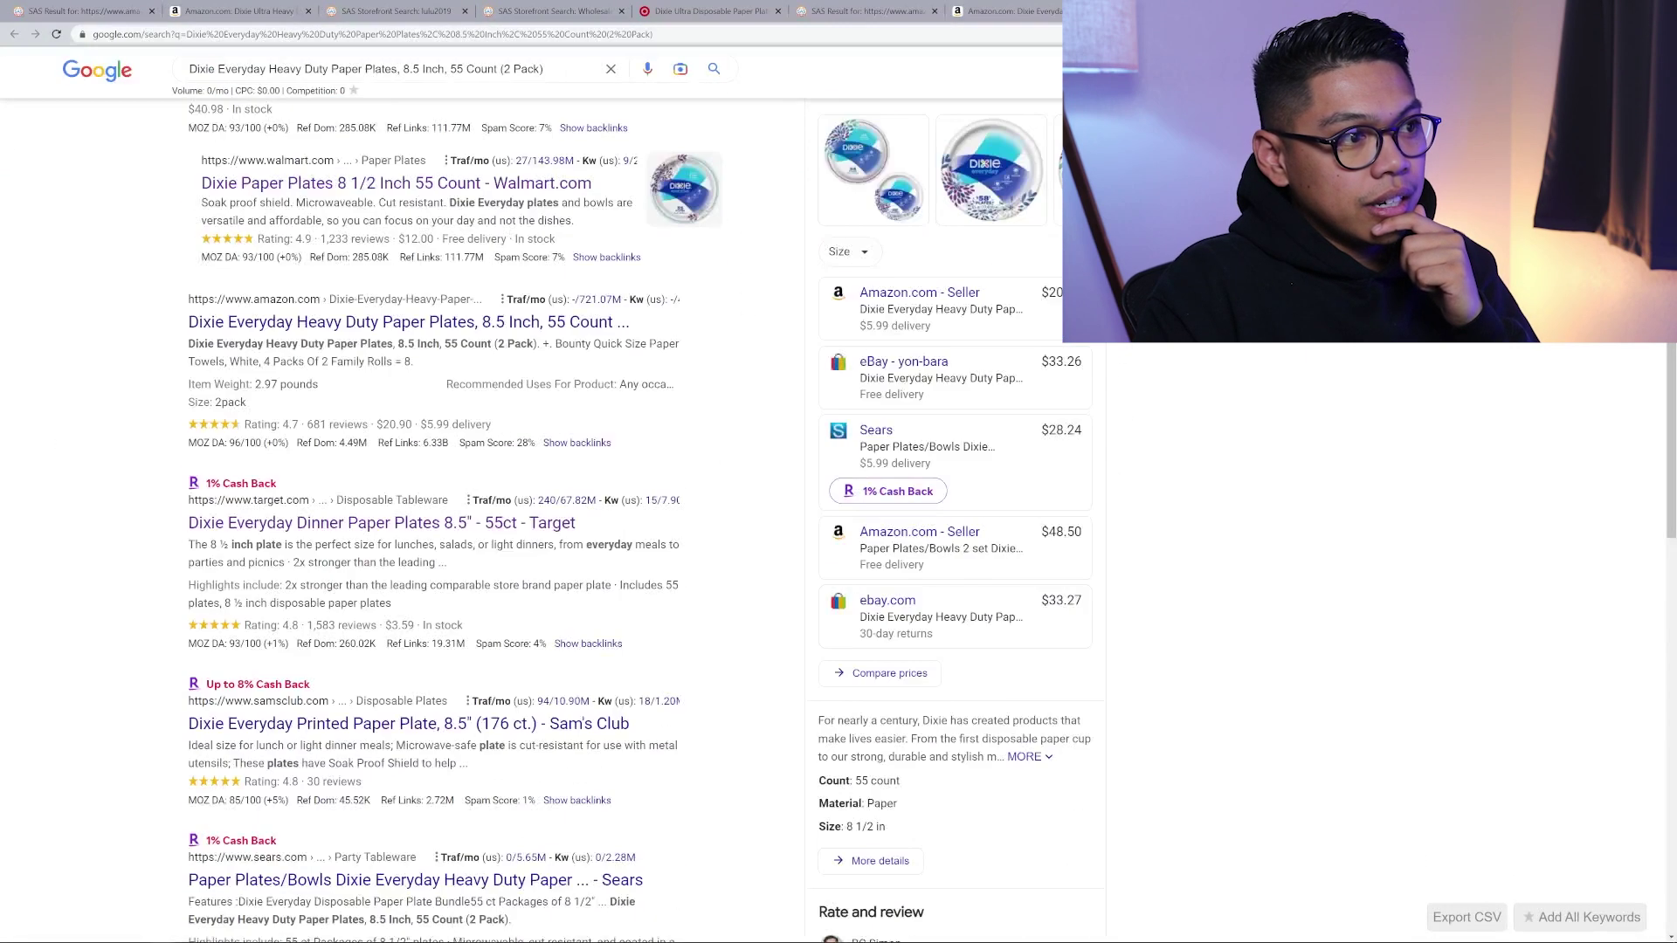
{"action": "right_click", "coordinate": [402, 377]}
{"action": "left_click", "coordinate": [441, 384]}
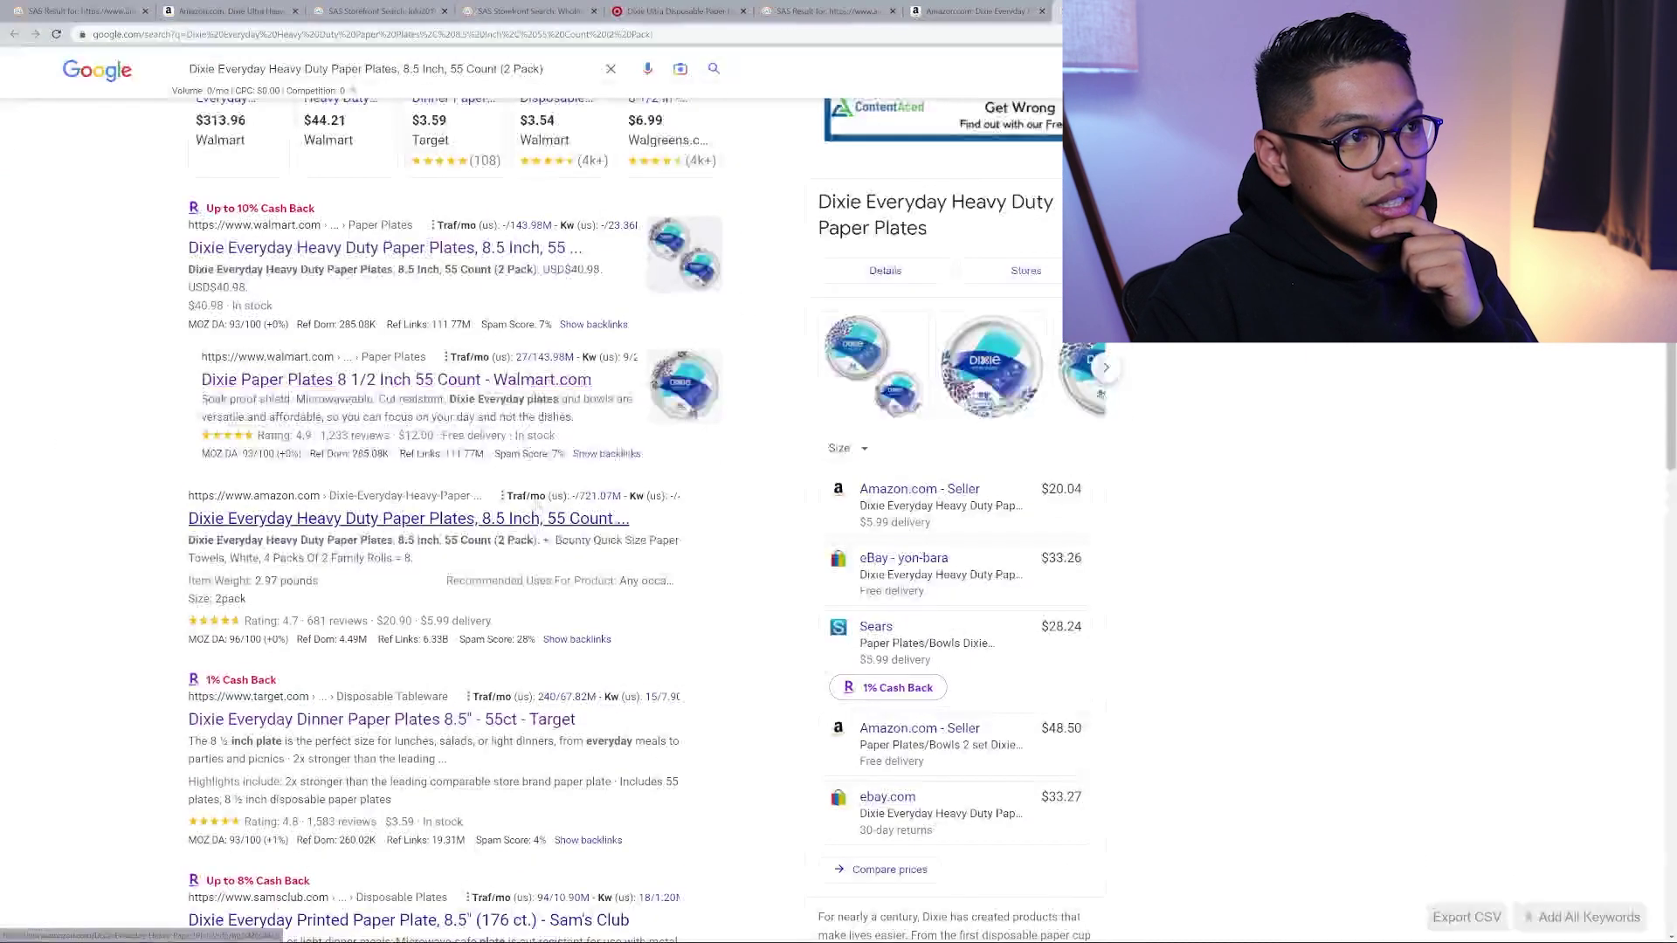
- Open the Target, Sam's Club and Walgreens results in new tabs, then return to the Amazon listing
{"action": "scroll", "coordinate": [521, 368], "scroll_direction": "down", "scroll_amount": 5}
{"action": "right_click", "coordinate": [411, 404]}
{"action": "left_click", "coordinate": [446, 415]}
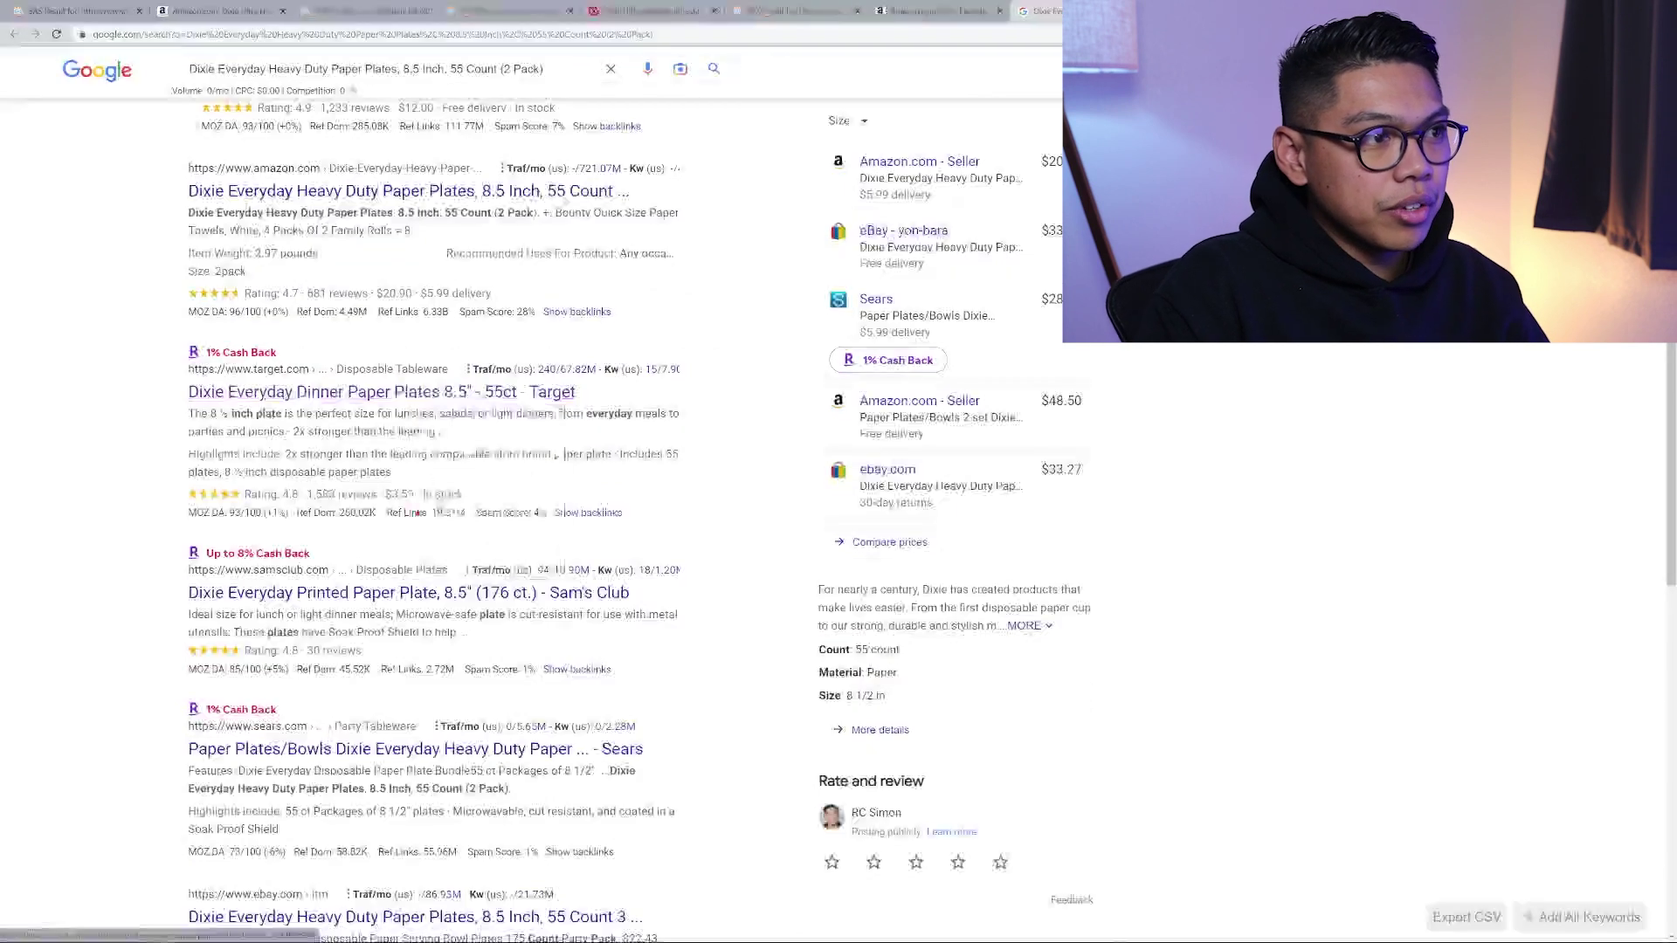
{"action": "right_click", "coordinate": [371, 600]}
{"action": "left_click", "coordinate": [410, 612]}
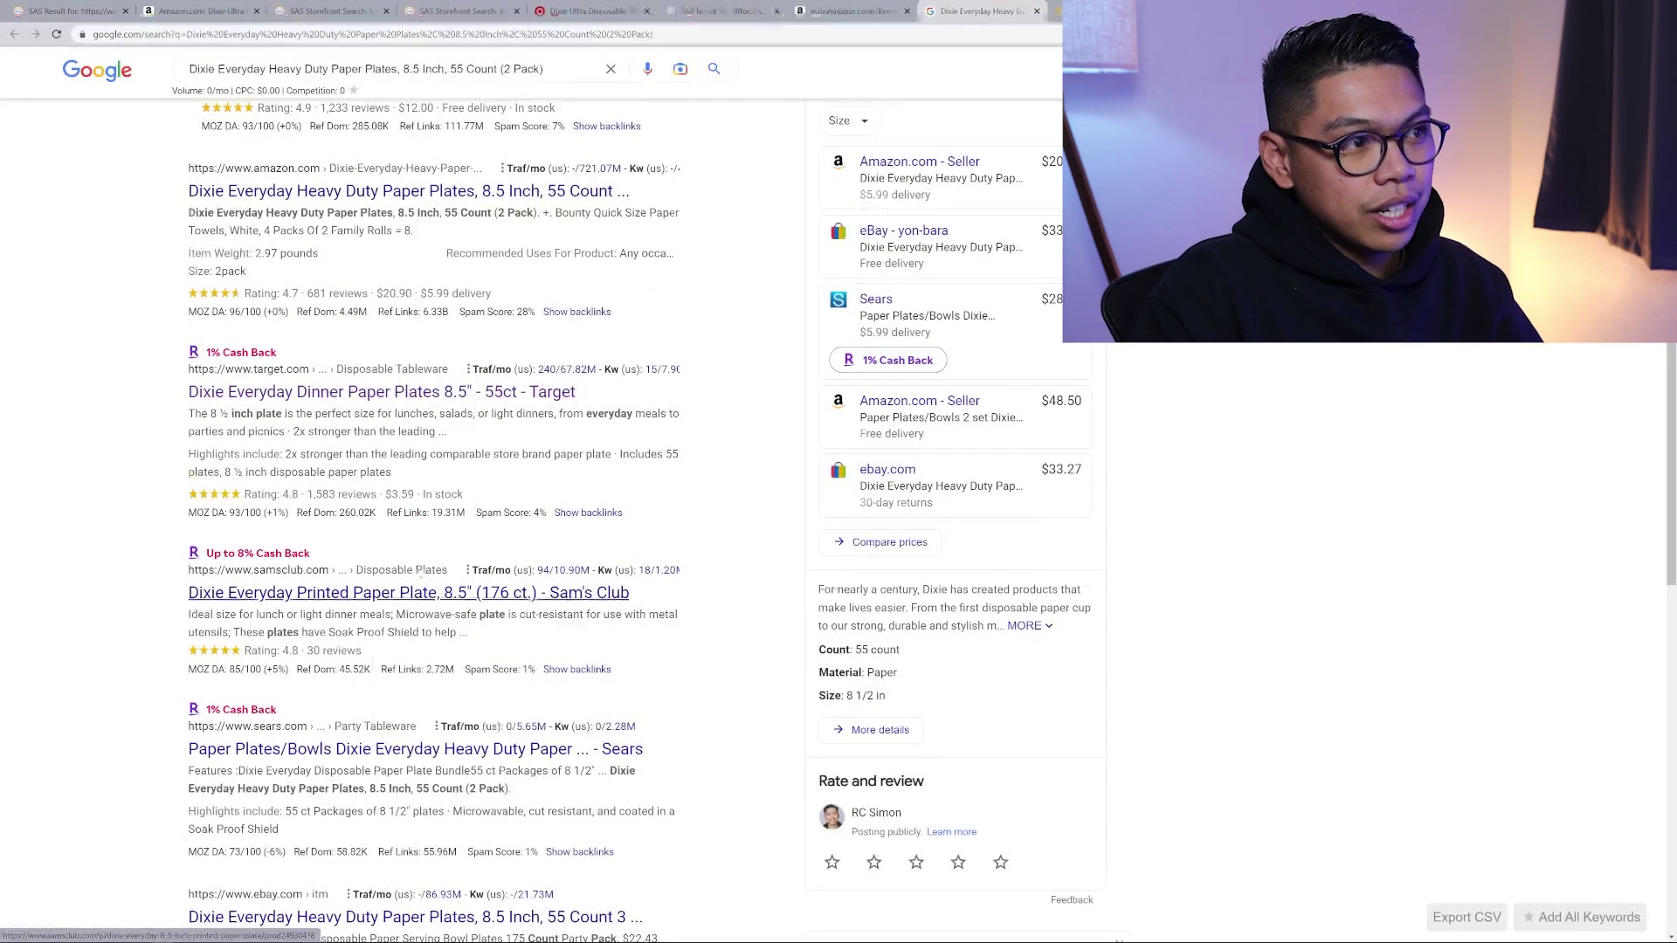
{"action": "scroll", "coordinate": [424, 437], "scroll_direction": "down", "scroll_amount": 9}
{"action": "right_click", "coordinate": [395, 452]}
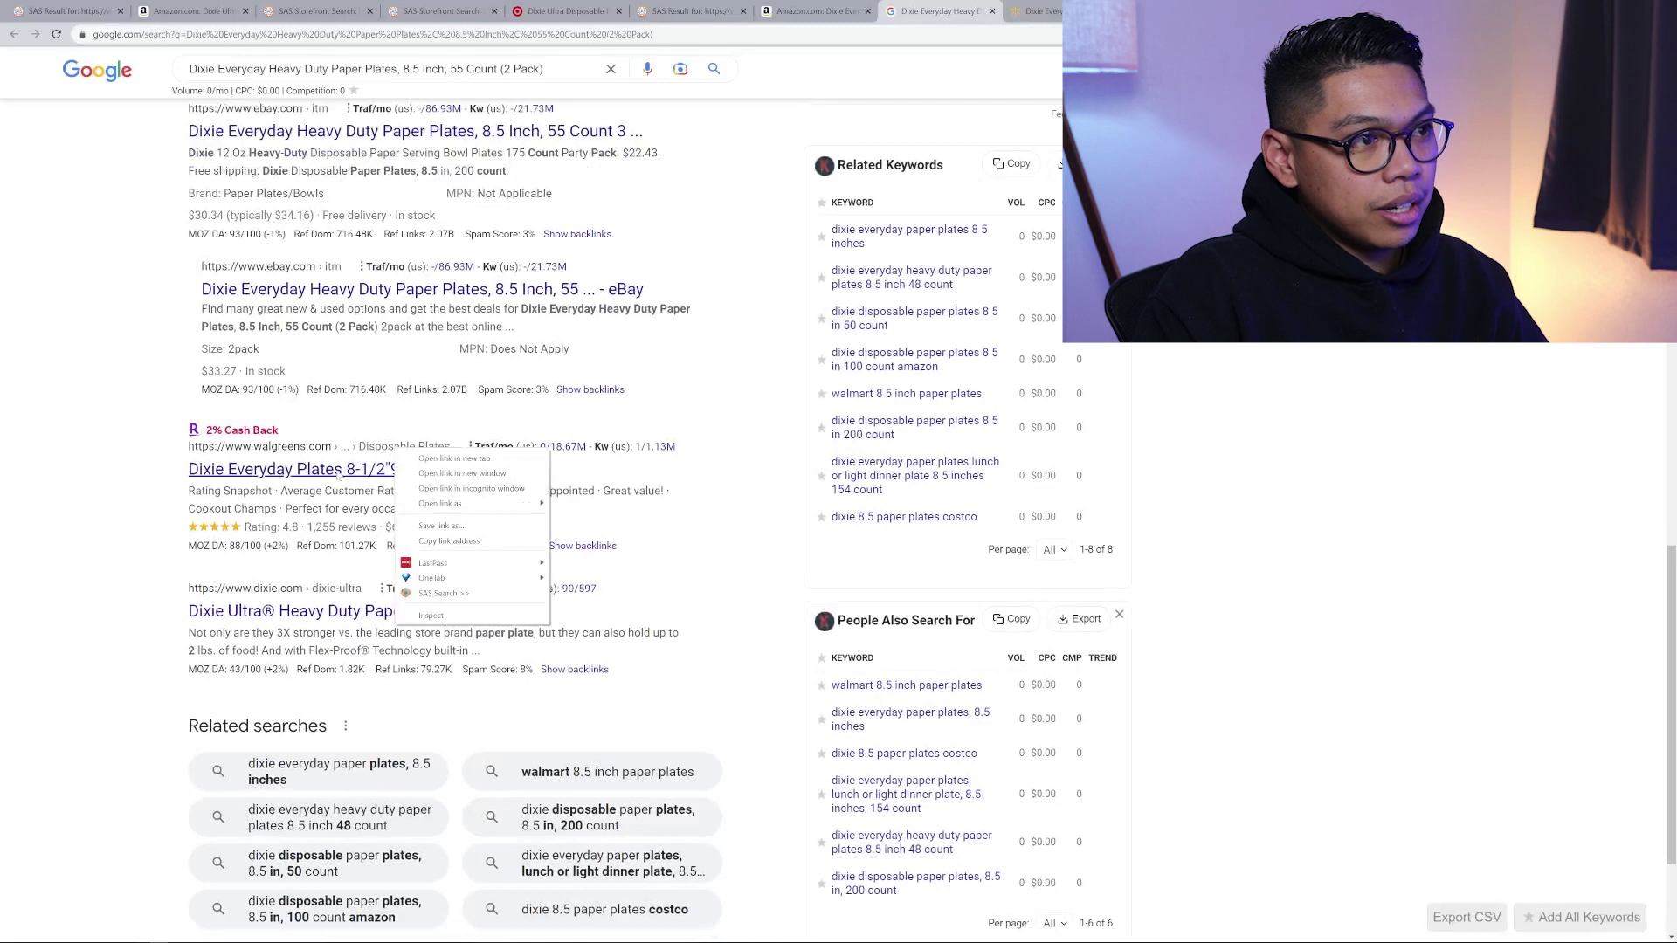
{"action": "right_click", "coordinate": [336, 468]}
{"action": "left_click", "coordinate": [375, 482]}
{"action": "scroll", "coordinate": [532, 332], "scroll_direction": "down", "scroll_amount": 2}
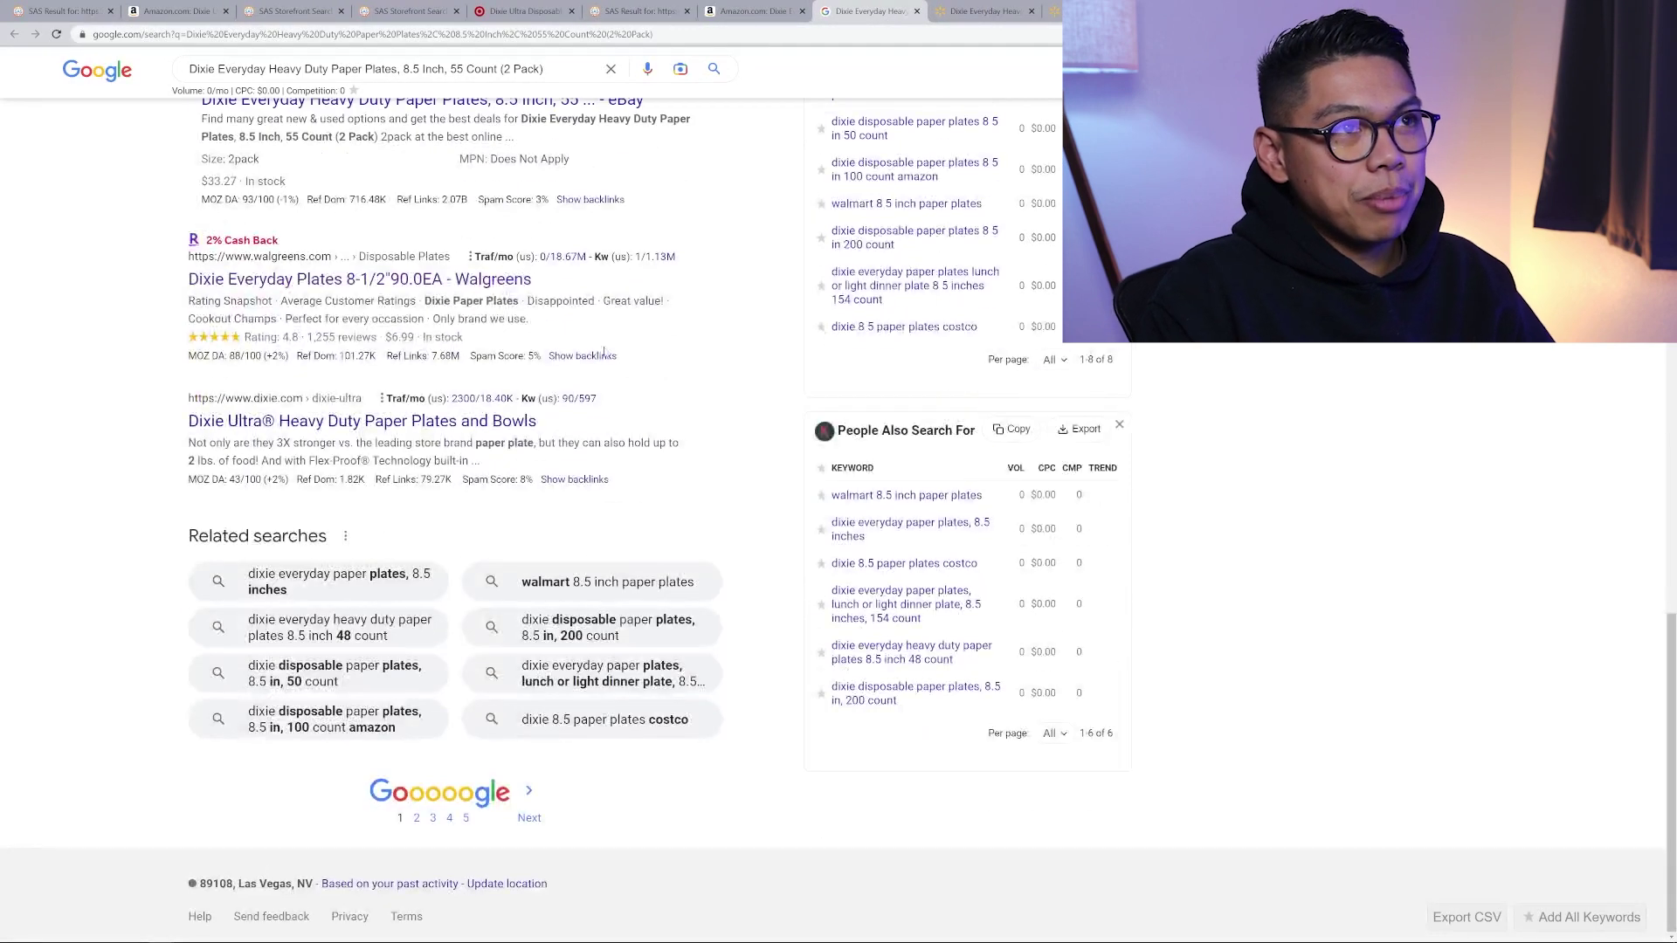
{"action": "left_click", "coordinate": [940, 9]}
{"action": "left_click", "coordinate": [731, 11]}
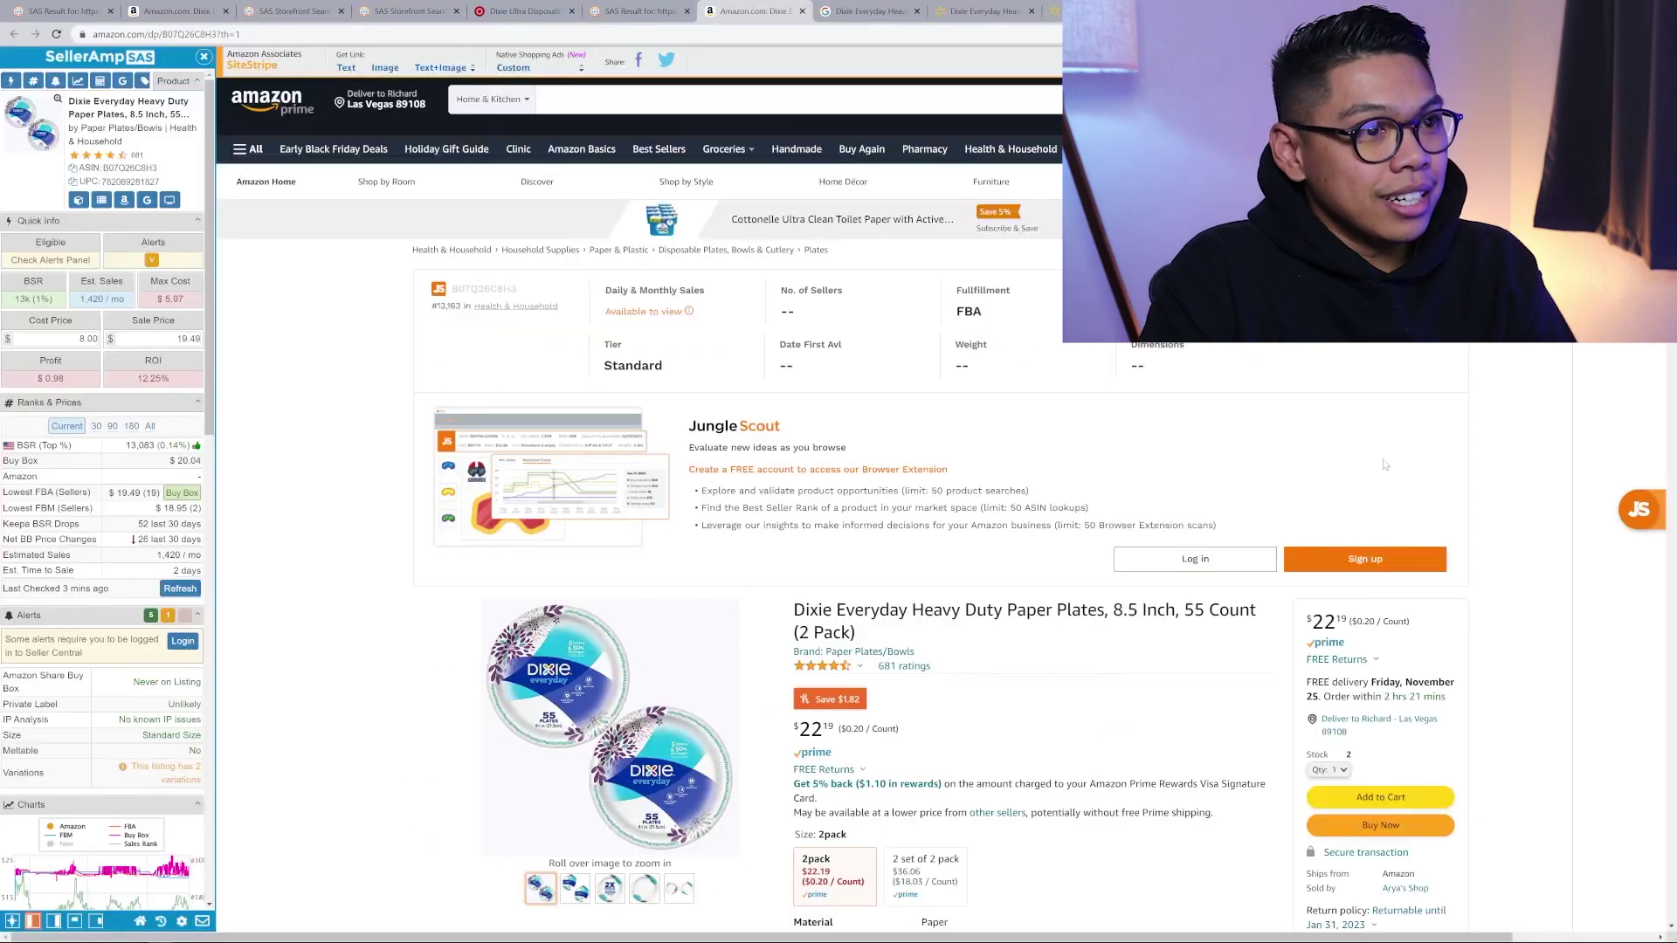
- Expand SellerAmp's offers list to 23 sellers, then view the $40.98 Walmart 2-pack listing
{"action": "scroll", "coordinate": [1384, 464], "scroll_direction": "down", "scroll_amount": 3}
{"action": "scroll", "coordinate": [104, 436], "scroll_direction": "down", "scroll_amount": 10}
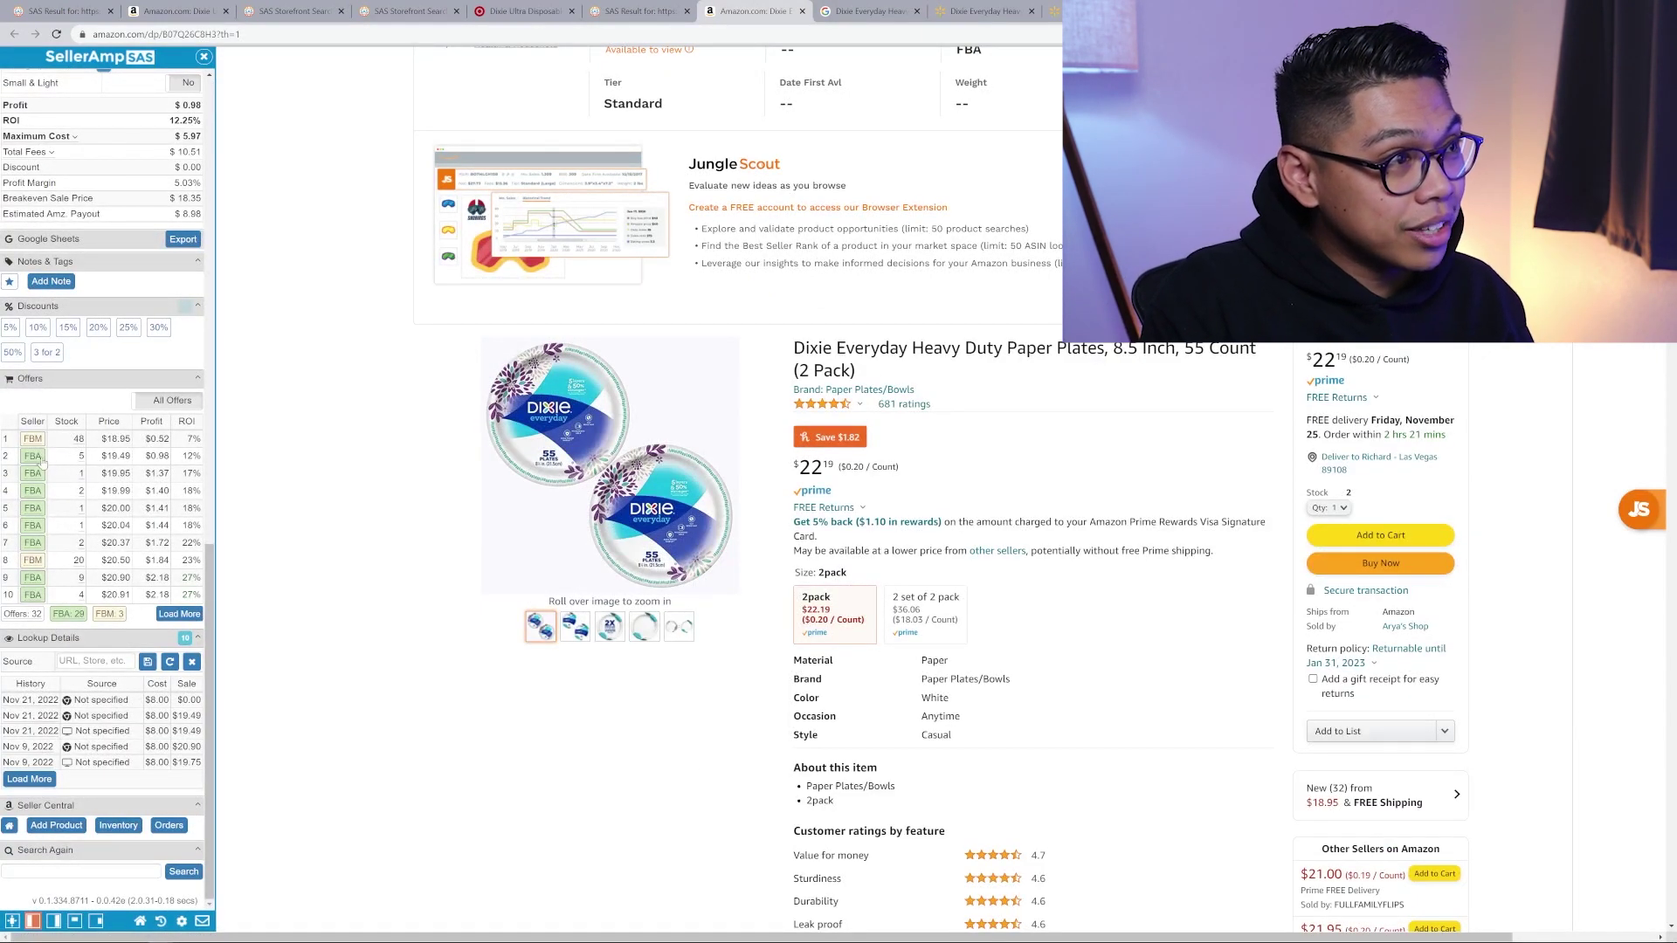
{"action": "mouse_move", "coordinate": [36, 462]}
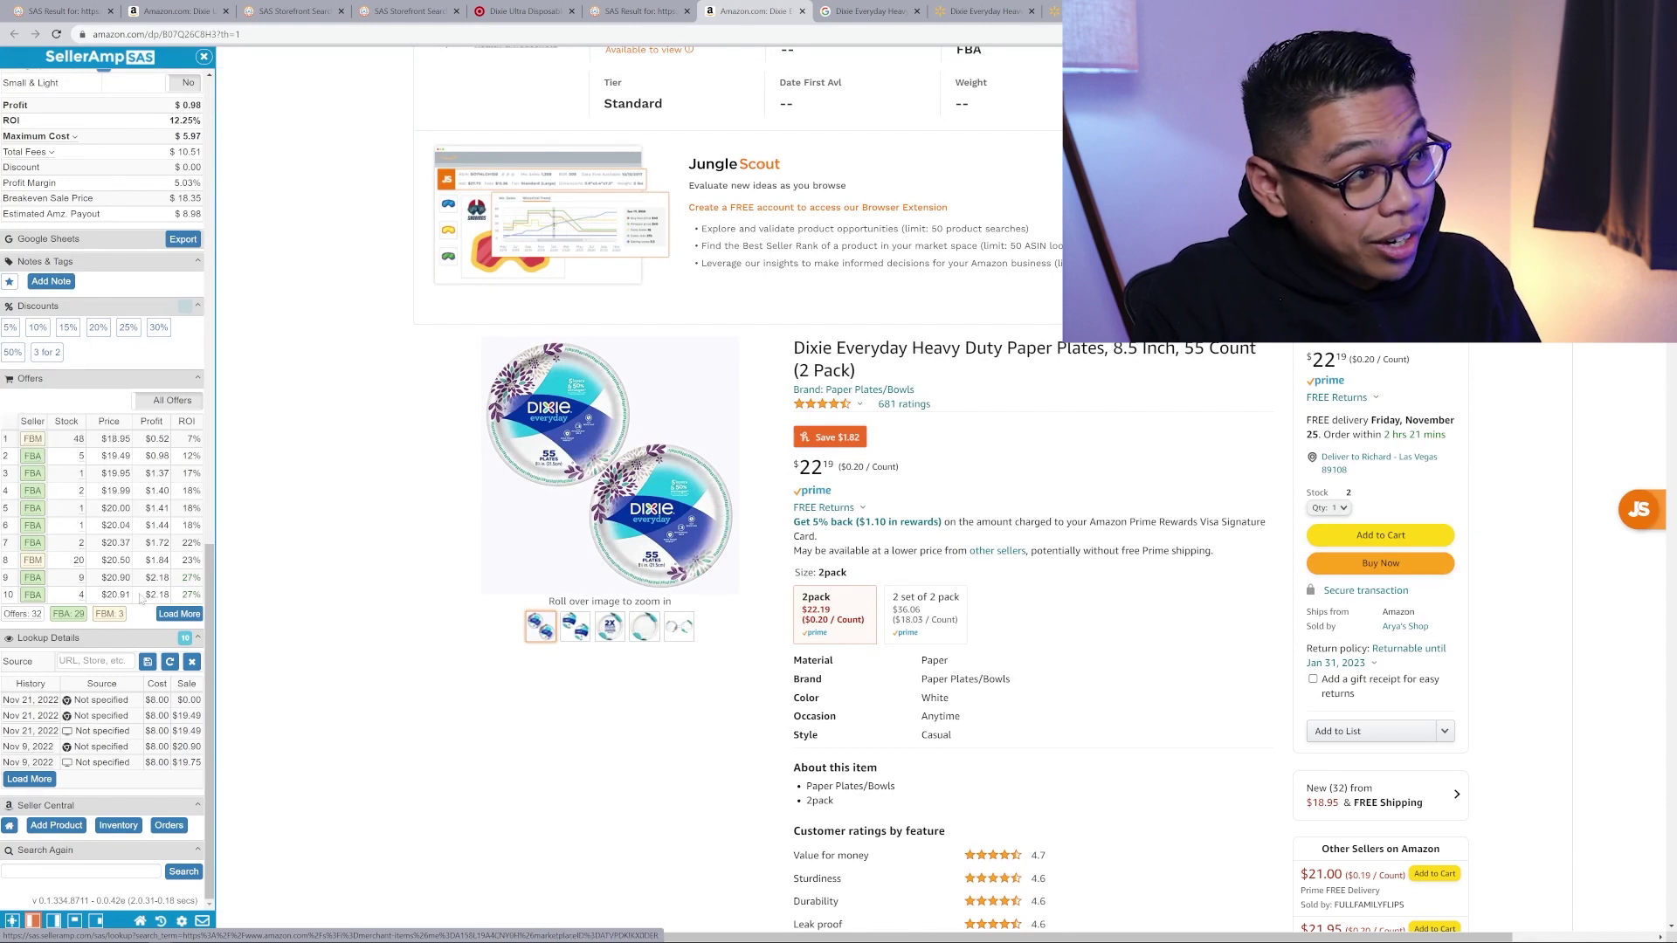
{"action": "left_click", "coordinate": [179, 614]}
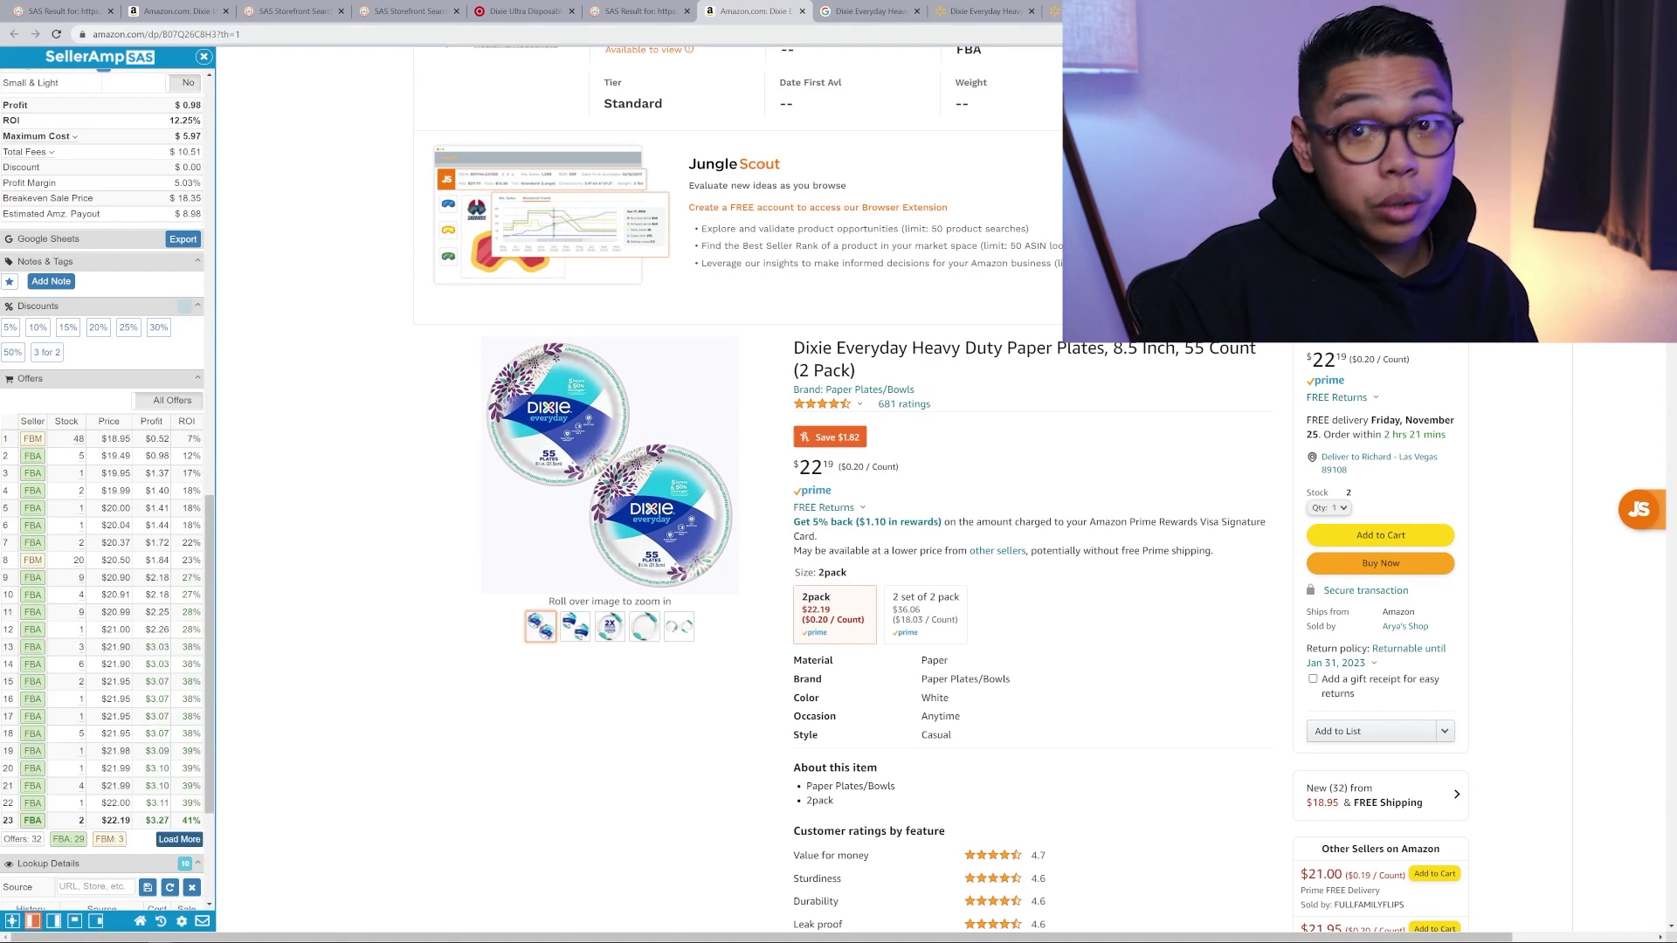
{"action": "left_click", "coordinate": [1003, 12]}
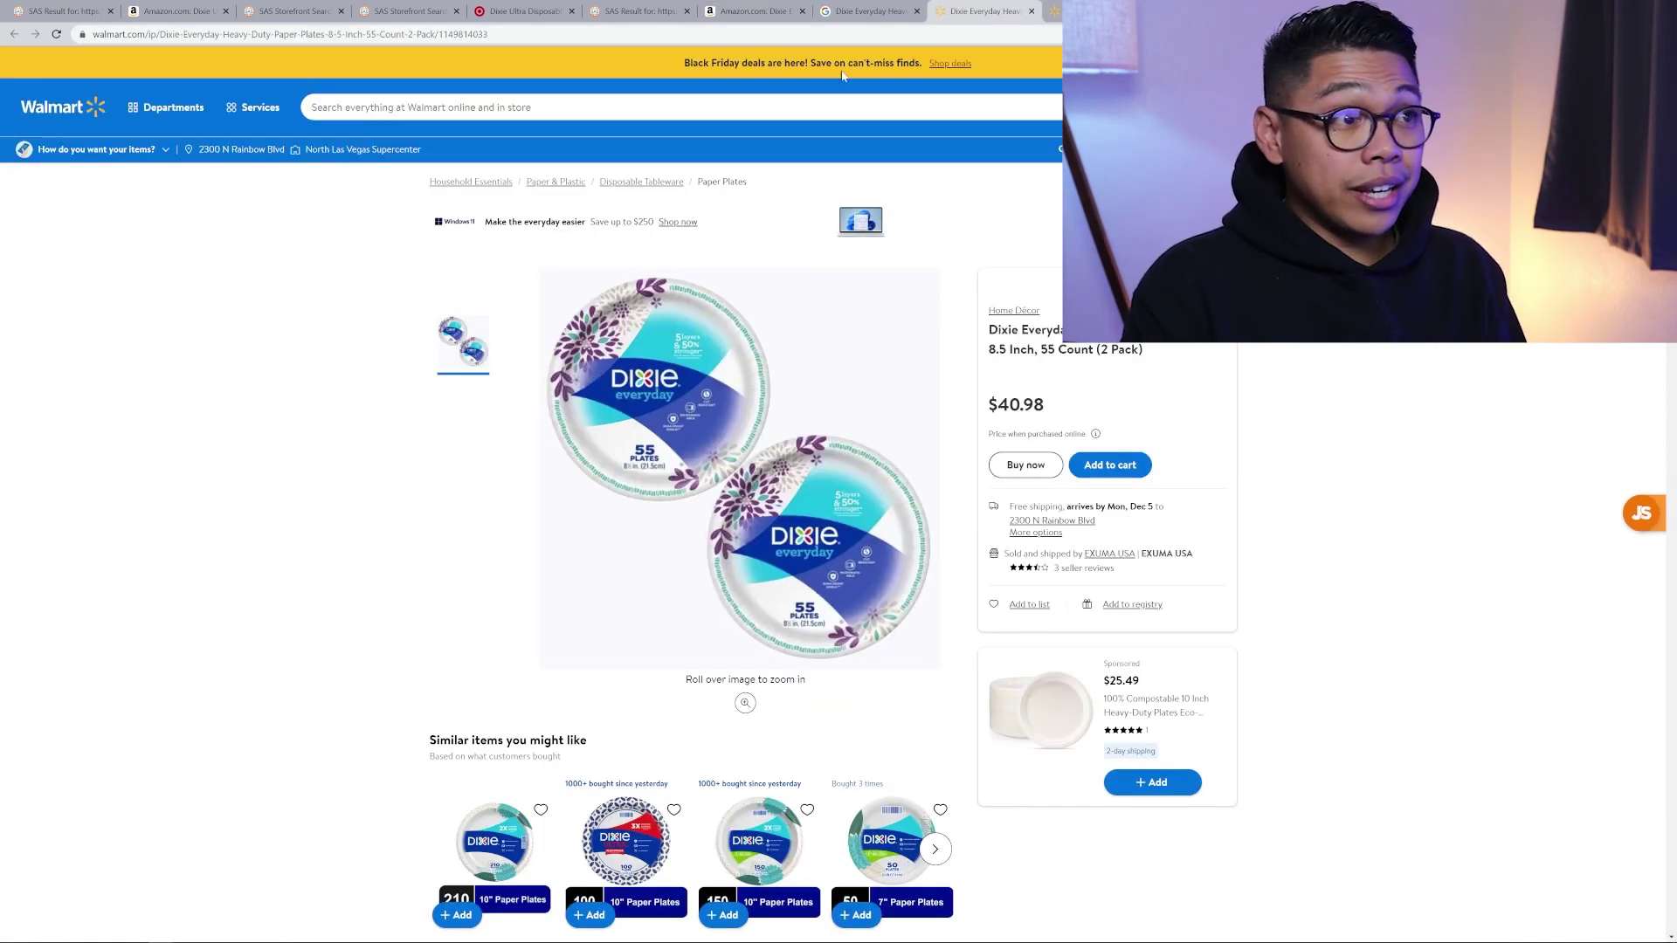
- Compare the $40.98 Walmart 2-pack listing against the $12.00 Walmart listing and Google results
{"action": "key", "text": "ctrl+Tab"}
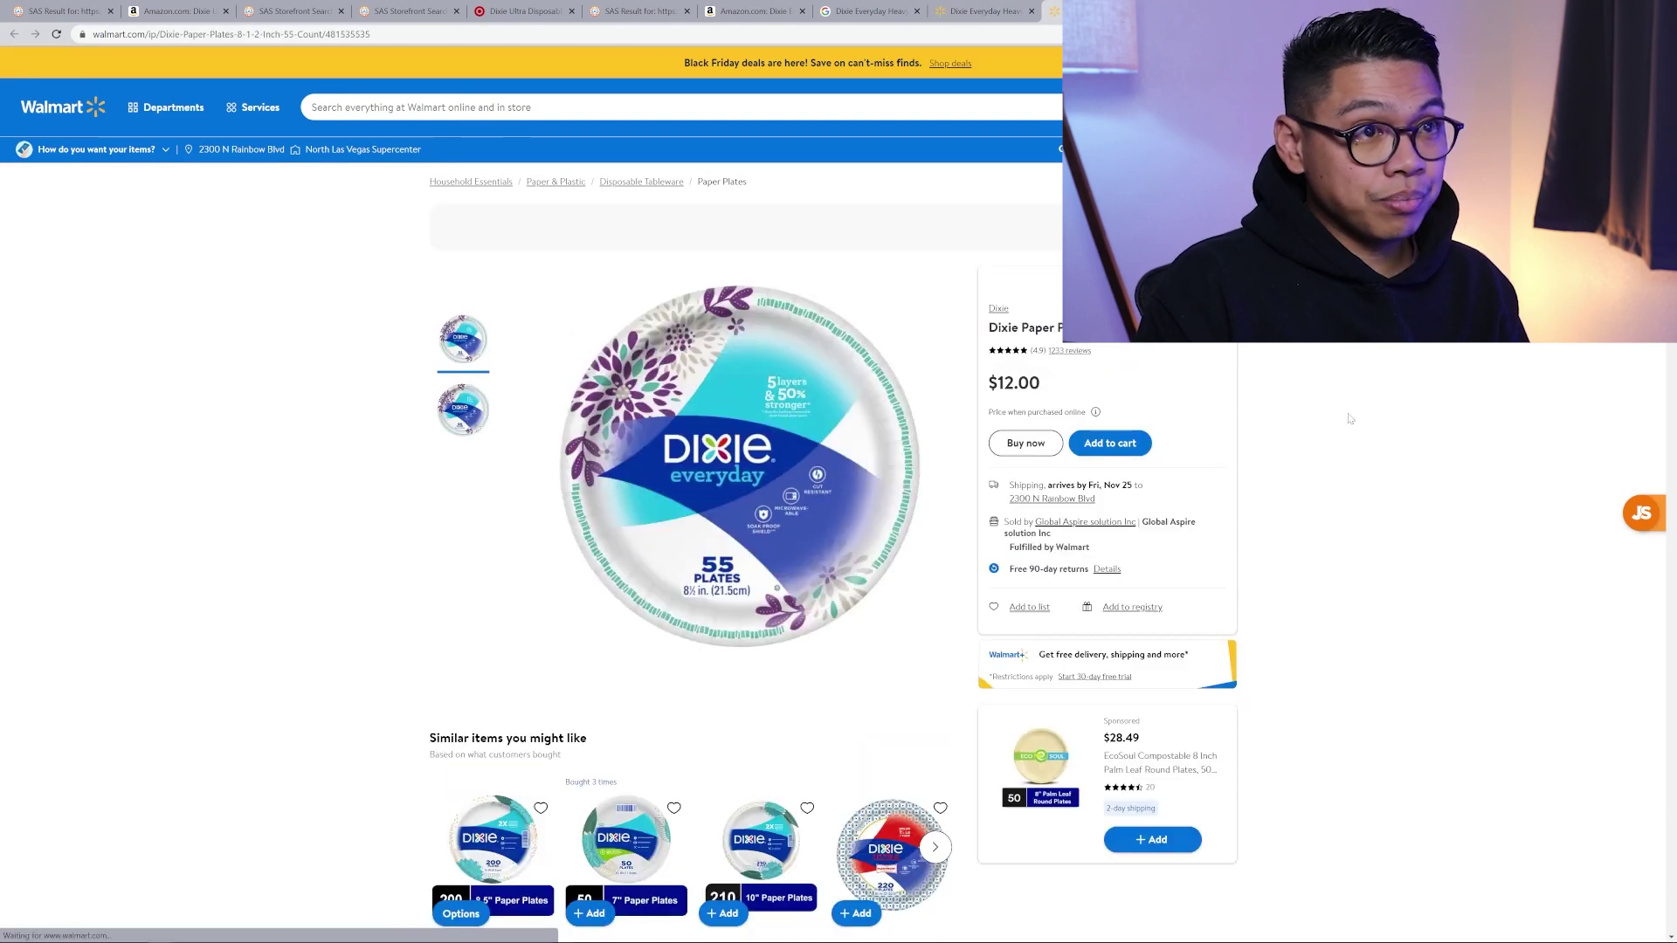
{"action": "left_click", "coordinate": [1017, 7]}
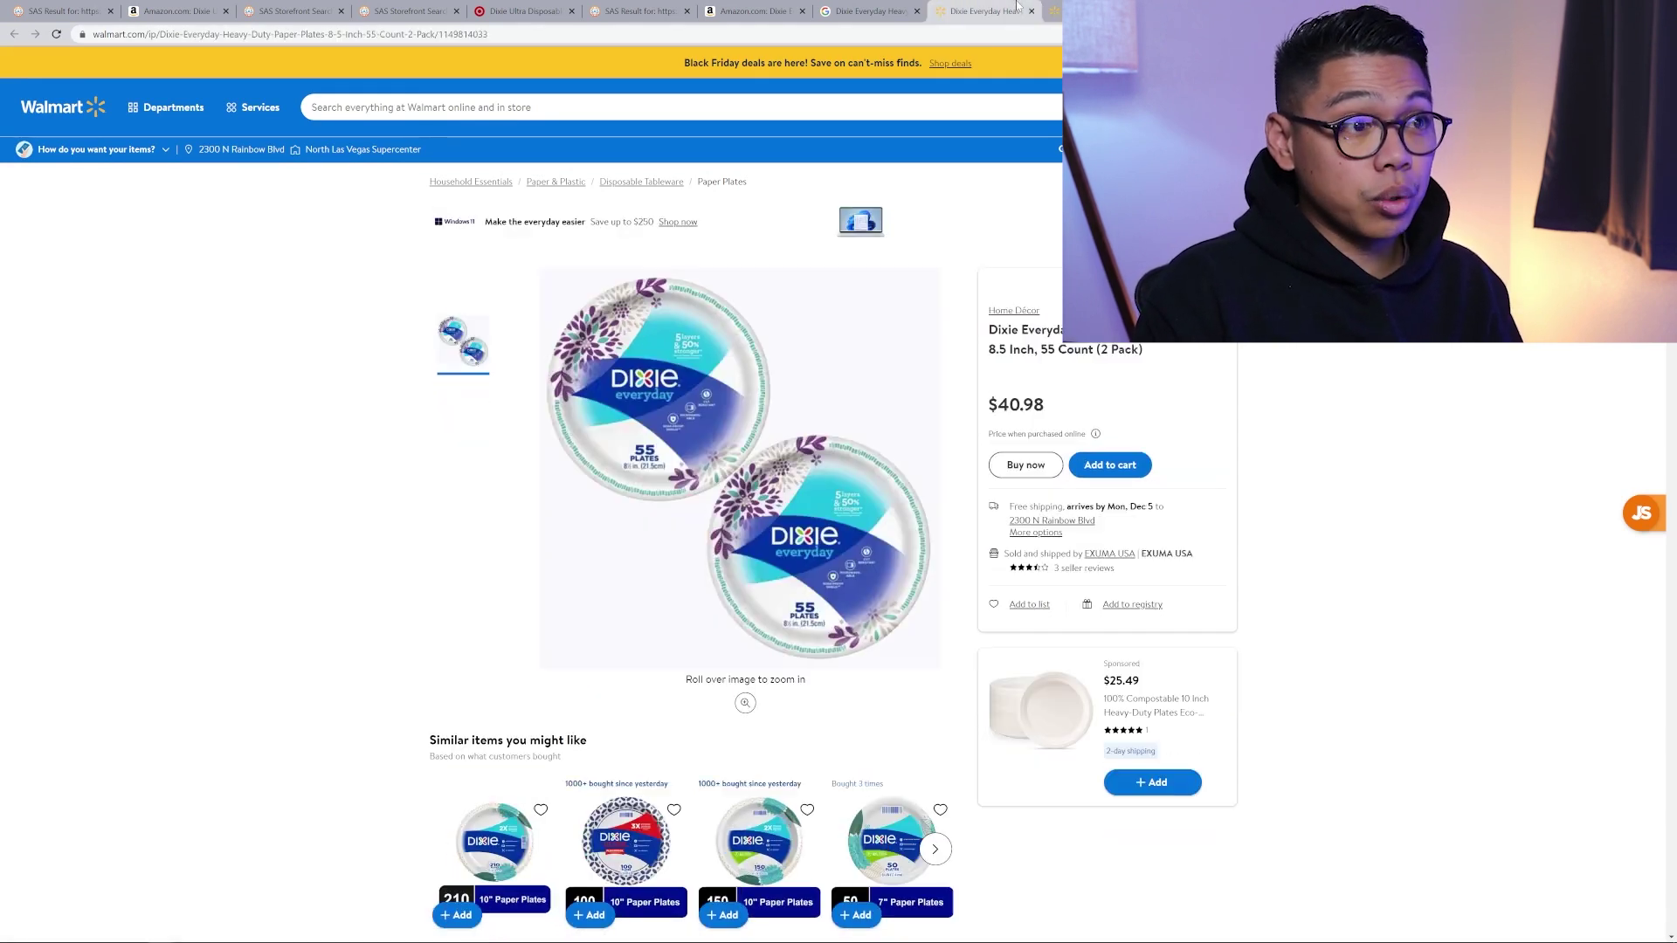
{"action": "left_click", "coordinate": [870, 7]}
{"action": "left_click", "coordinate": [940, 12]}
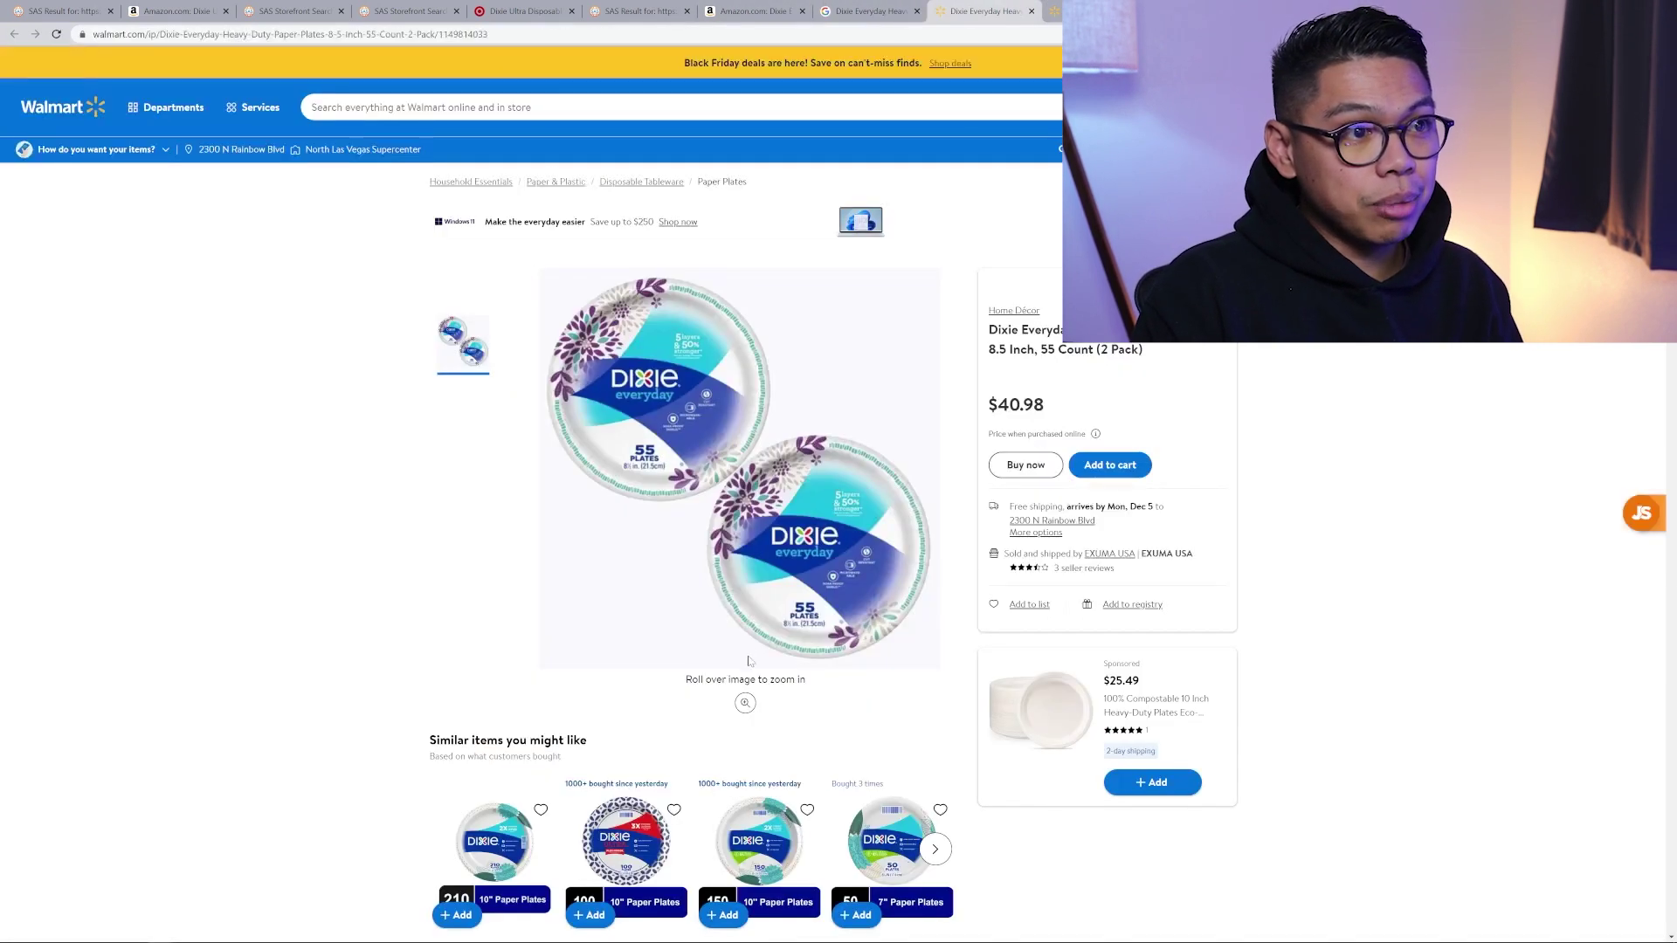
{"action": "left_click", "coordinate": [1053, 10]}
{"action": "left_click", "coordinate": [994, 7]}
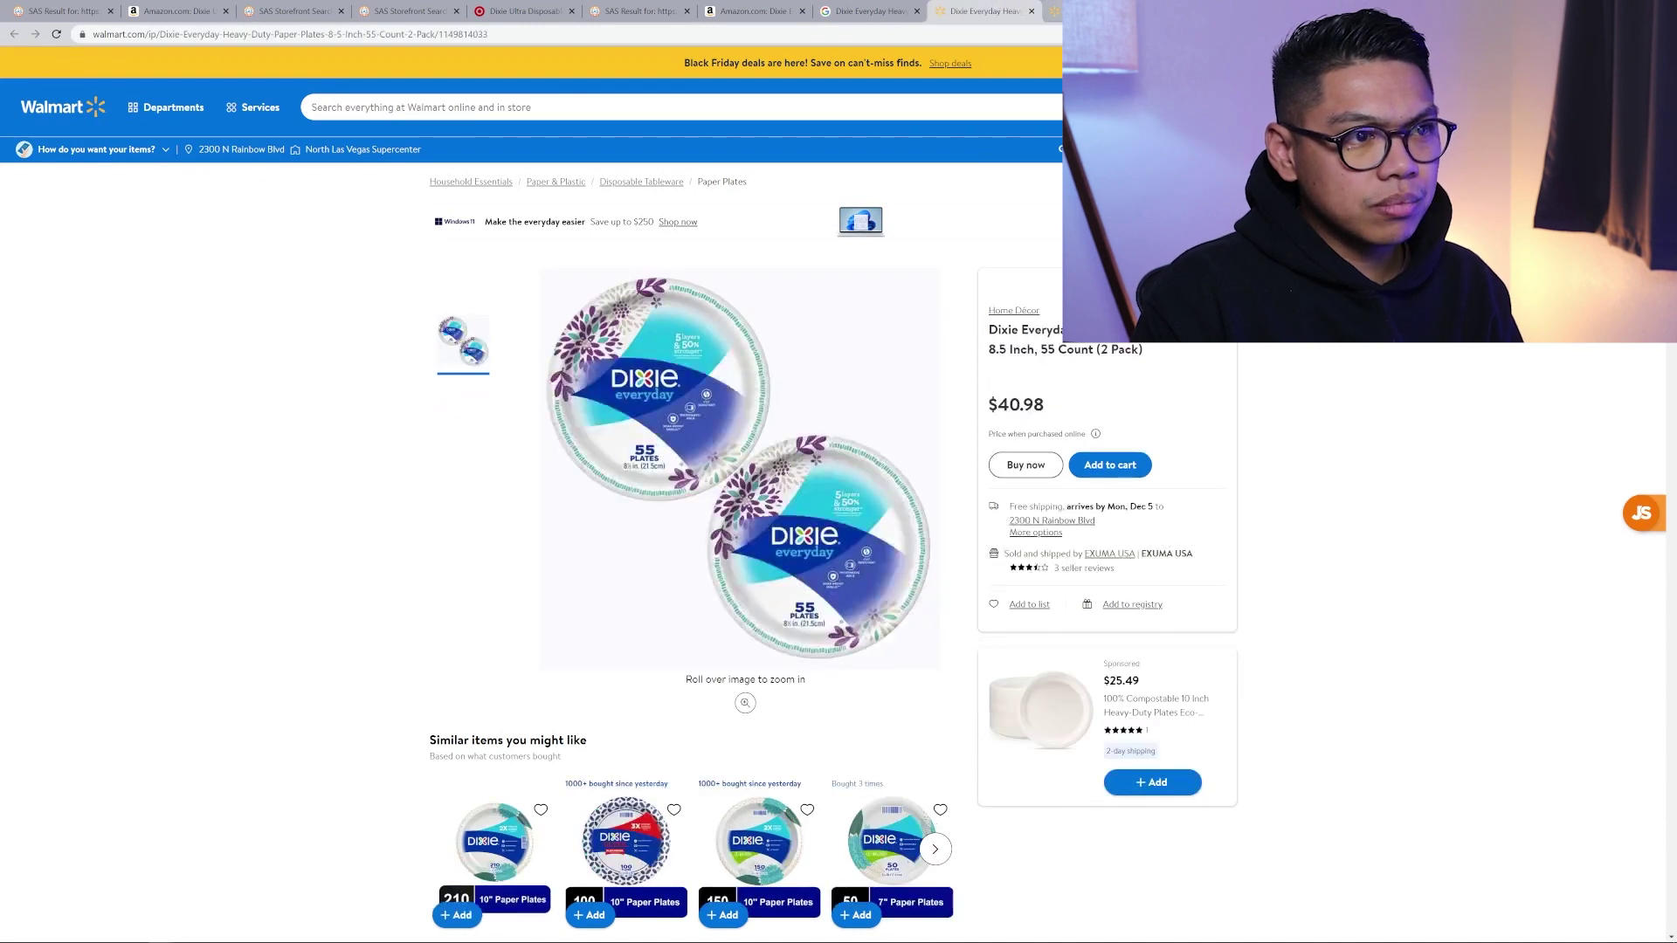
{"action": "left_click", "coordinate": [1053, 10]}
{"action": "left_click", "coordinate": [871, 9]}
{"action": "left_click", "coordinate": [986, 9]}
{"action": "left_click", "coordinate": [1053, 10]}
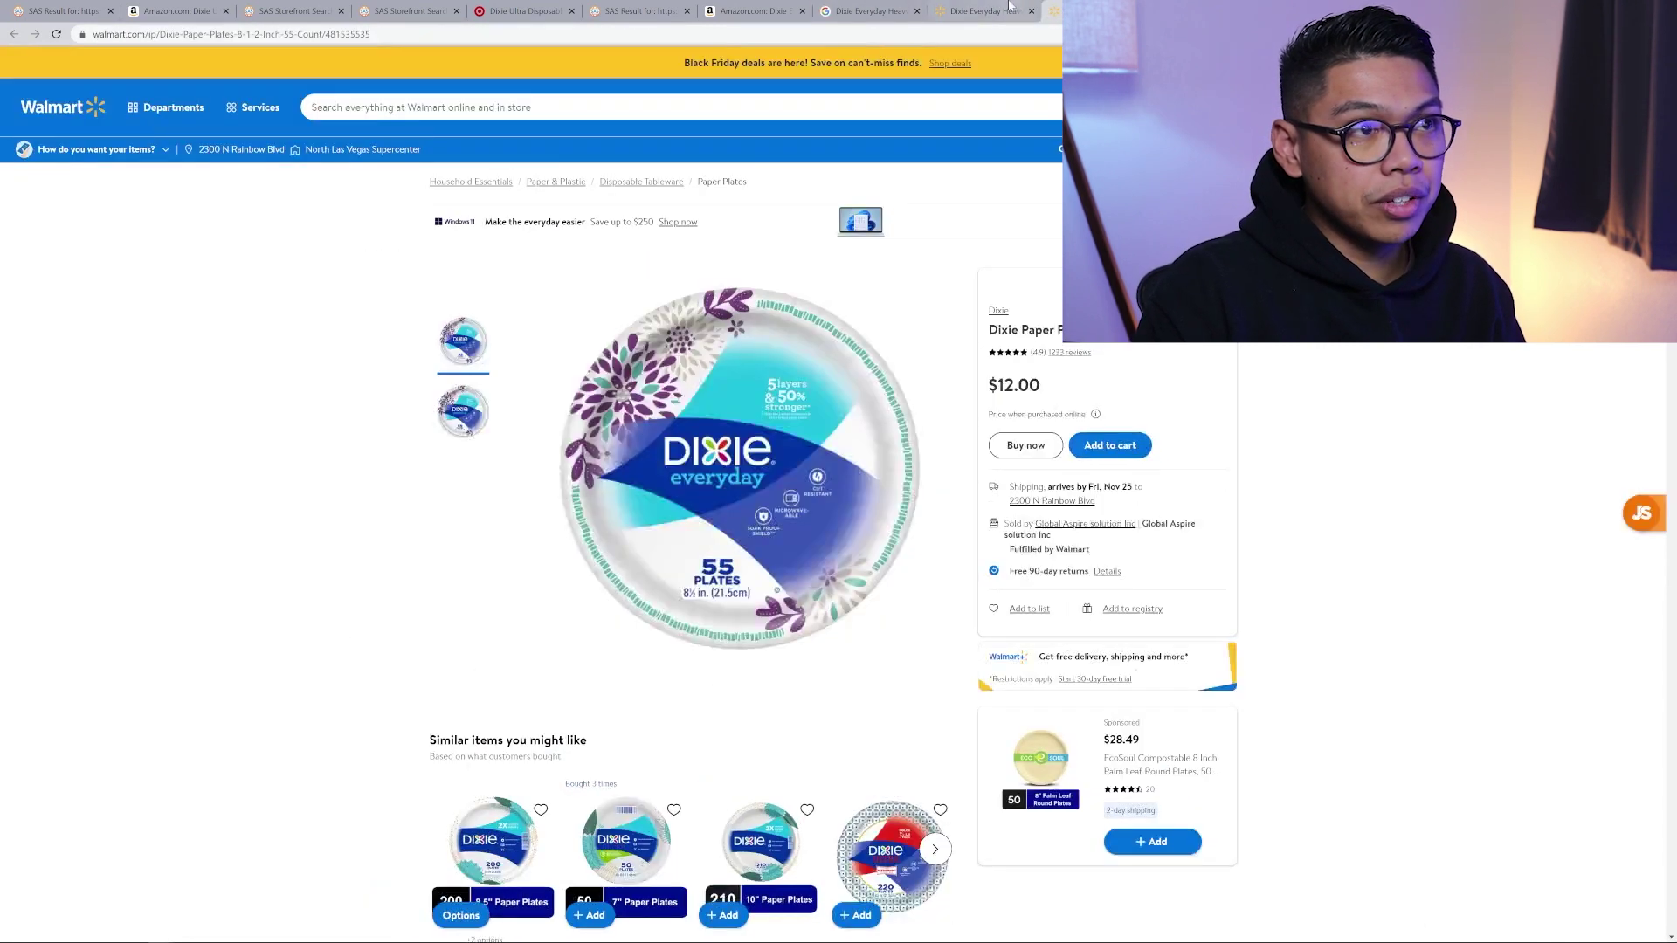
{"action": "left_click", "coordinate": [1009, 7]}
- Check the $3.59 Target listing and return to the $22.19 Amazon listing
{"action": "left_click", "coordinate": [752, 10]}
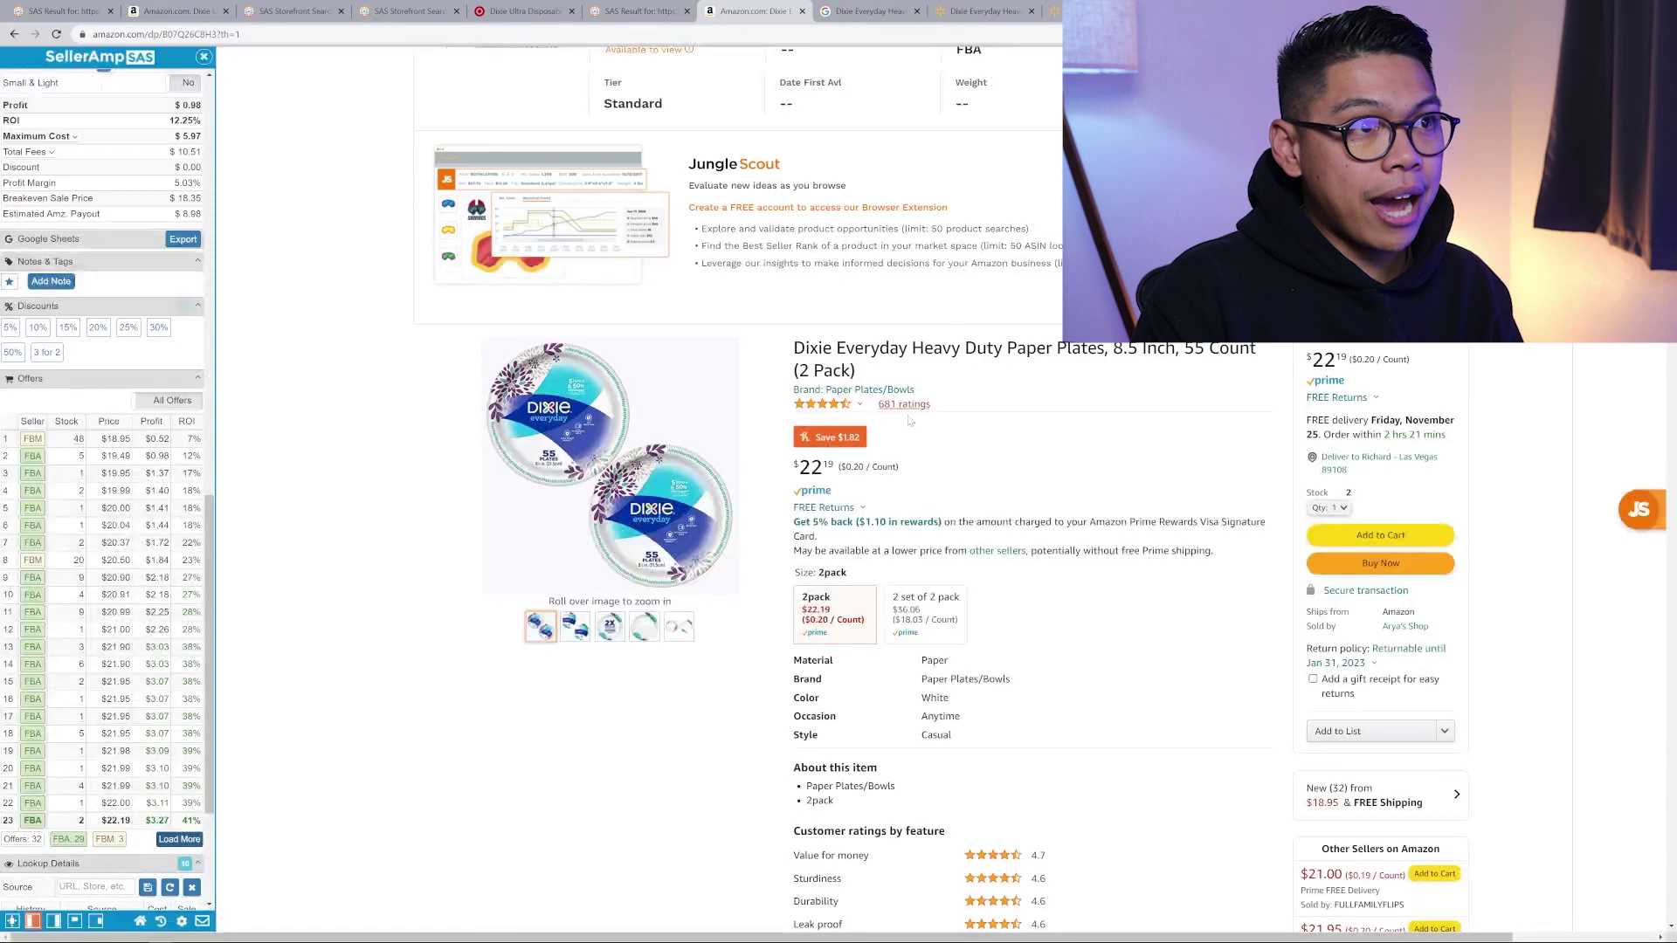
{"action": "mouse_move", "coordinate": [664, 568]}
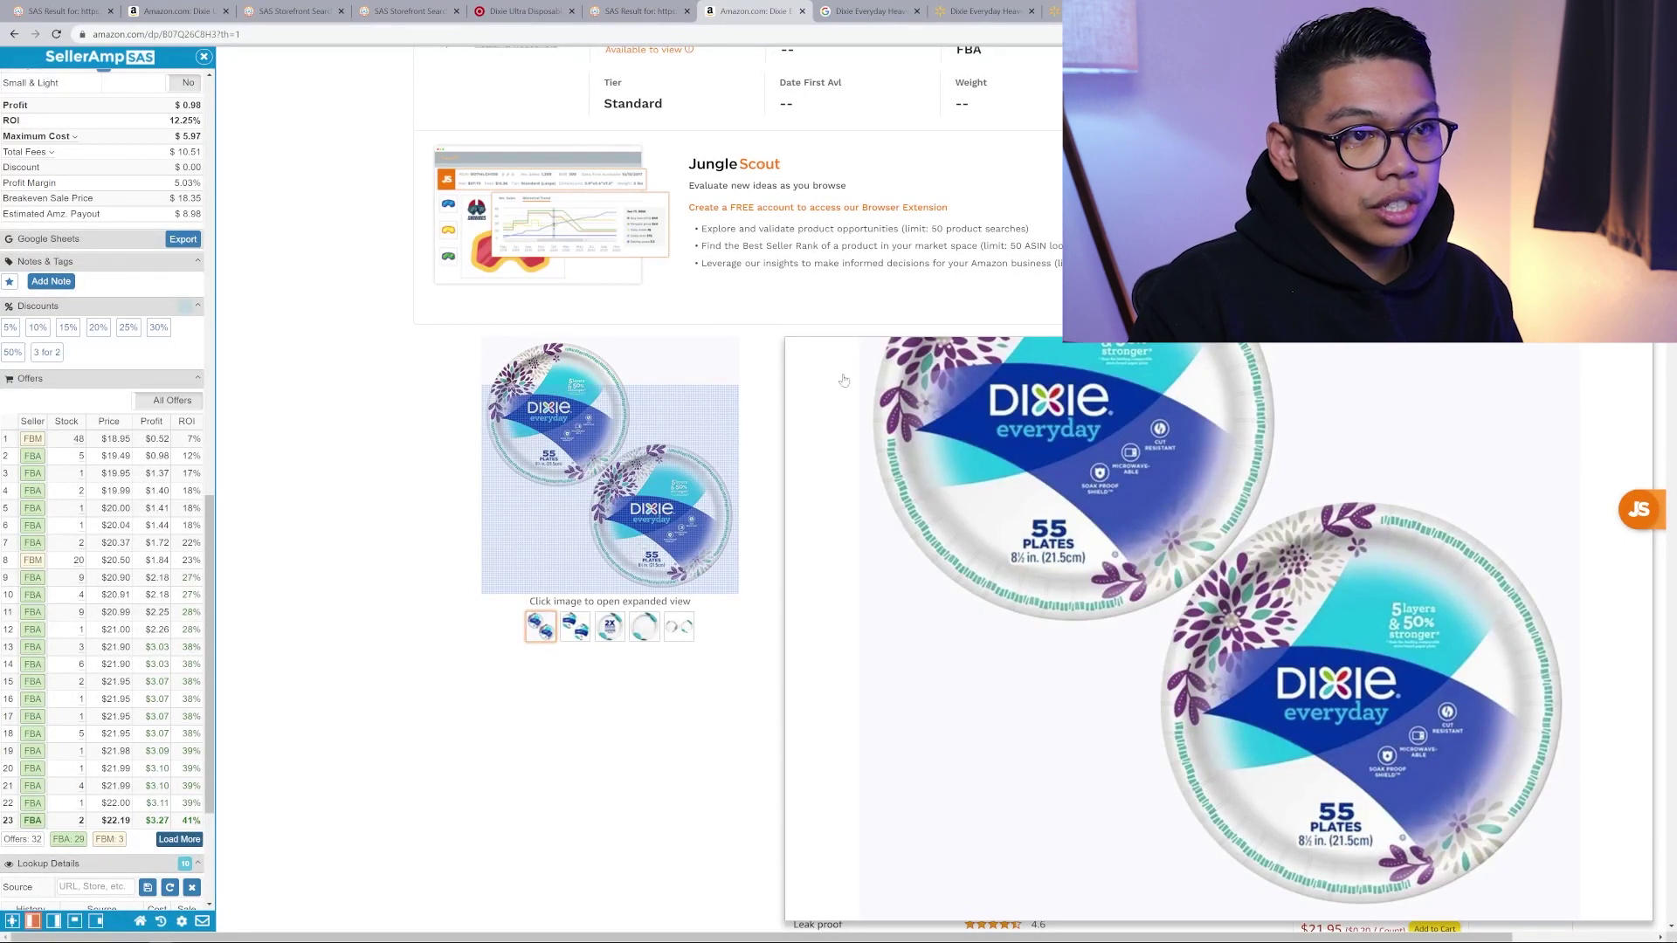
{"action": "left_click", "coordinate": [1053, 11]}
{"action": "left_click", "coordinate": [1126, 10]}
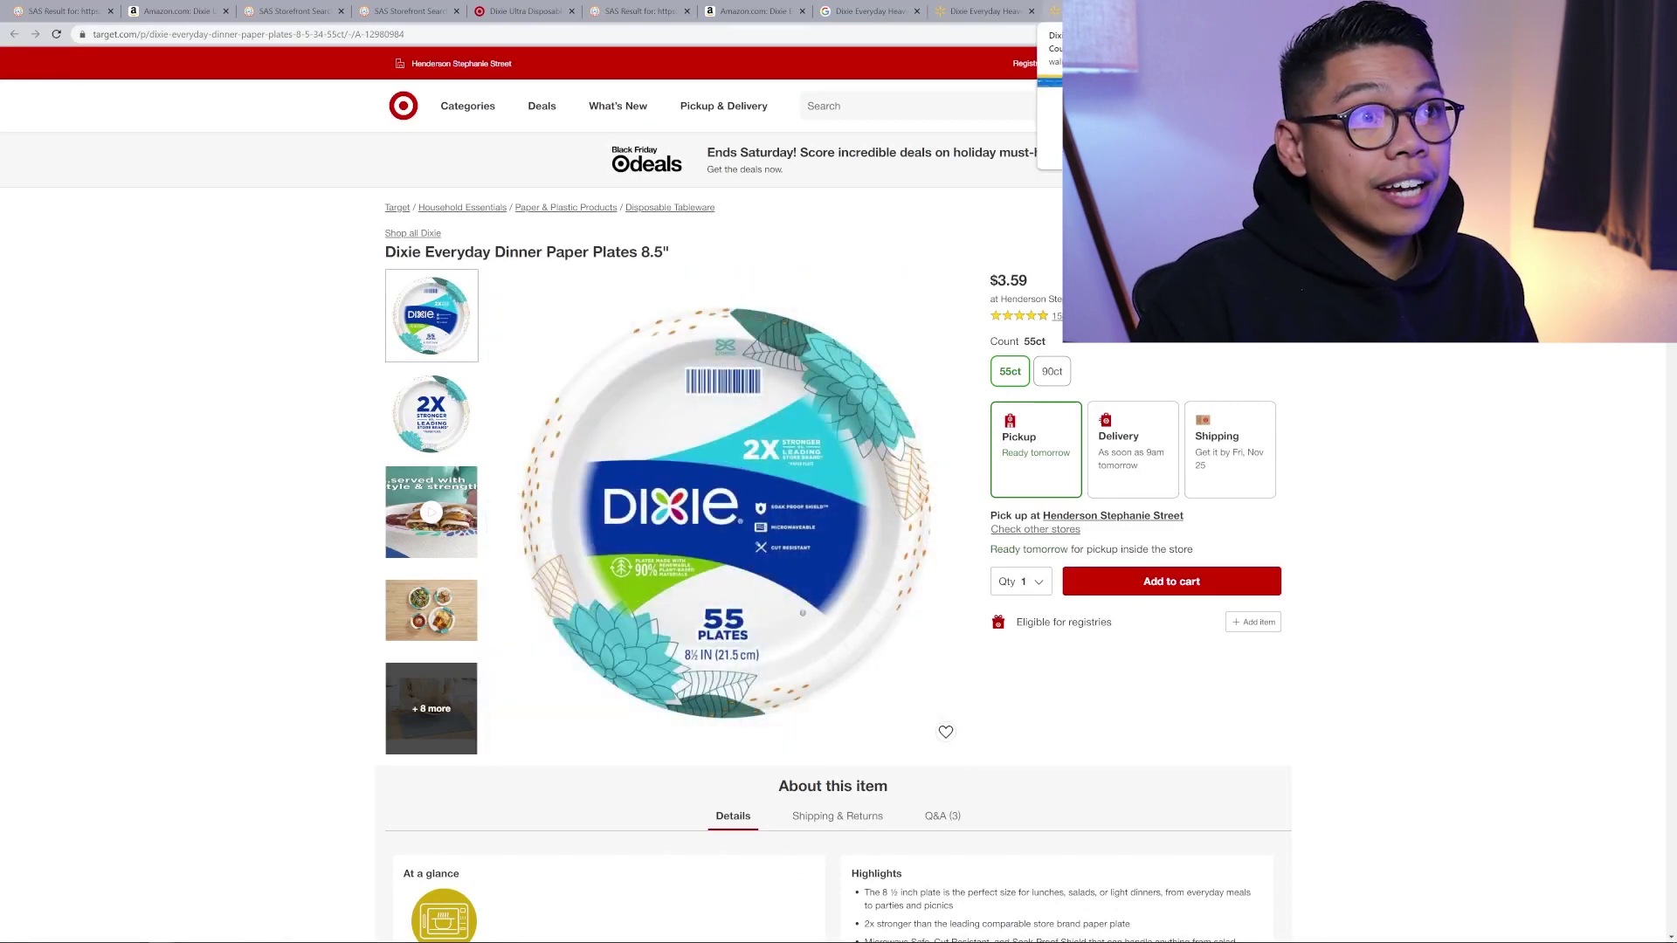
{"action": "left_click", "coordinate": [760, 11]}
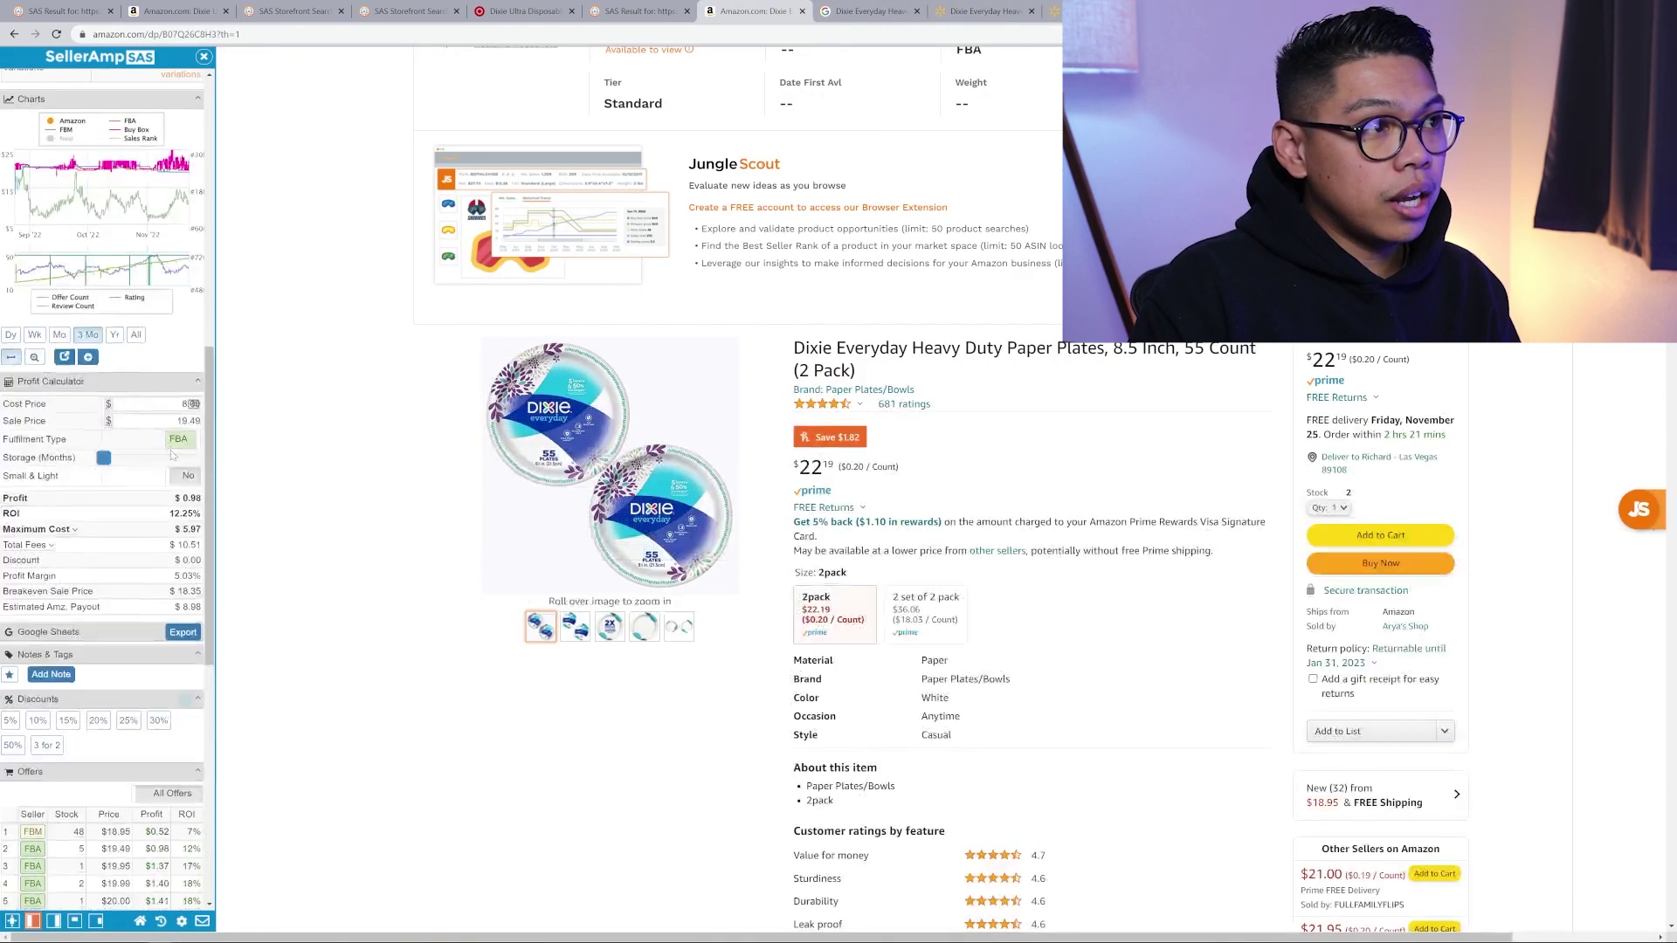
- Test a cost price of 7 in SellerAmp's calculator and zoom the page in
{"action": "scroll", "coordinate": [172, 455], "scroll_direction": "up", "scroll_amount": 8}
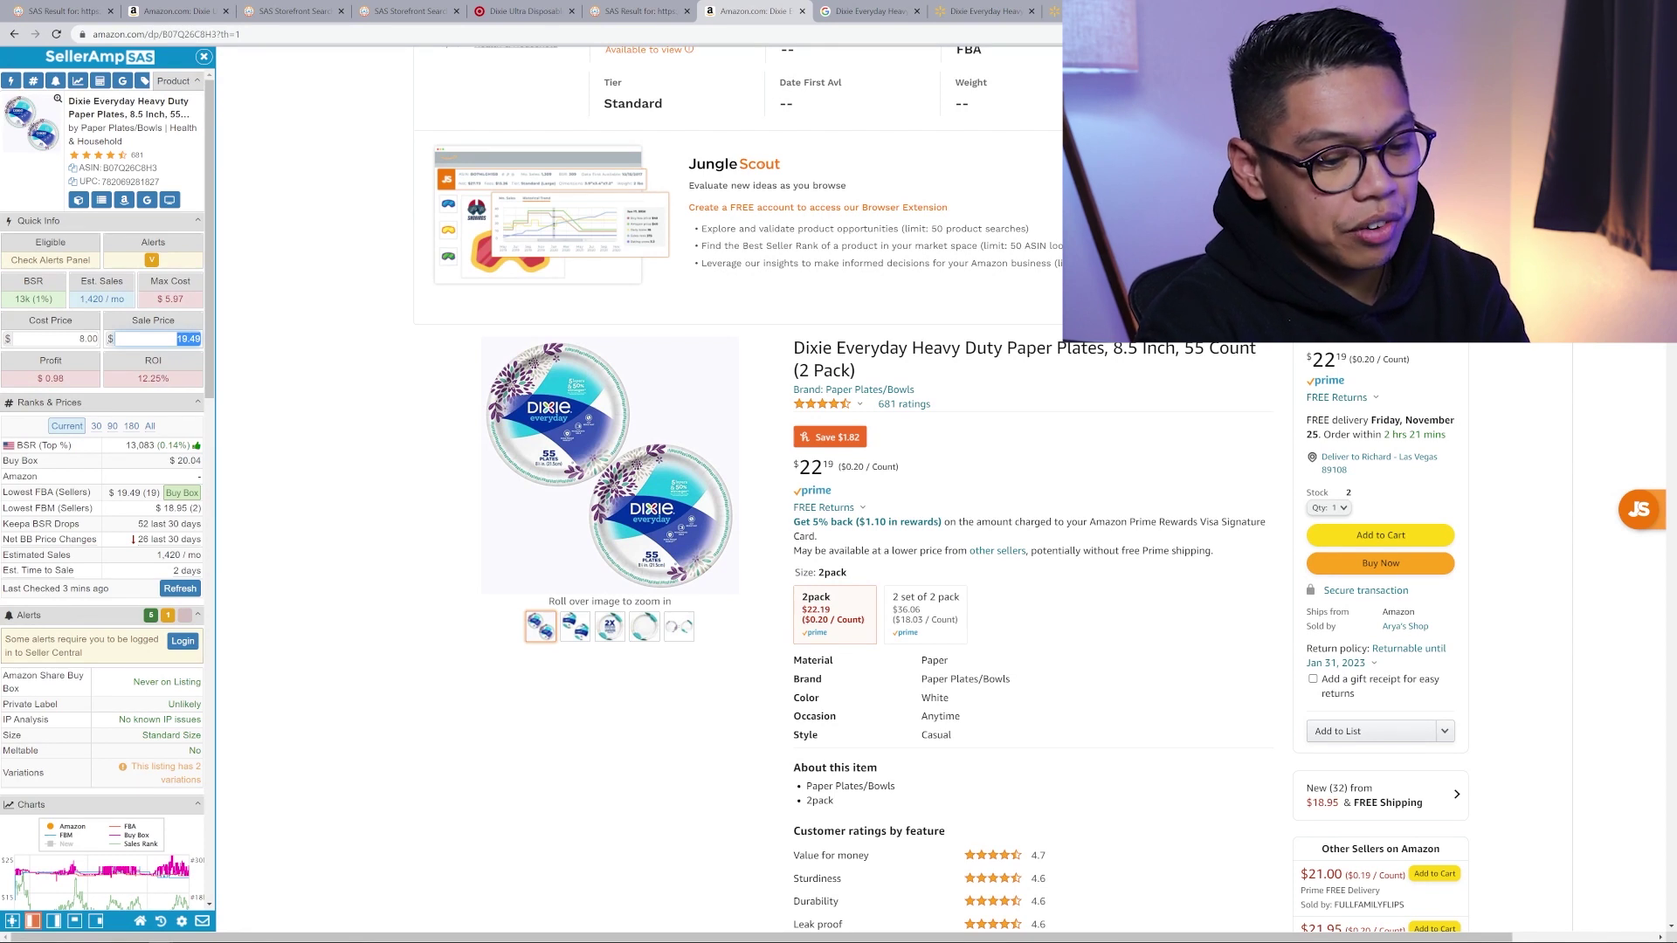
{"action": "left_click", "coordinate": [88, 338]}
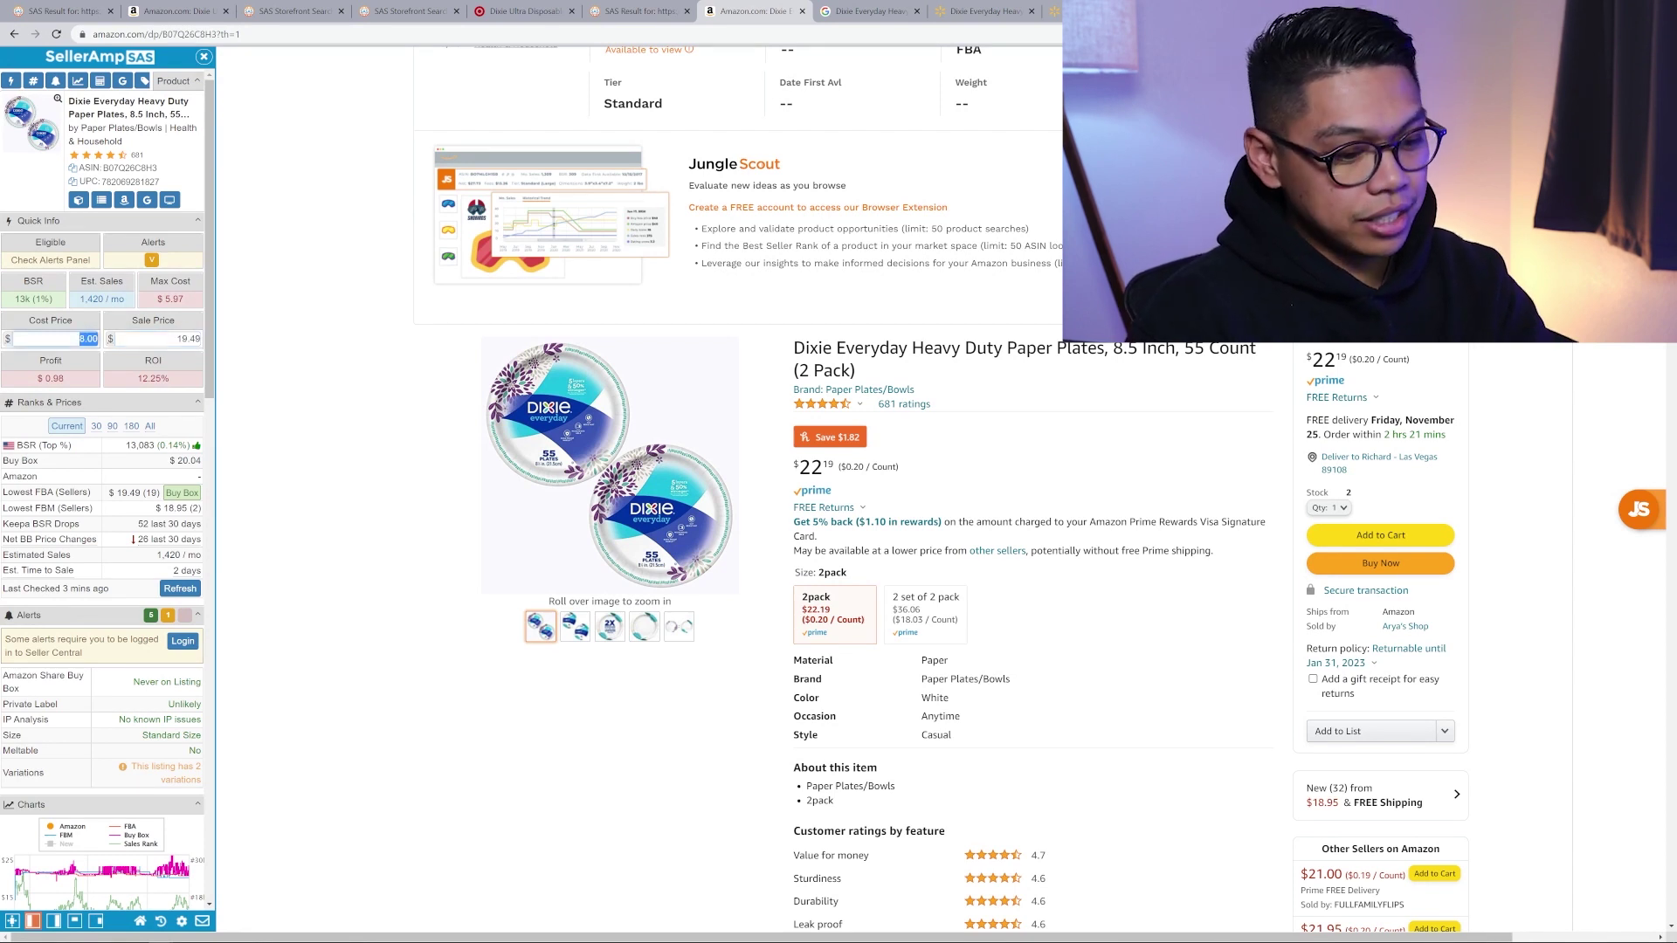
{"action": "type", "text": "7.18"}
{"action": "scroll", "coordinate": [98, 338], "scroll_direction": "down", "scroll_amount": 10}
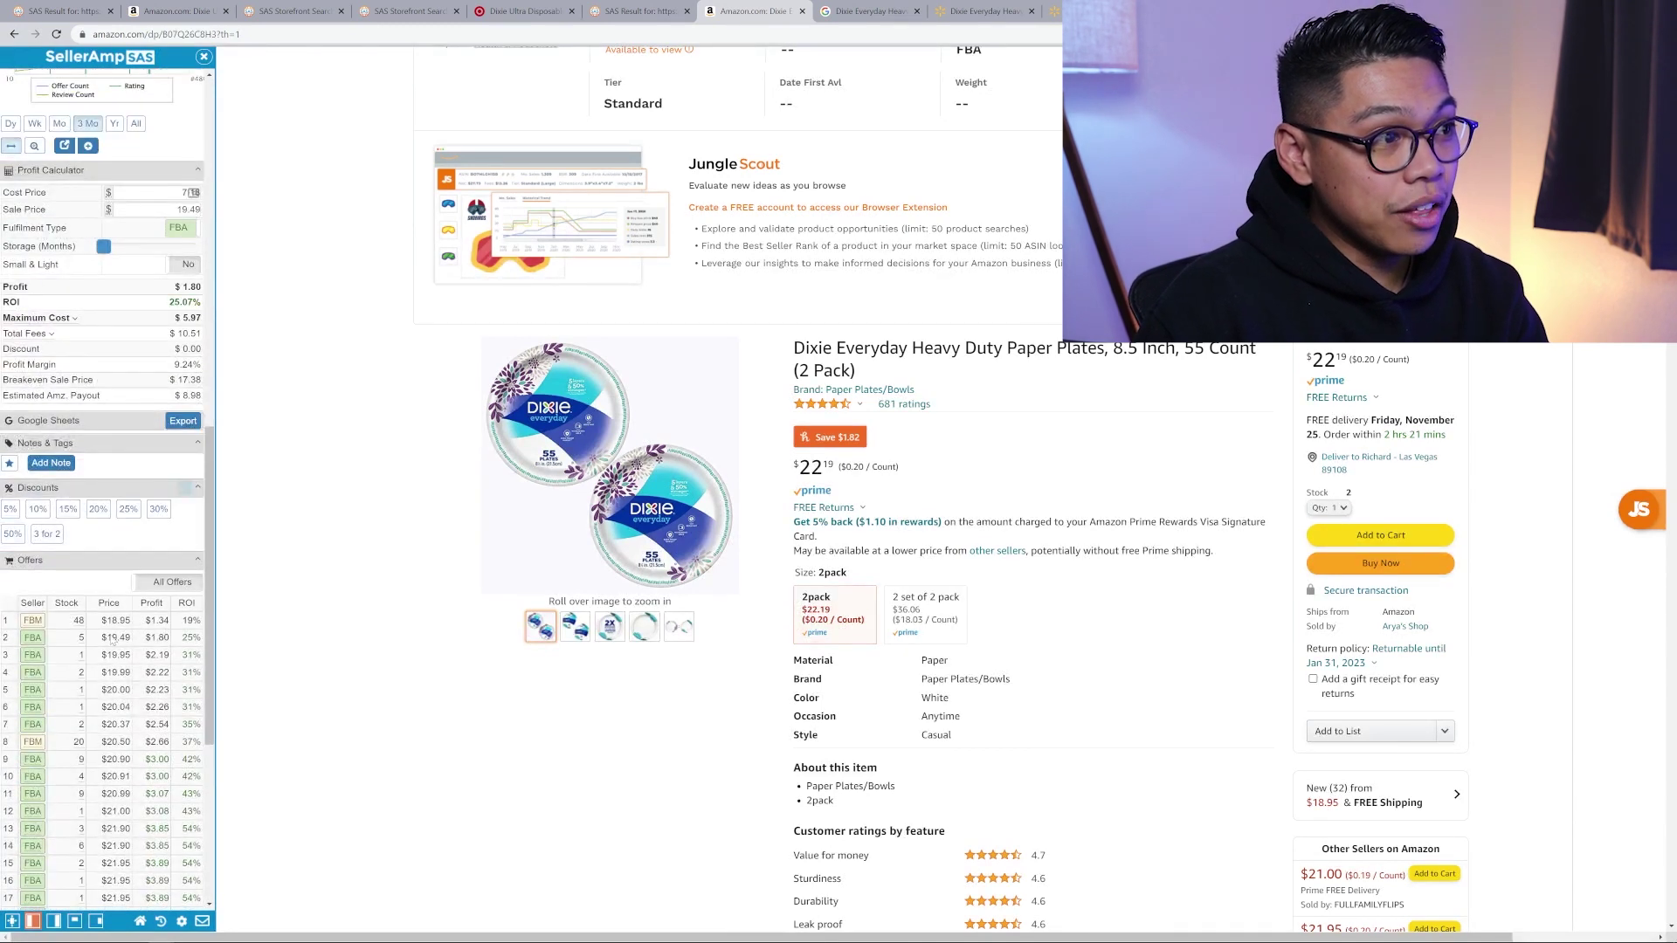
{"action": "scroll", "coordinate": [119, 664], "scroll_direction": "down", "scroll_amount": 2}
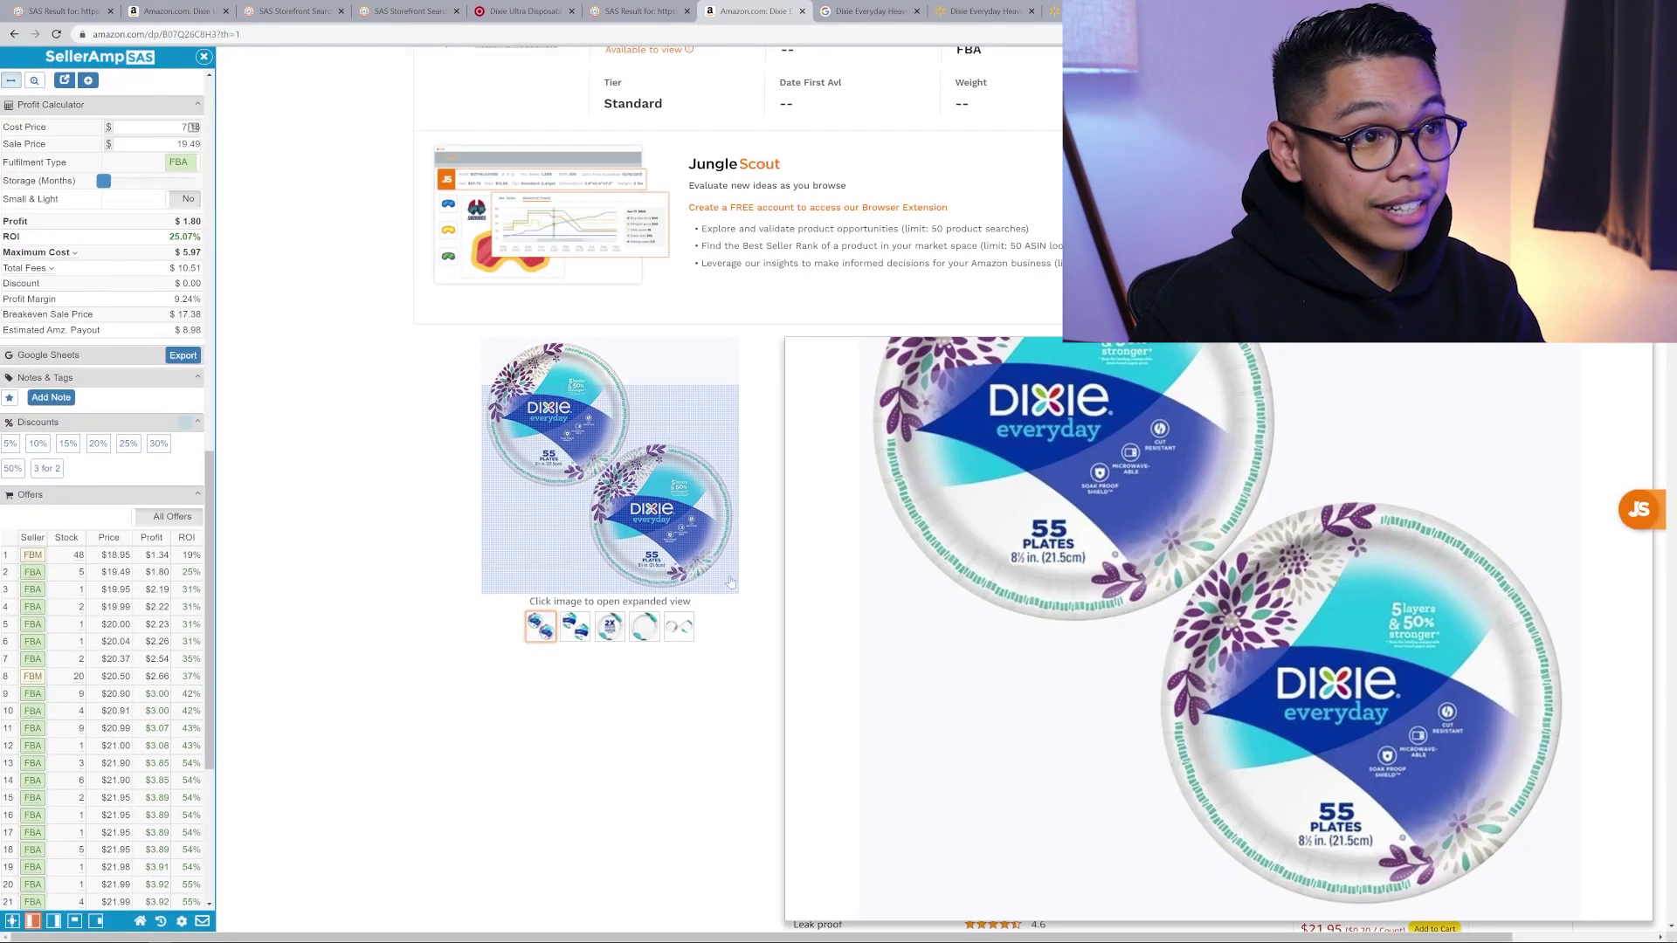
{"action": "scroll", "coordinate": [611, 463], "scroll_direction": "down", "scroll_amount": 5}
{"action": "scroll", "coordinate": [109, 300], "scroll_direction": "up", "scroll_amount": 12}
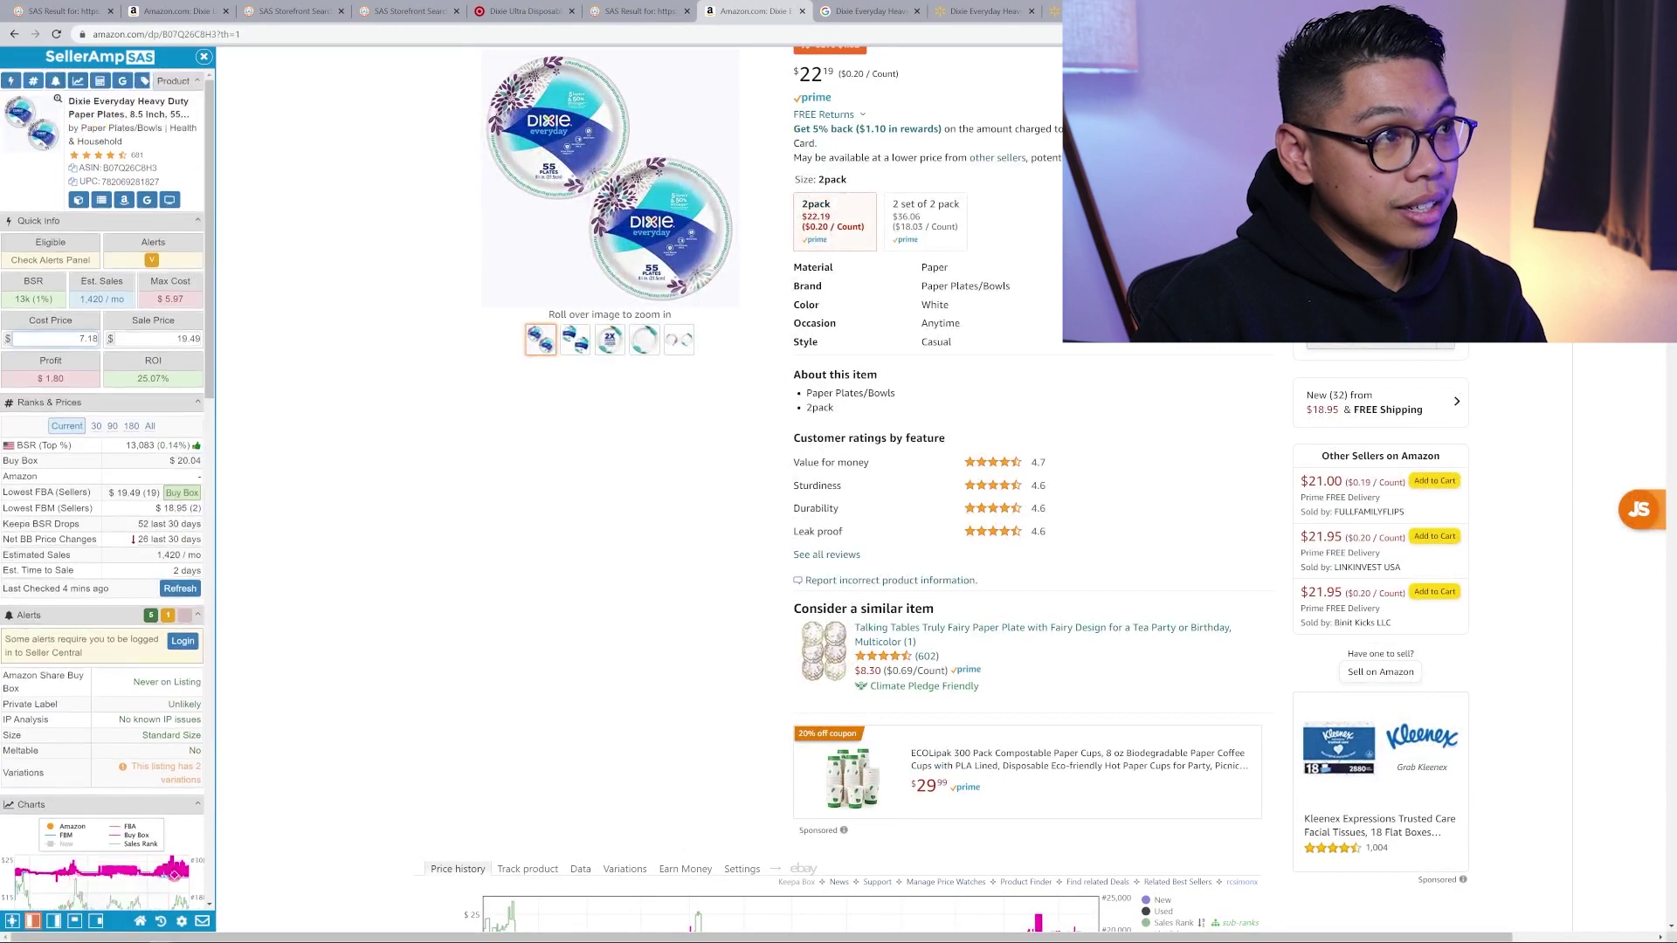
{"action": "key", "text": "ctrl+plus"}
{"action": "key", "text": "ctrl+plus"}
{"action": "key", "text": "ctrl+plus"}
{"action": "key", "text": "Tab"}
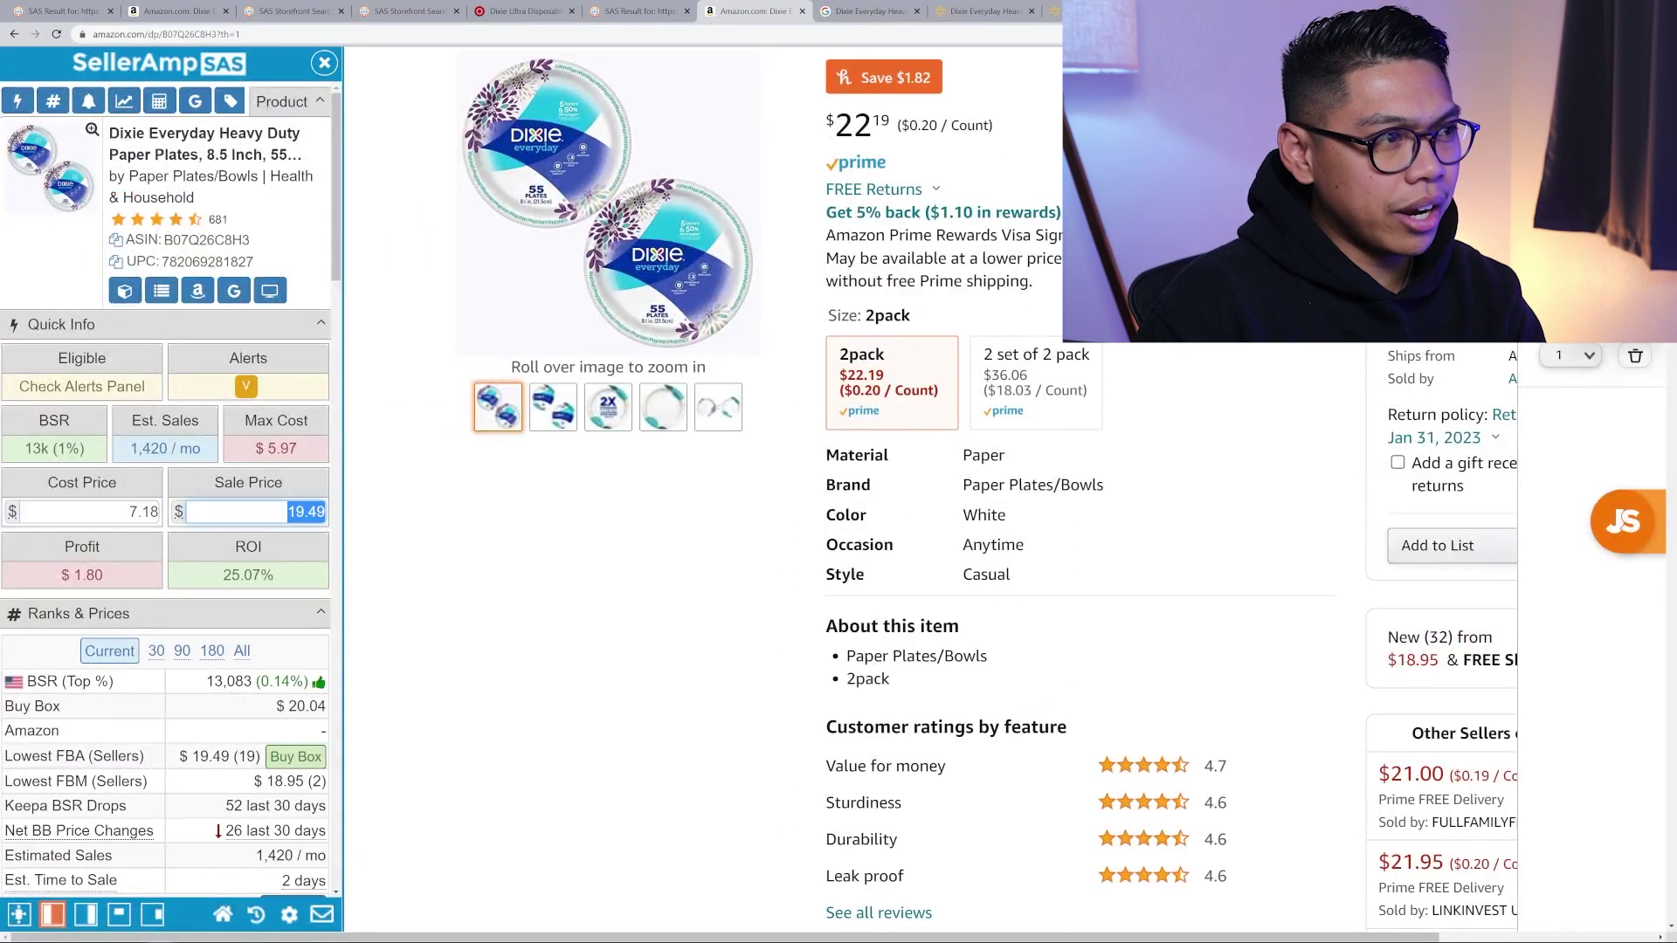
{"action": "key", "text": "shift+Tab"}
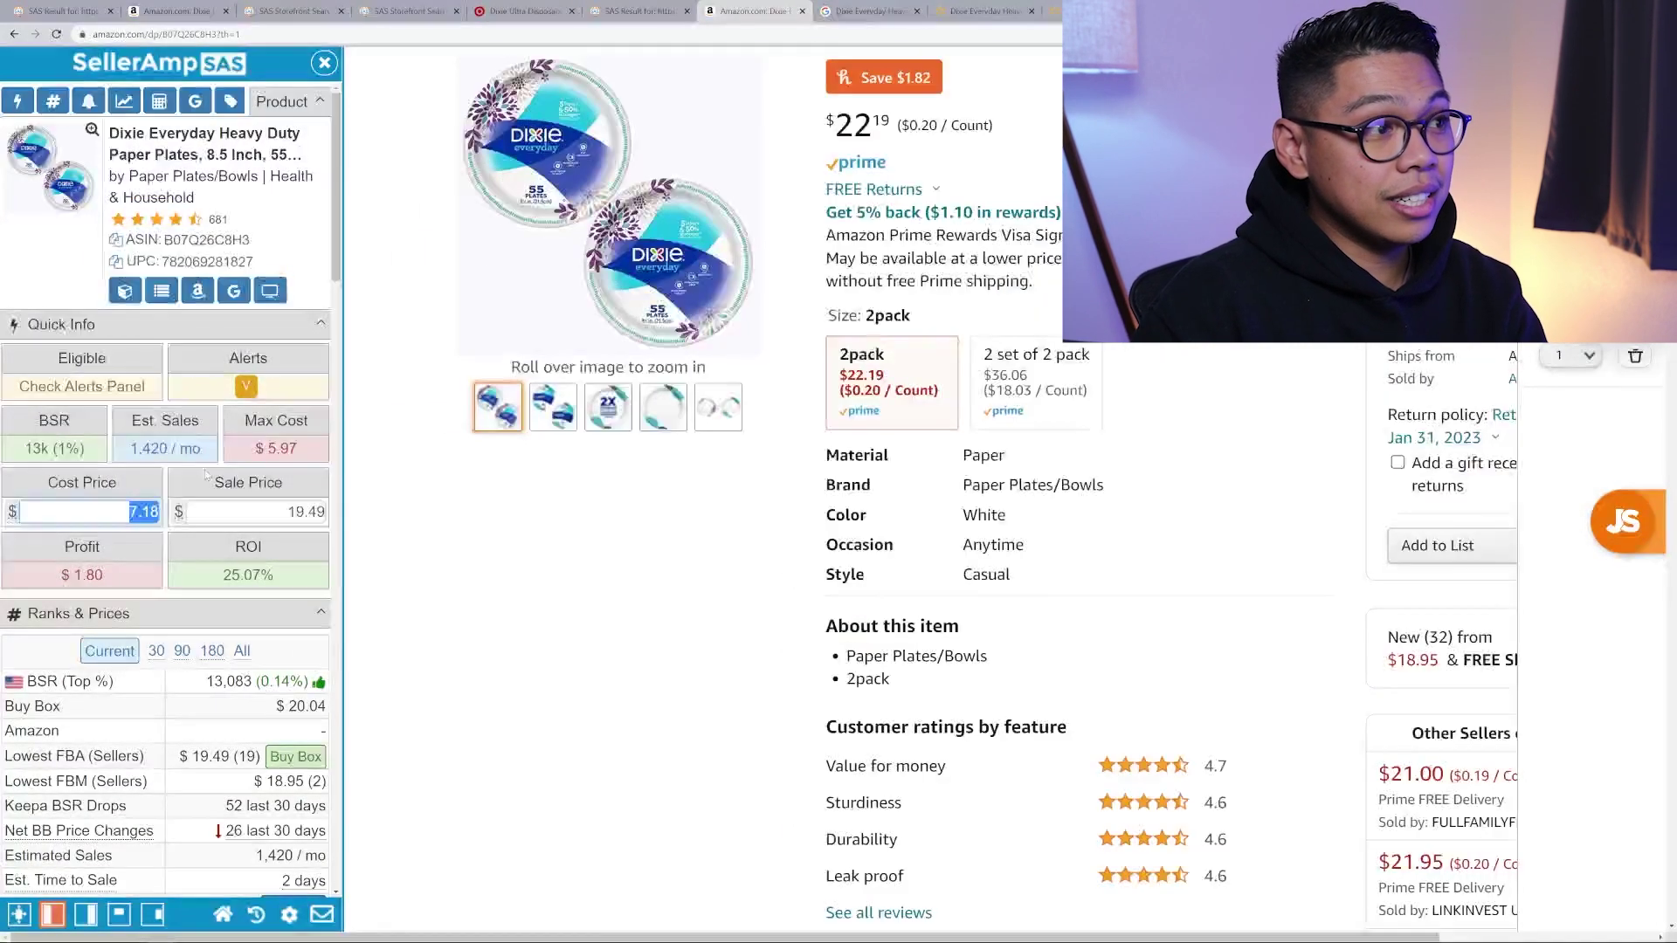
{"action": "mouse_move", "coordinate": [610, 177]}
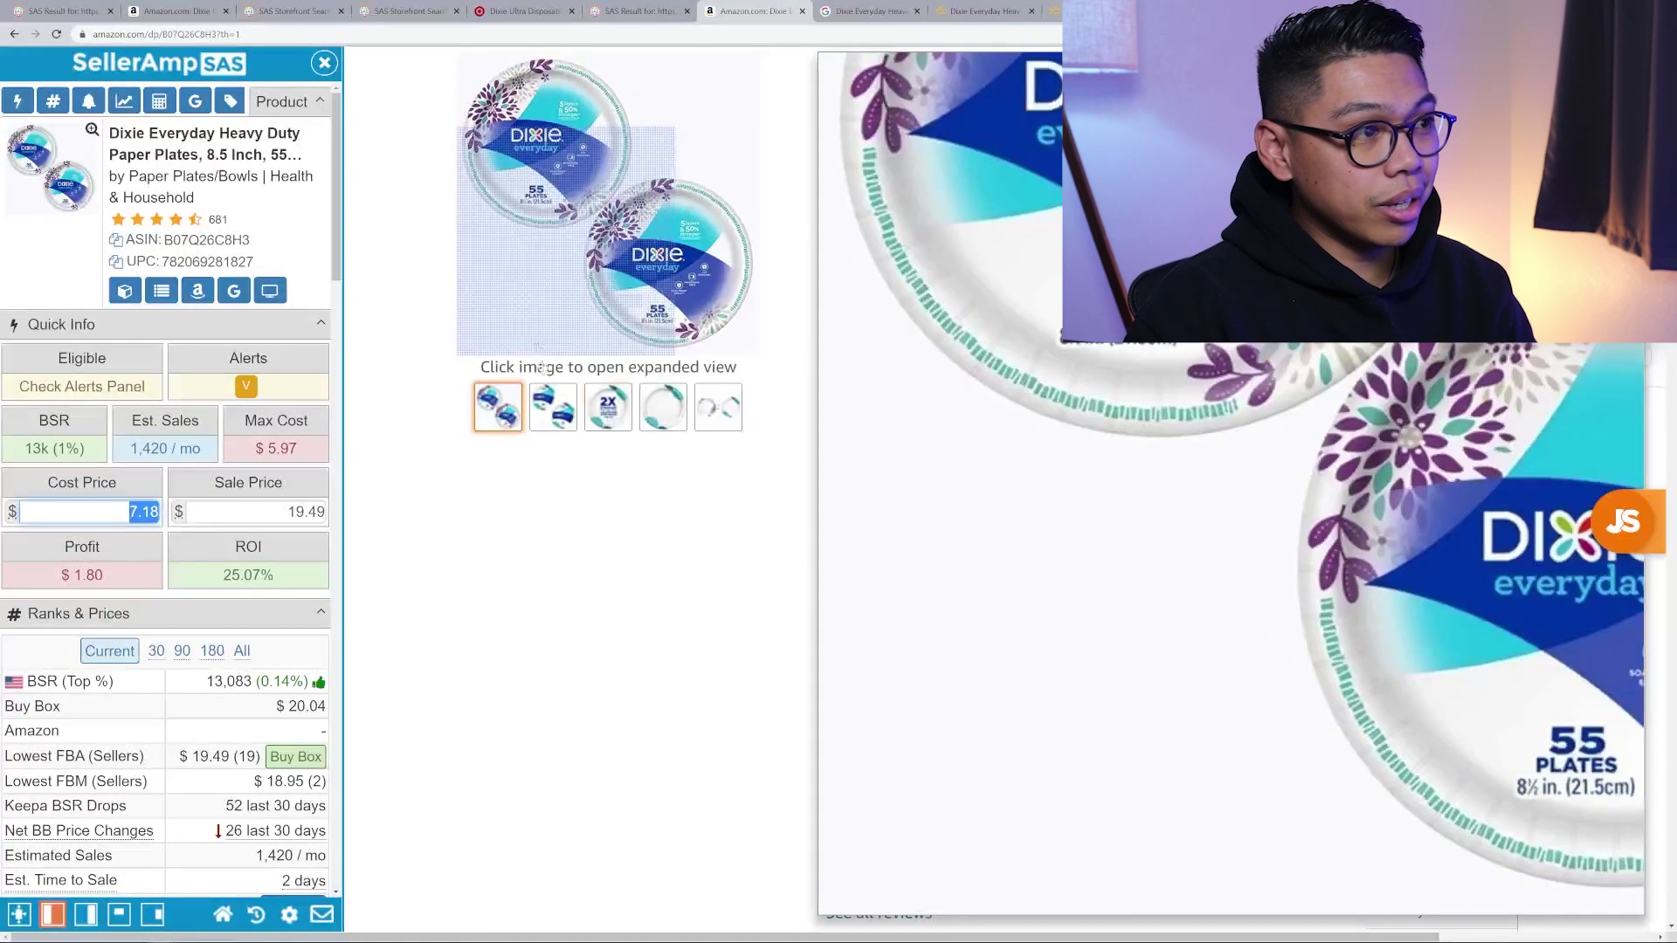
{"action": "mouse_move", "coordinate": [607, 407]}
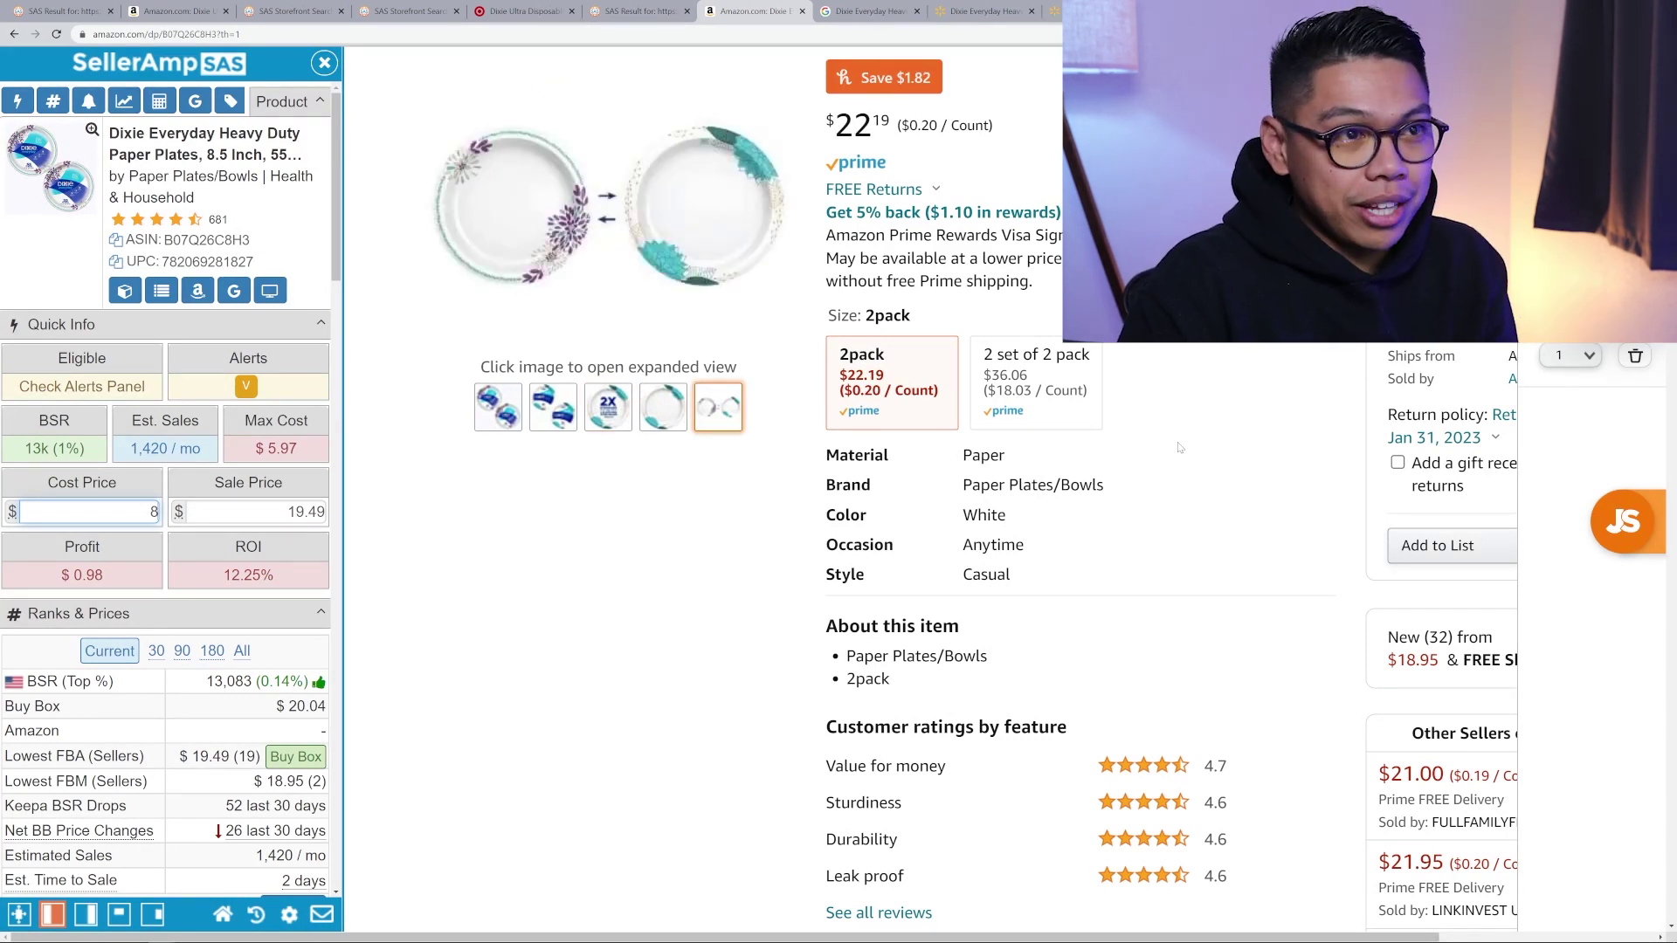
- Set the Keepa history range to Year, spanning December to November
{"action": "scroll", "coordinate": [1278, 481], "scroll_direction": "down", "scroll_amount": 15}
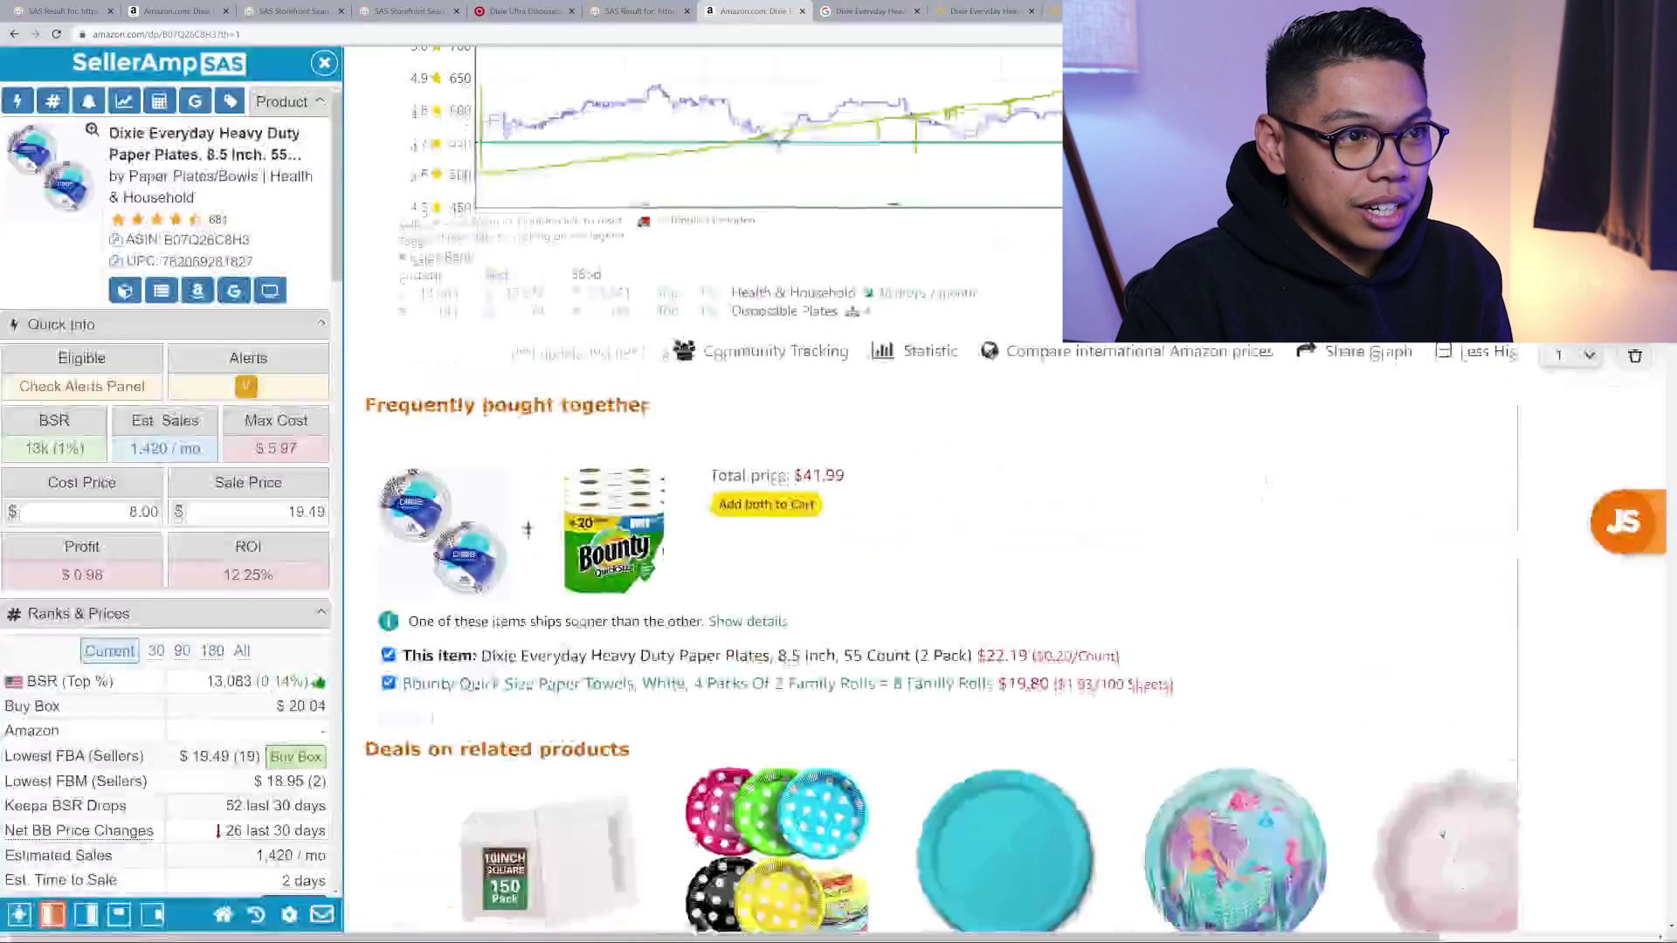
{"action": "scroll", "coordinate": [1279, 587], "scroll_direction": "up", "scroll_amount": 5}
{"action": "scroll", "coordinate": [1277, 587], "scroll_direction": "up", "scroll_amount": 3}
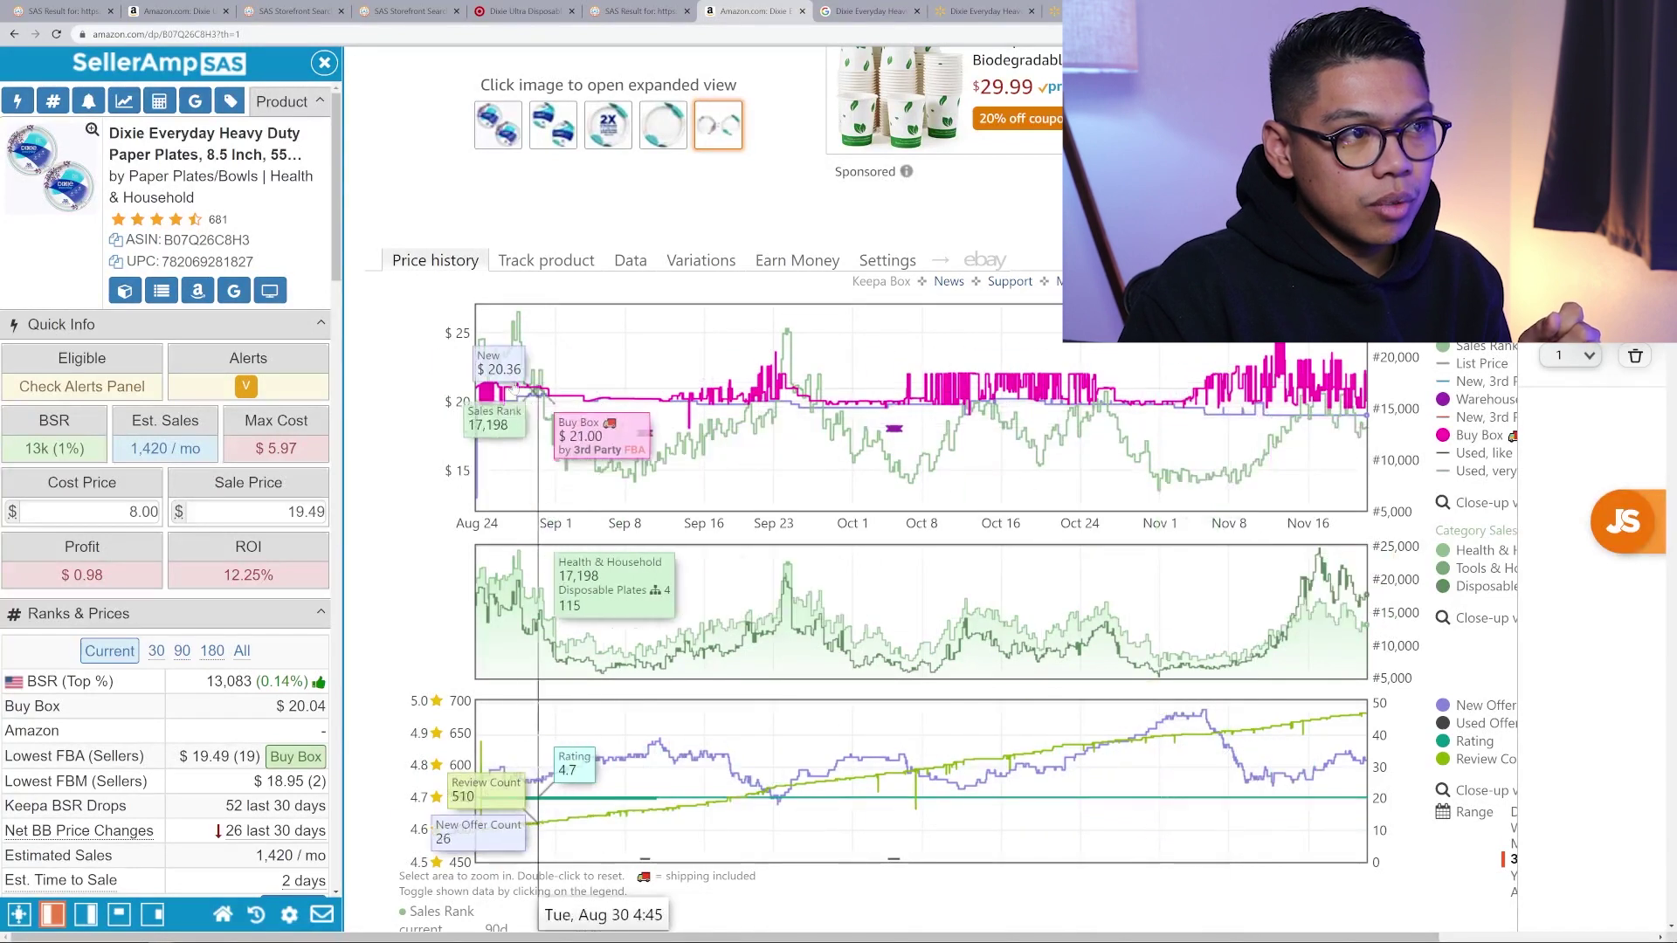
{"action": "scroll", "coordinate": [1336, 681], "scroll_direction": "down", "scroll_amount": 2}
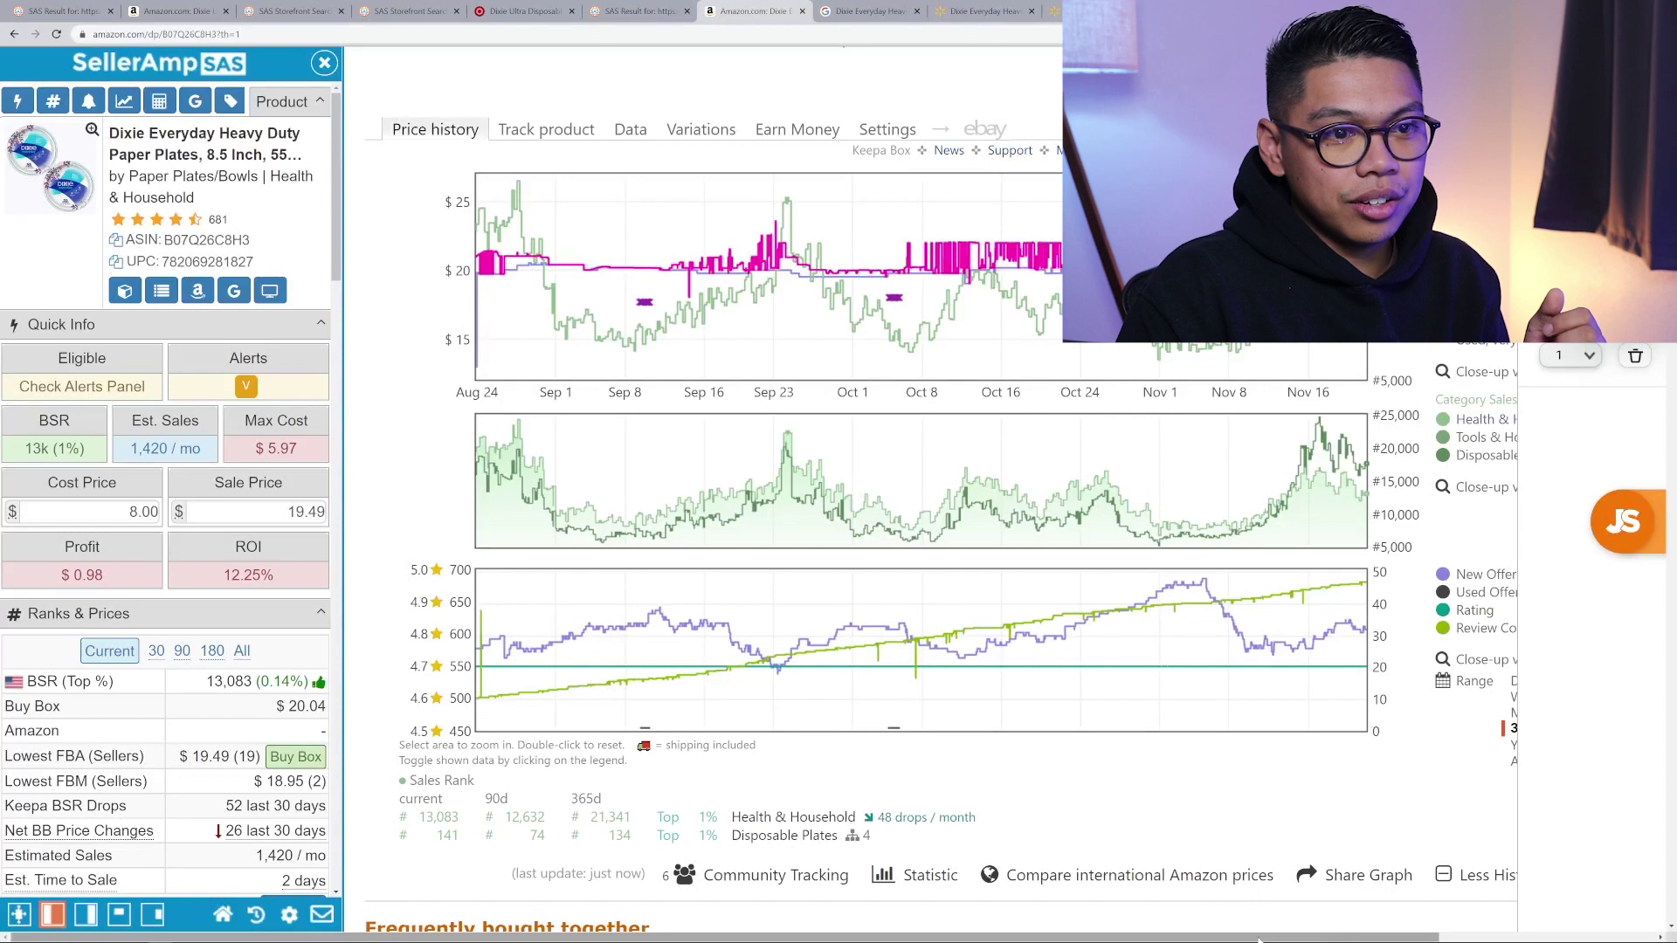
{"action": "scroll", "coordinate": [1432, 759], "scroll_direction": "right", "scroll_amount": 2}
{"action": "left_click", "coordinate": [1427, 745]}
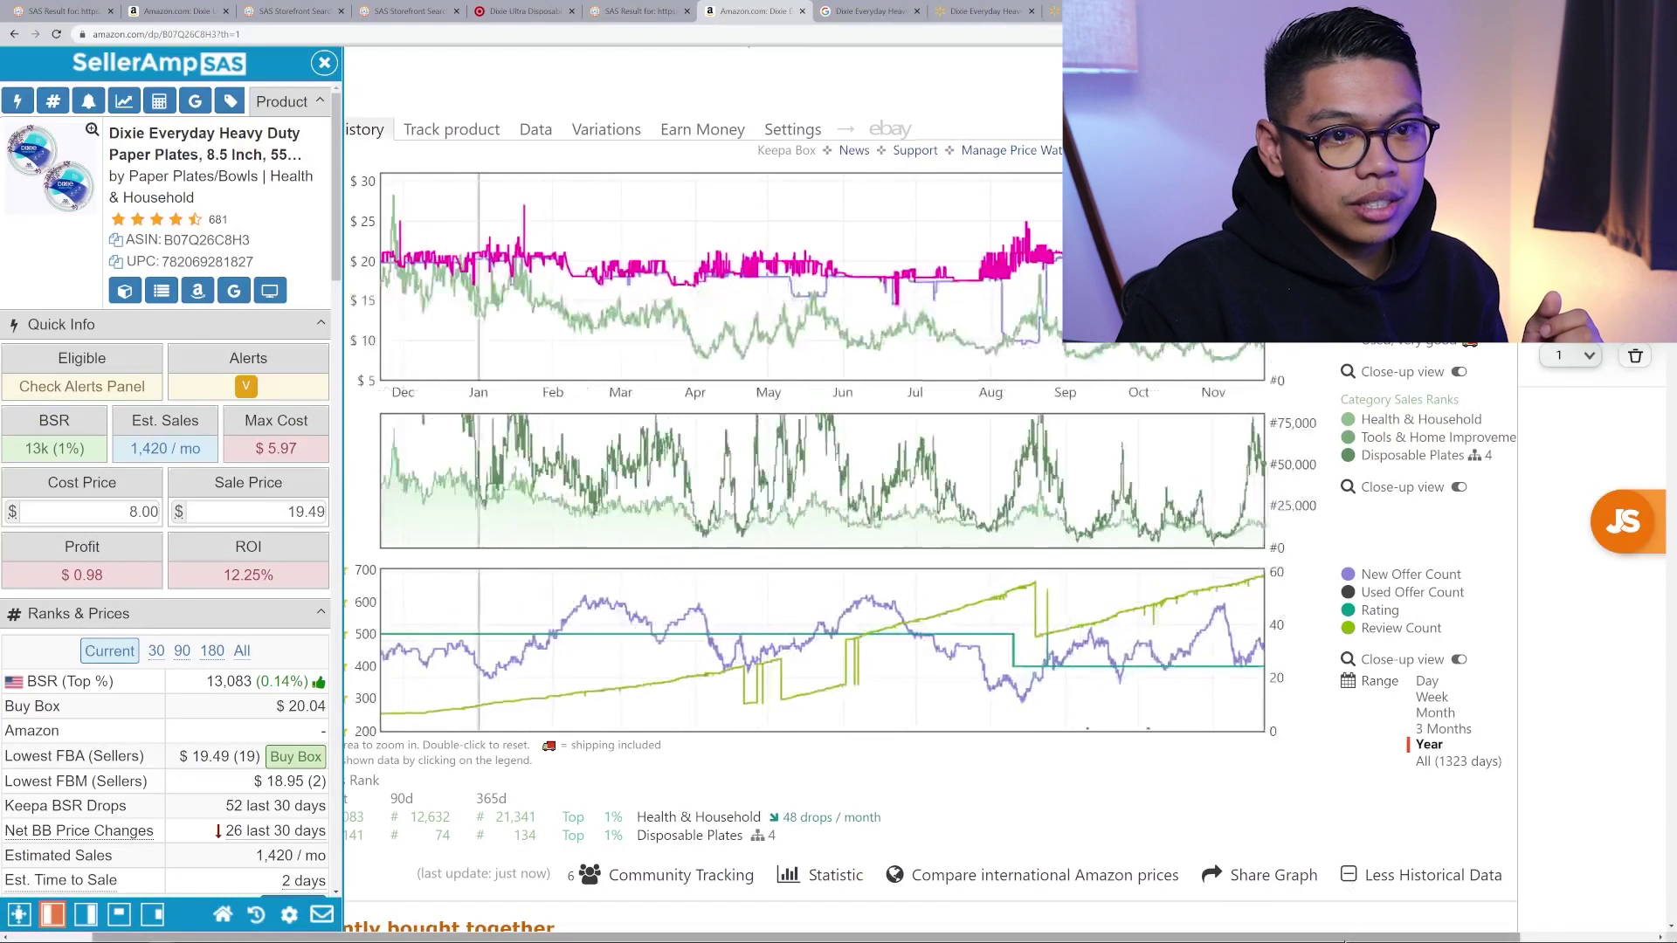
{"action": "scroll", "coordinate": [1252, 758], "scroll_direction": "left", "scroll_amount": 2}
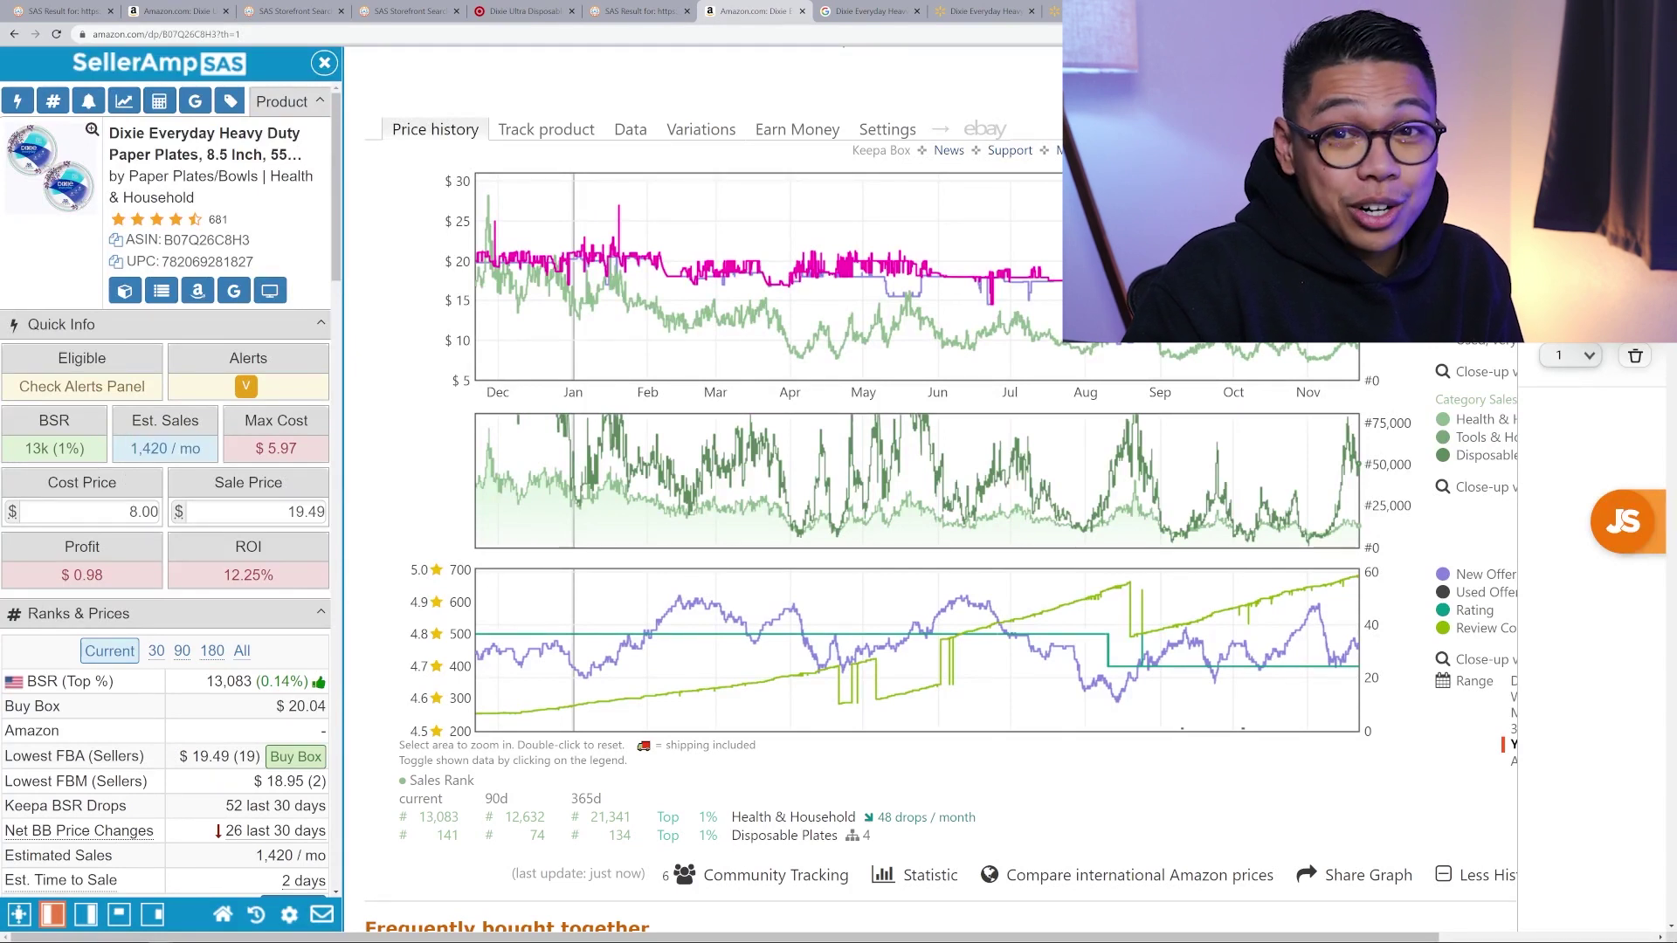
{"action": "scroll", "coordinate": [154, 477], "scroll_direction": "down", "scroll_amount": 3}
{"action": "scroll", "coordinate": [140, 458], "scroll_direction": "down", "scroll_amount": 20}
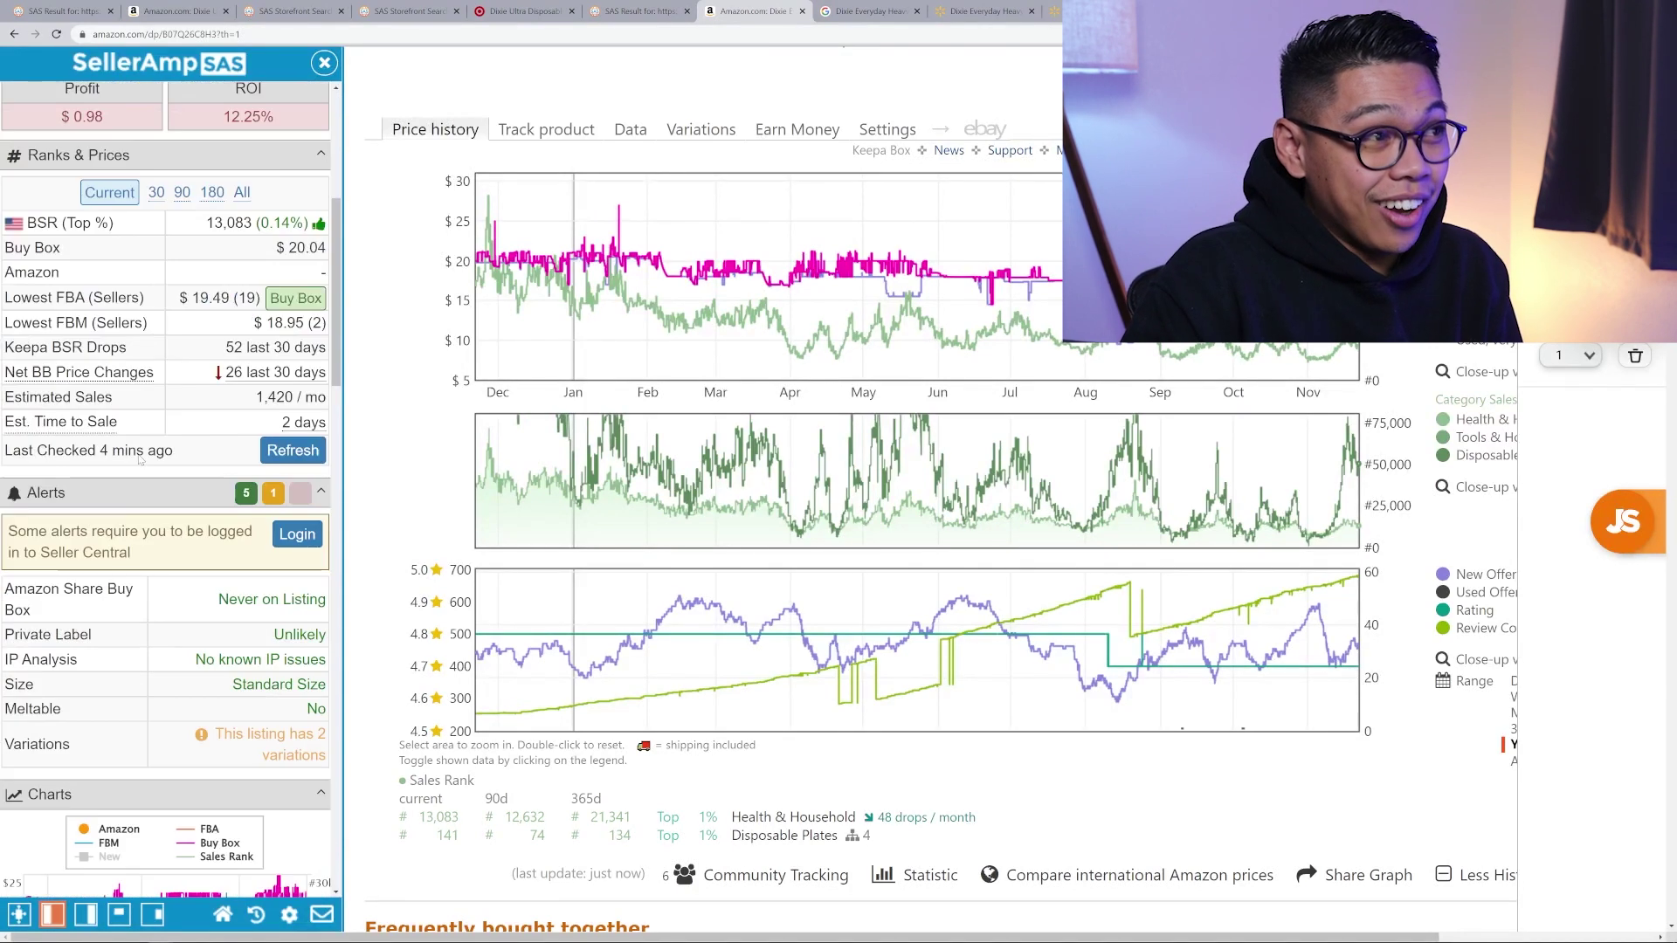
{"action": "scroll", "coordinate": [130, 469], "scroll_direction": "up", "scroll_amount": 20}
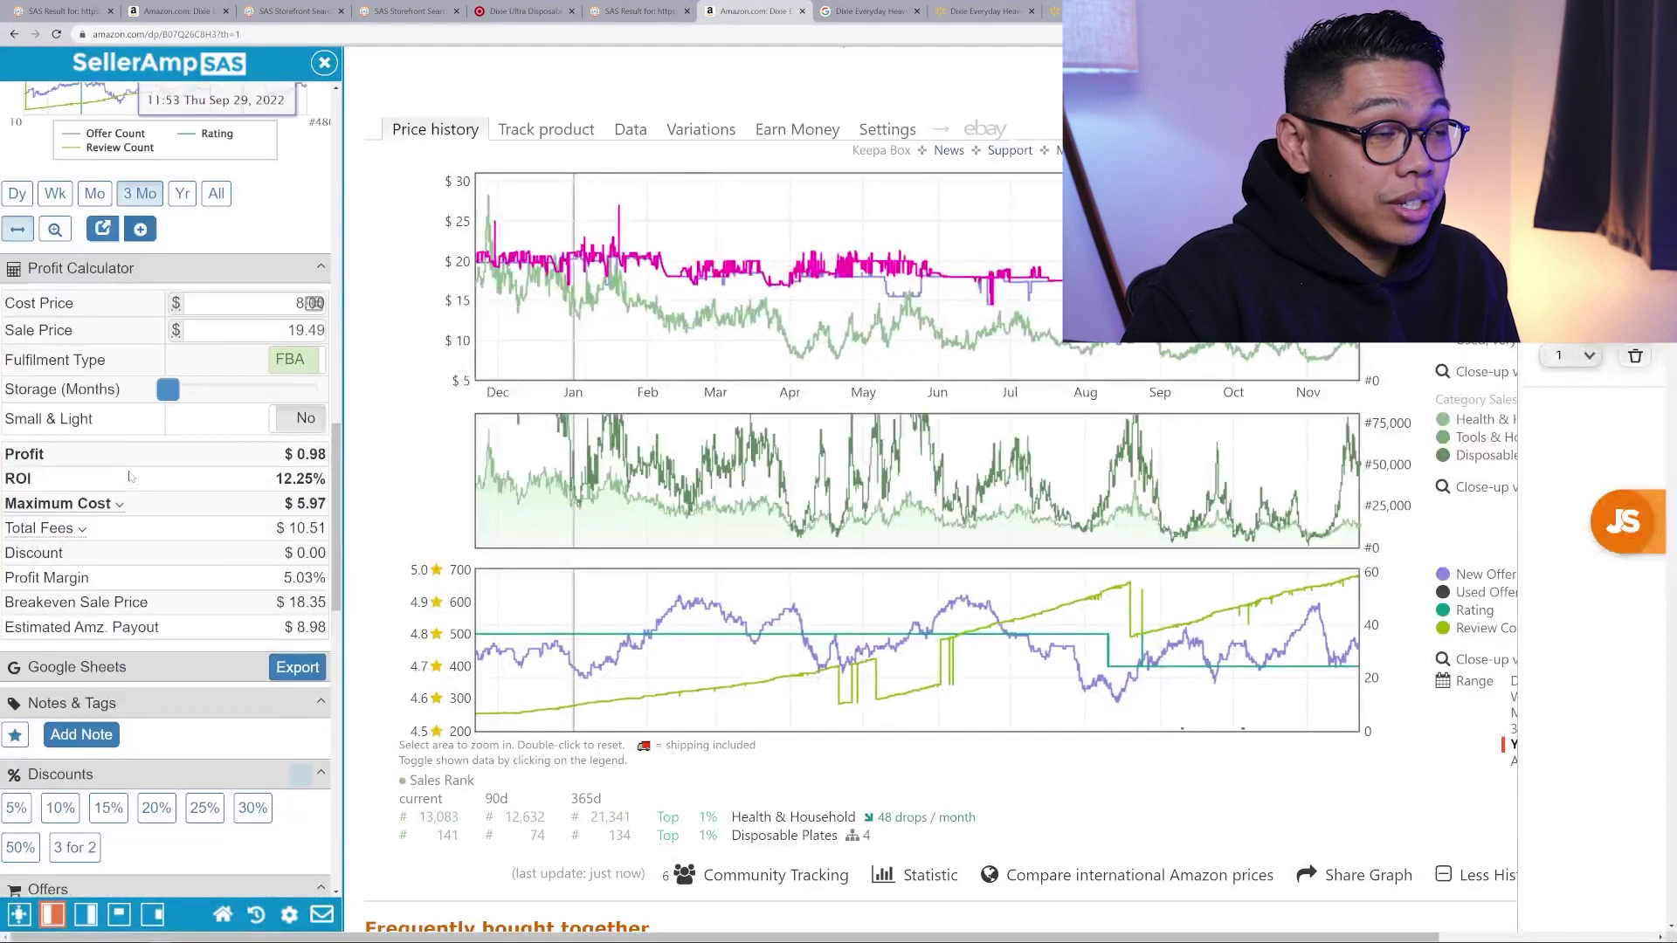
{"action": "left_click", "coordinate": [295, 508]}
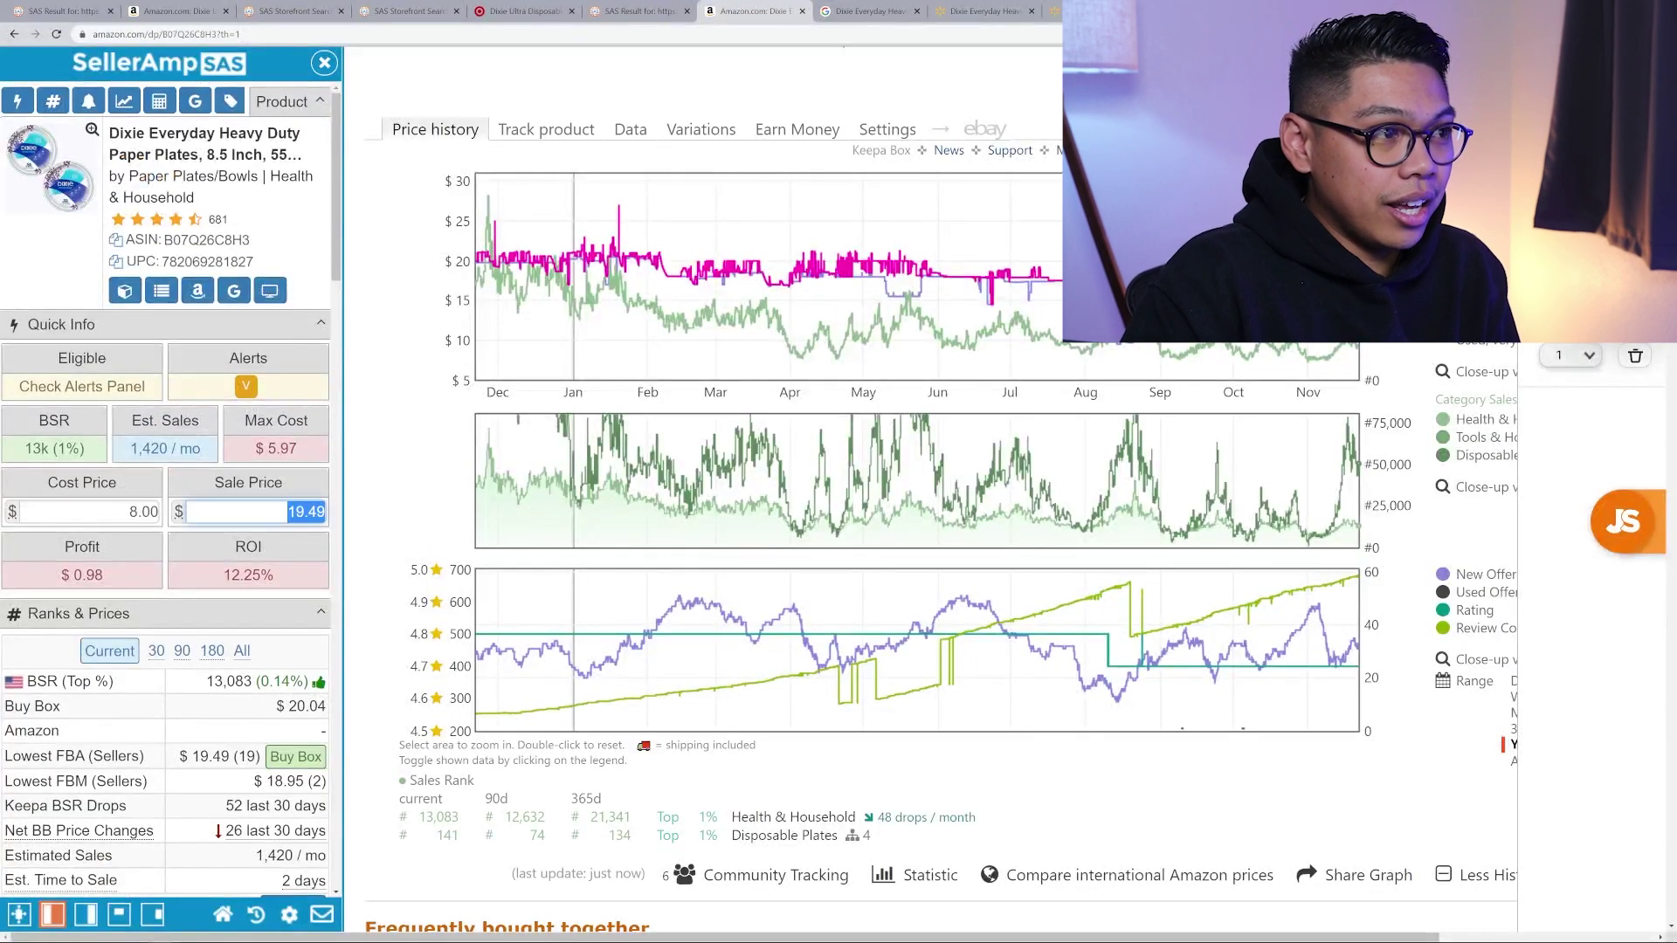
{"action": "left_click", "coordinate": [784, 7]}
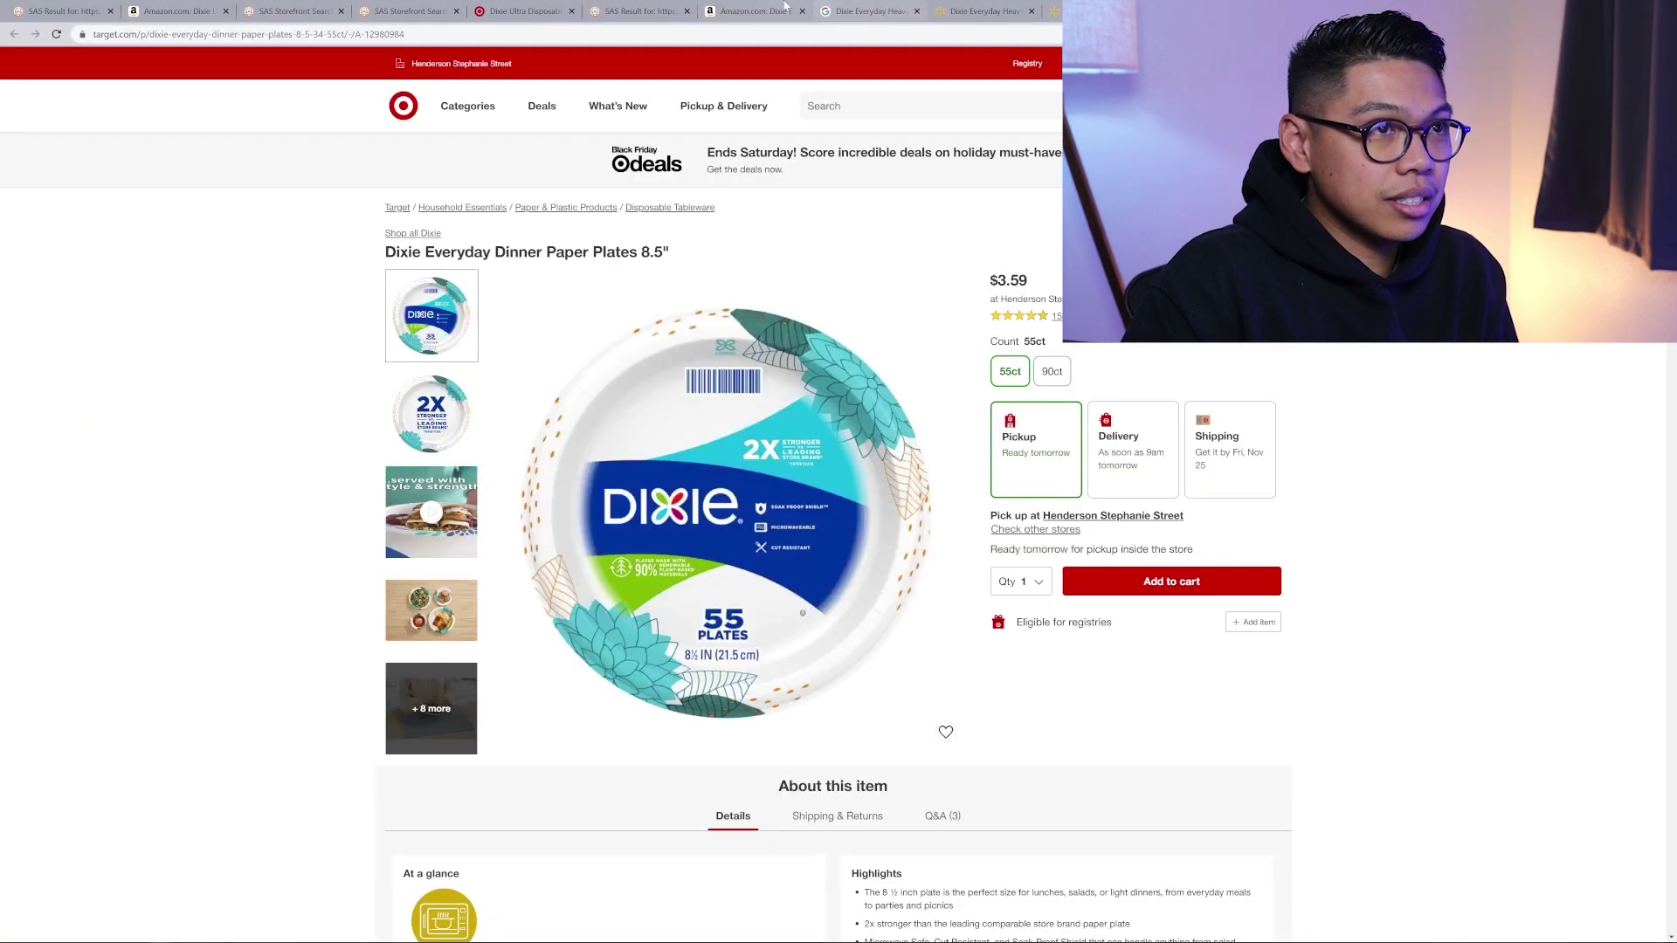
{"action": "left_click", "coordinate": [784, 7]}
{"action": "left_click", "coordinate": [982, 10]}
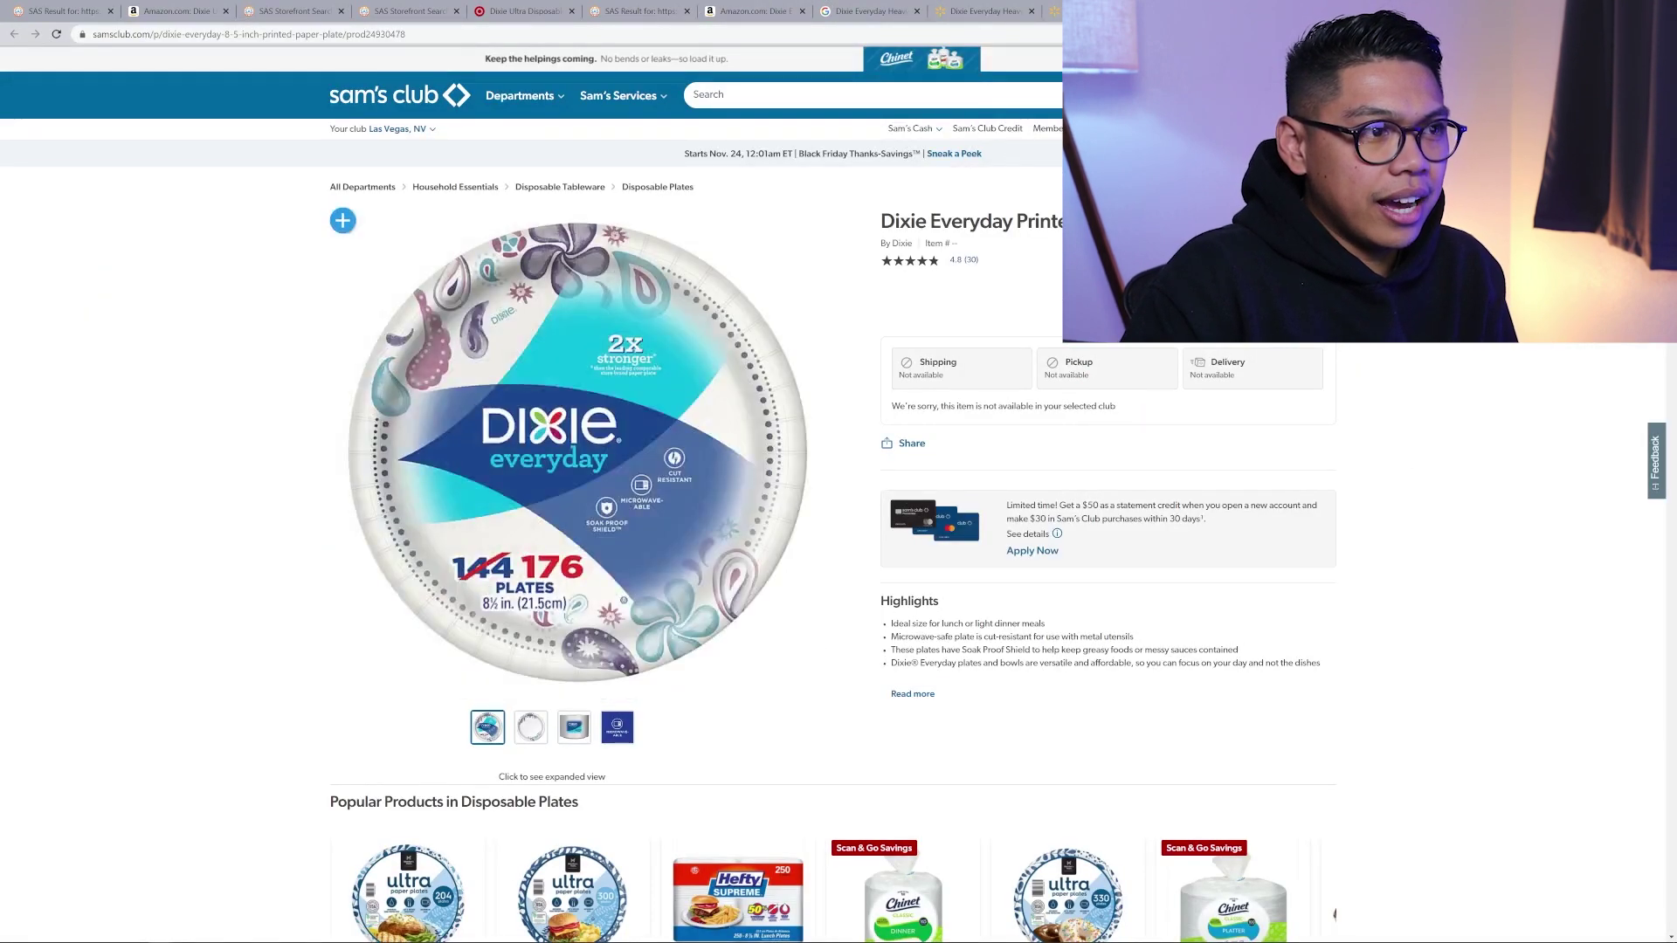
{"action": "key", "text": "ctrl+Tab"}
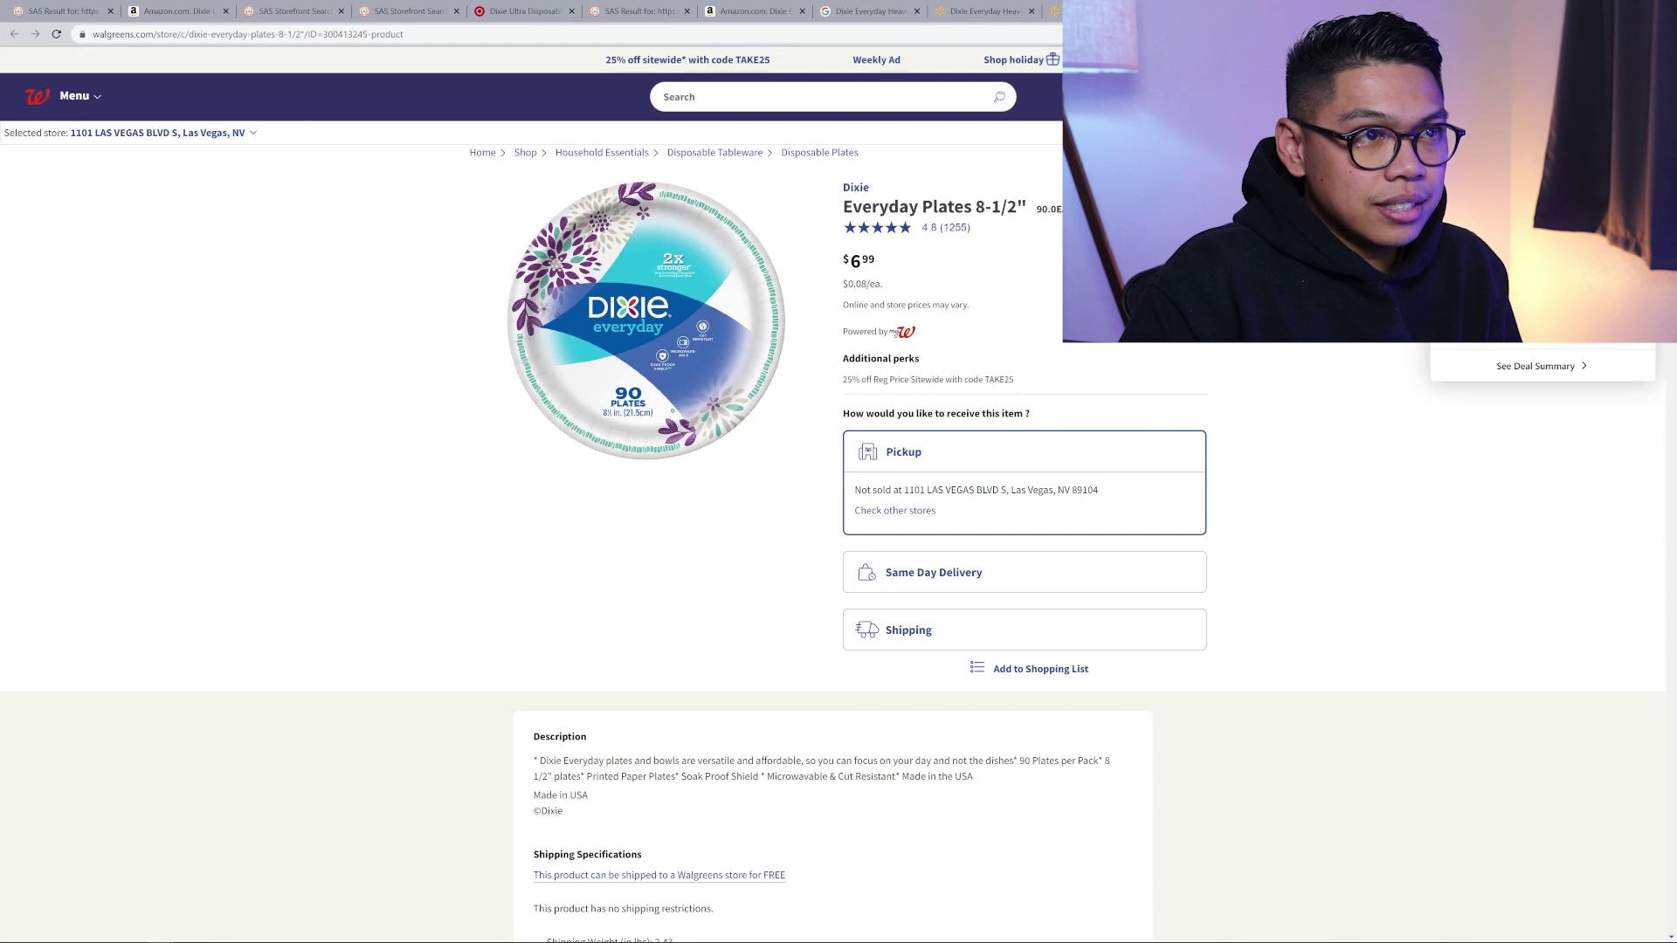
{"action": "key", "text": "ctrl+shift+Tab"}
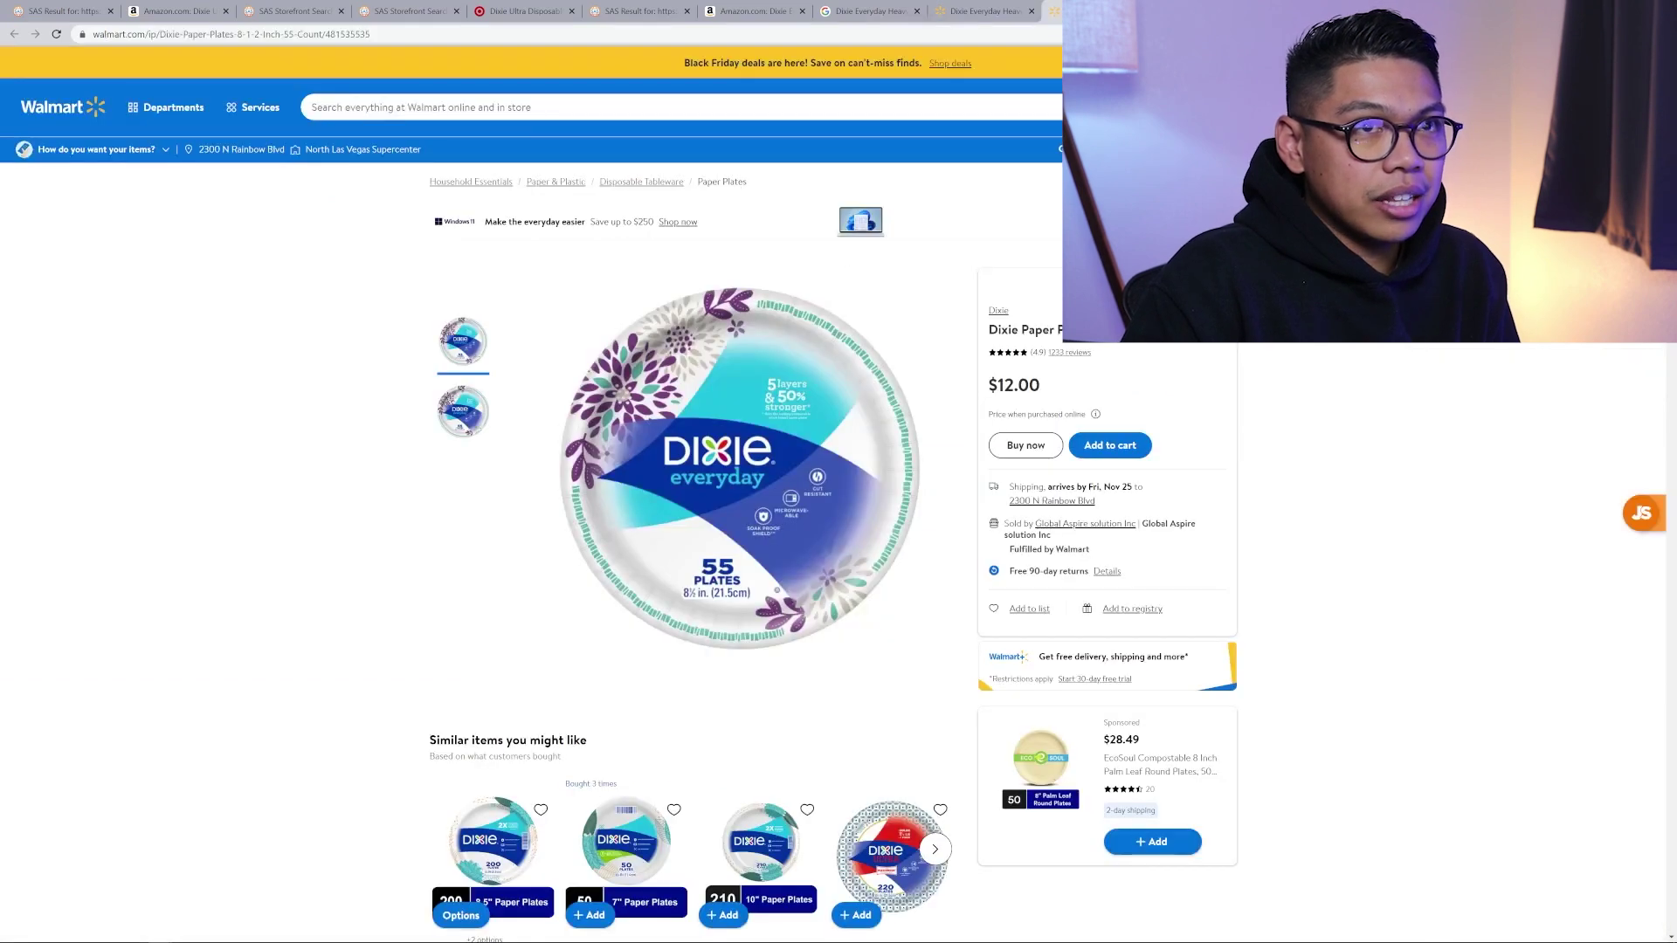
{"action": "key", "text": "ctrl+Tab"}
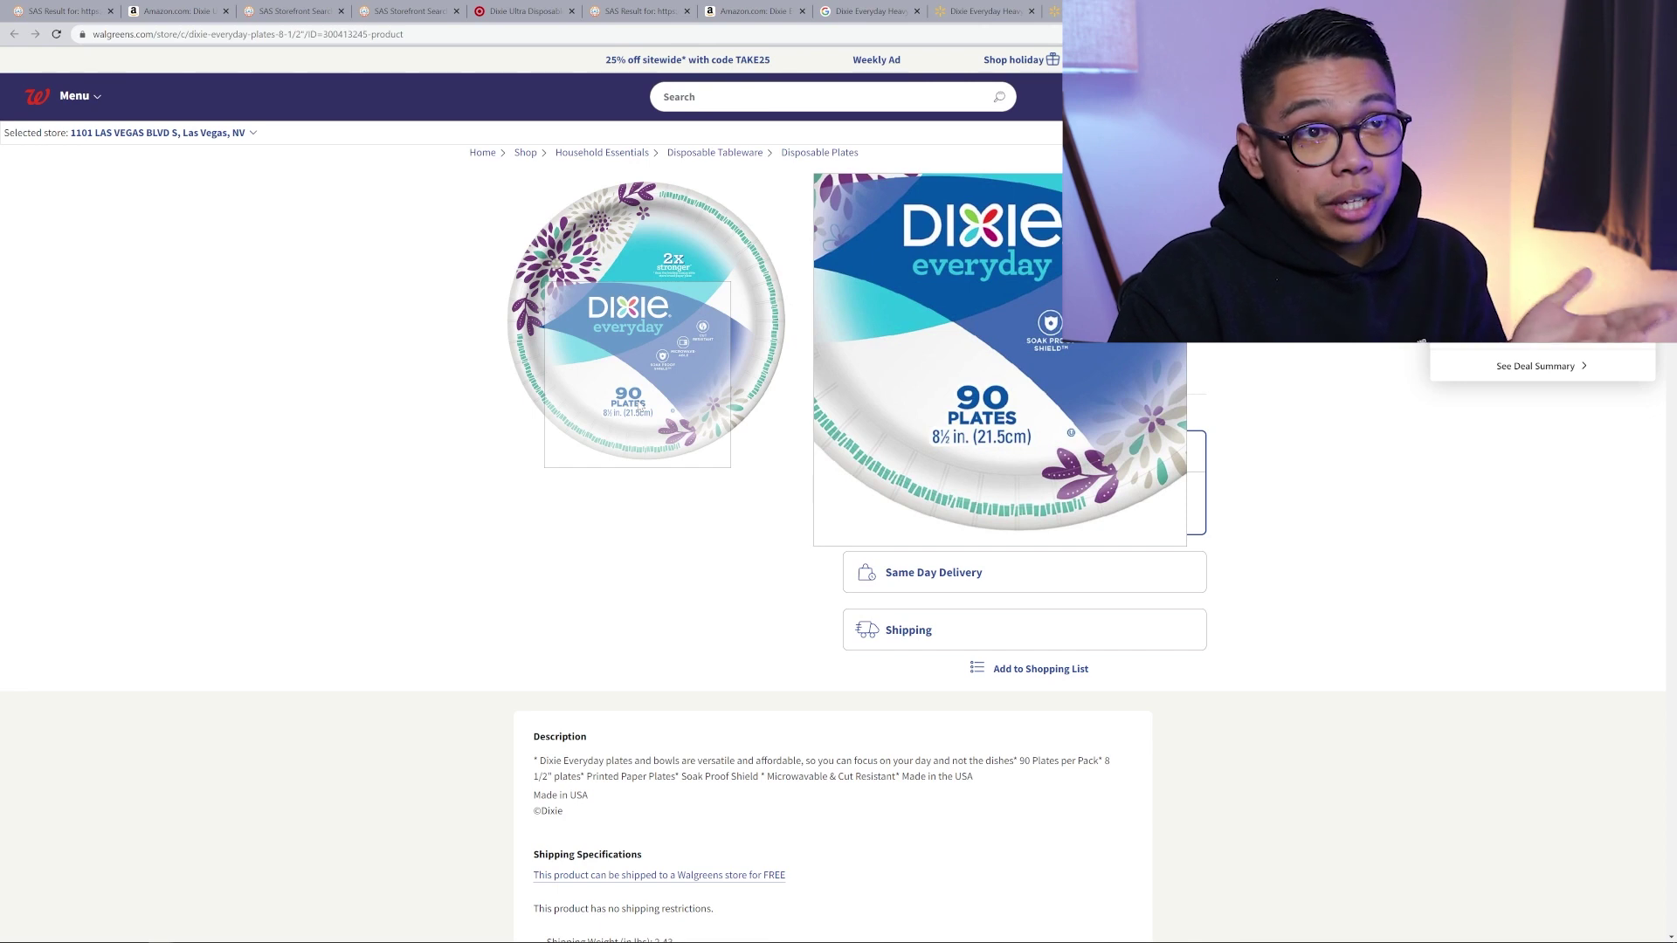
{"action": "key", "text": "ctrl+shift+Tab"}
{"action": "key", "text": "ctrl+shift+Tab"}
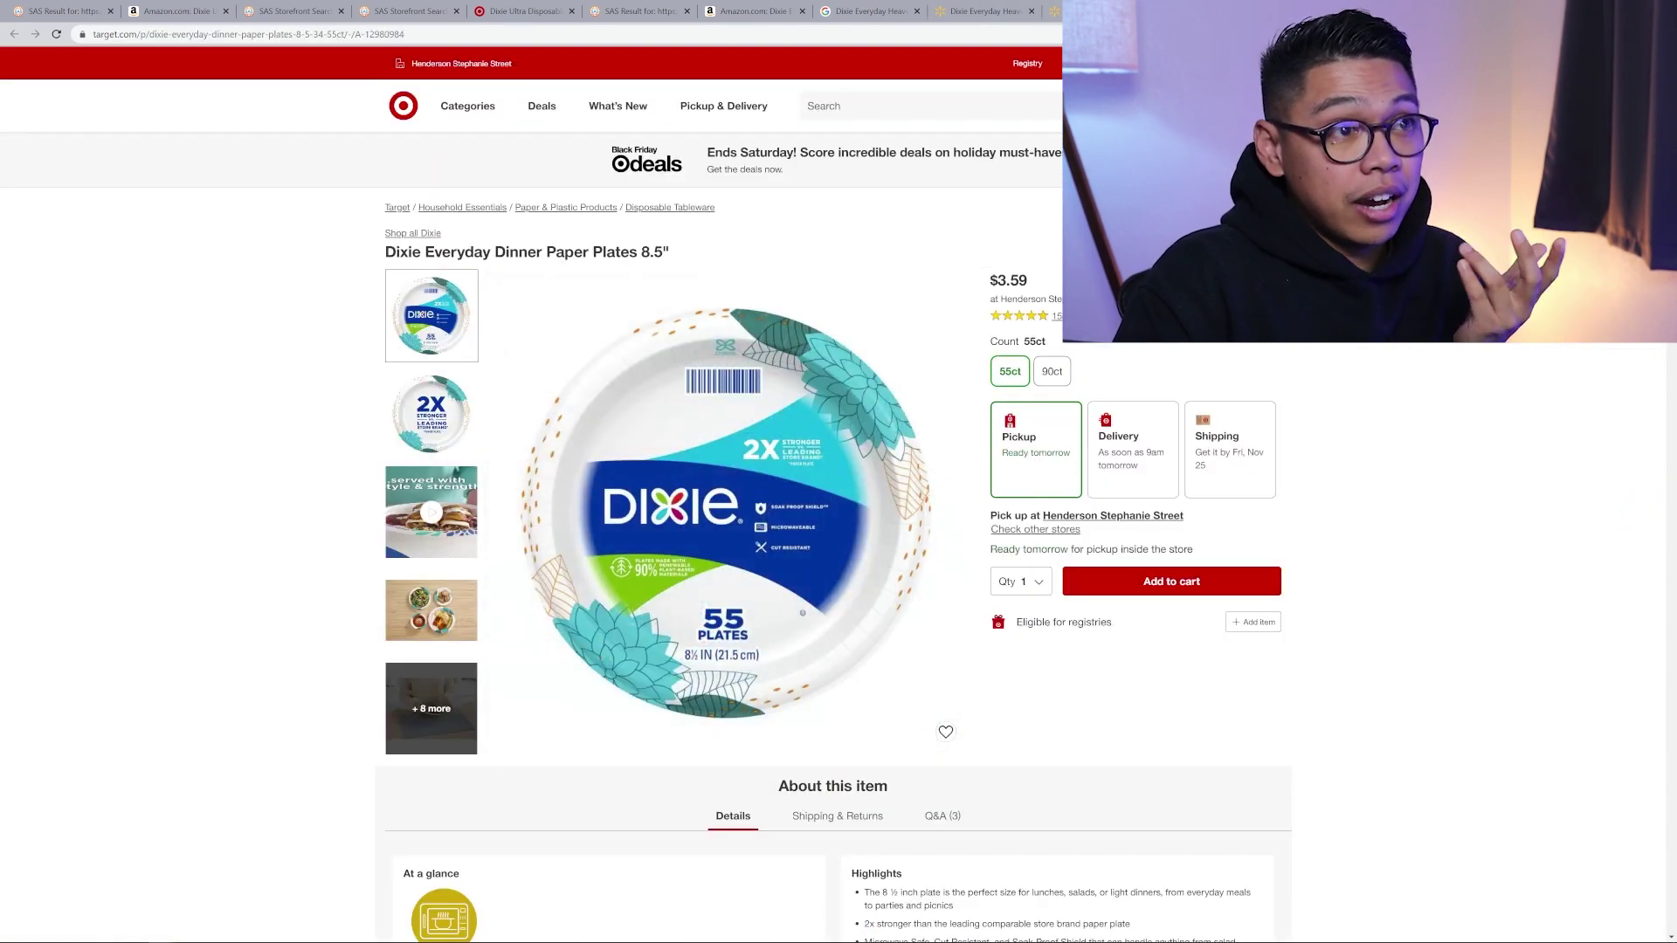
{"action": "left_click", "coordinate": [743, 9]}
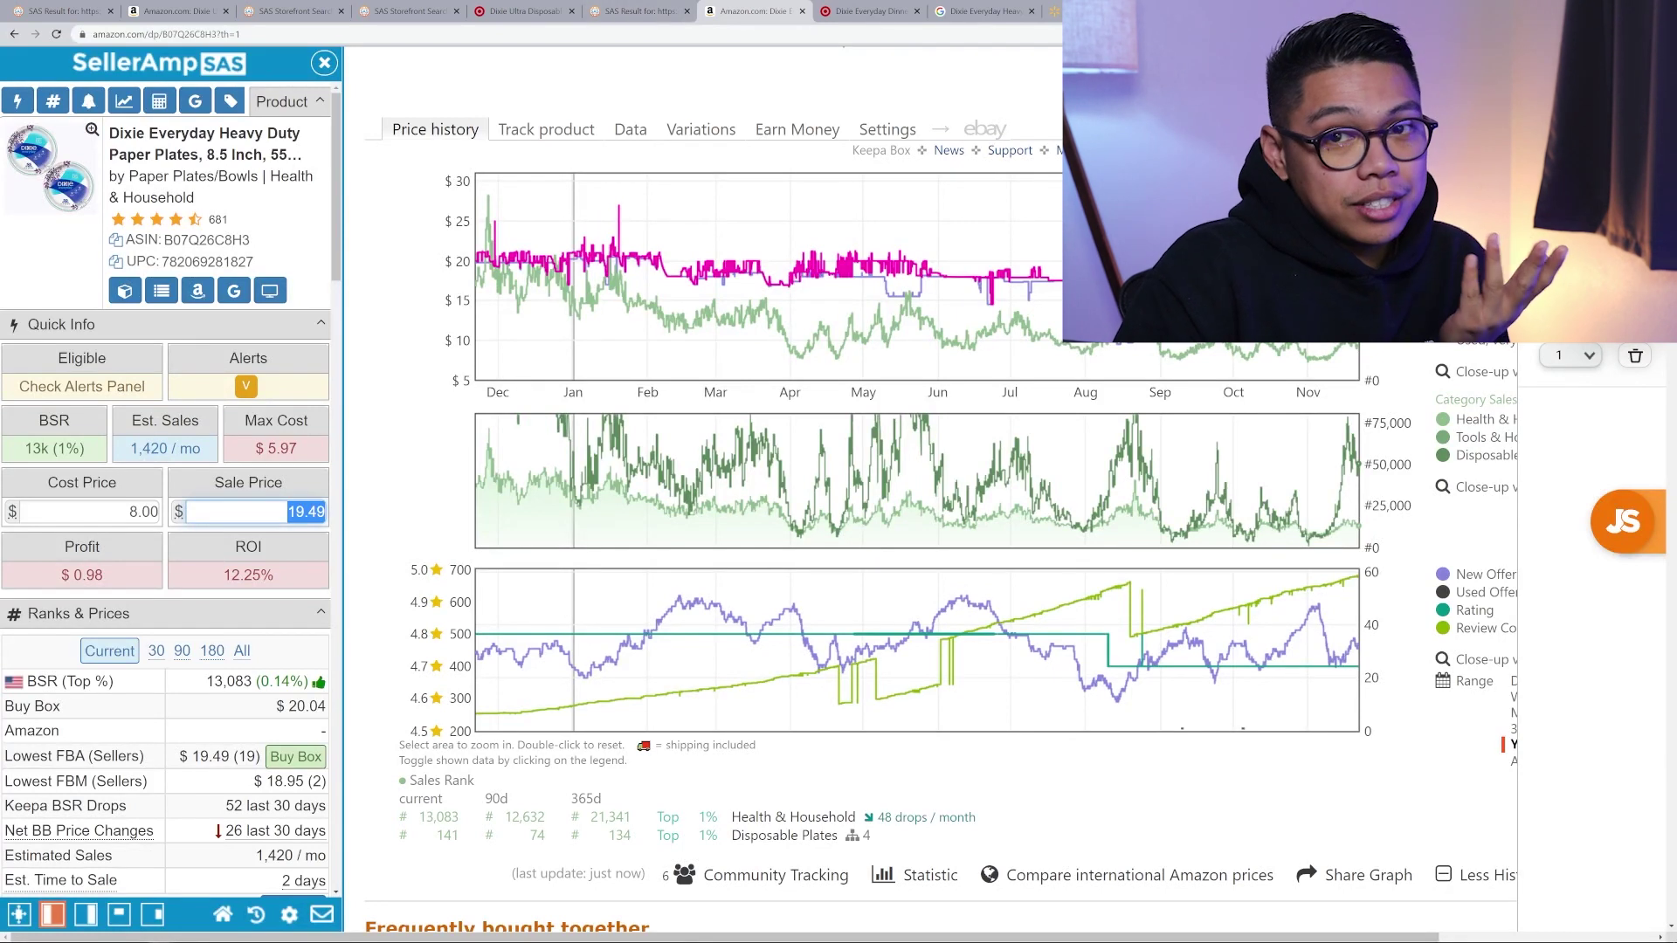
{"action": "scroll", "coordinate": [132, 548], "scroll_direction": "down", "scroll_amount": 8}
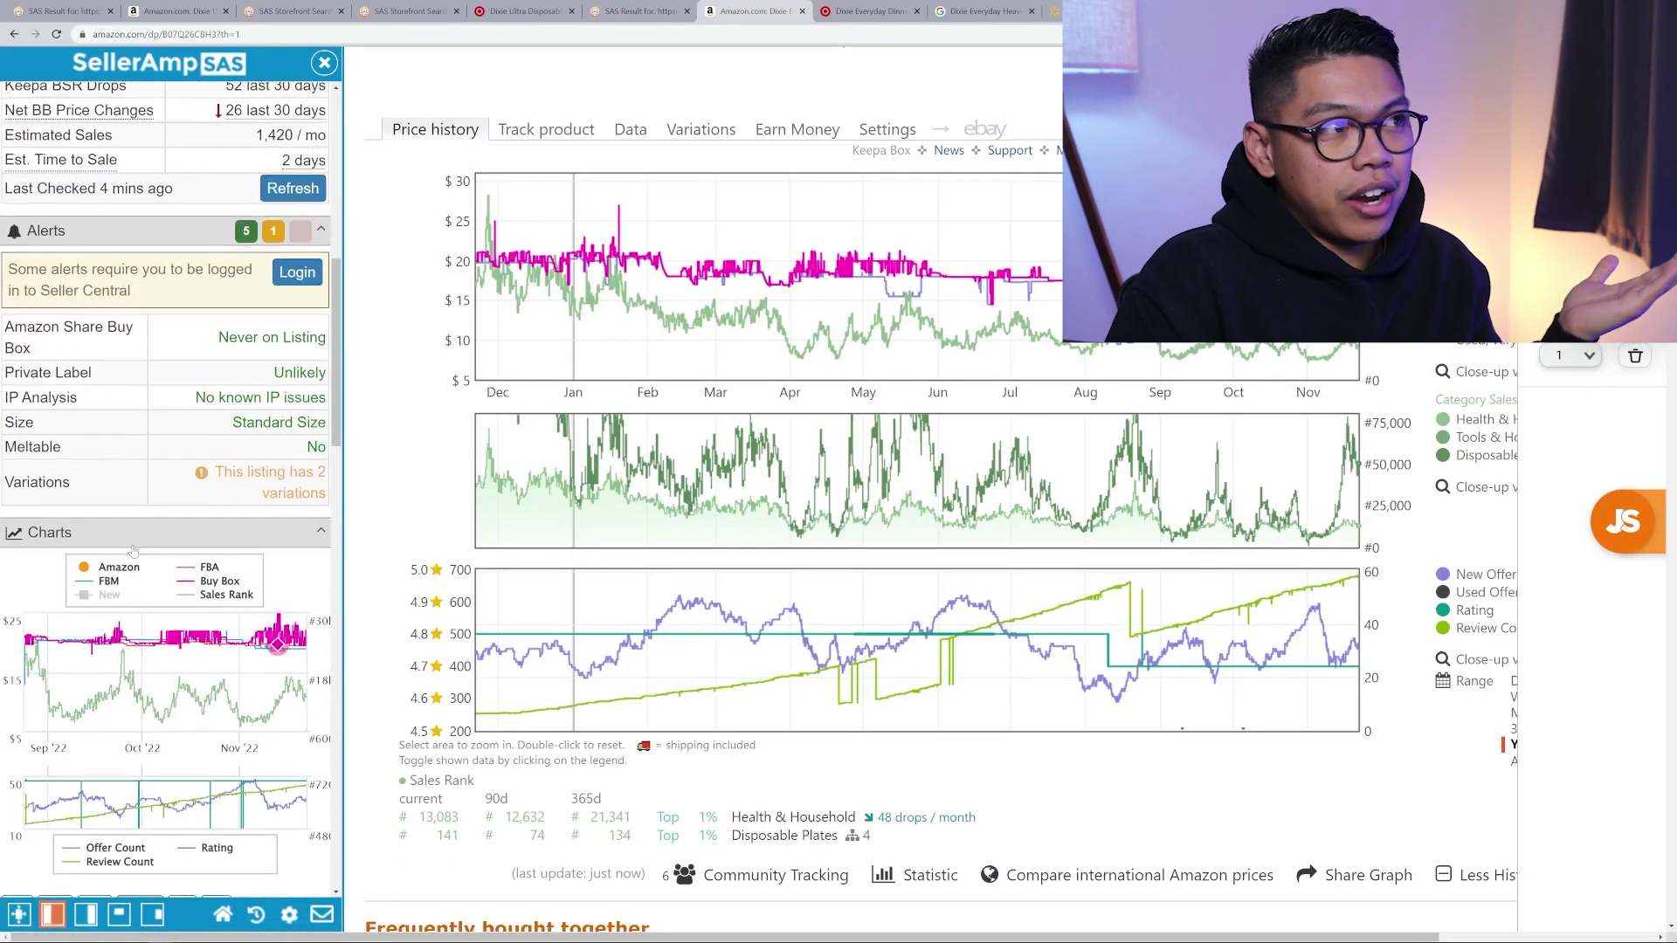
{"action": "scroll", "coordinate": [133, 548], "scroll_direction": "down", "scroll_amount": 15}
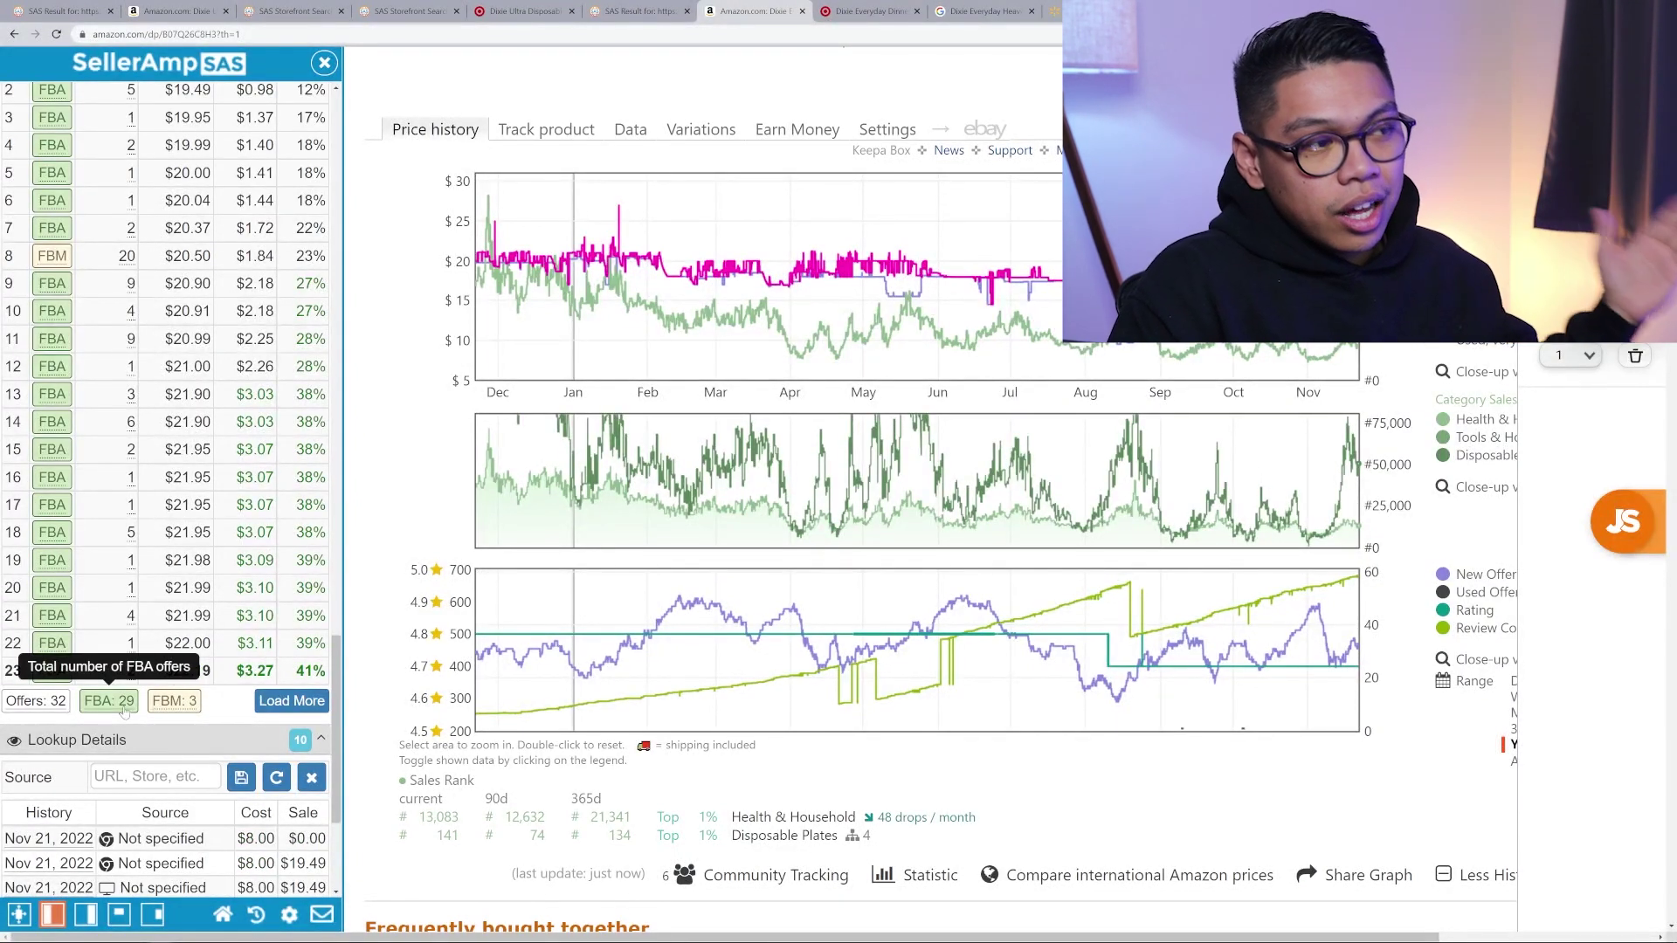
{"action": "scroll", "coordinate": [163, 474], "scroll_direction": "up", "scroll_amount": 2}
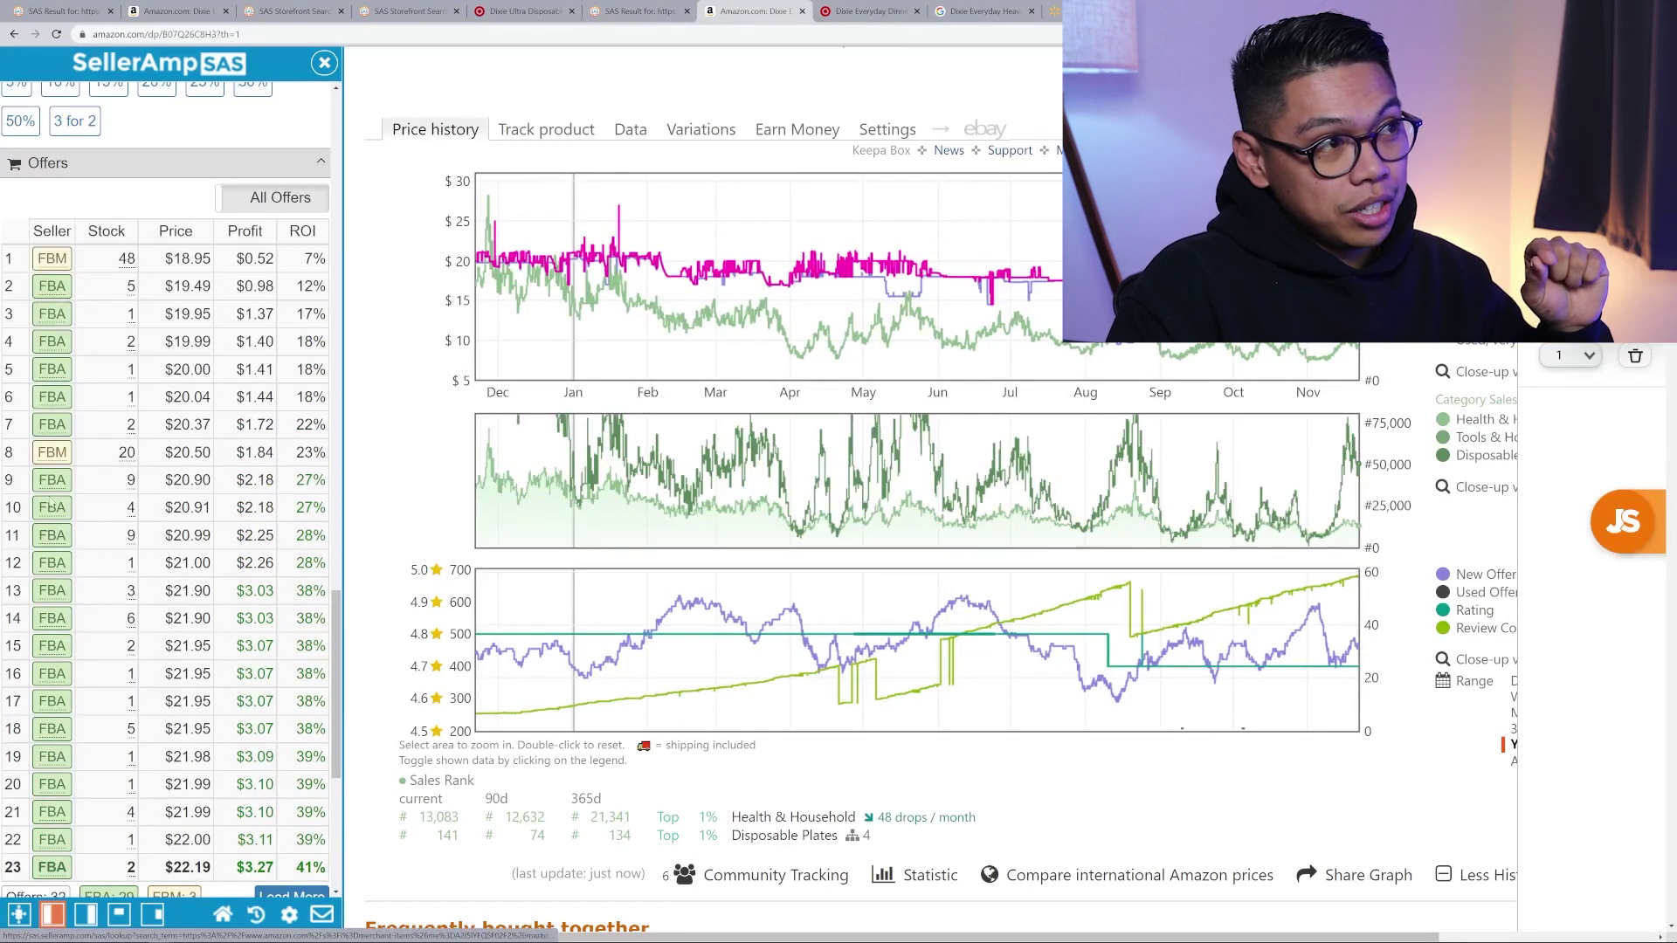
{"action": "scroll", "coordinate": [786, 524], "scroll_direction": "up", "scroll_amount": 9}
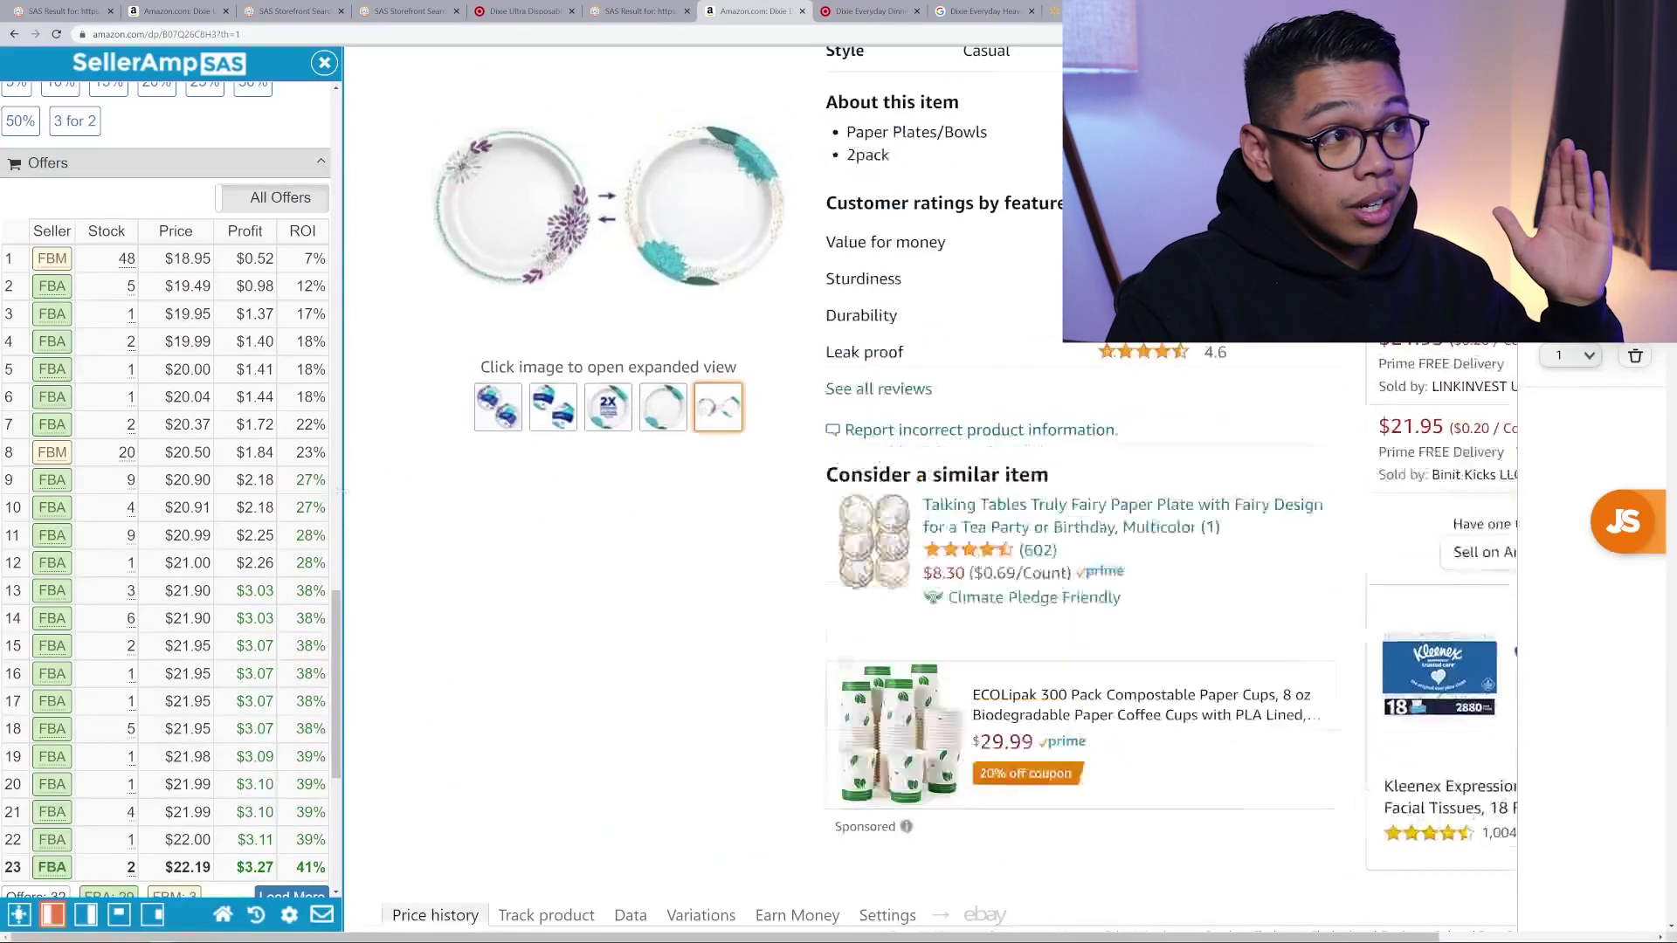
{"action": "scroll", "coordinate": [166, 524], "scroll_direction": "up", "scroll_amount": 8}
{"action": "scroll", "coordinate": [184, 535], "scroll_direction": "up", "scroll_amount": 10}
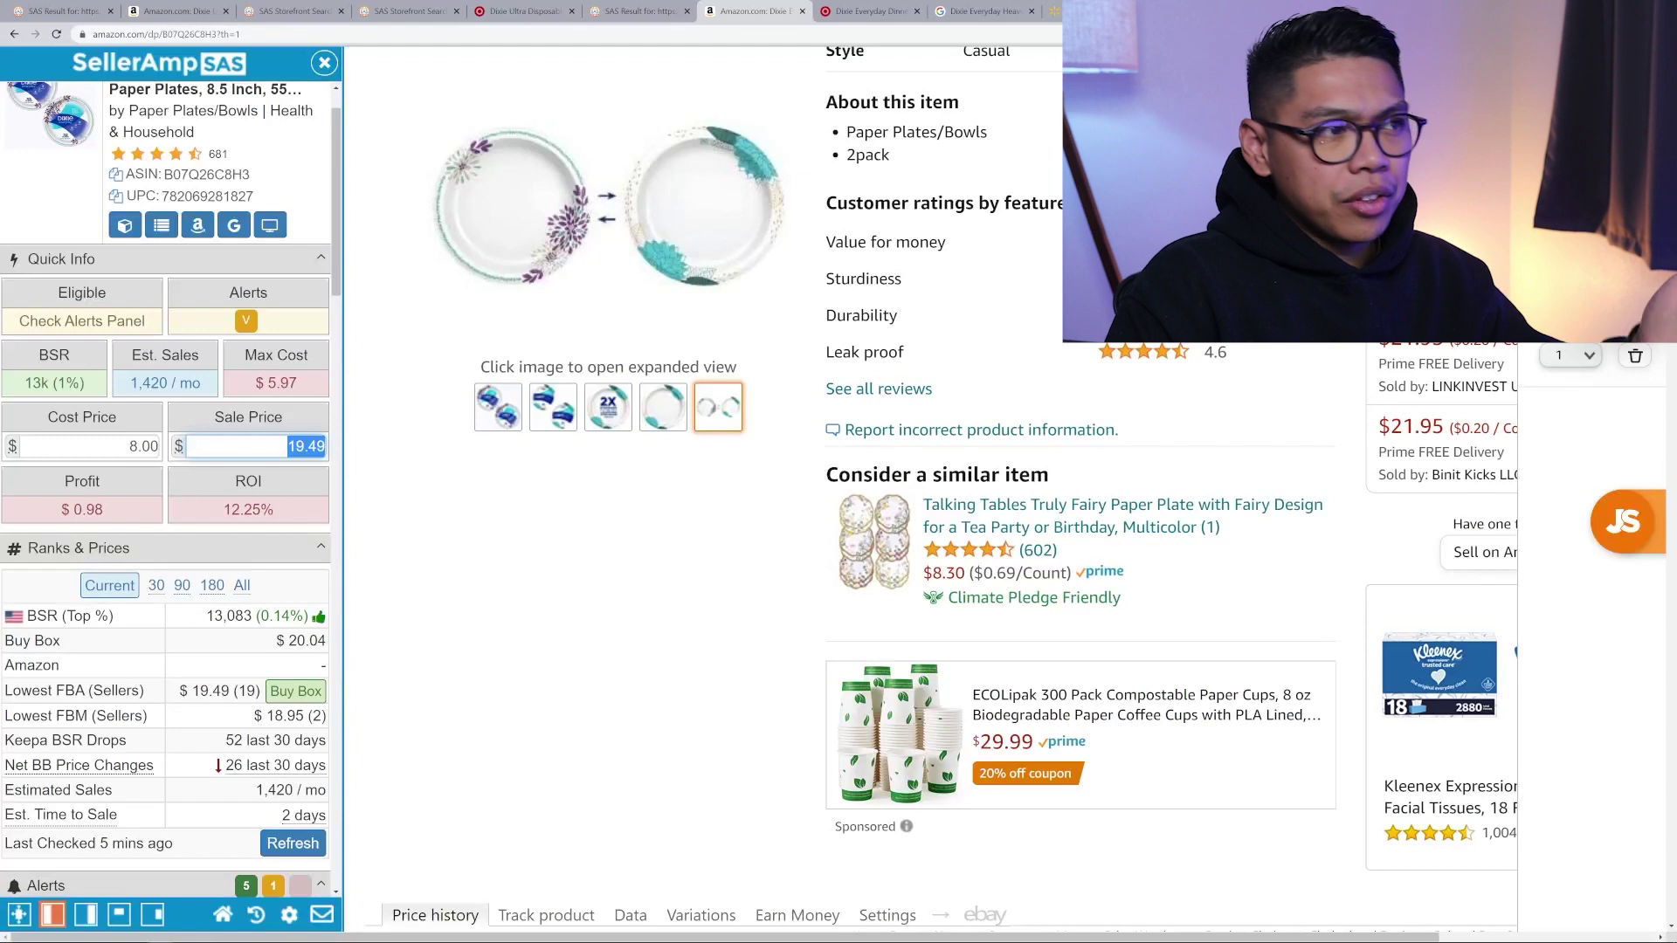
- Try sale prices 21 then 22.19 ($3.27 profit, 40.88% ROI) and bring the Offers table into view
{"action": "type", "text": "21"}
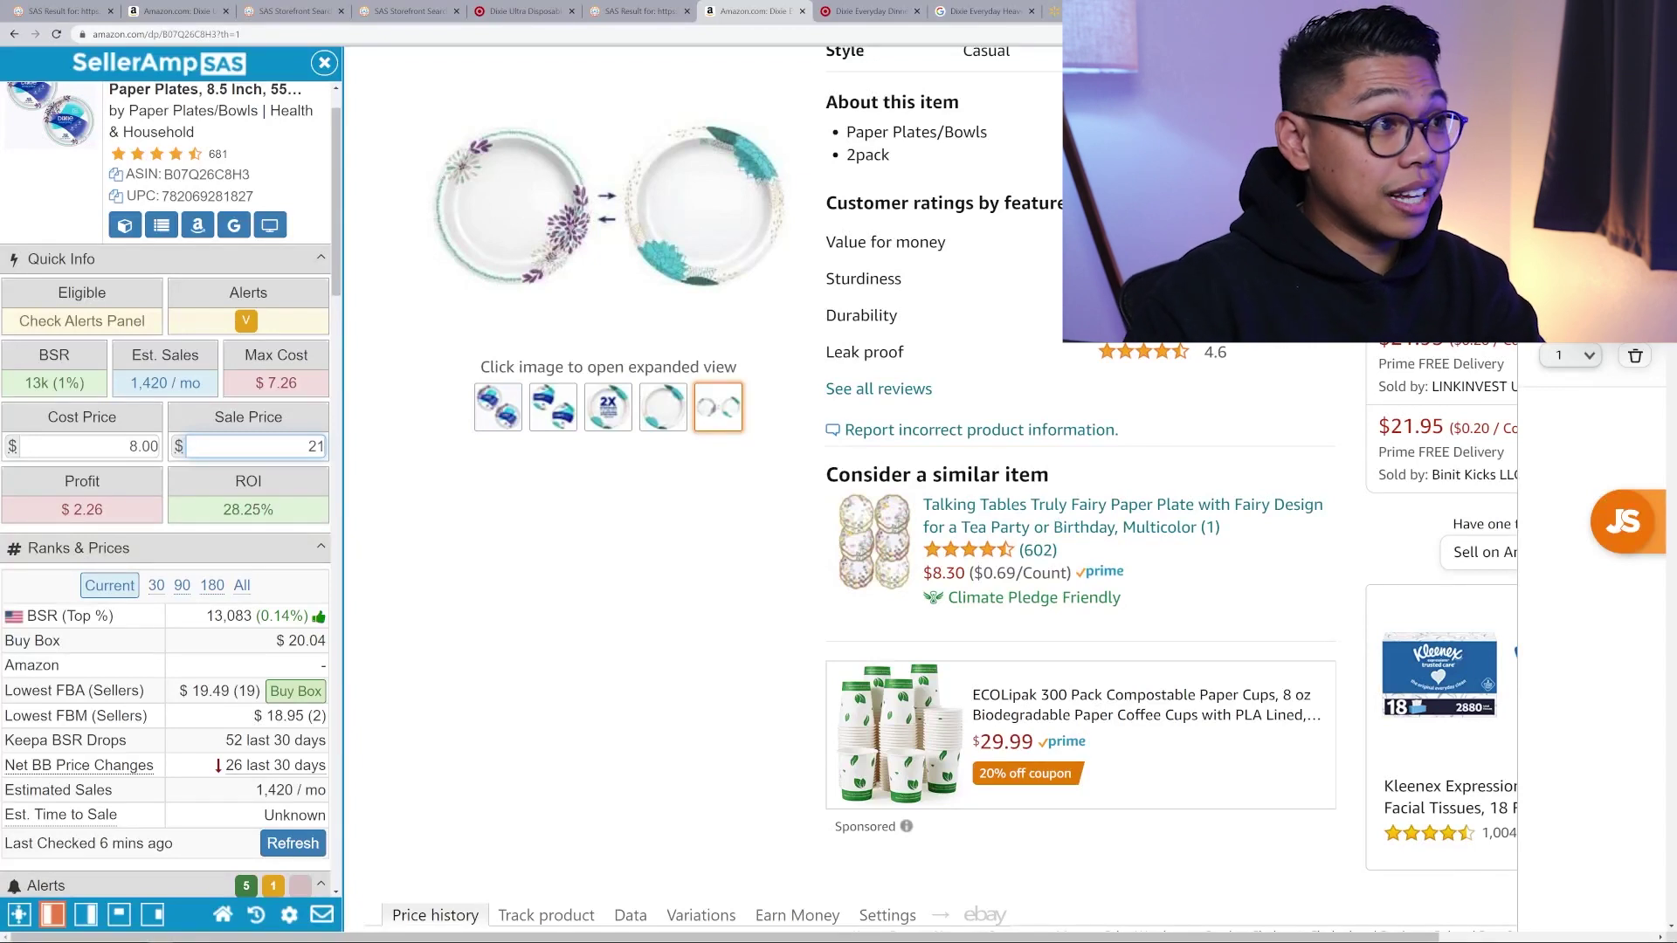
{"action": "scroll", "coordinate": [612, 489], "scroll_direction": "up", "scroll_amount": 7}
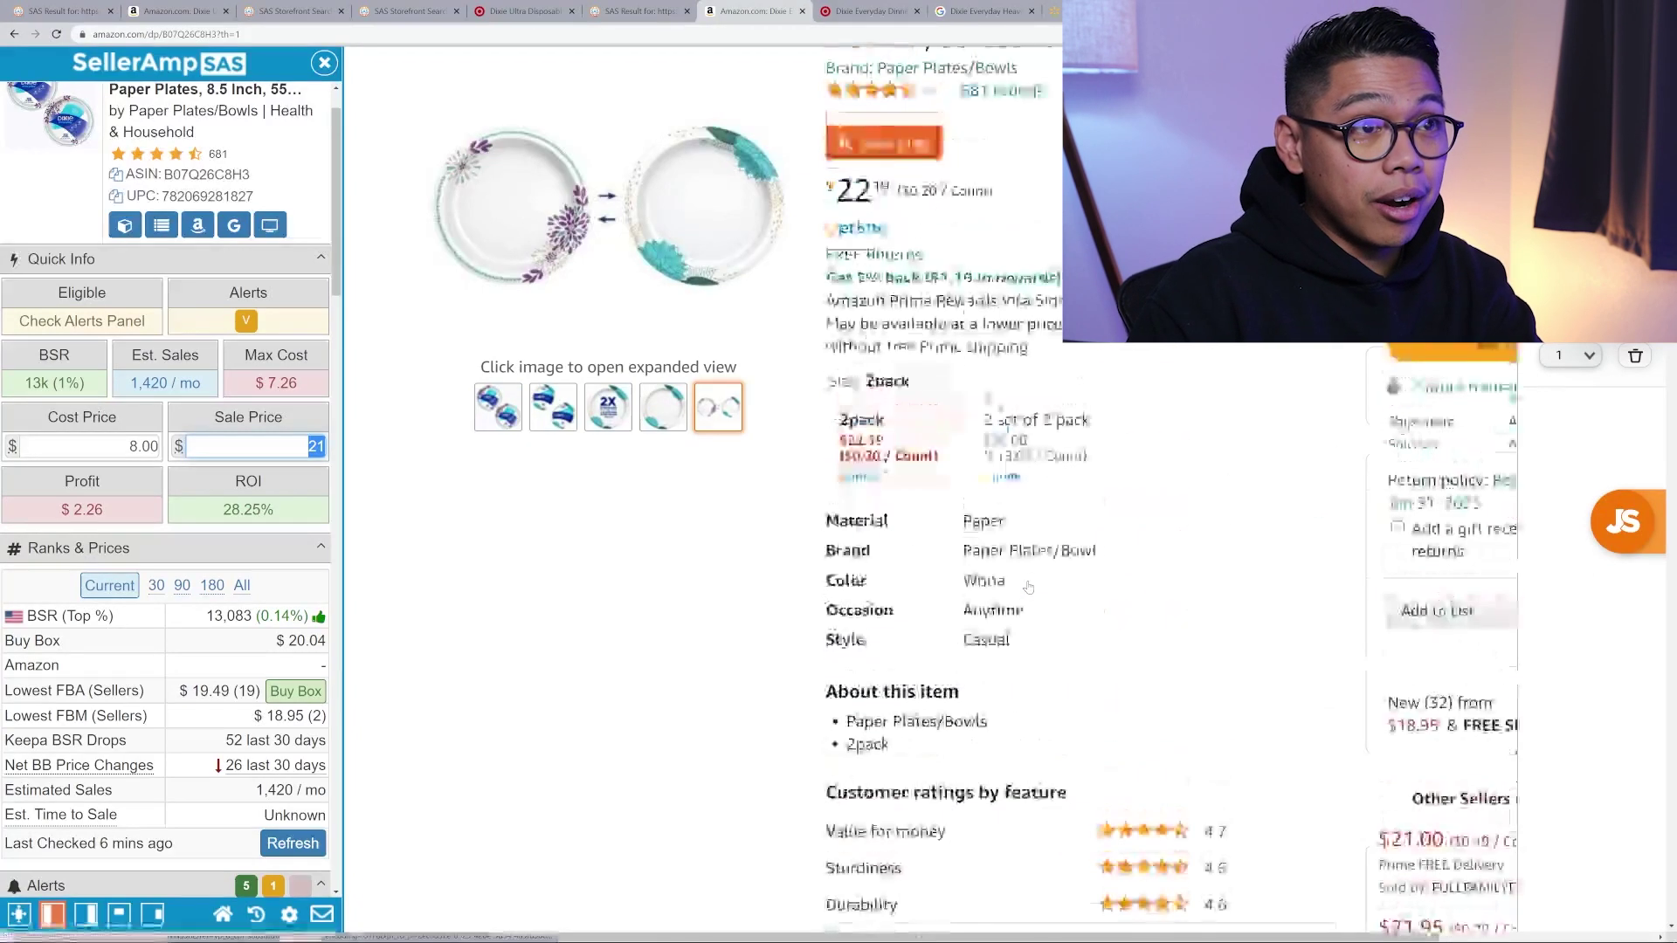
{"action": "type", "text": "22.19"}
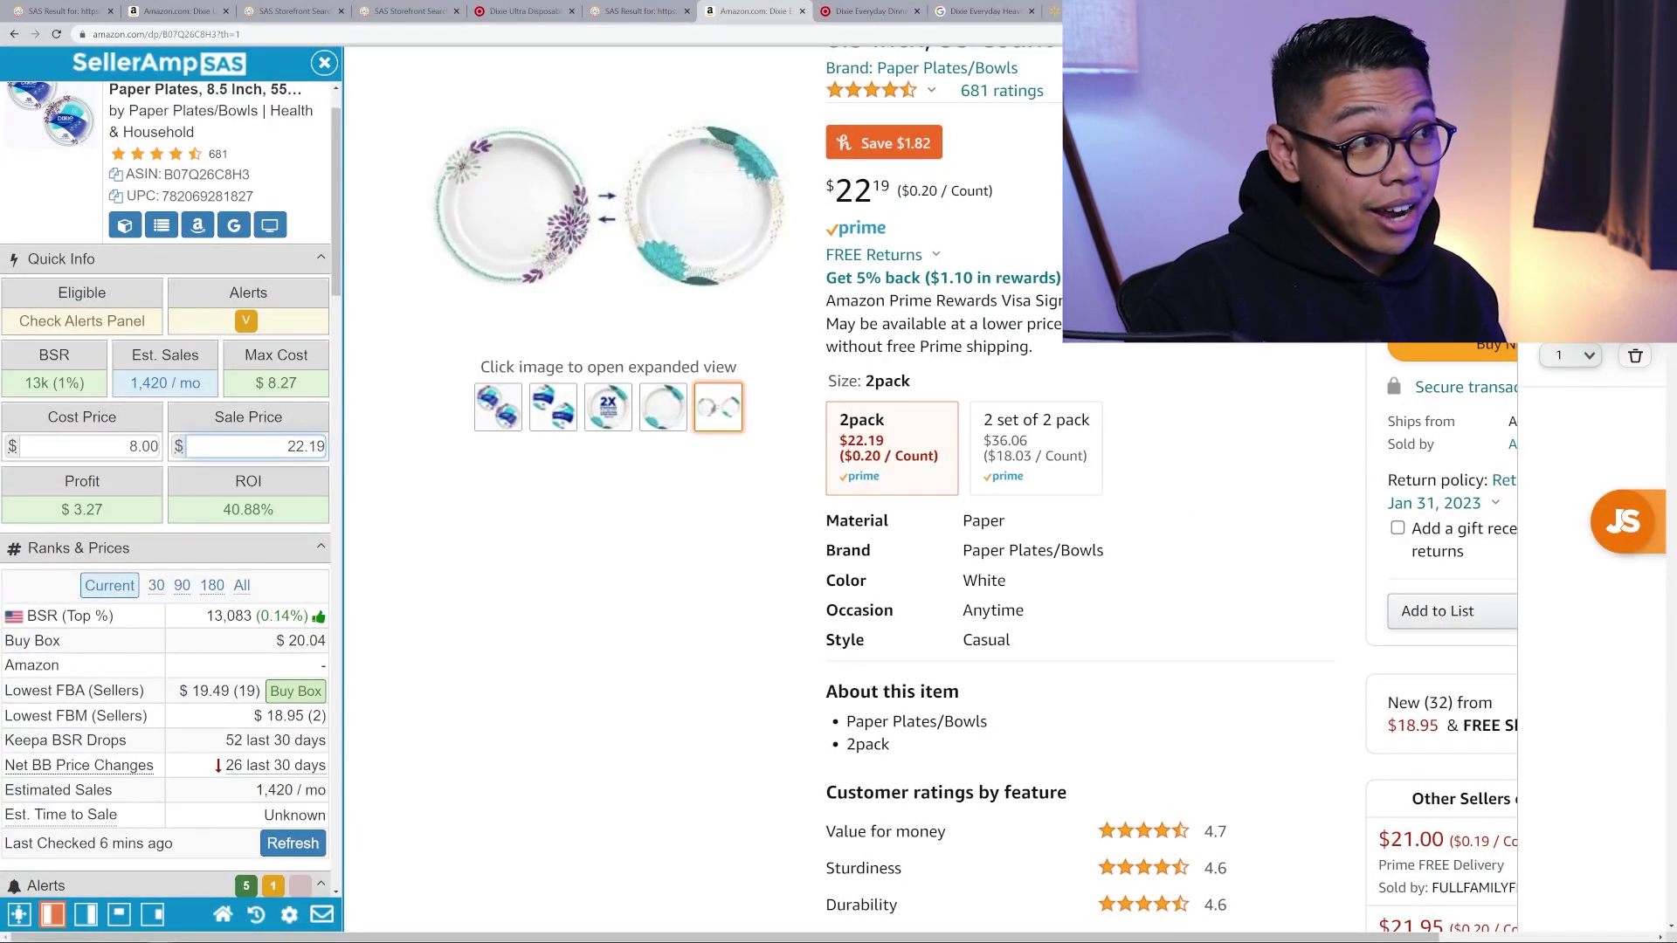
{"action": "scroll", "coordinate": [849, 434], "scroll_direction": "up", "scroll_amount": 3}
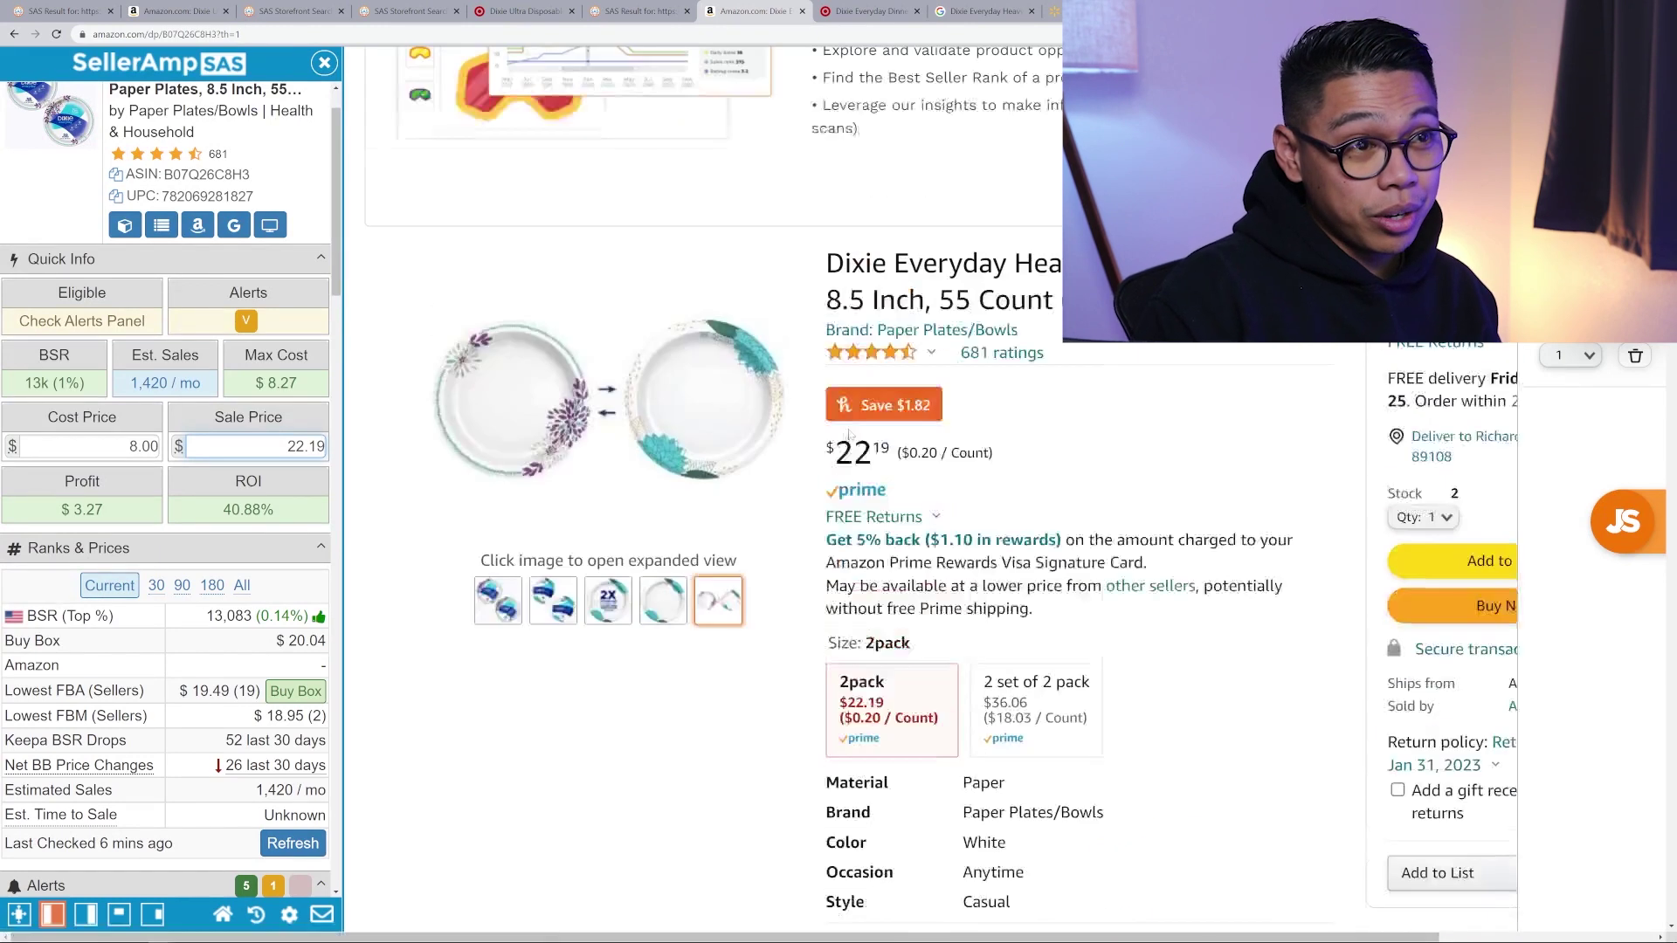
{"action": "scroll", "coordinate": [849, 433], "scroll_direction": "down", "scroll_amount": 1}
{"action": "scroll", "coordinate": [237, 564], "scroll_direction": "down", "scroll_amount": 15}
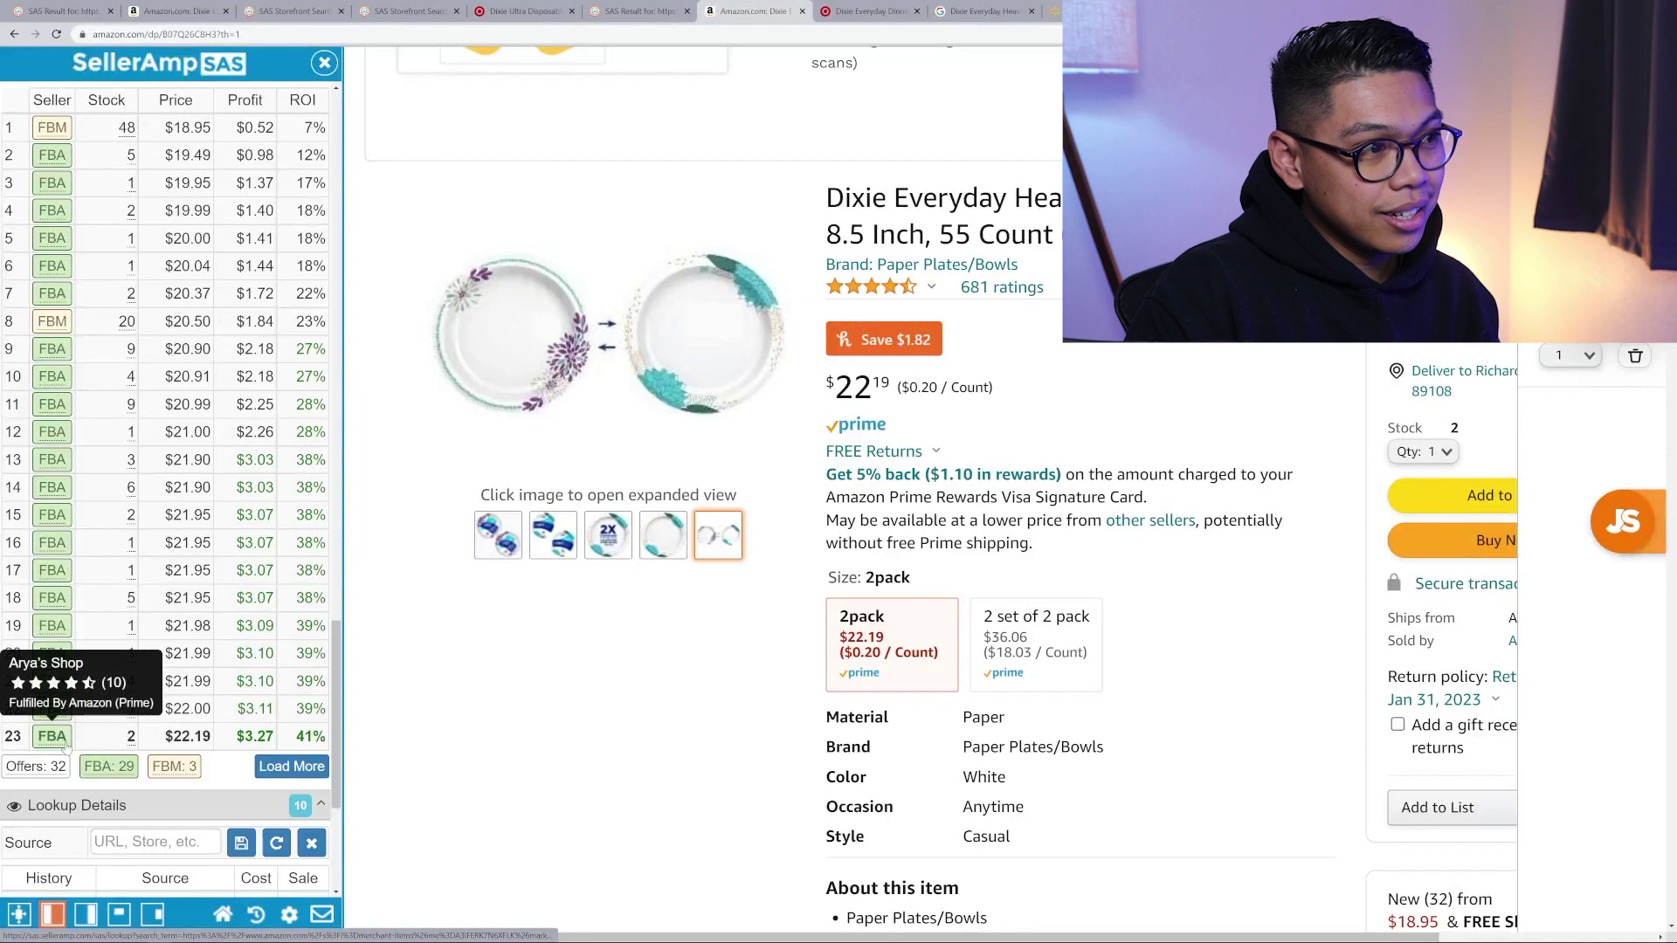
- Load all 32 offers and open a storefront search for offer 23's FBA seller
{"action": "left_click", "coordinate": [307, 764]}
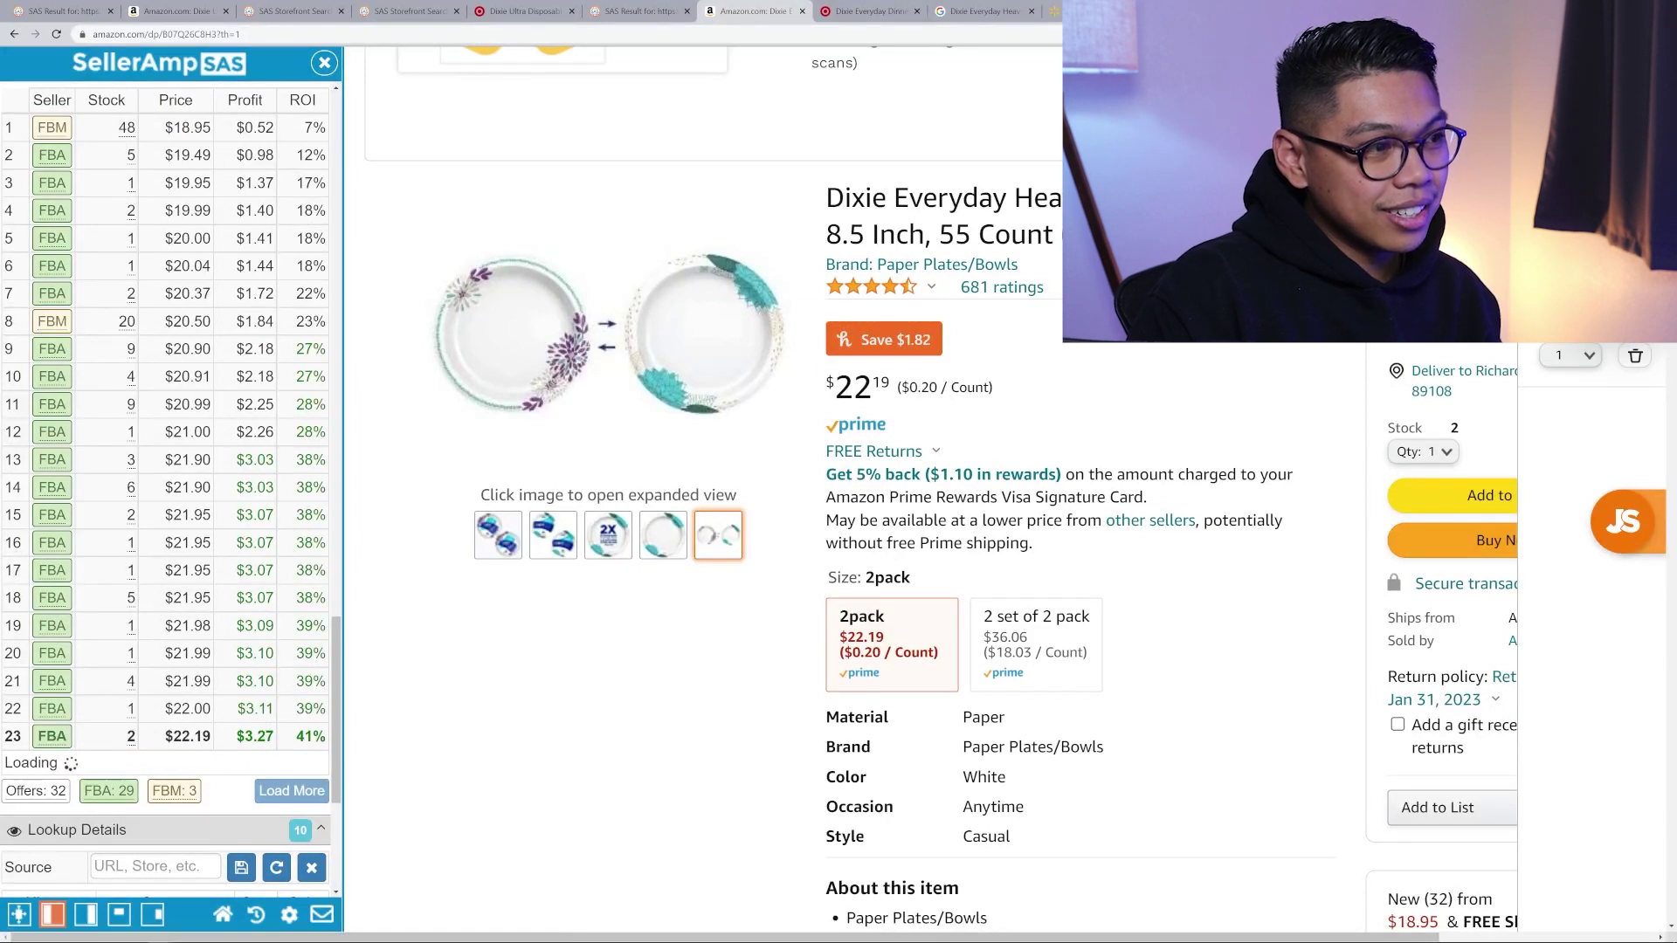
{"action": "scroll", "coordinate": [170, 489], "scroll_direction": "down", "scroll_amount": 2}
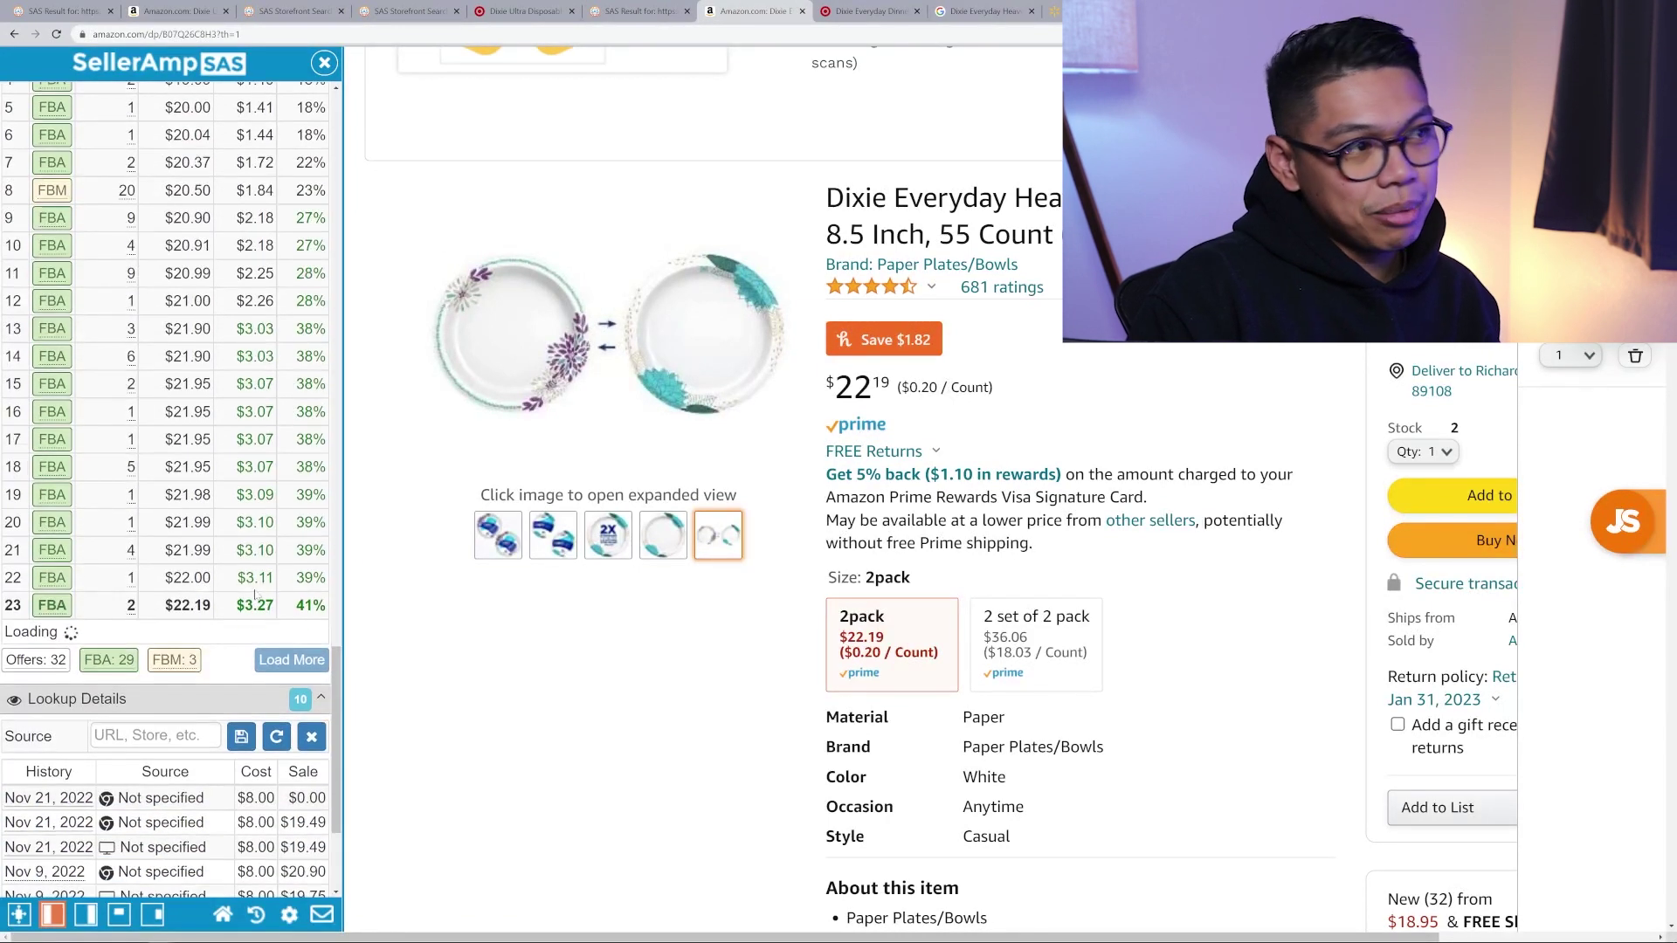
{"action": "scroll", "coordinate": [259, 602], "scroll_direction": "down", "scroll_amount": 10}
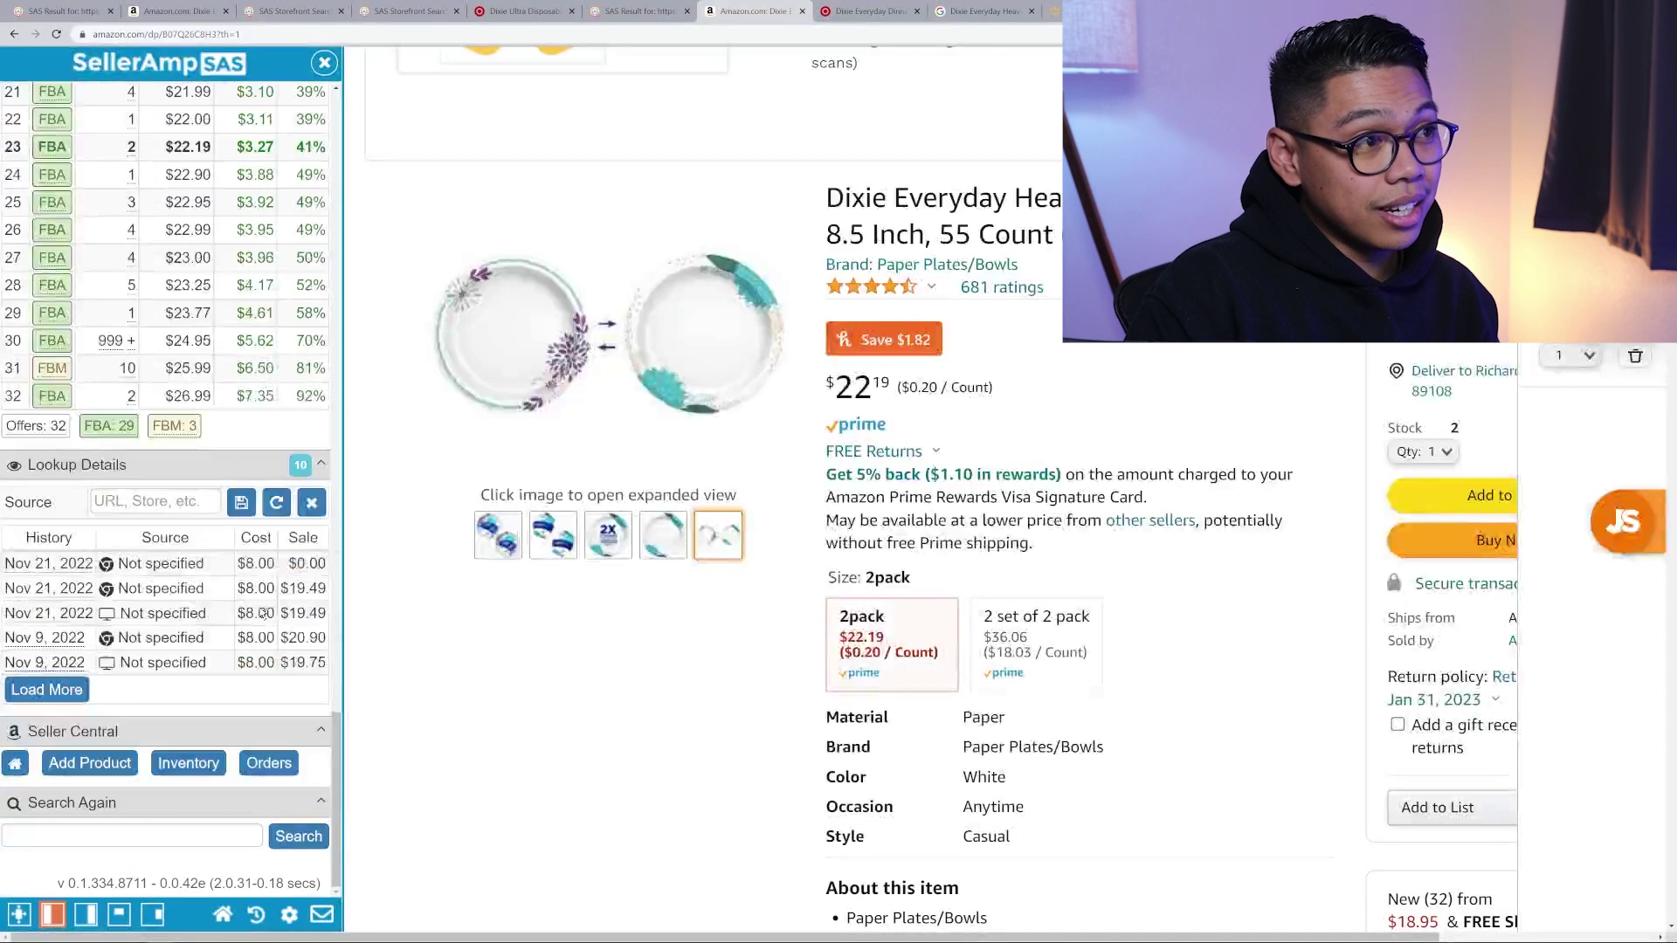
{"action": "scroll", "coordinate": [262, 613], "scroll_direction": "up", "scroll_amount": 3}
{"action": "scroll", "coordinate": [149, 482], "scroll_direction": "up", "scroll_amount": 3}
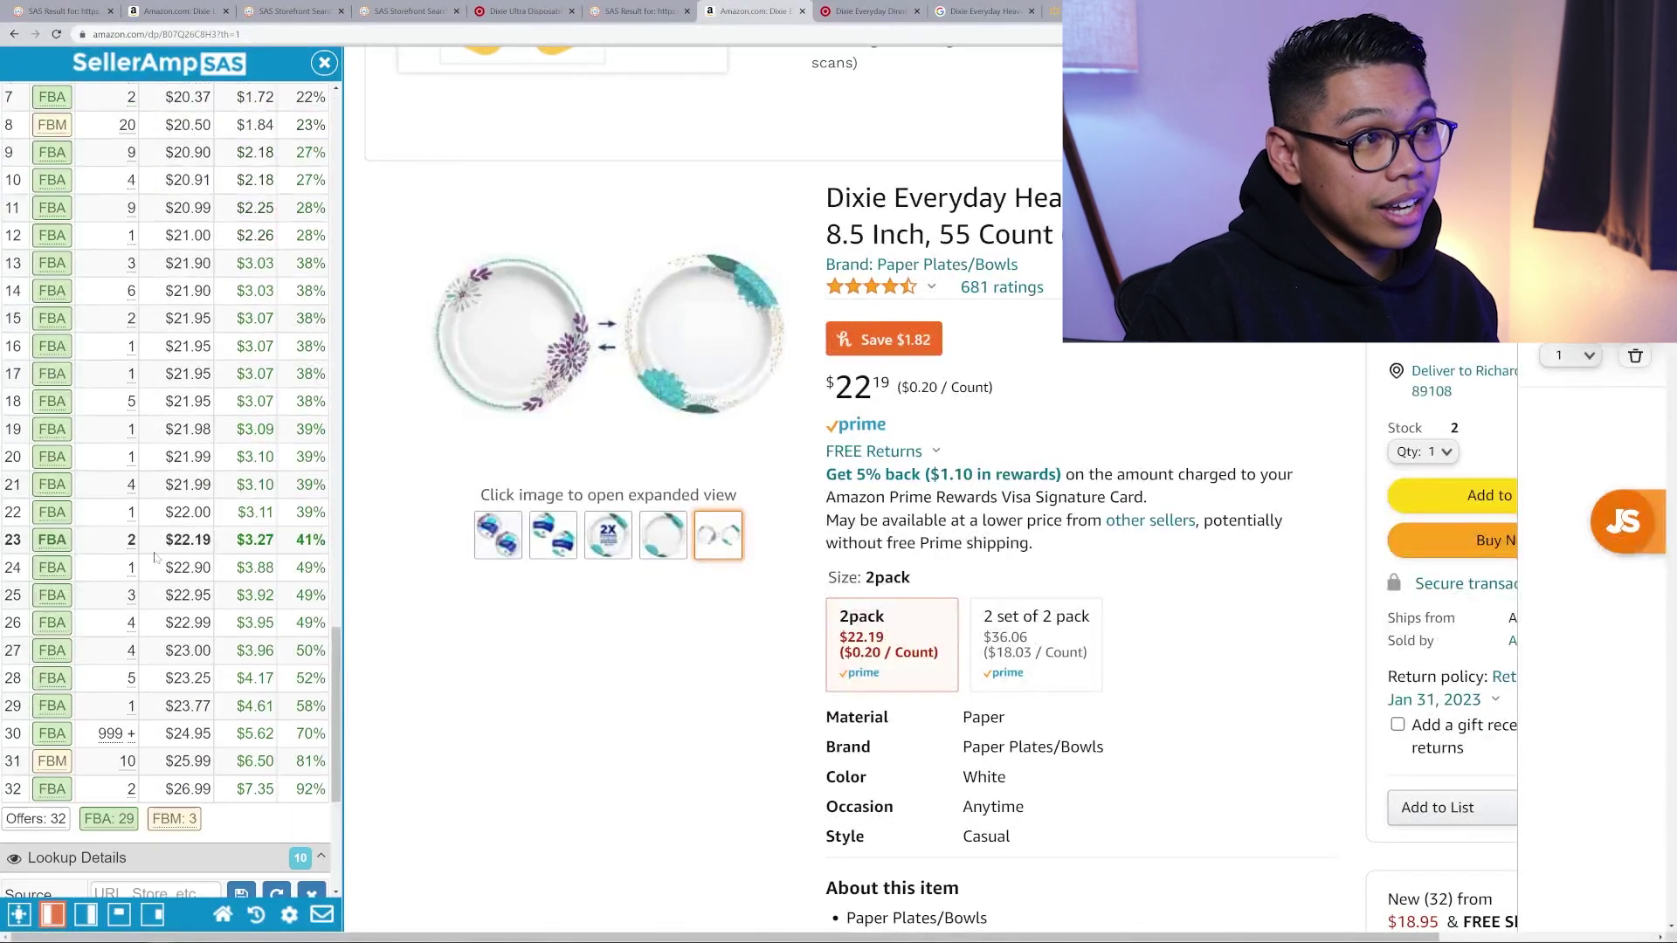
{"action": "scroll", "coordinate": [53, 636], "scroll_direction": "down", "scroll_amount": 1}
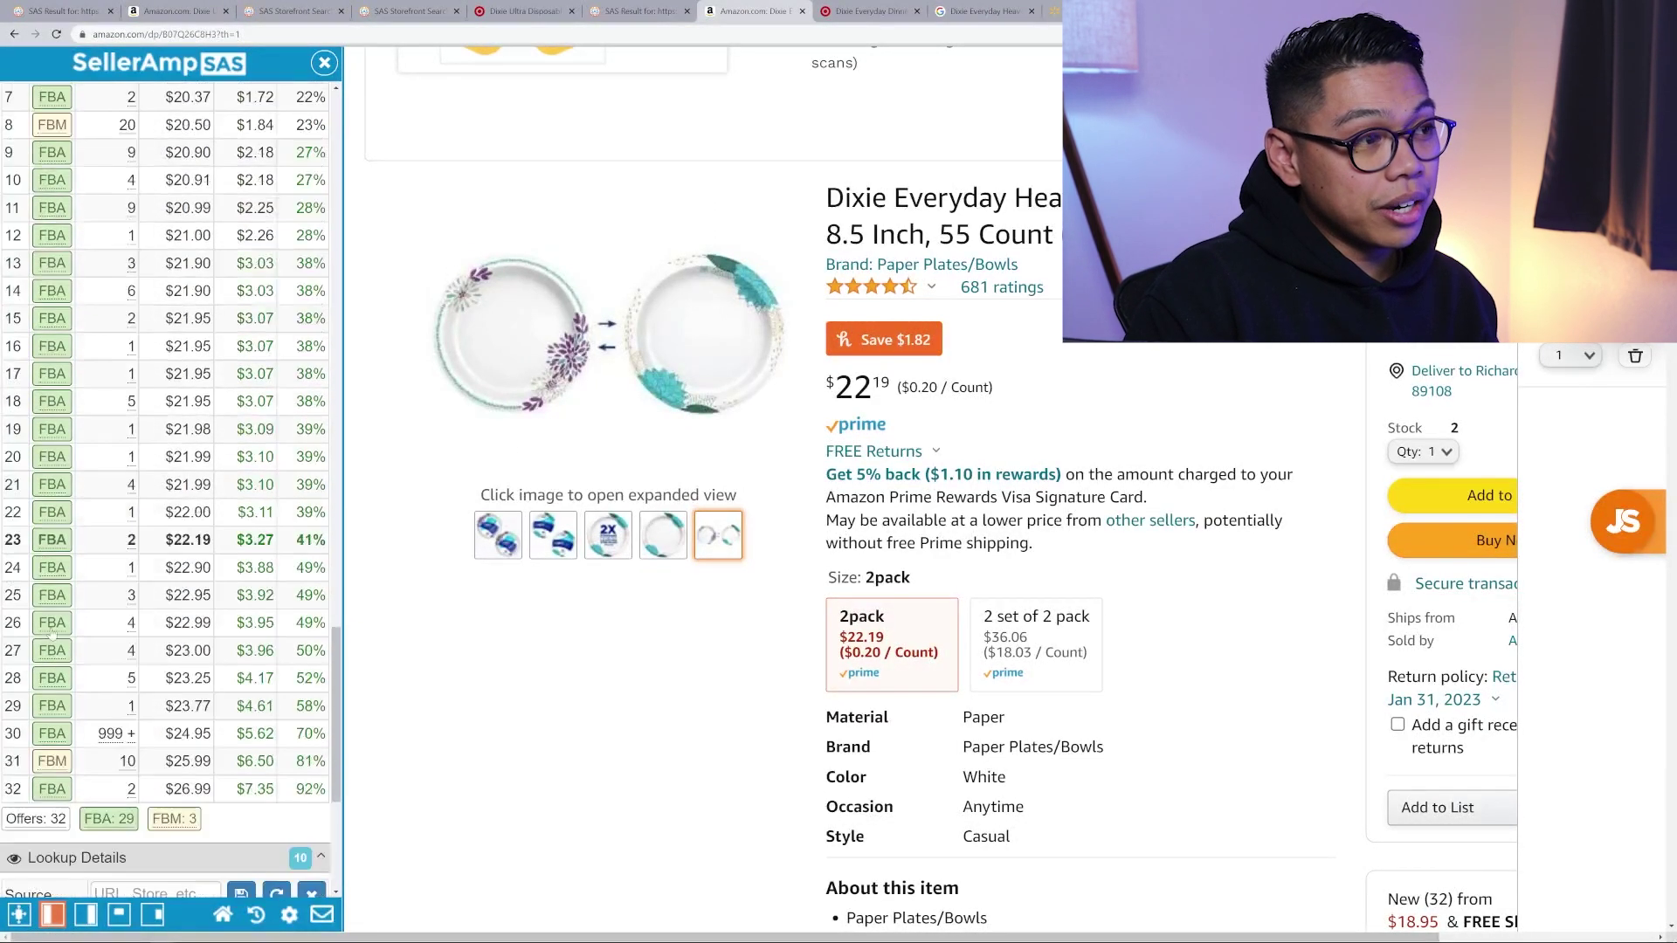
{"action": "left_click", "coordinate": [69, 551]}
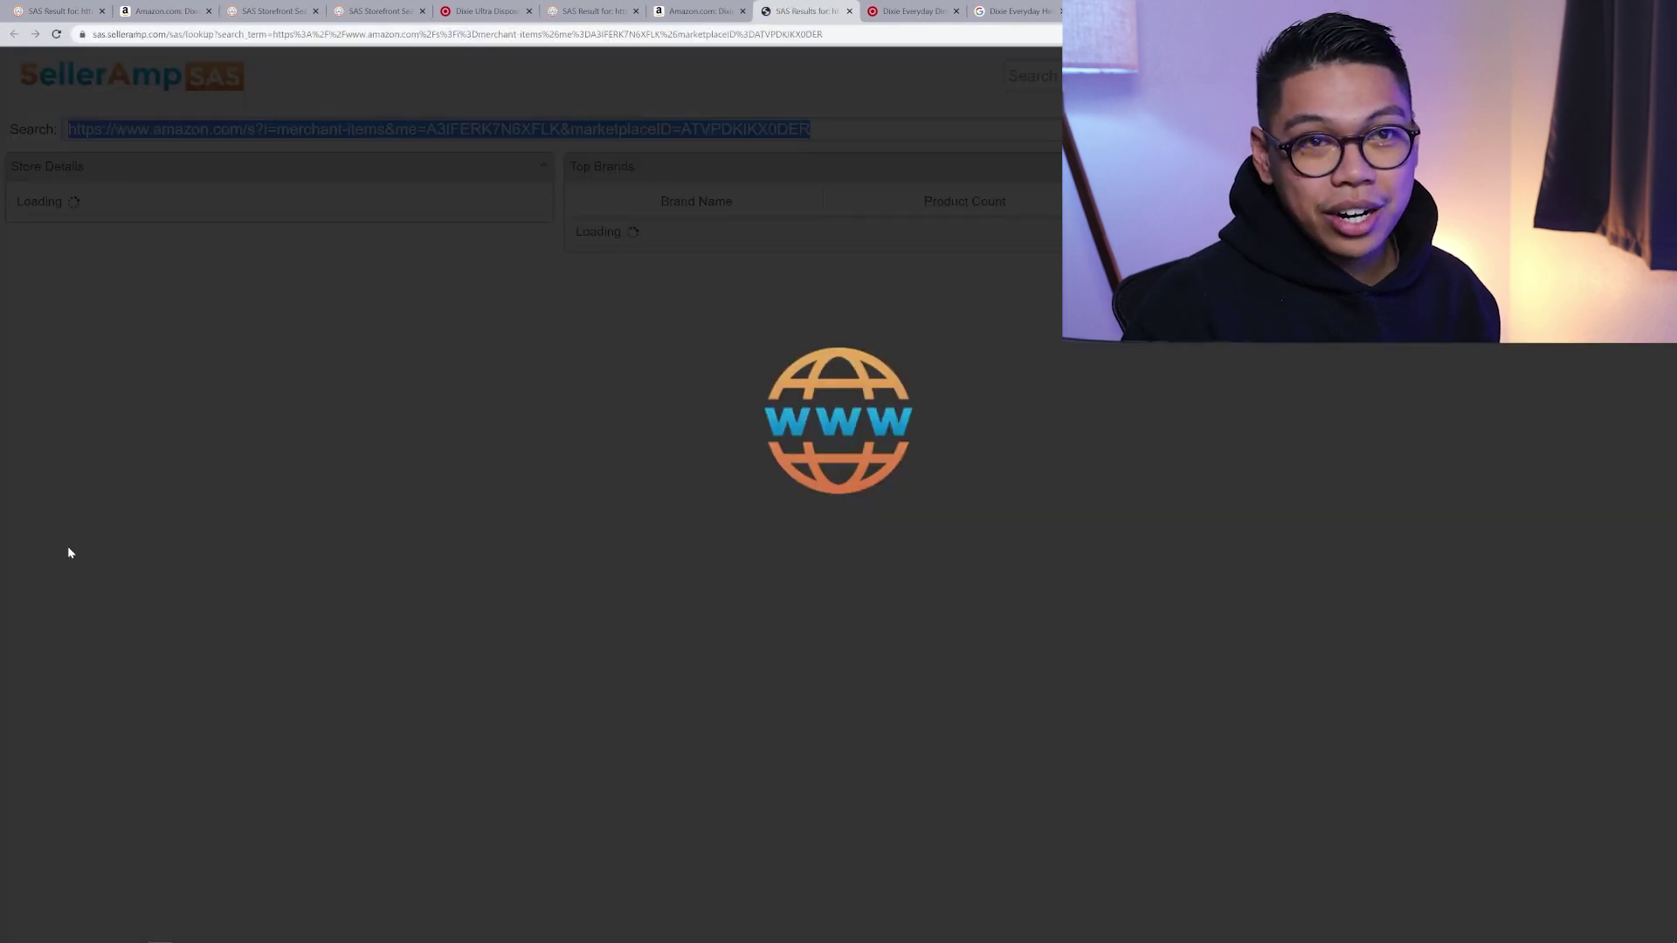
- Compare the storefront results with the Target Dixie pages, ending on the Amazon Dixie listing
{"action": "scroll", "coordinate": [102, 555], "scroll_direction": "down", "scroll_amount": 4}
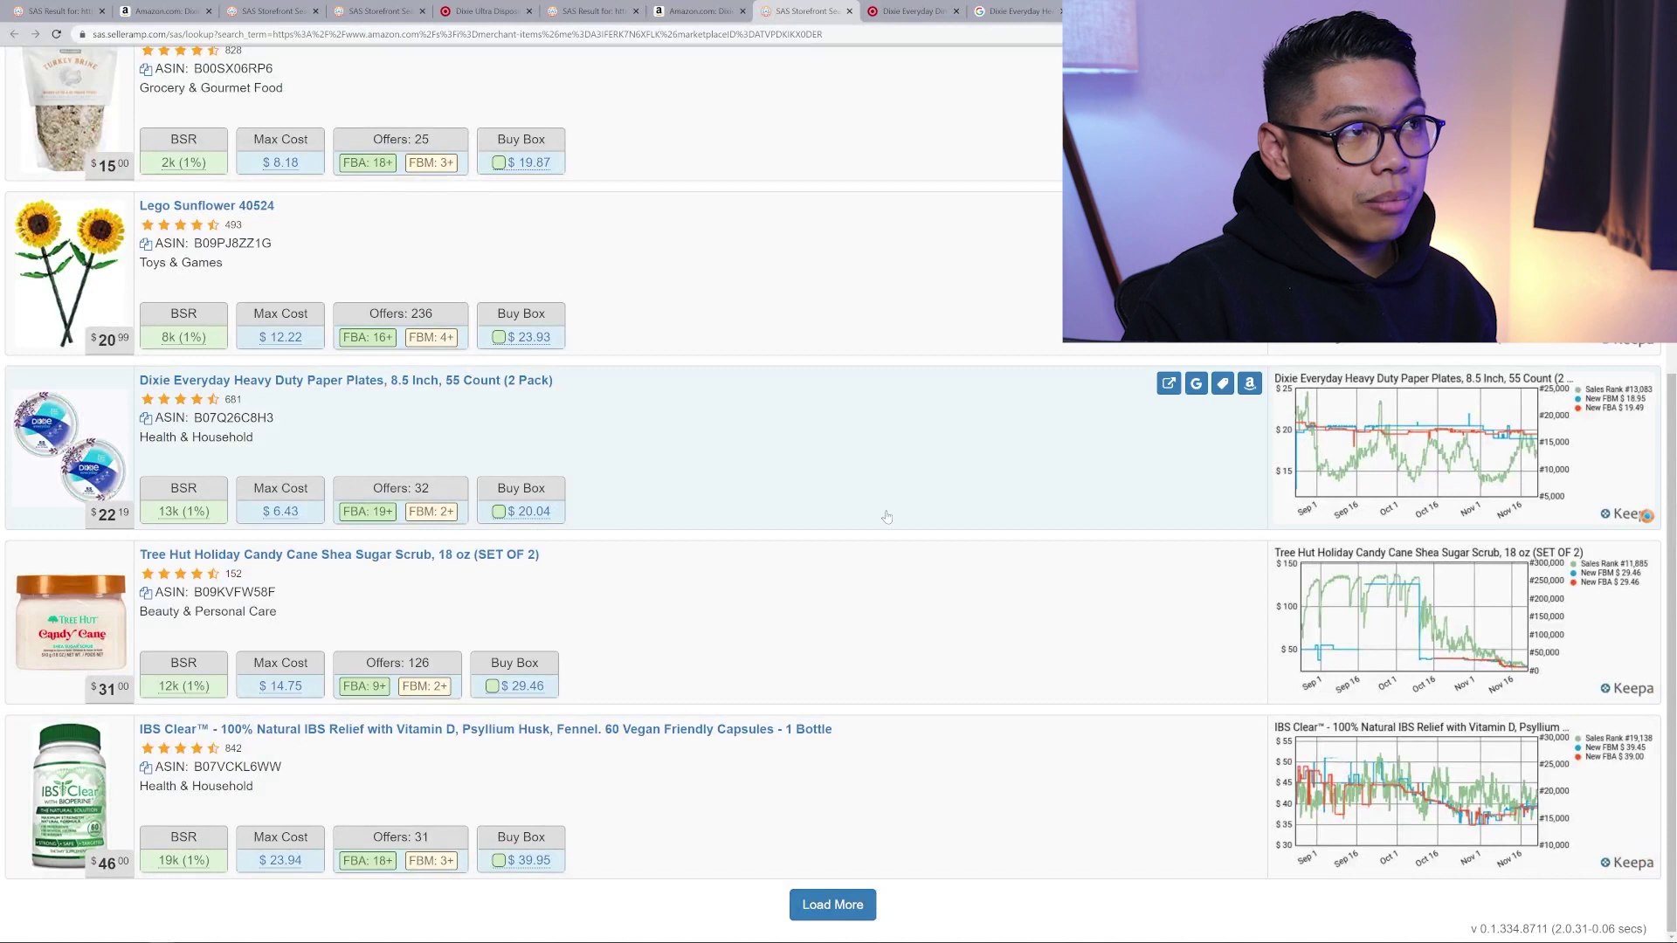
{"action": "left_click", "coordinate": [527, 7]}
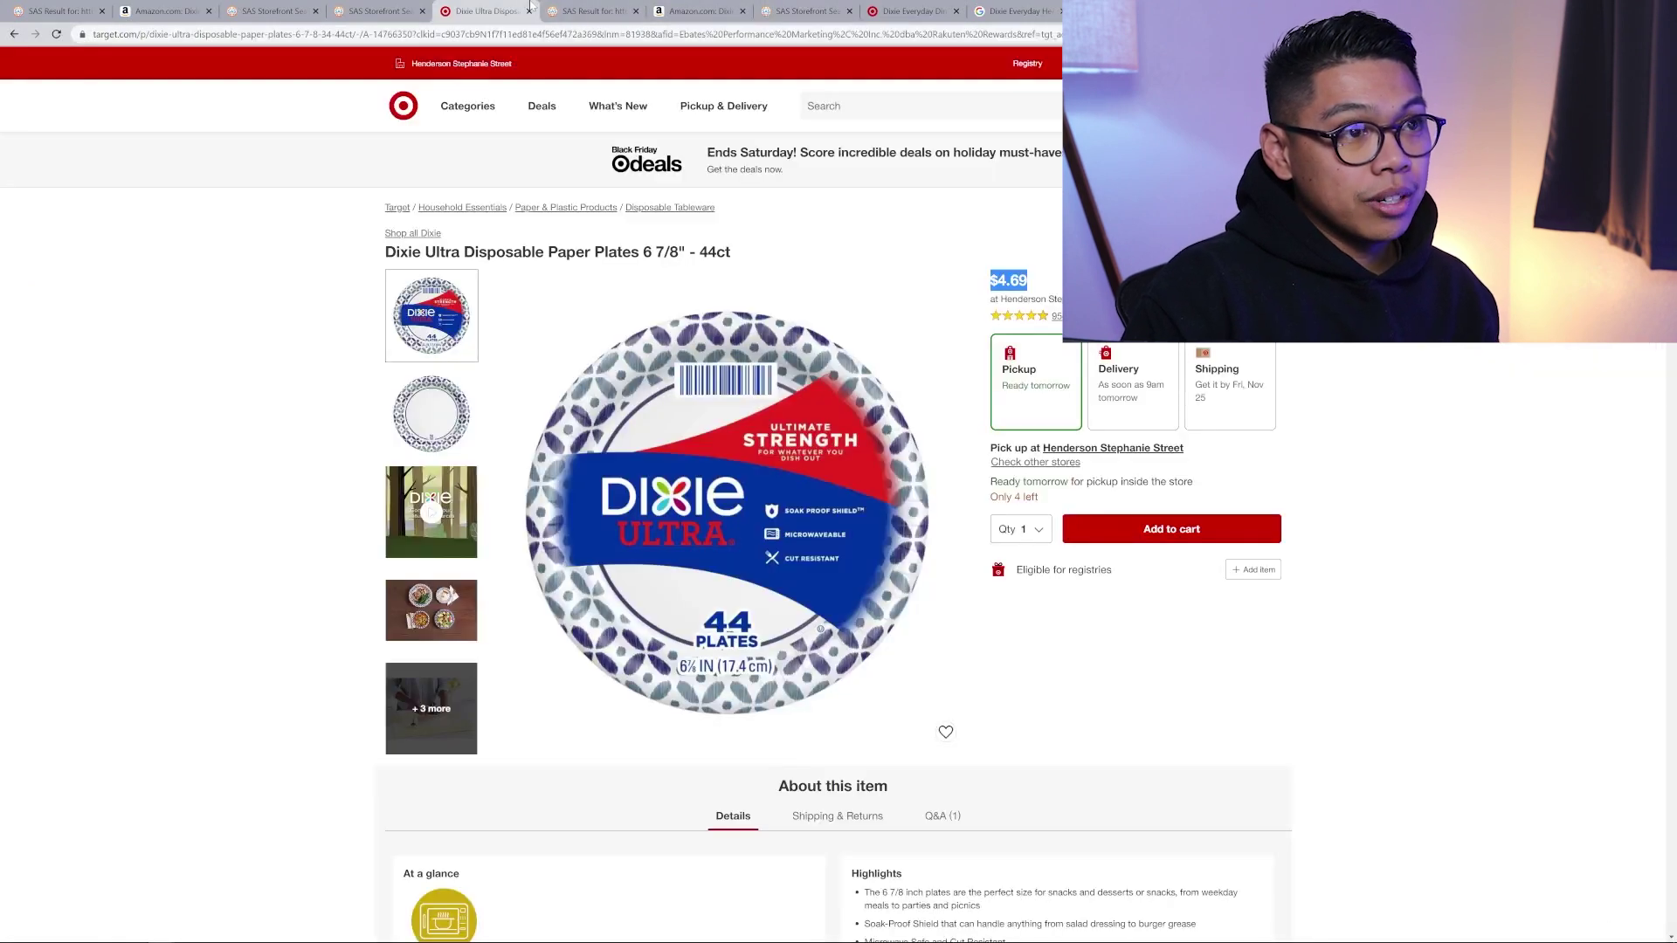
{"action": "left_click", "coordinate": [590, 11]}
{"action": "left_click", "coordinate": [912, 11]}
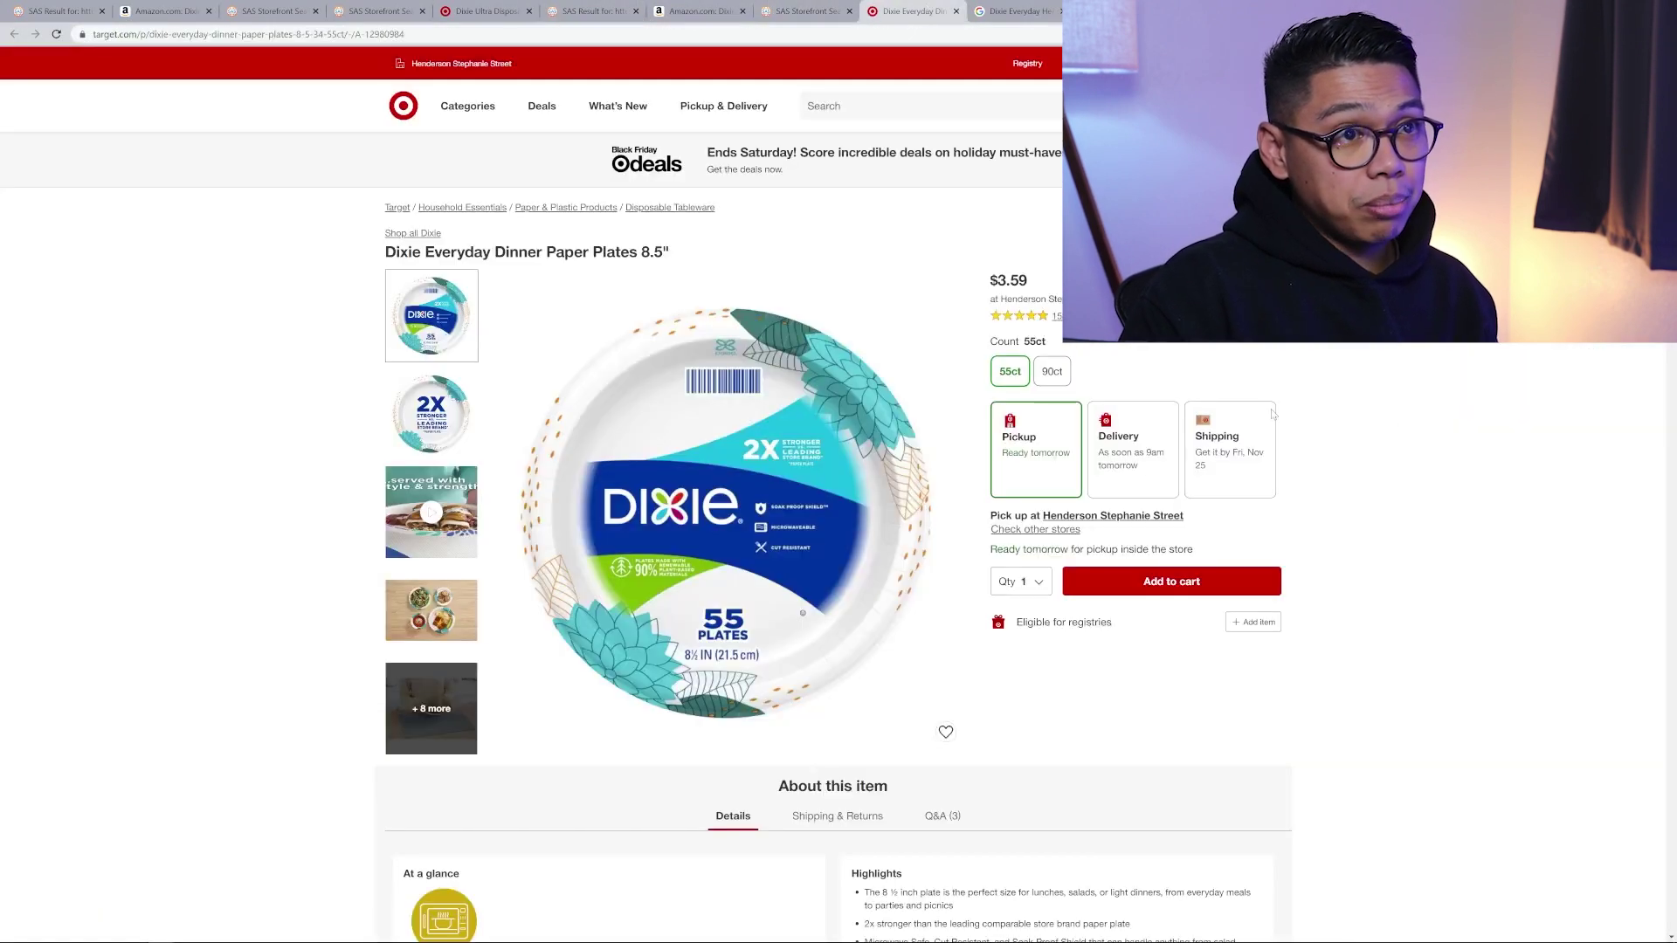
{"action": "left_click", "coordinate": [699, 10]}
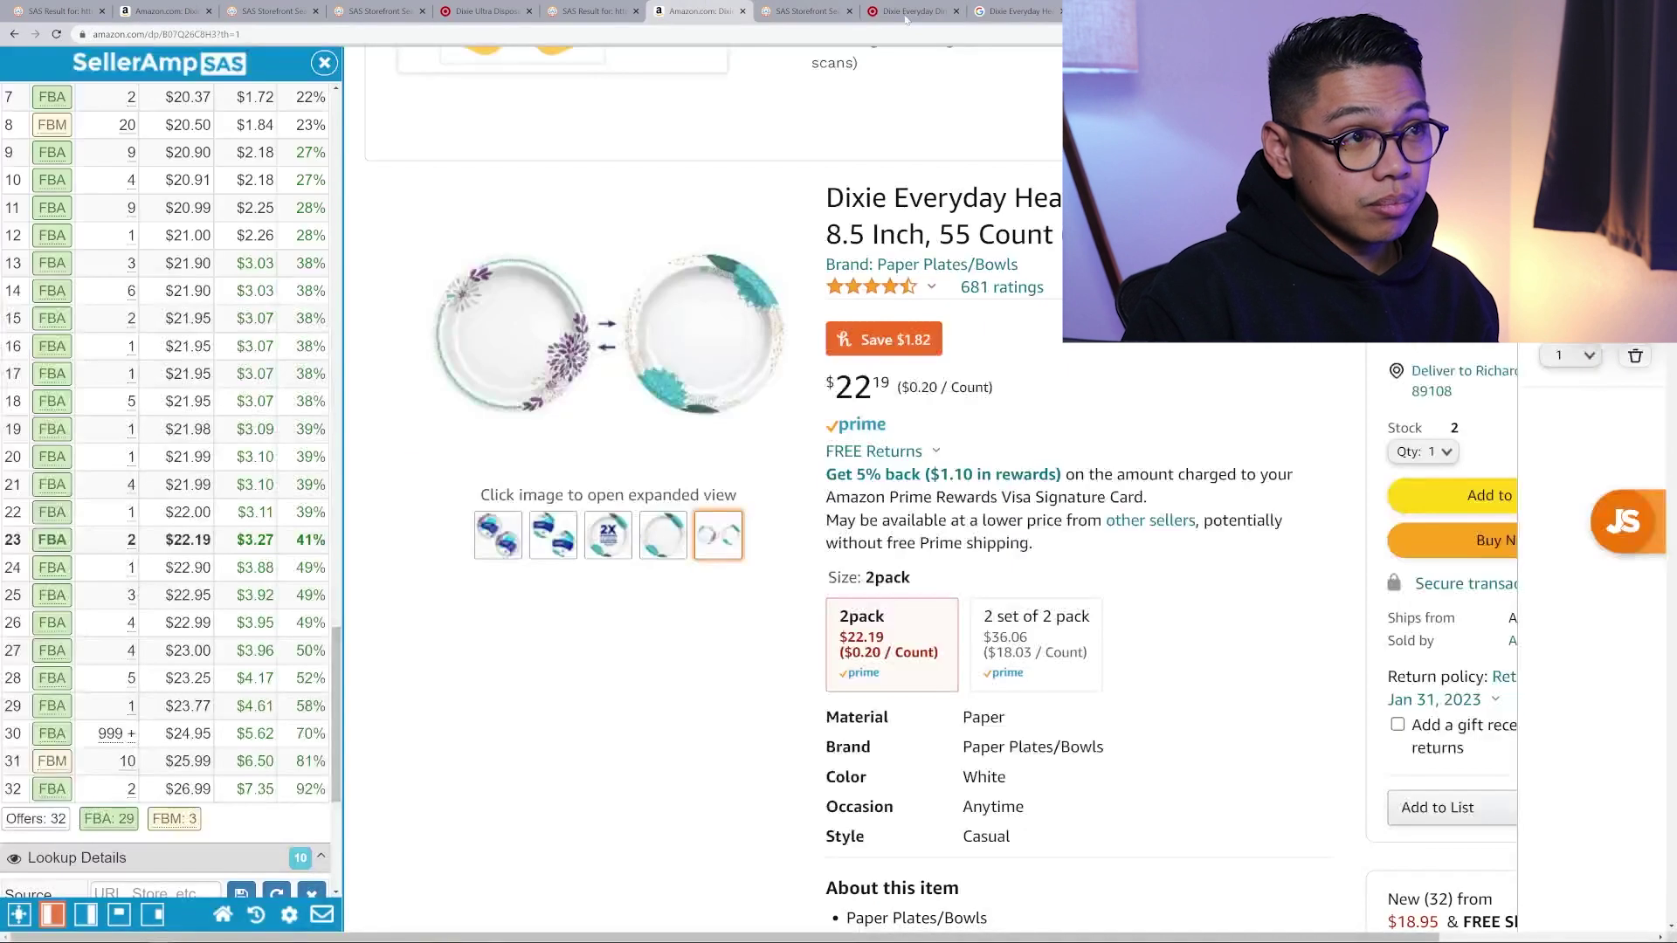
{"action": "left_click", "coordinate": [583, 11]}
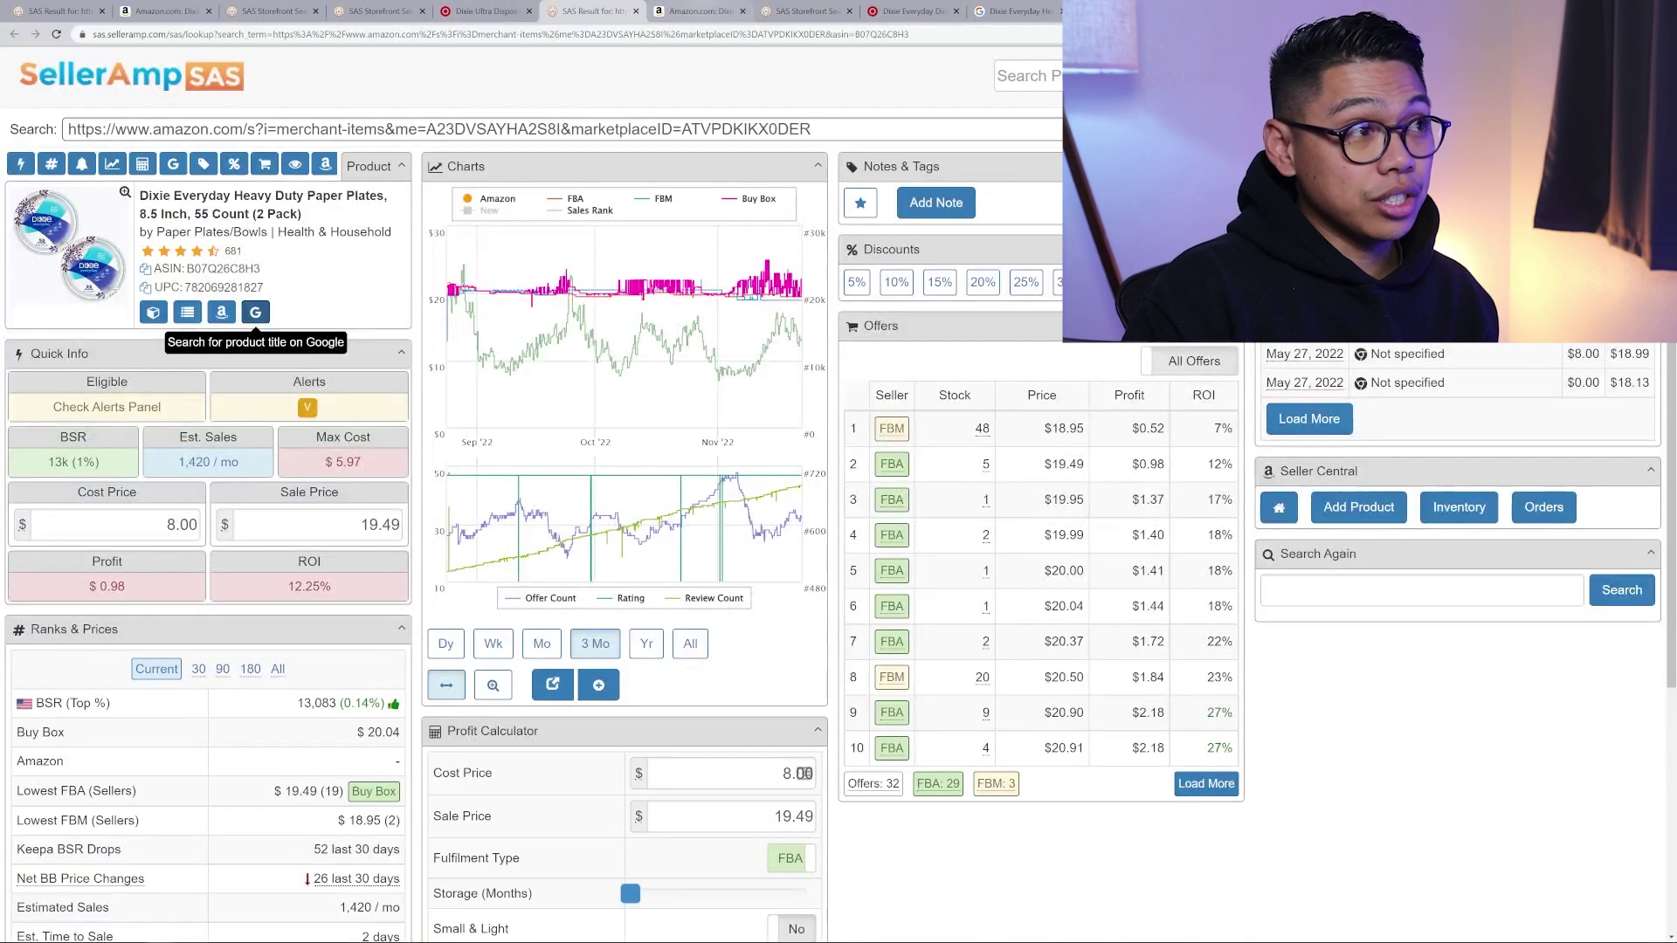
{"action": "left_click", "coordinate": [698, 10]}
{"action": "left_click", "coordinate": [912, 11]}
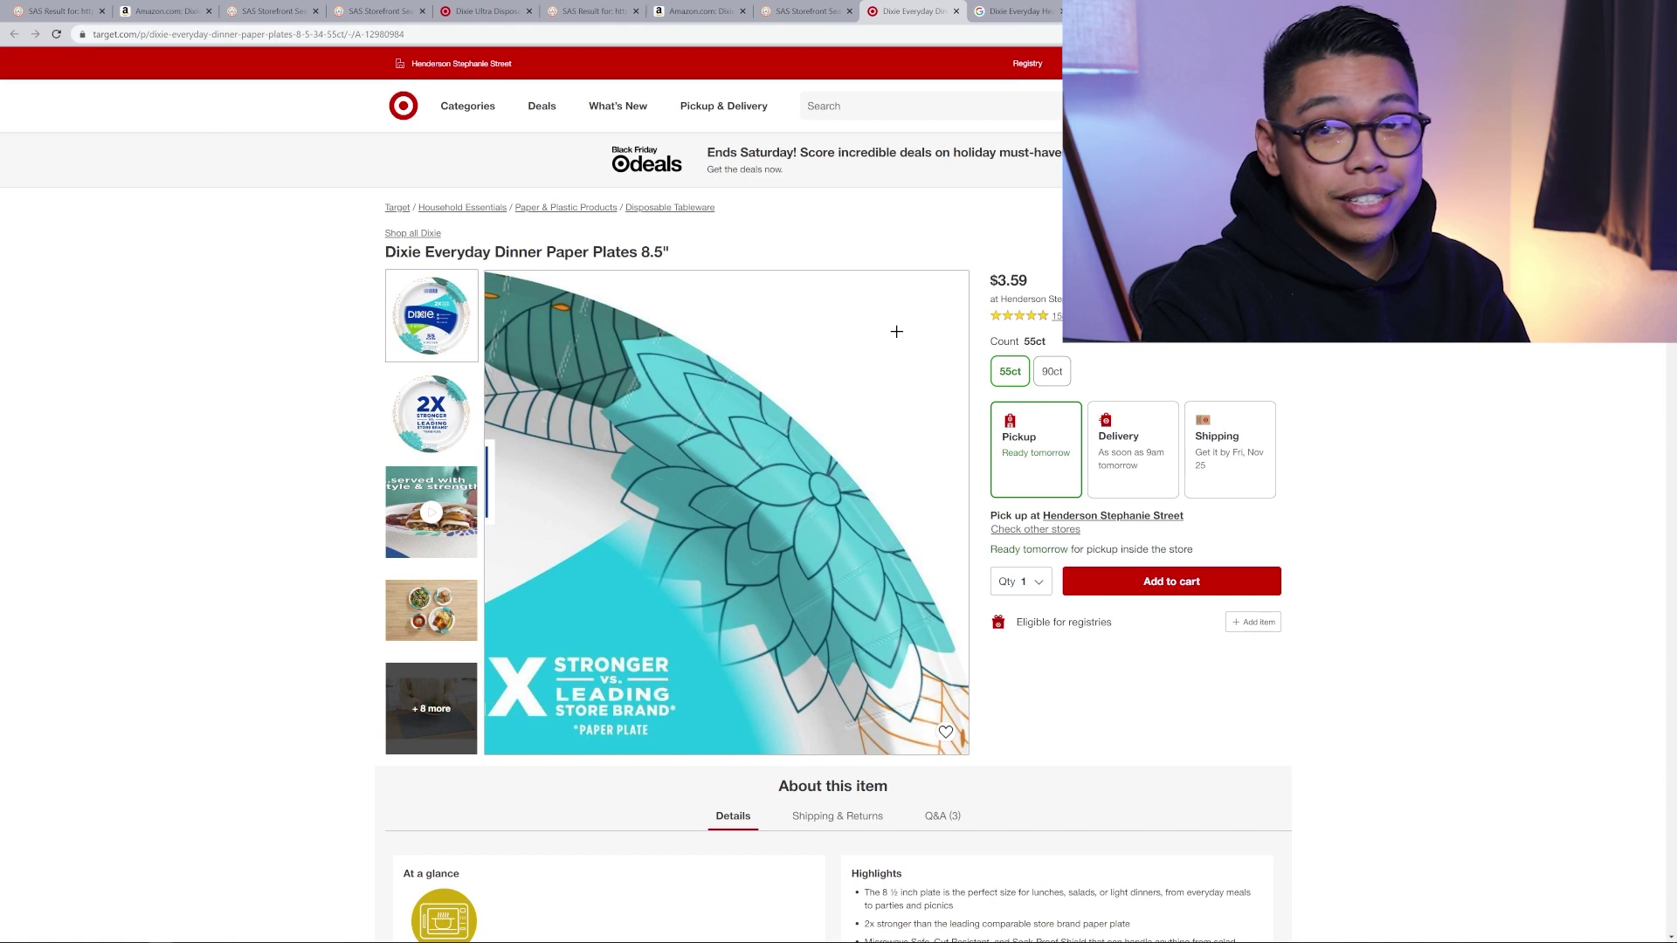
{"action": "left_click", "coordinate": [695, 8]}
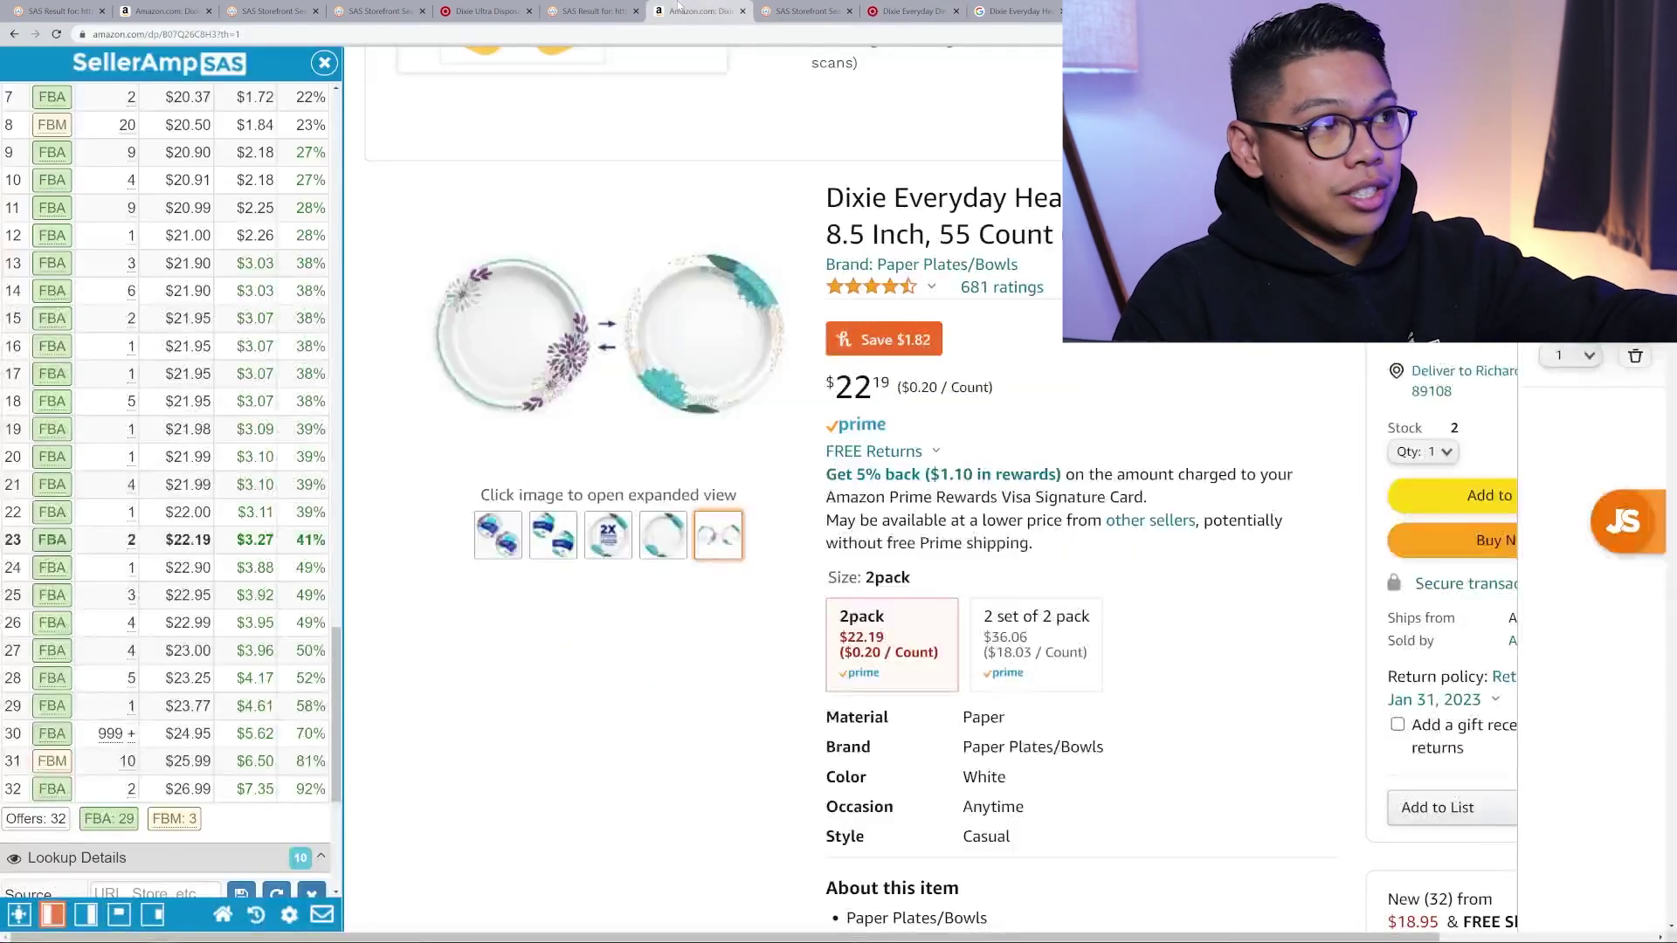
- Try a 19 sale price ($0.56 profit), then set 20.00 for $1.41 profit and 17.62% ROI
{"action": "scroll", "coordinate": [199, 440], "scroll_direction": "up", "scroll_amount": 15}
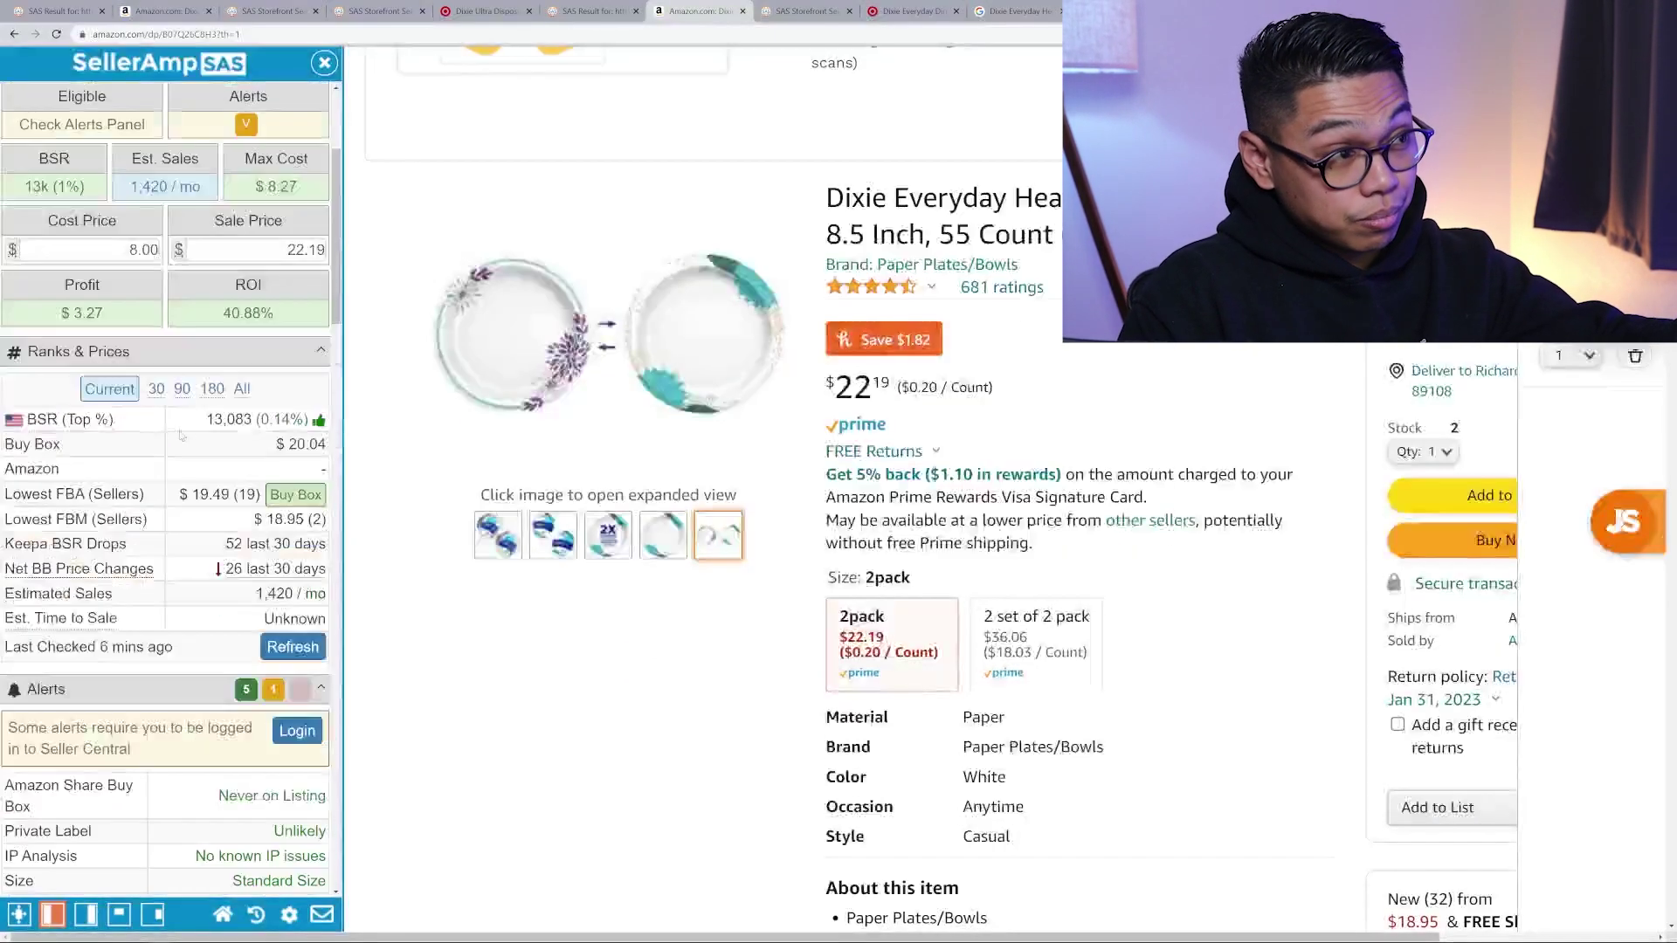
{"action": "left_click", "coordinate": [305, 250]}
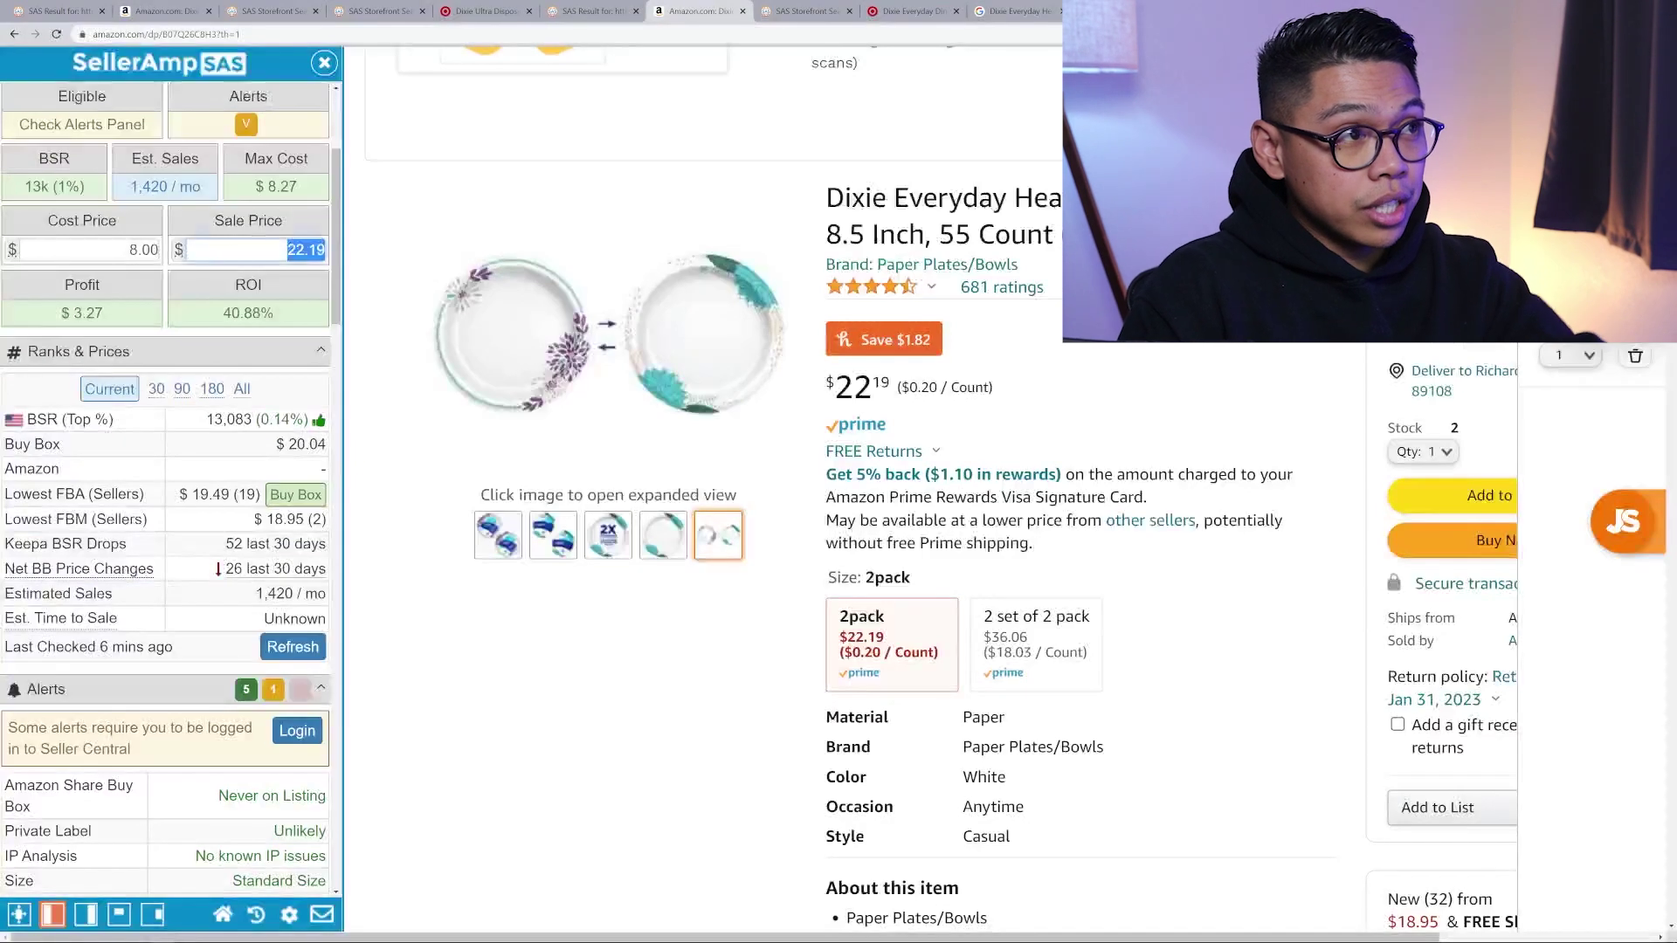
{"action": "type", "text": "19"}
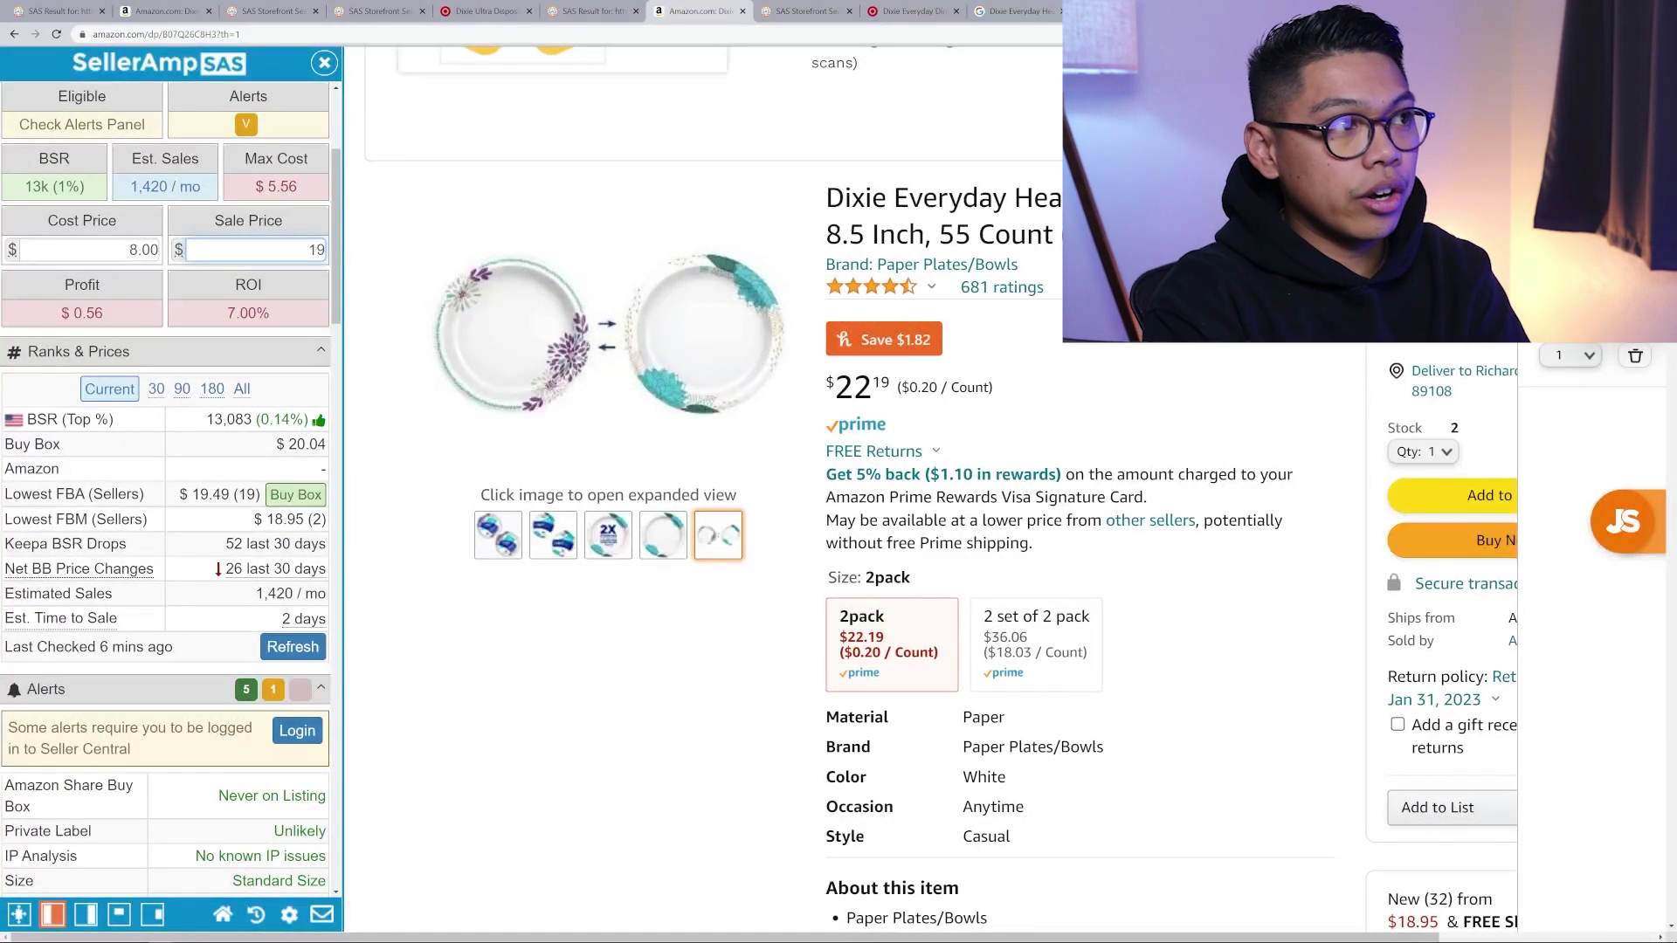
{"action": "double_click", "coordinate": [87, 313]}
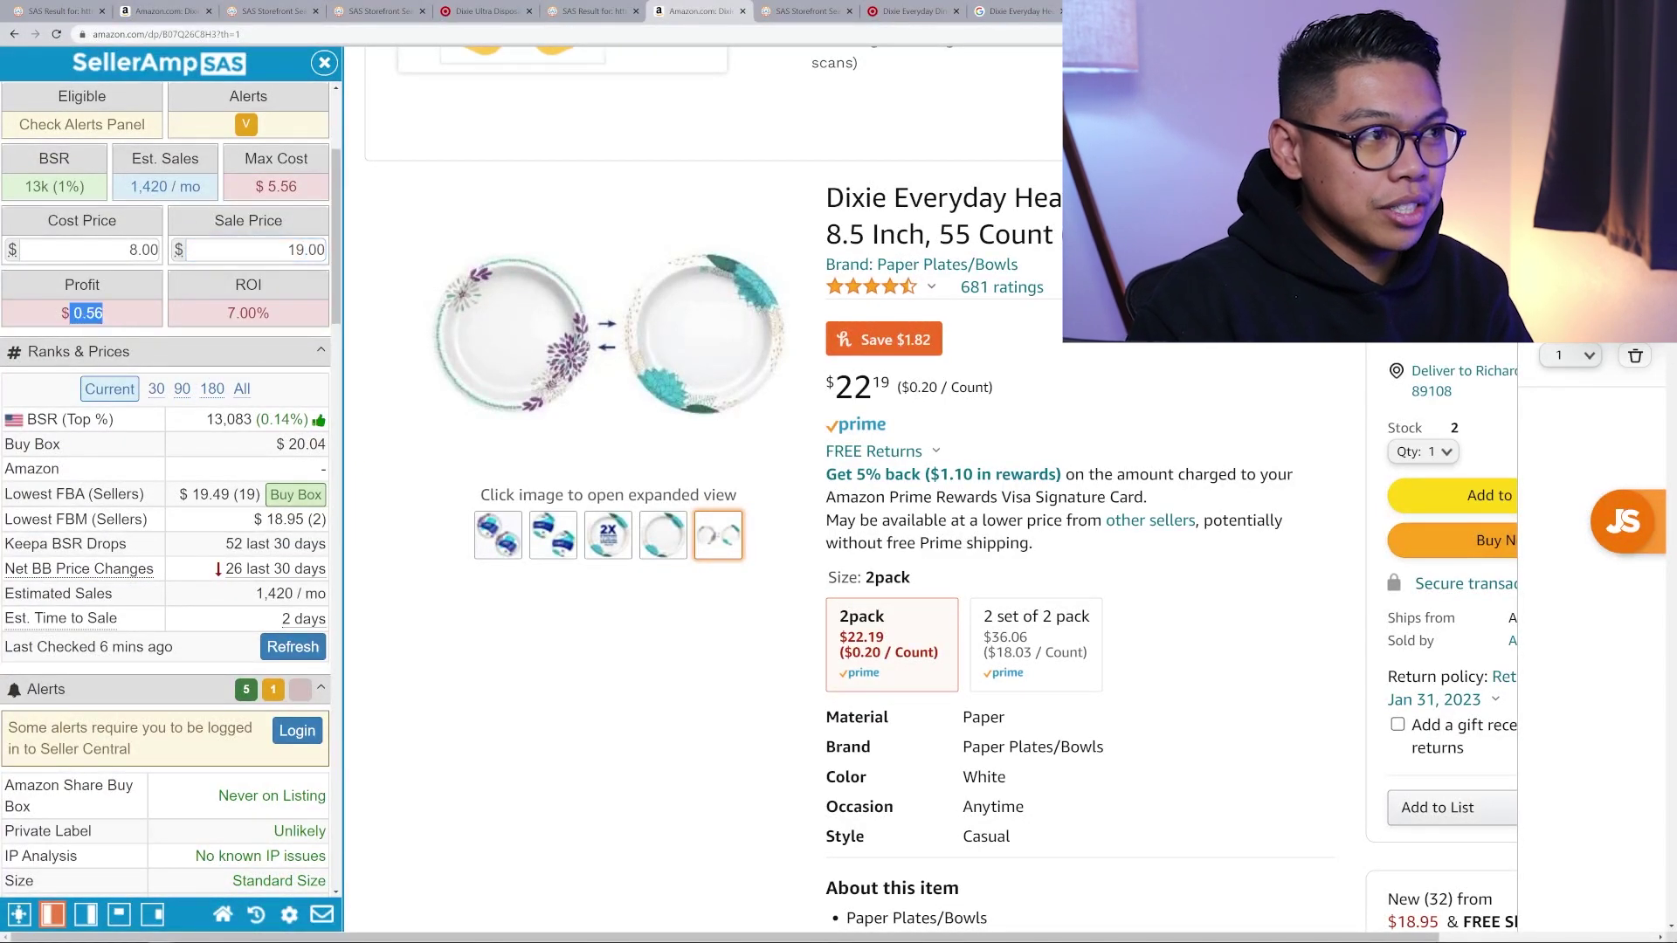
{"action": "left_click", "coordinate": [306, 250]}
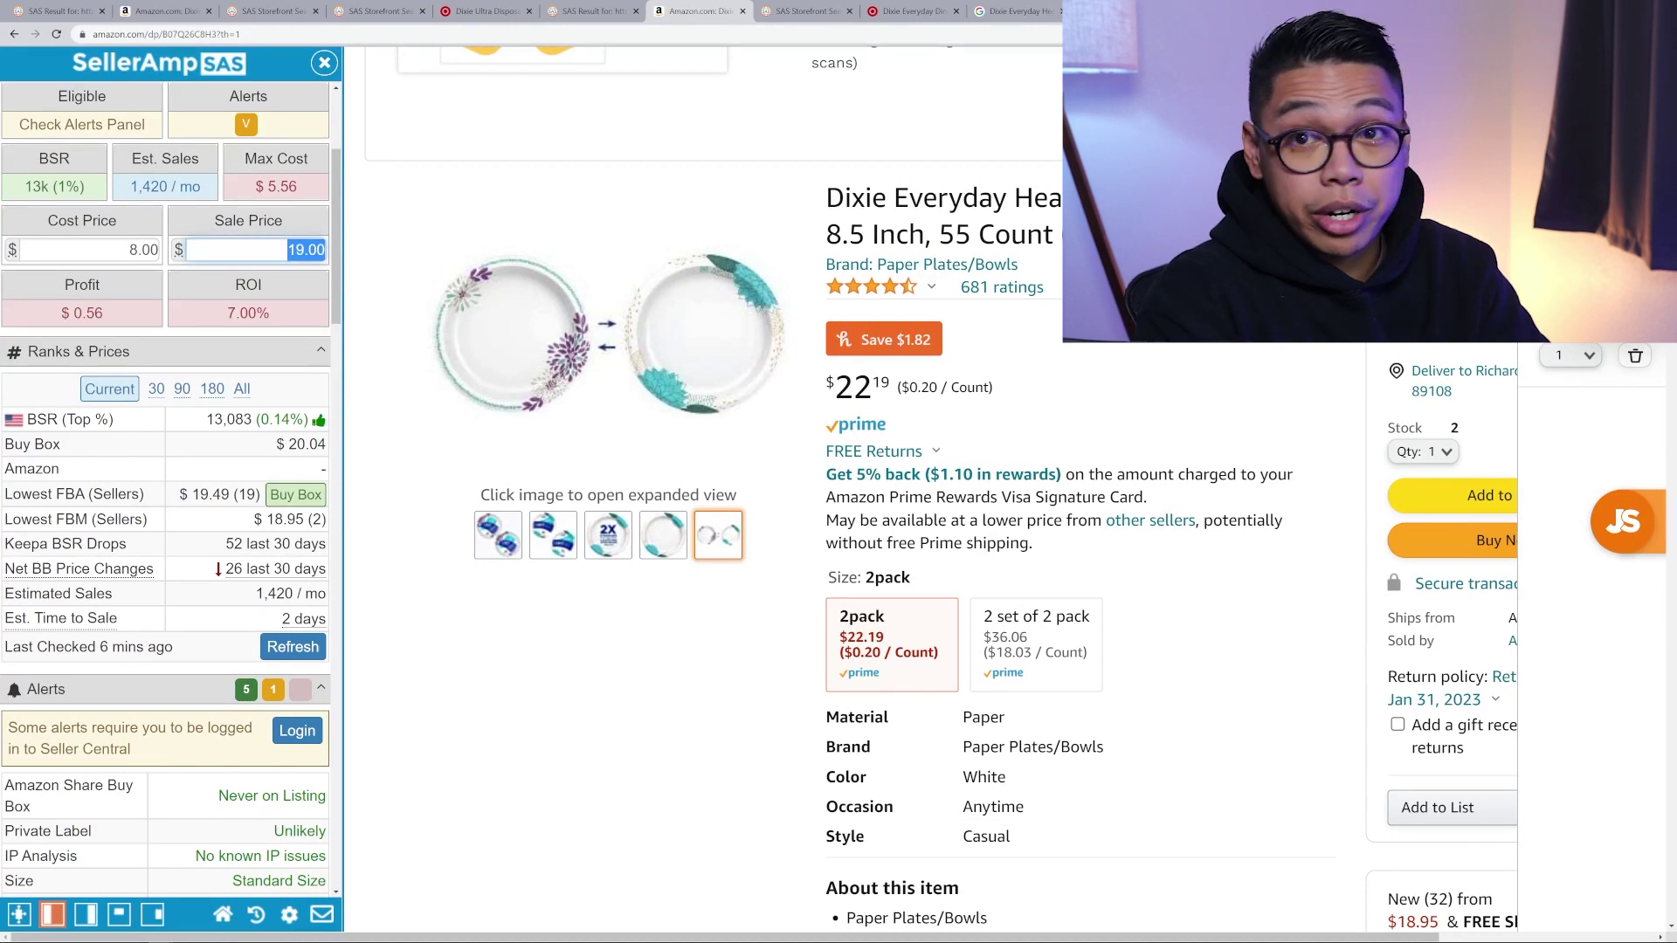
{"action": "type", "text": "2.0"}
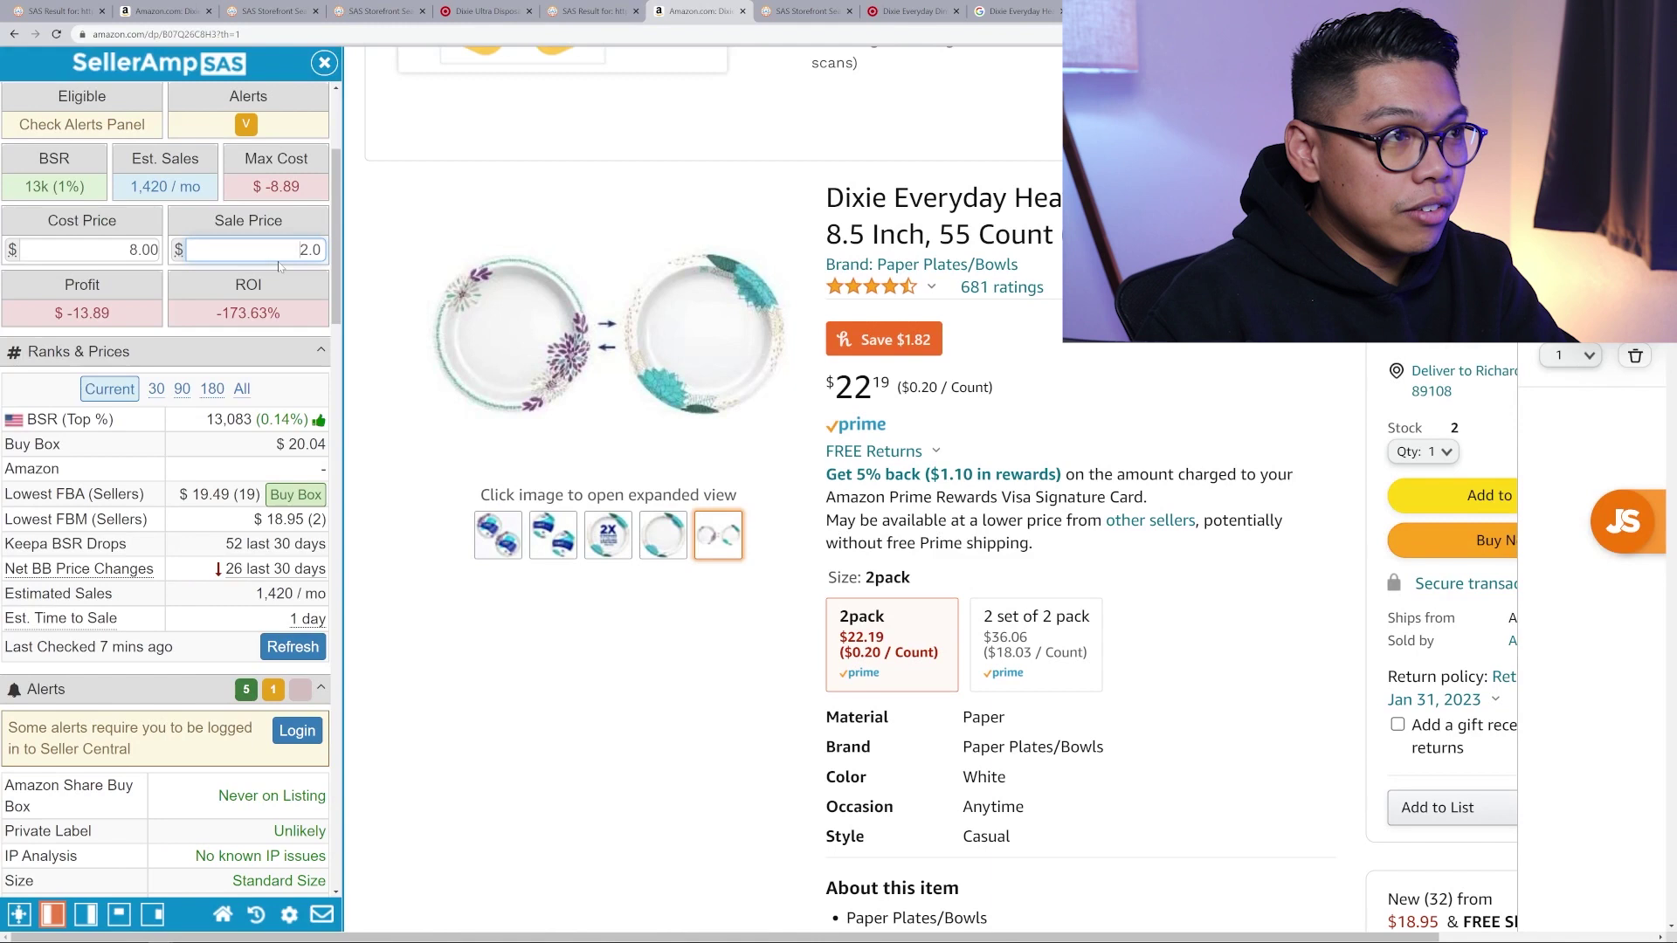
{"action": "type", "text": "20"}
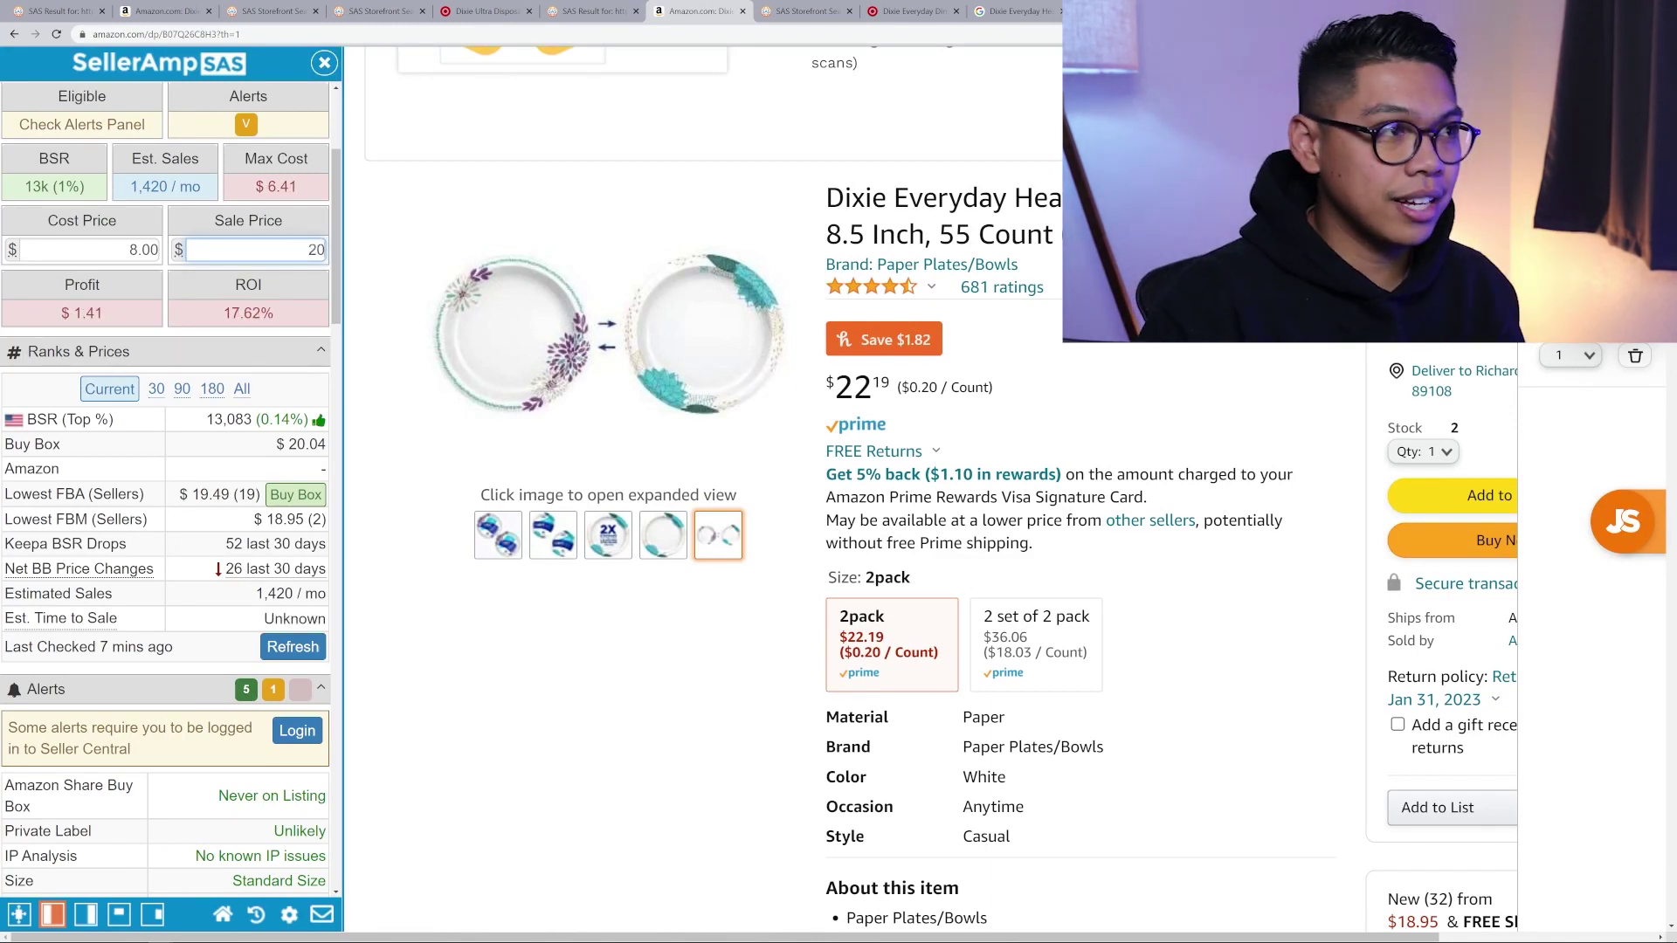
{"action": "left_click", "coordinate": [1193, 487]}
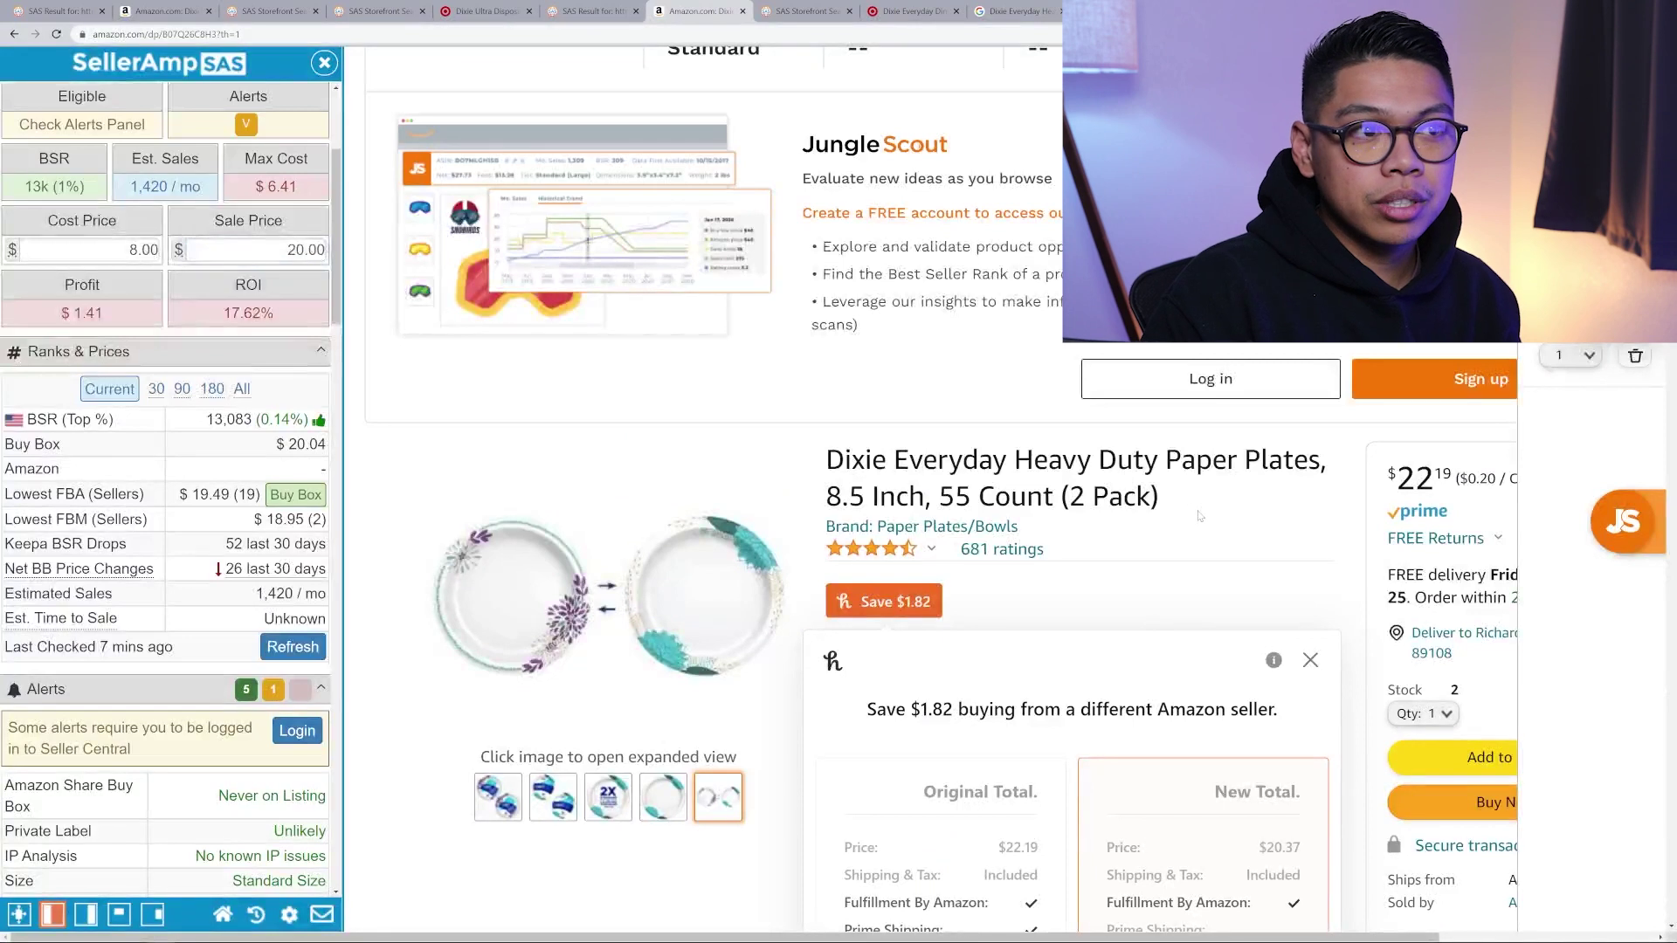
{"action": "scroll", "coordinate": [1200, 516], "scroll_direction": "up", "scroll_amount": 5}
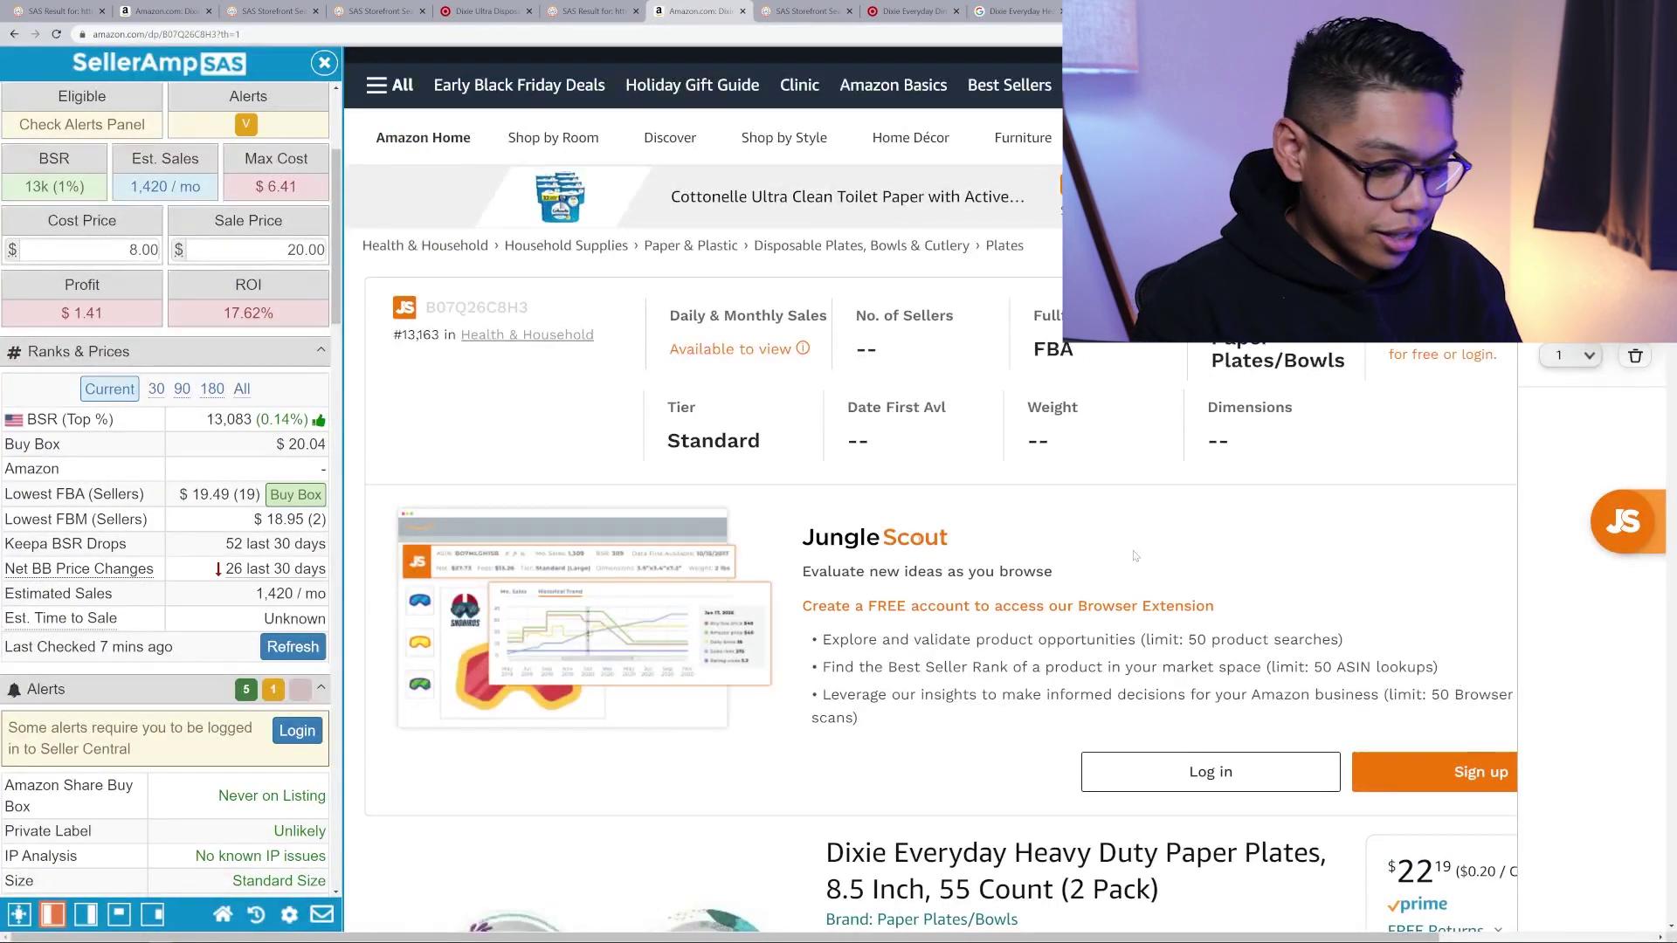